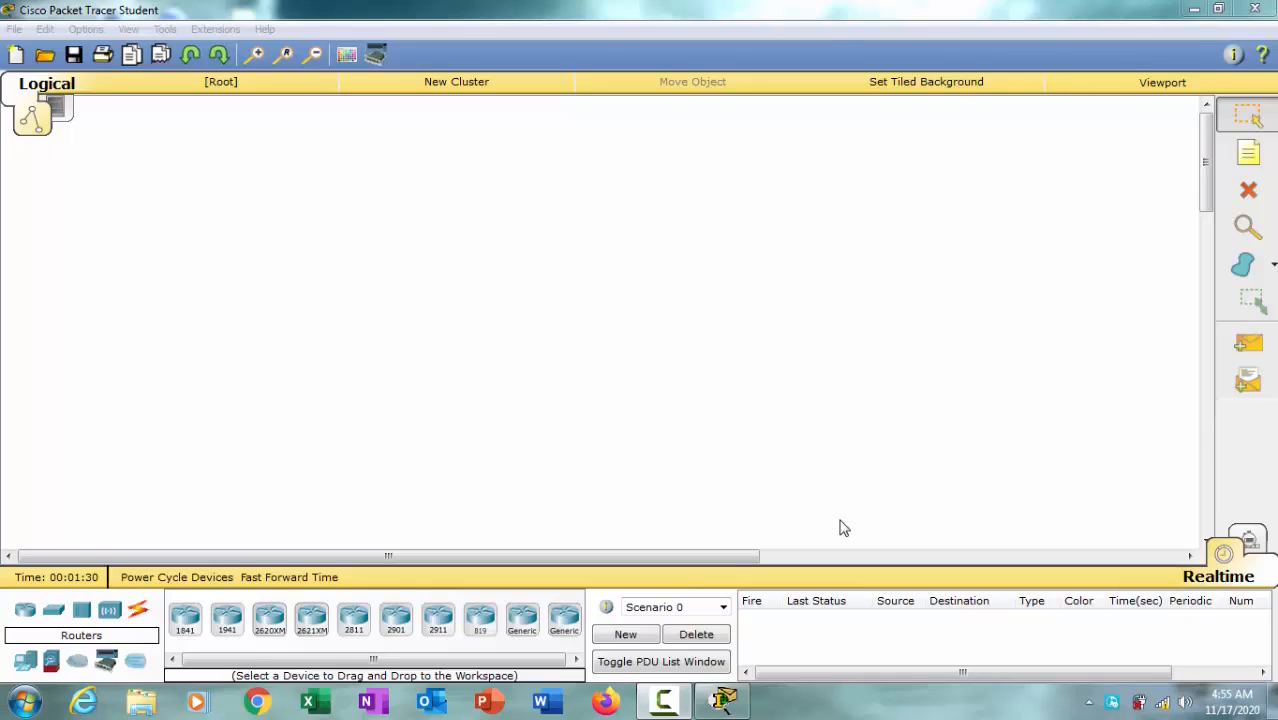
# Step: Add a 2811 router to the upper-left area of the workspace
pyautogui.click(353, 628)
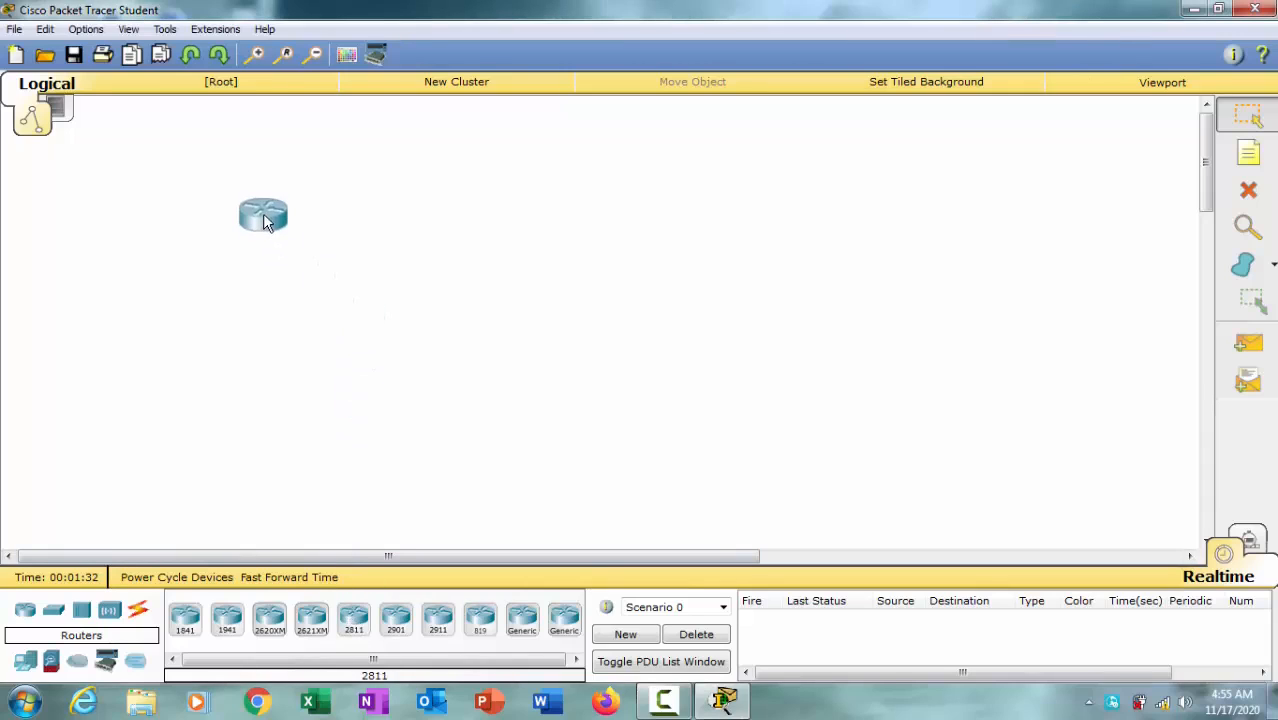
pyautogui.click(328, 288)
pyautogui.moveTo(326, 290); pyautogui.dragTo(307, 184)
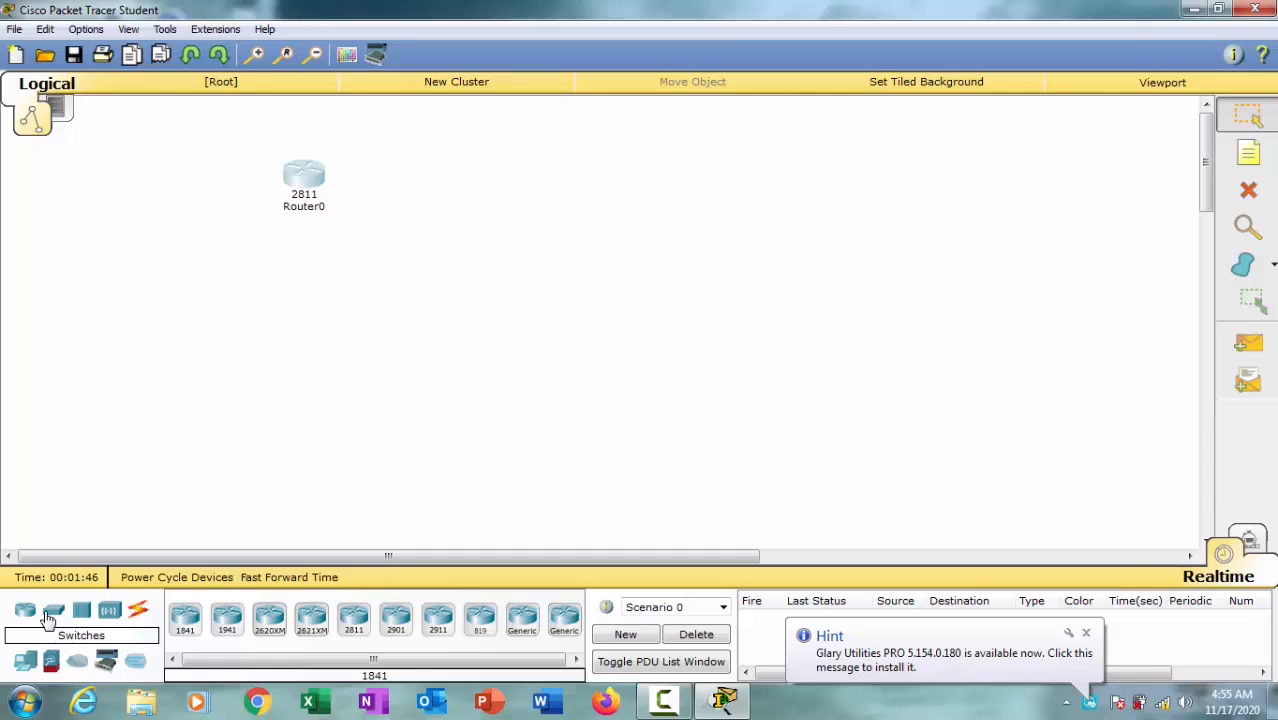
# Step: Add a 2950-24 switch below the router and two PC-PT computers beneath the switch, one on each side
pyautogui.moveTo(48, 620); pyautogui.dragTo(305, 306)
pyautogui.moveTo(25, 662); pyautogui.dragTo(181, 412)
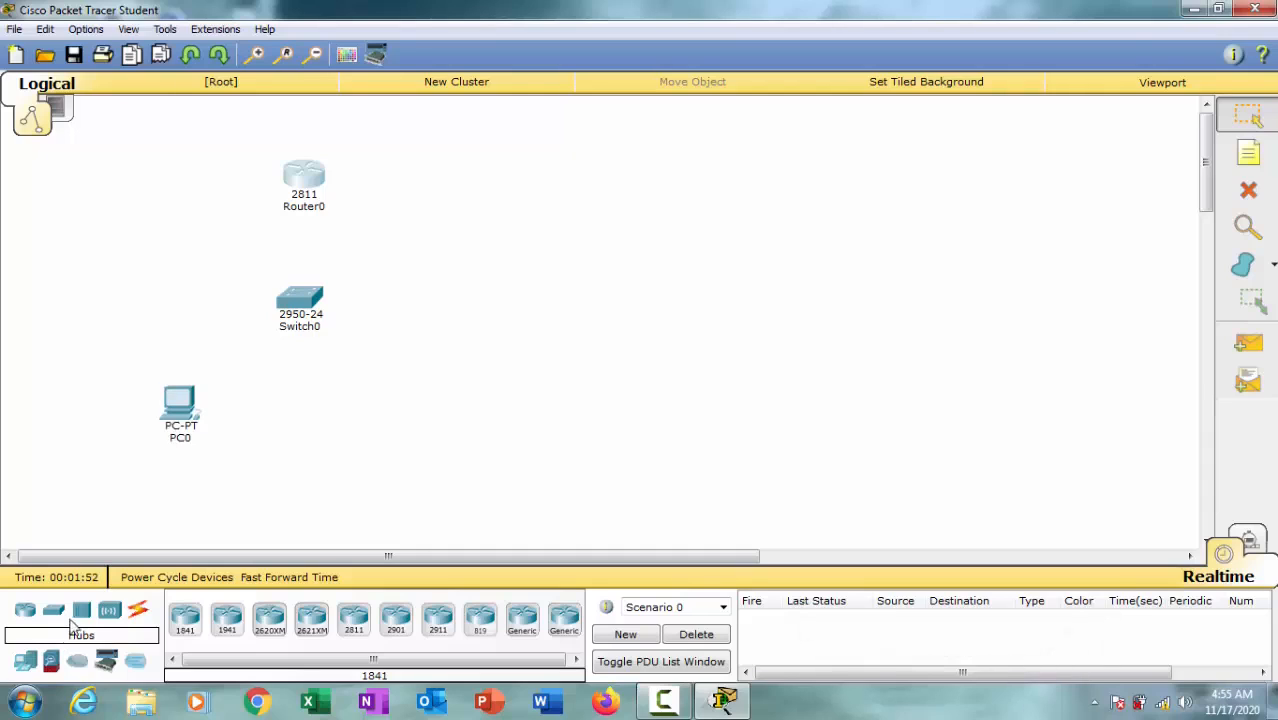
pyautogui.moveTo(25, 662); pyautogui.dragTo(374, 412)
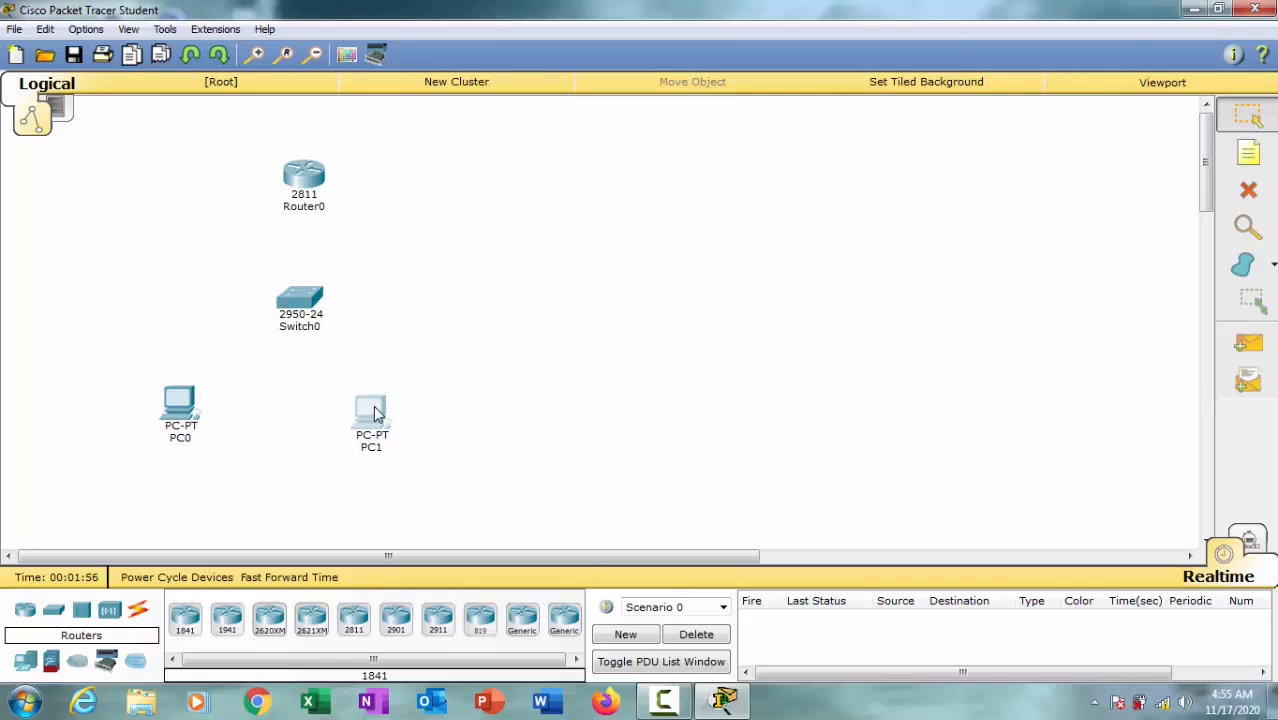
pyautogui.moveTo(185, 422); pyautogui.dragTo(200, 427)
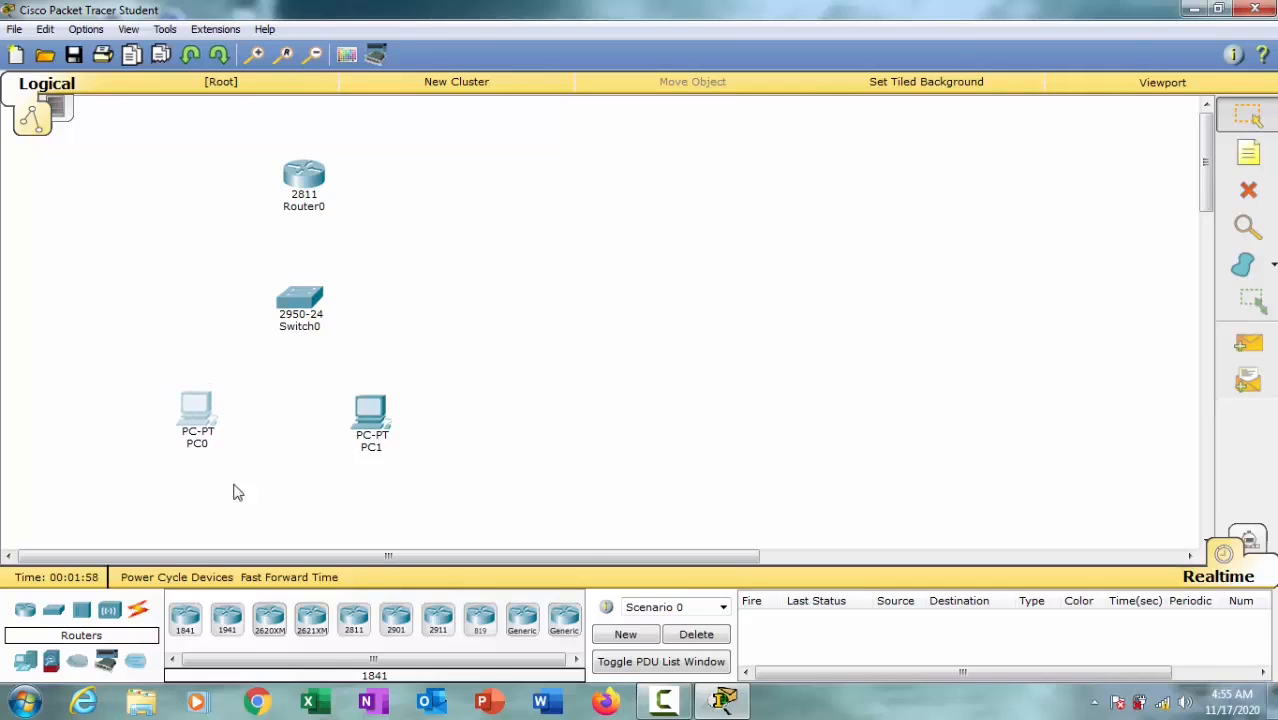
# Step: Connect PC0 to Switch0 with a copper straight-through cable
pyautogui.click(138, 610)
pyautogui.click(269, 620)
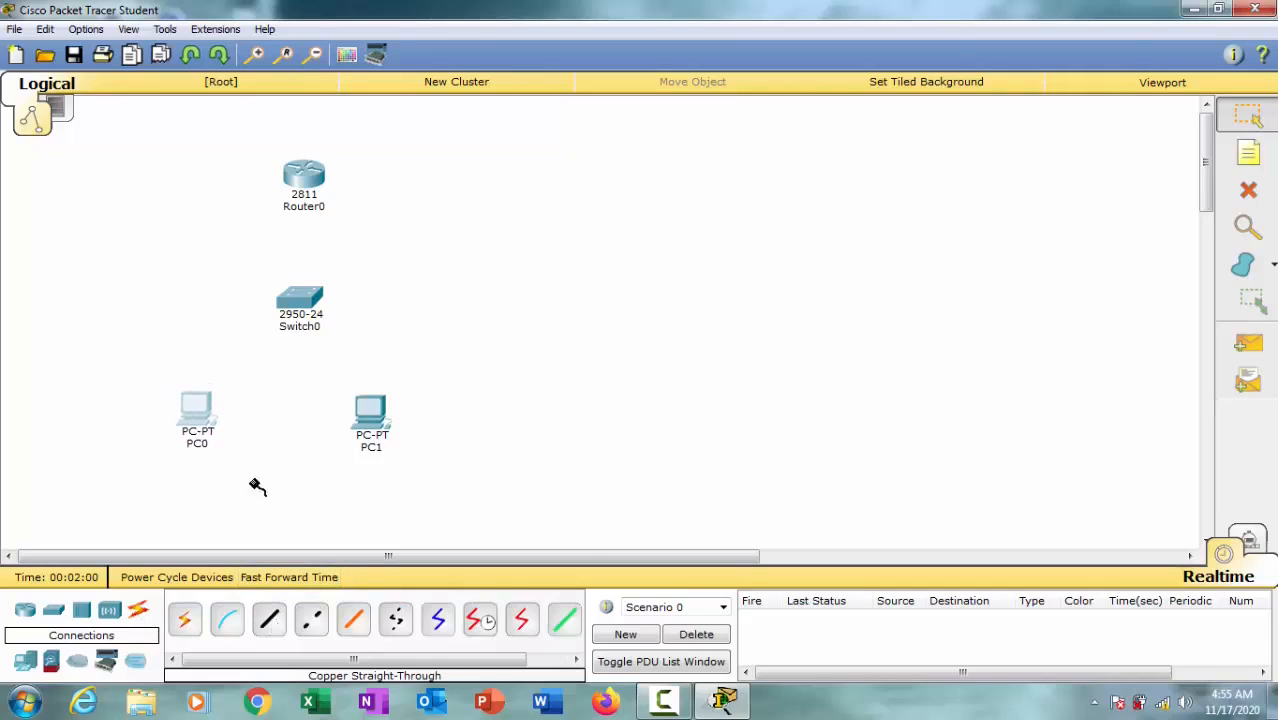
pyautogui.click(198, 410)
pyautogui.click(251, 442)
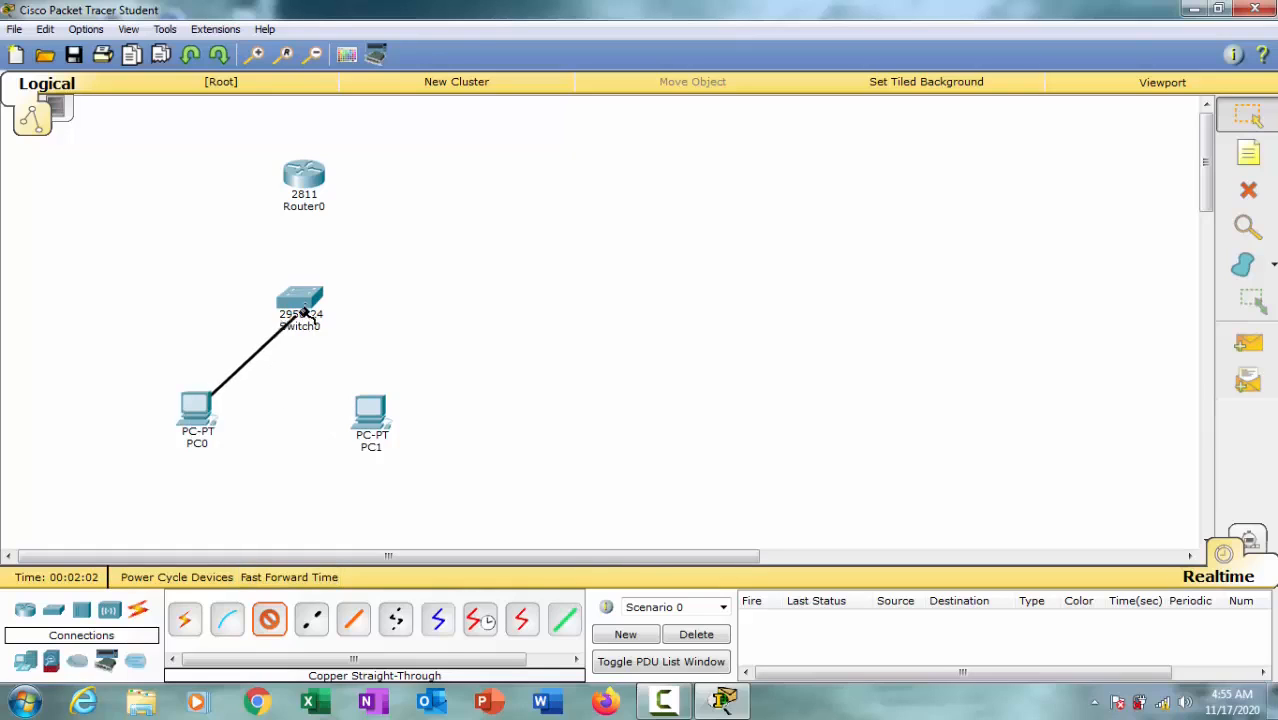
pyautogui.click(303, 312)
pyautogui.click(414, 33)
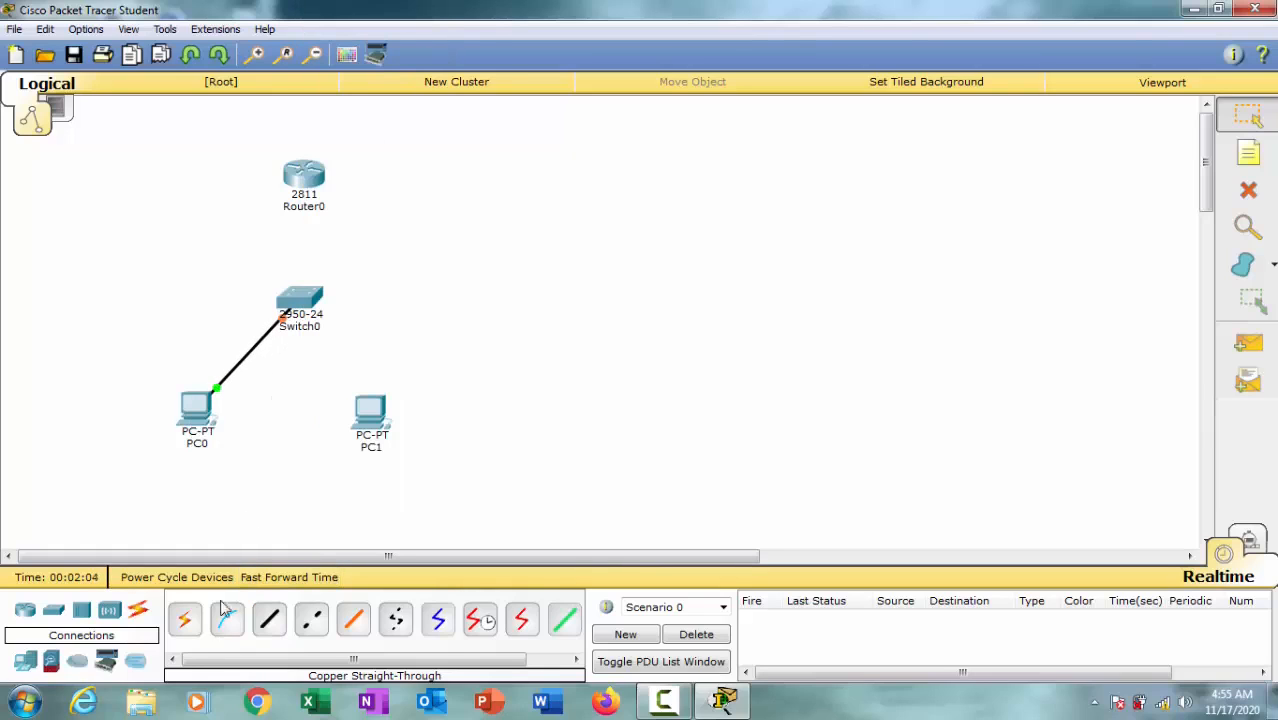
# Step: Connect PC1's FastEthernet0 port to Switch0 with a copper straight-through cable
pyautogui.click(269, 620)
pyautogui.click(397, 413)
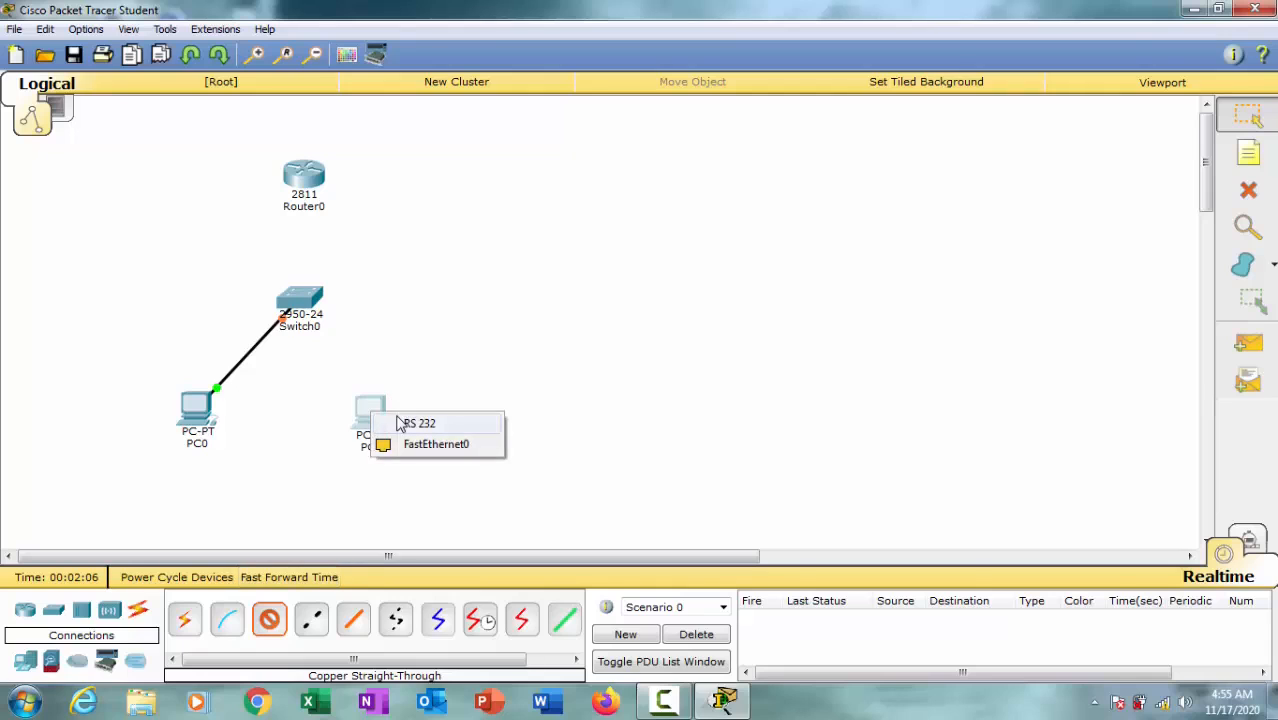
pyautogui.click(410, 444)
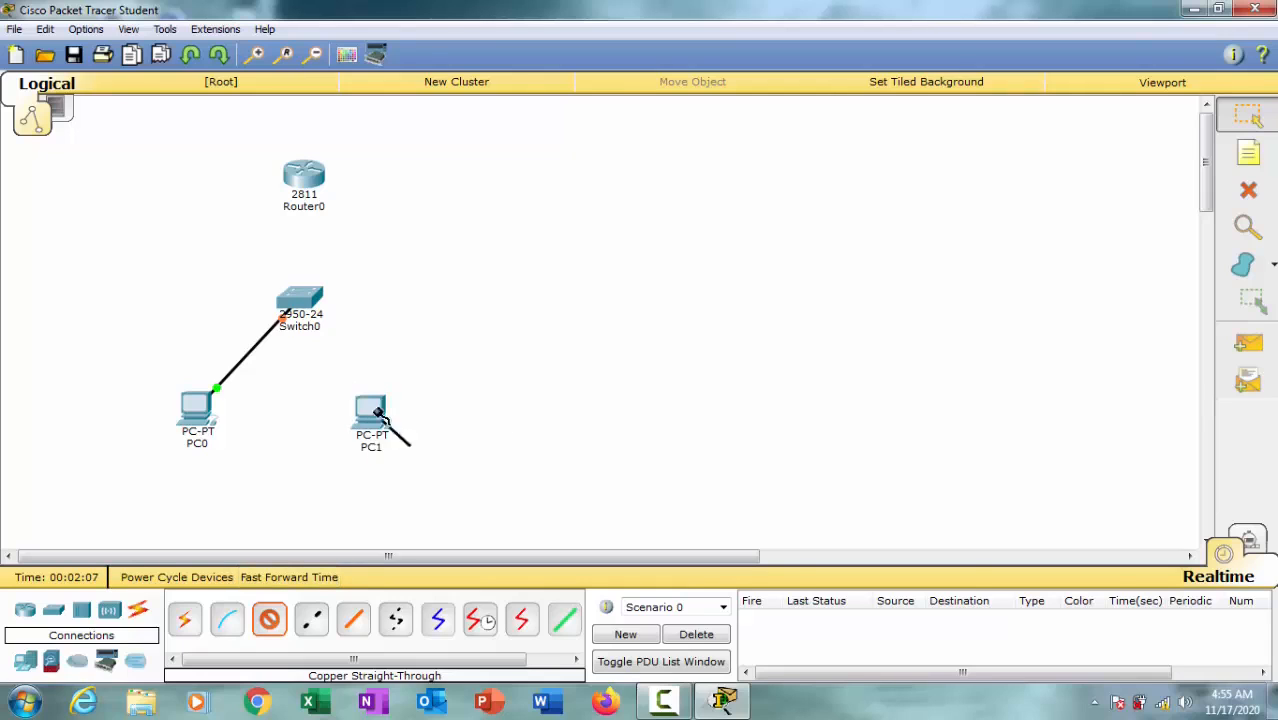
pyautogui.click(303, 303)
pyautogui.click(403, 50)
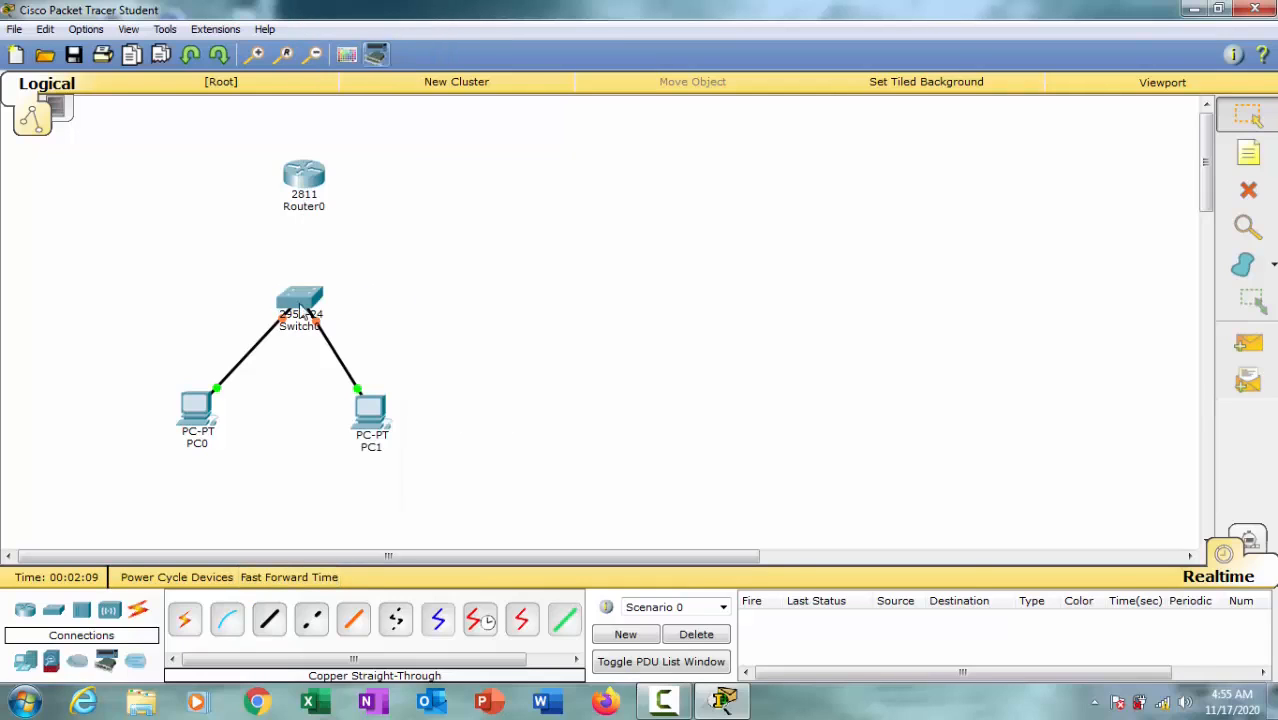
# Step: Connect Switch0's FastEthernet0/3 port to Router0's FastEthernet0/0 port with a copper straight-through cable
pyautogui.click(269, 620)
pyautogui.click(299, 300)
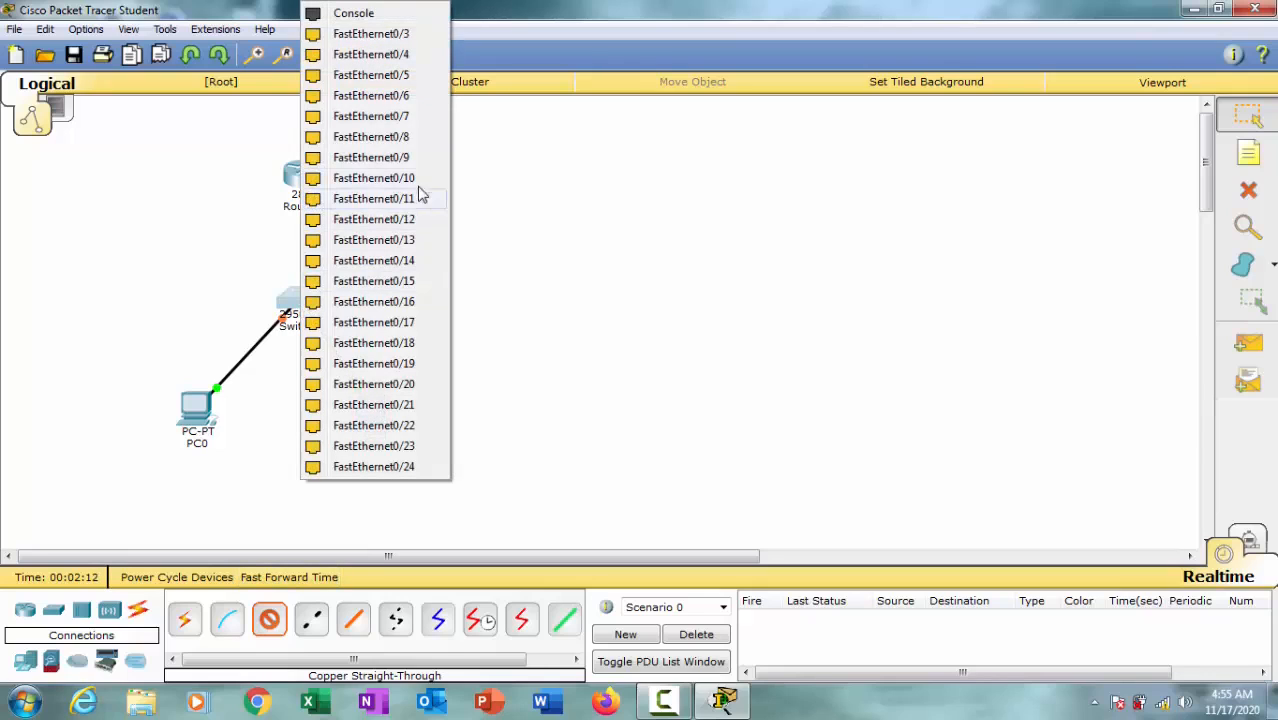
pyautogui.click(405, 34)
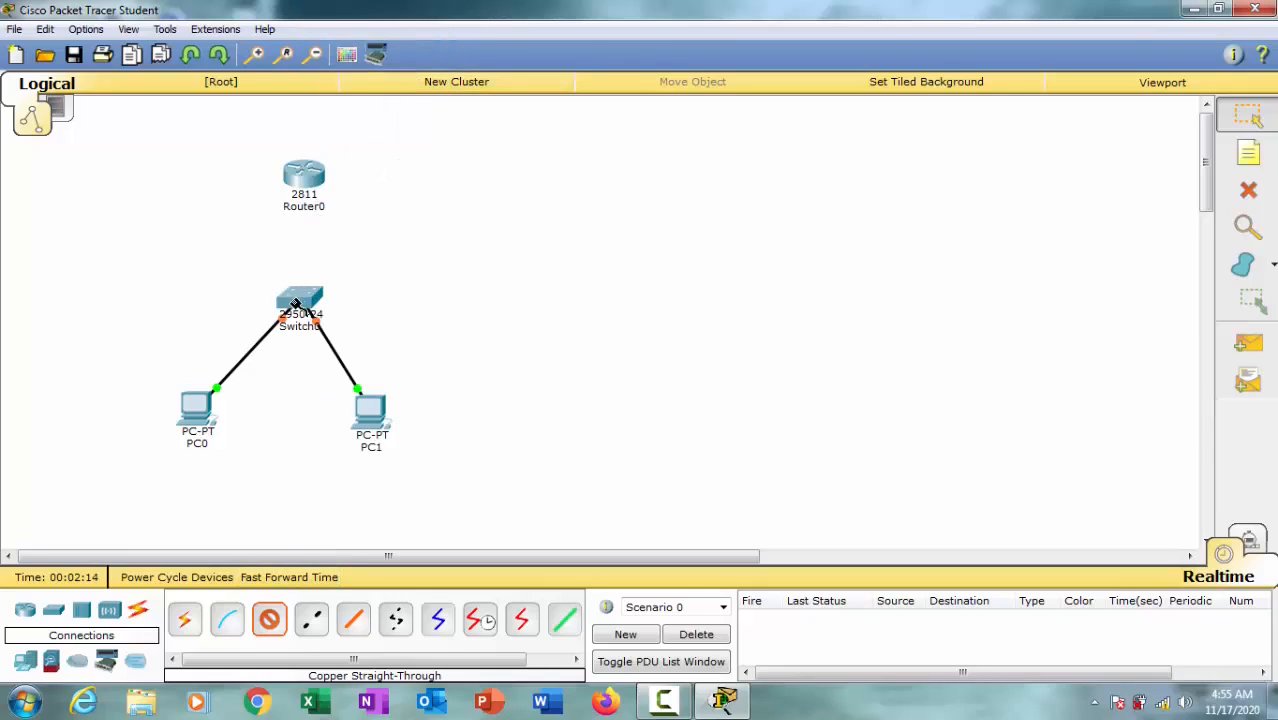
pyautogui.click(300, 182)
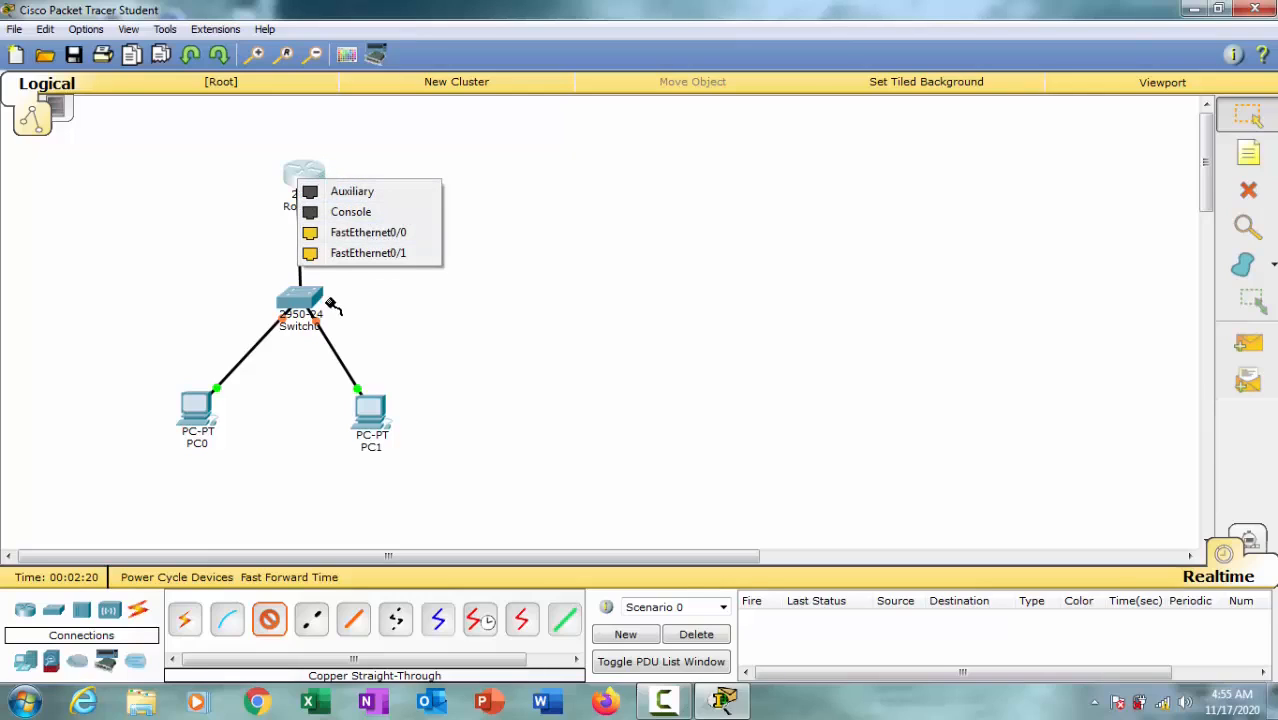
pyautogui.click(380, 236)
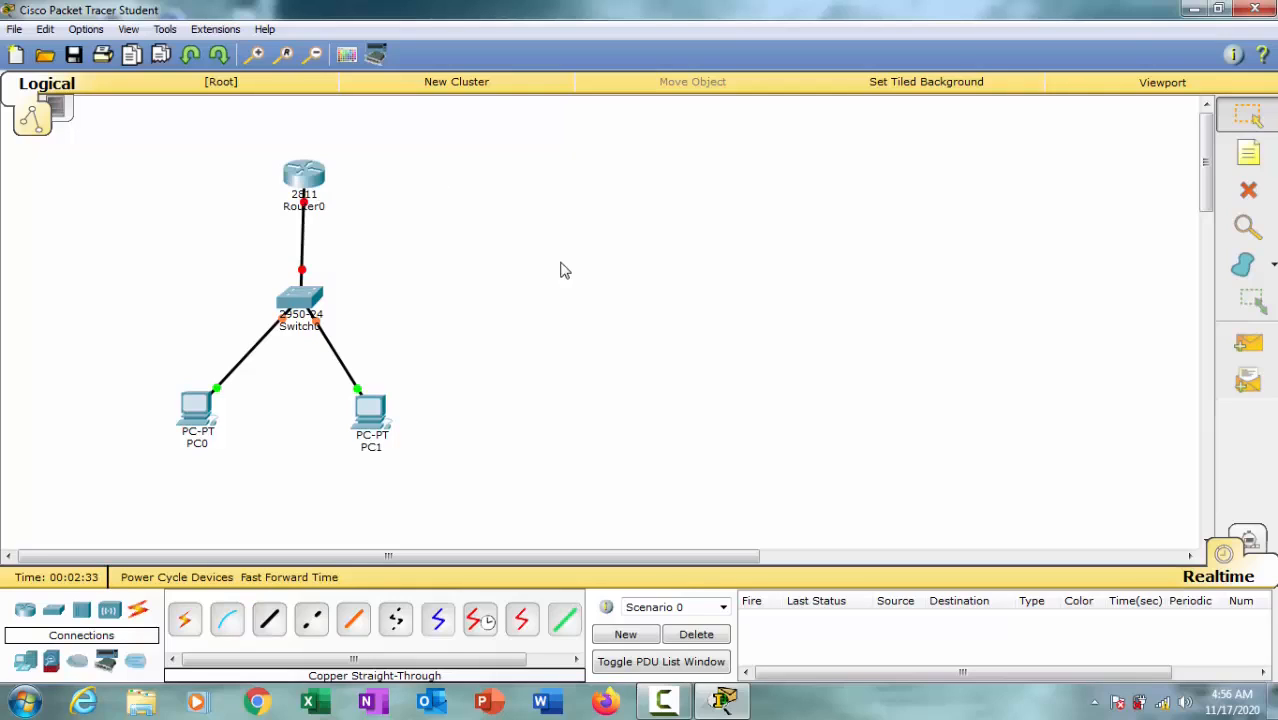
# Step: Even out the two PCs under the switch, and duplicate the whole network with the copy placed to the right of the original
pyautogui.moveTo(362, 416); pyautogui.dragTo(362, 416)
pyautogui.moveTo(197, 422); pyautogui.dragTo(209, 422)
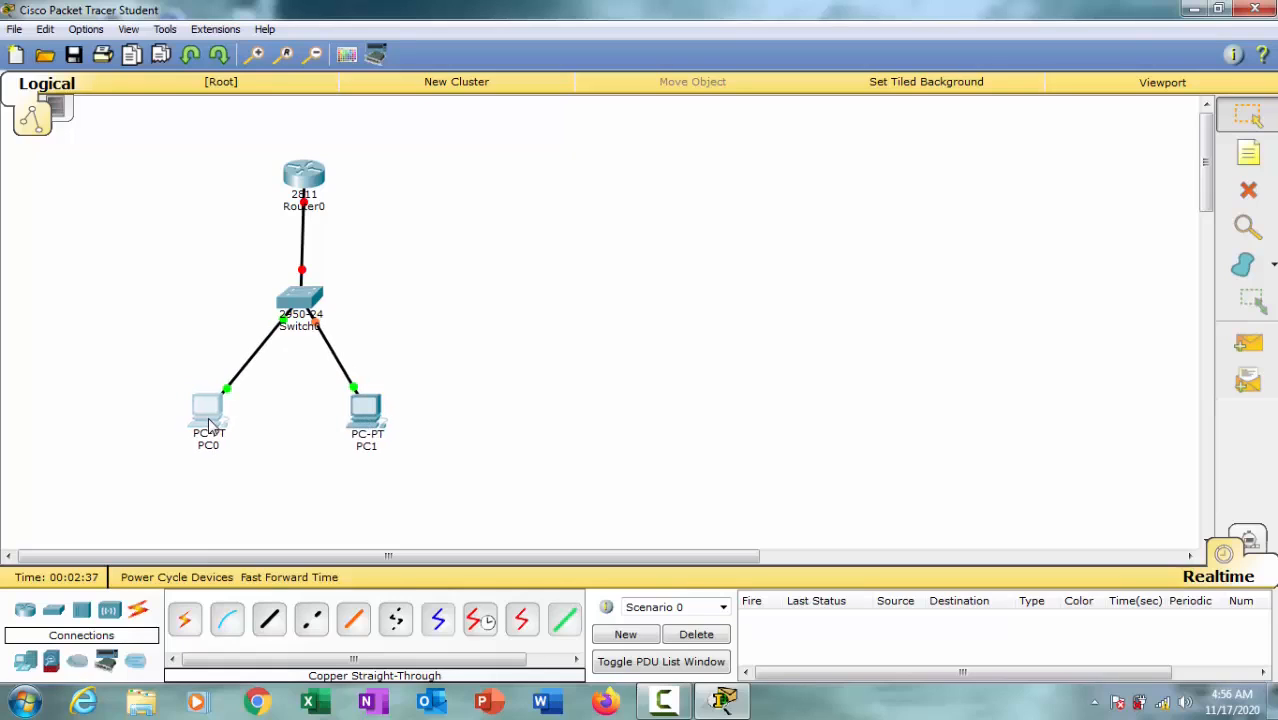
pyautogui.moveTo(116, 131); pyautogui.dragTo(510, 528)
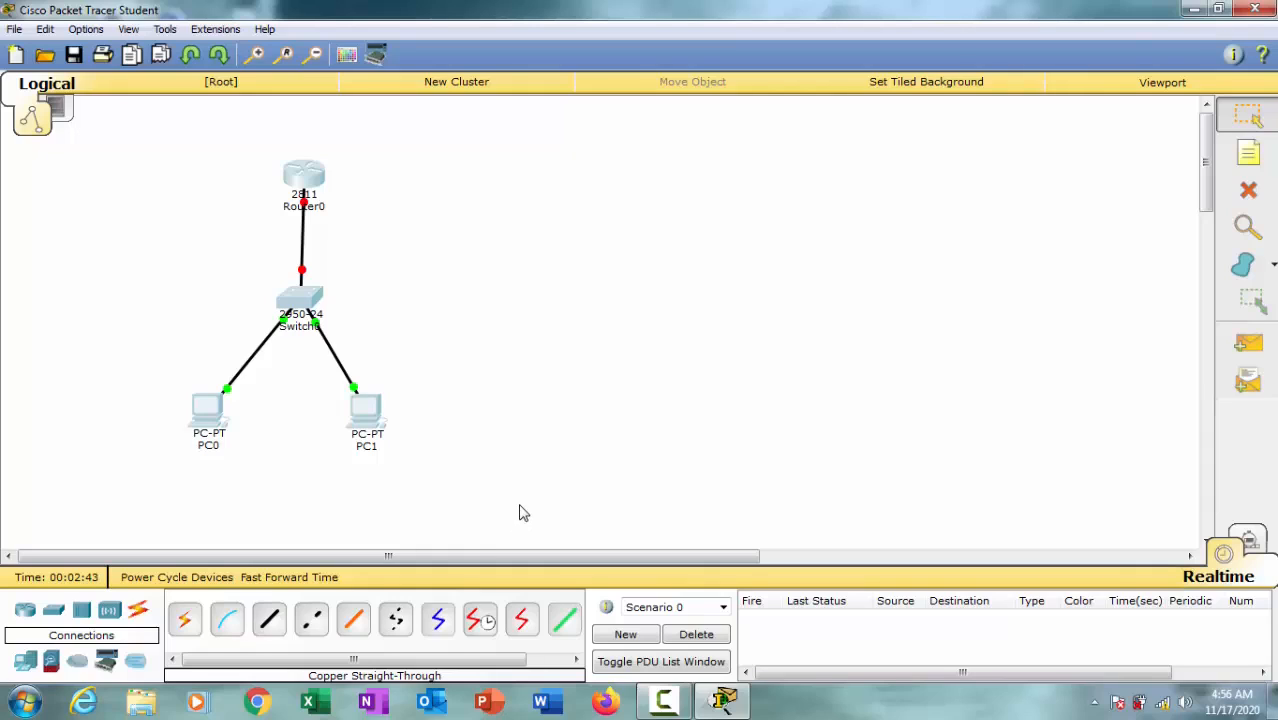
pyautogui.hotkey('ctrl', 'v')
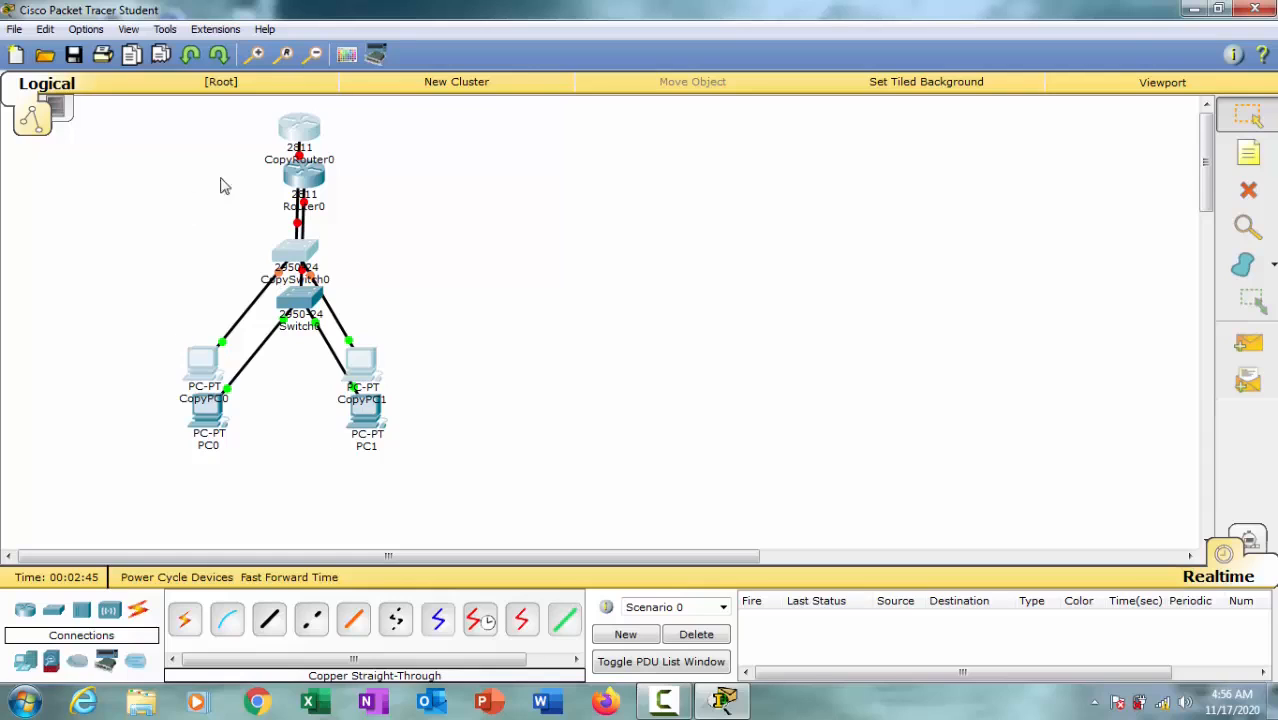
pyautogui.moveTo(298, 132); pyautogui.dragTo(592, 175)
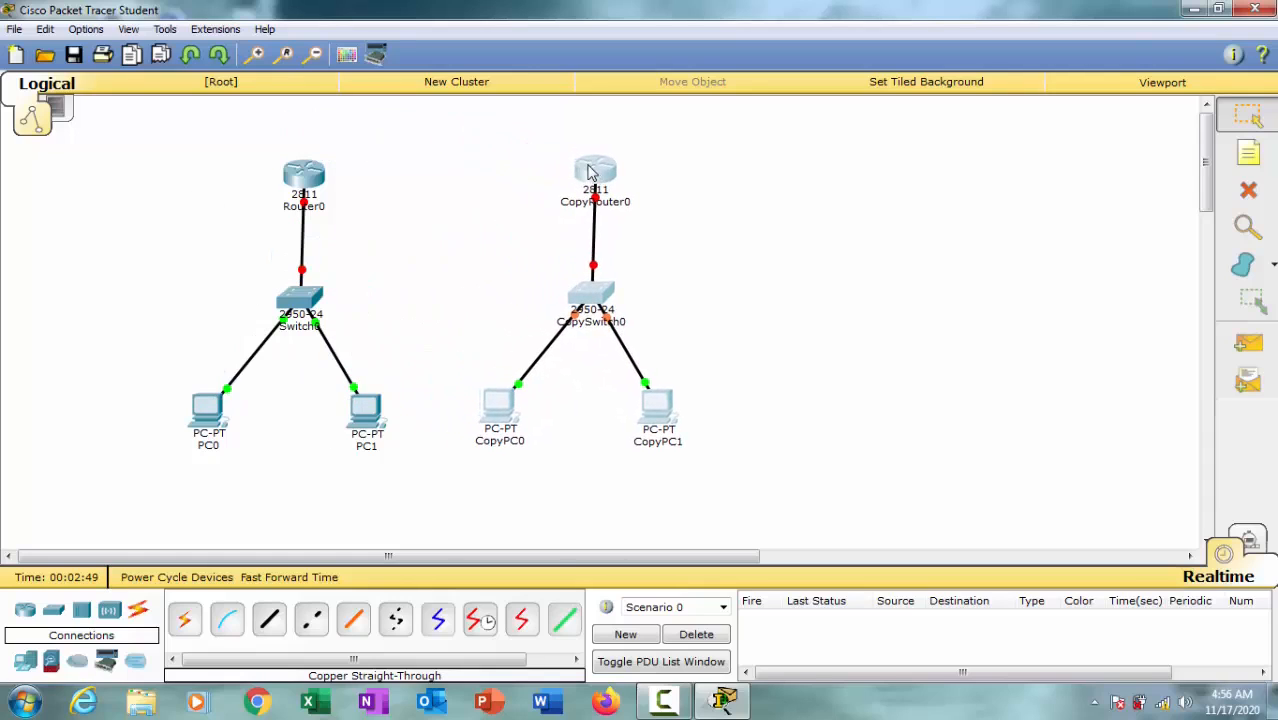
# Step: Paste a second copy of the network and place it to the right of the first copy
pyautogui.hotkey('ctrl', 'v')
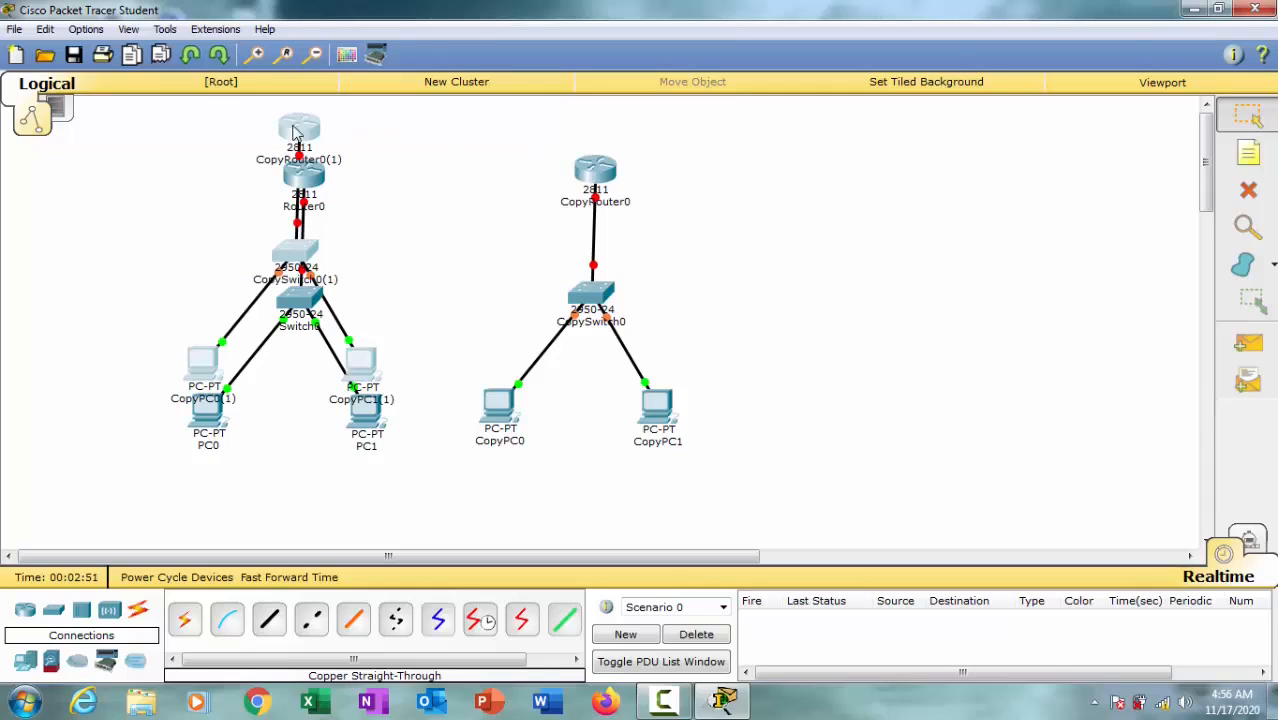
pyautogui.moveTo(298, 132); pyautogui.dragTo(558, 174)
pyautogui.moveTo(766, 192); pyautogui.dragTo(881, 170)
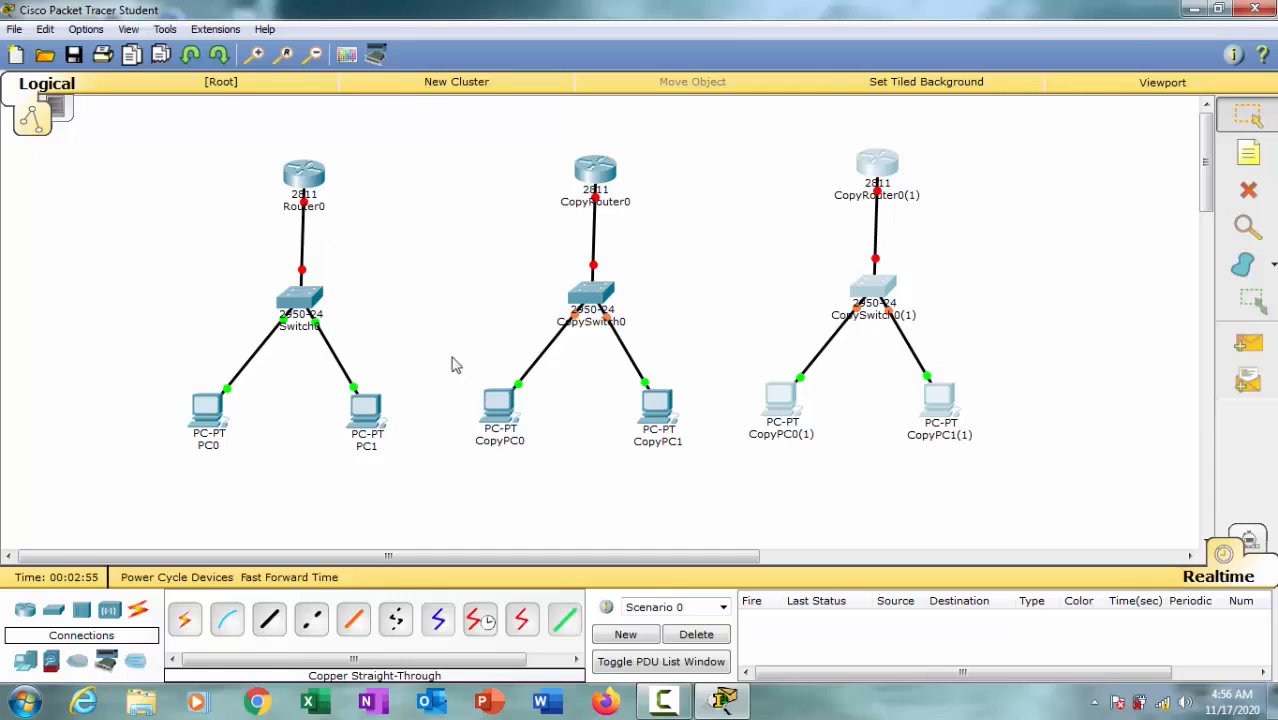
pyautogui.click(713, 508)
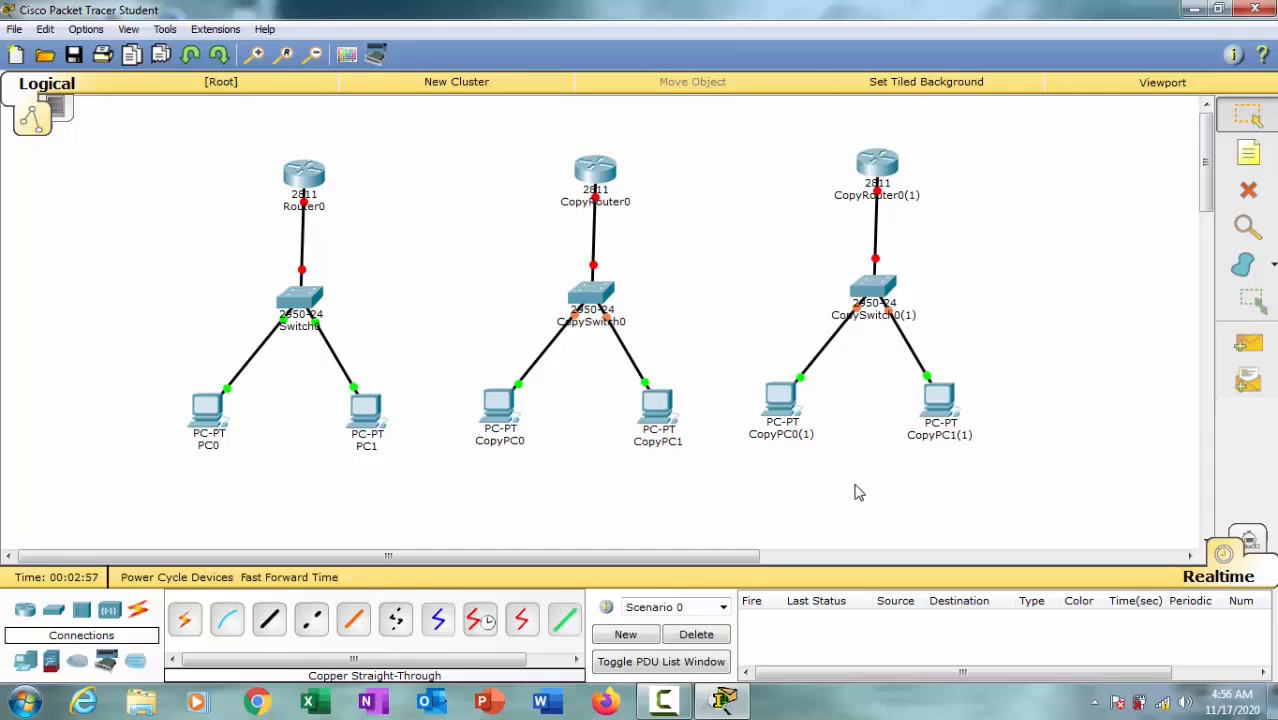
# Step: Shift the rightmost network slightly right and the original network slightly left so the three networks are evenly spaced
pyautogui.moveTo(957, 140); pyautogui.dragTo(738, 520)
pyautogui.moveTo(880, 176); pyautogui.dragTo(906, 182)
pyautogui.moveTo(147, 145); pyautogui.dragTo(441, 566)
pyautogui.moveTo(306, 176); pyautogui.dragTo(290, 174)
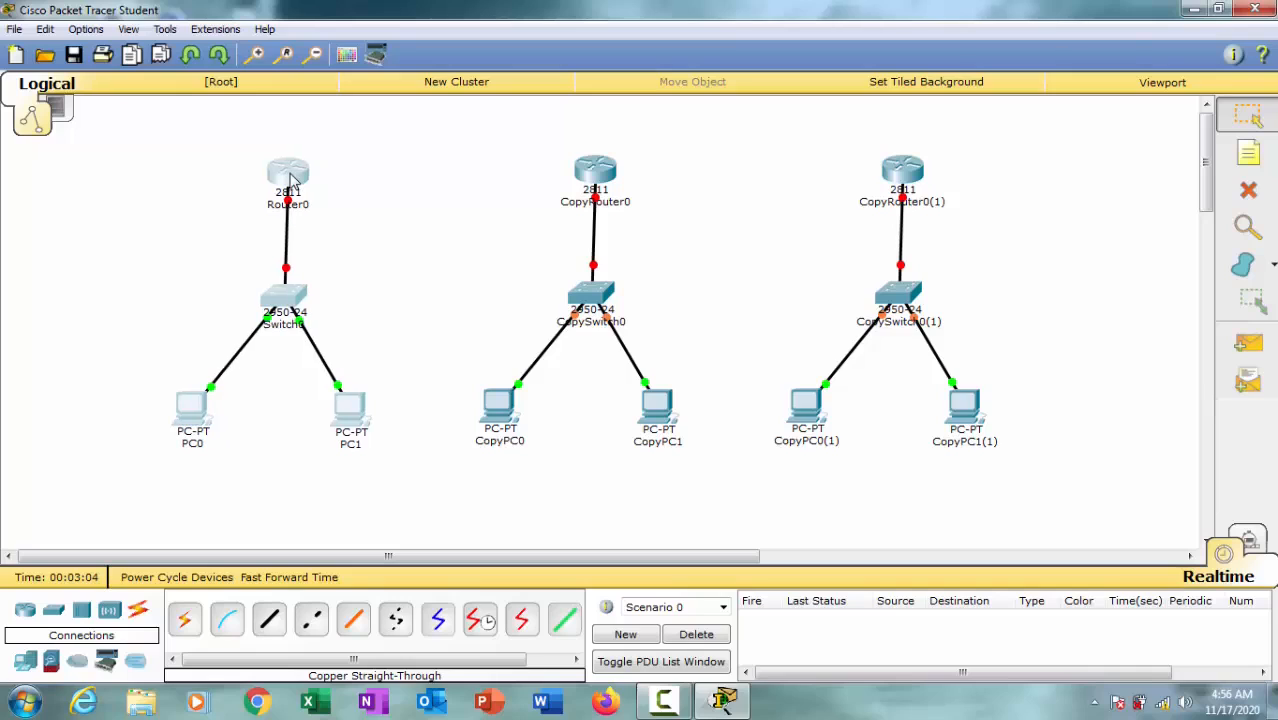
pyautogui.click(277, 519)
# Step: Rename PC0 as 192.168.1.1
pyautogui.click(196, 446)
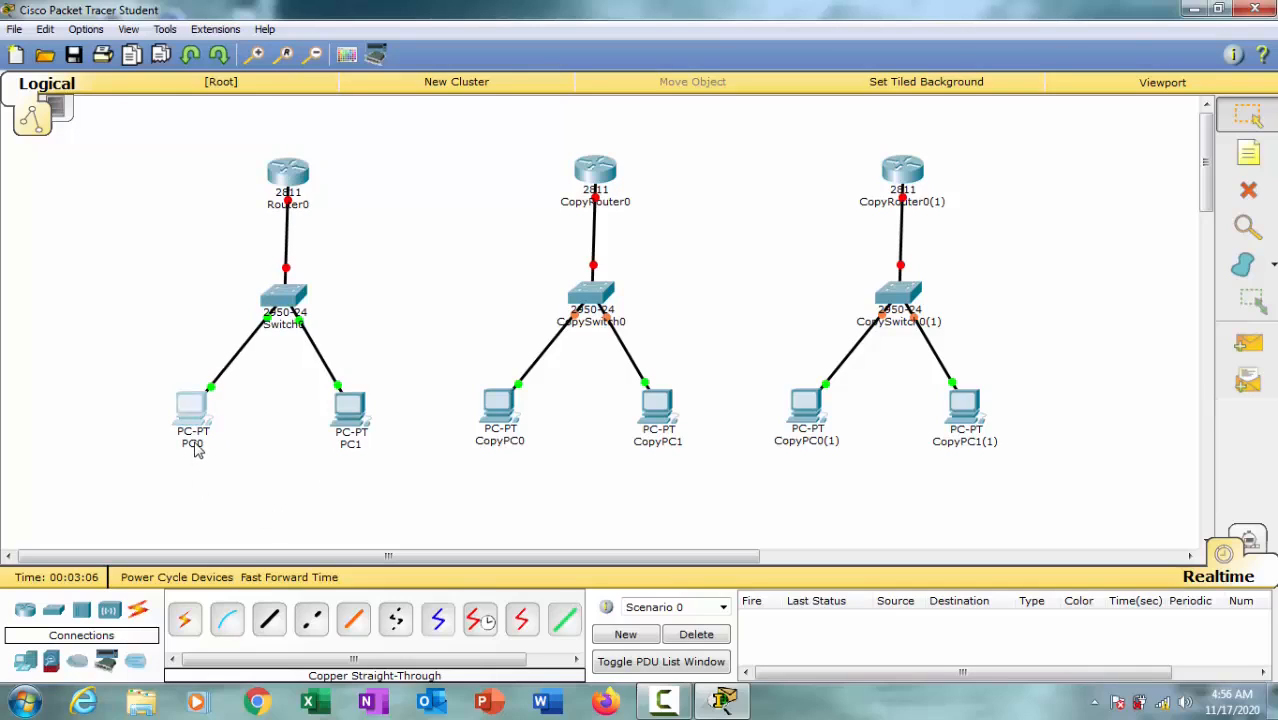
pyautogui.moveTo(206, 446); pyautogui.dragTo(151, 446)
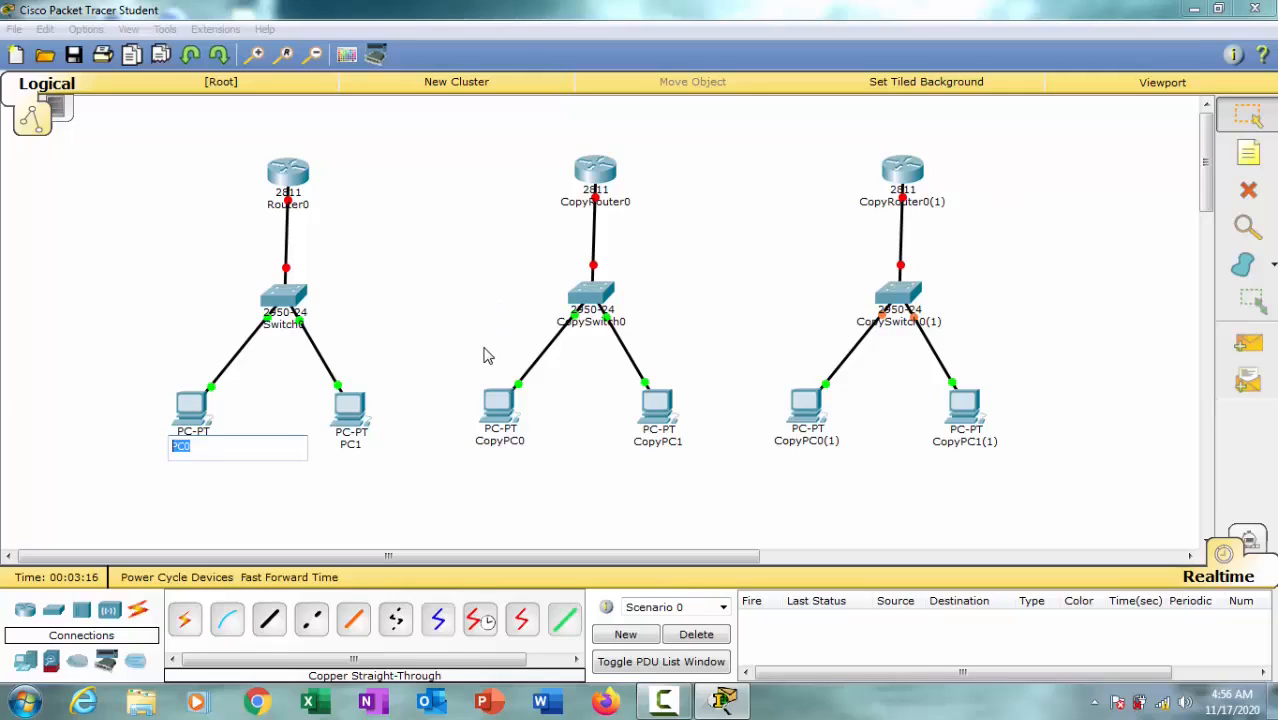
pyautogui.write('192.168.1.1')
pyautogui.moveTo(245, 447); pyautogui.dragTo(116, 456)
pyautogui.hotkey('ctrl', 'c')
# Step: Try to rename PC1 as 192.168.1.1
pyautogui.click(350, 447)
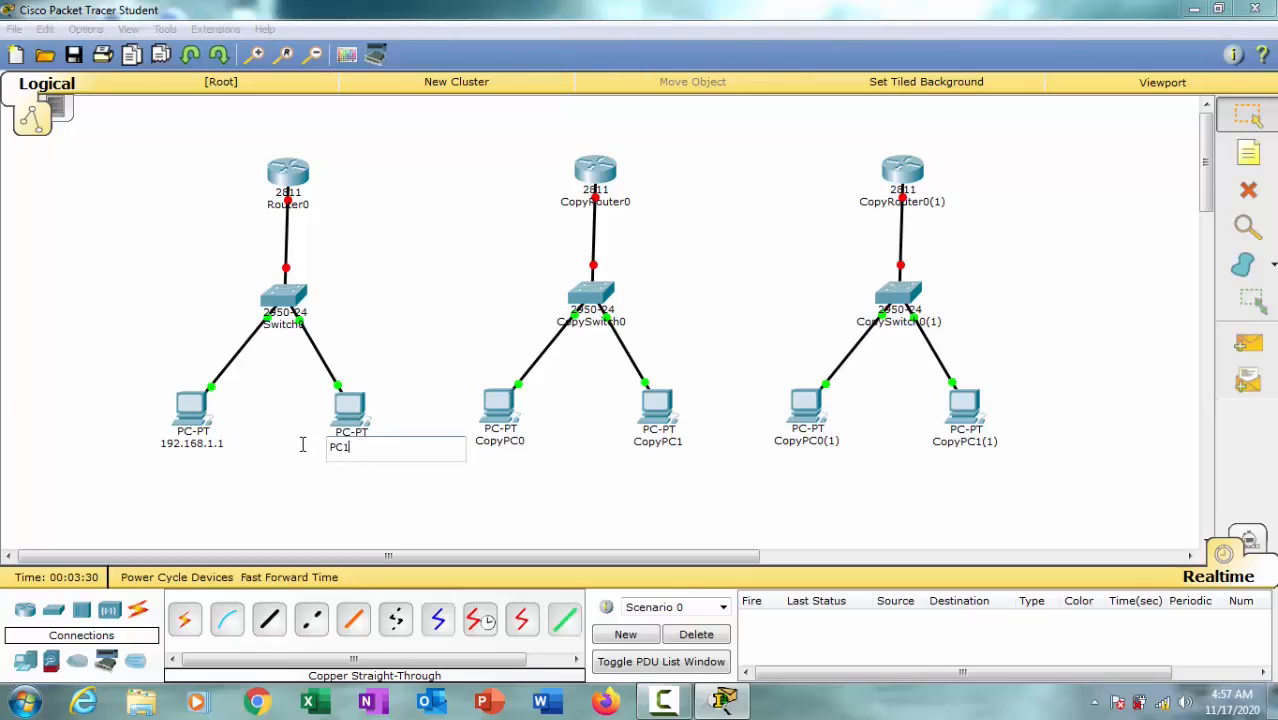
pyautogui.hotkey('ctrl', 'a')
pyautogui.hotkey('ctrl', 'v')
pyautogui.click(296, 207)
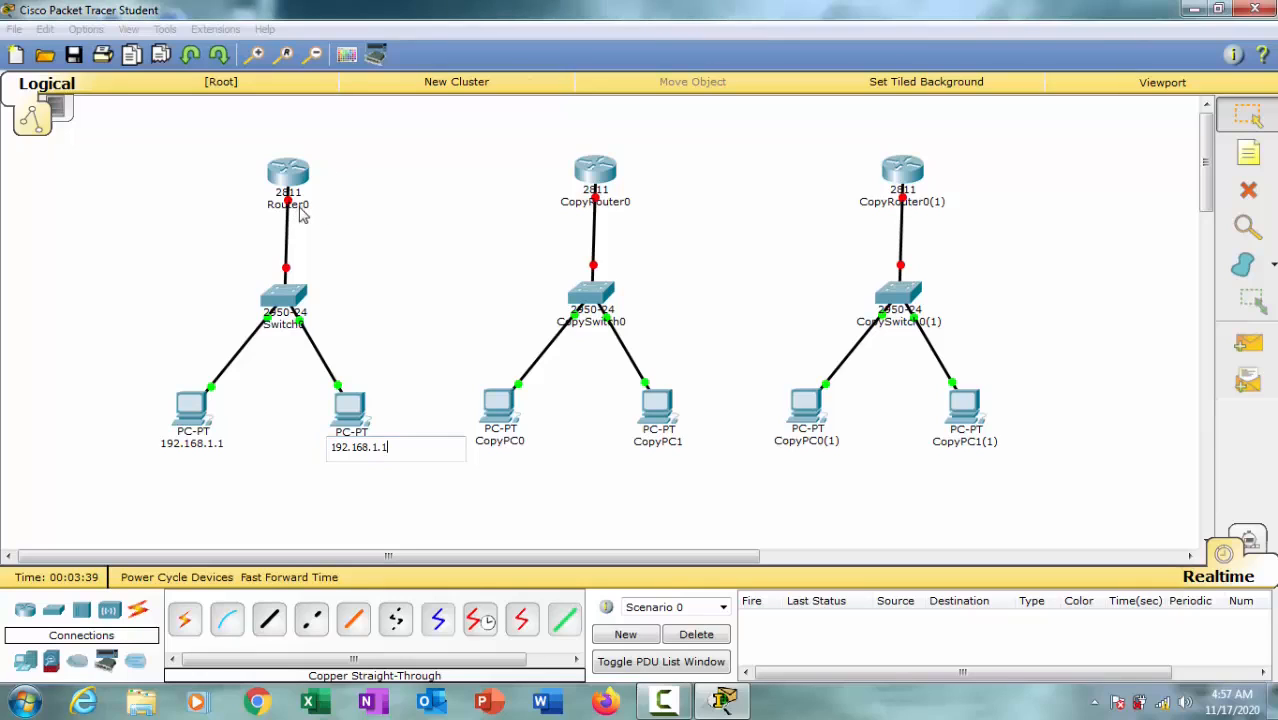
pyautogui.click(728, 374)
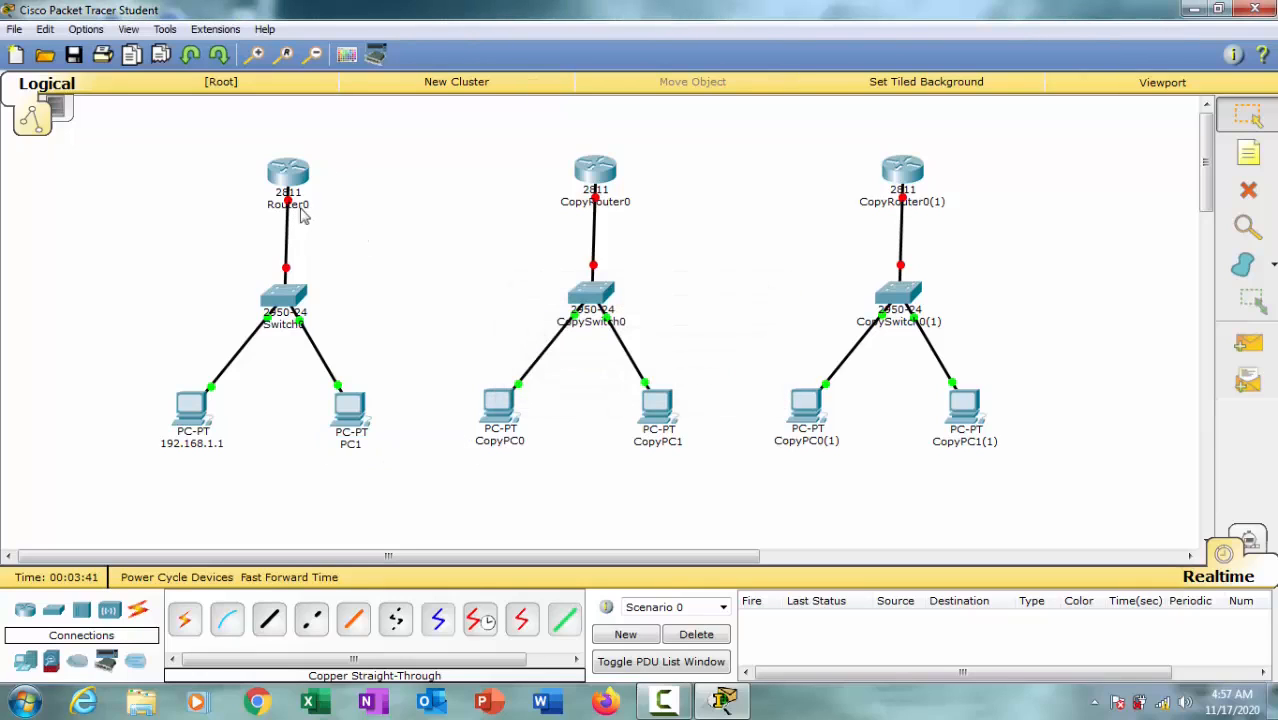
# Step: Rename PC1 as 192.168.1.2
pyautogui.click(355, 445)
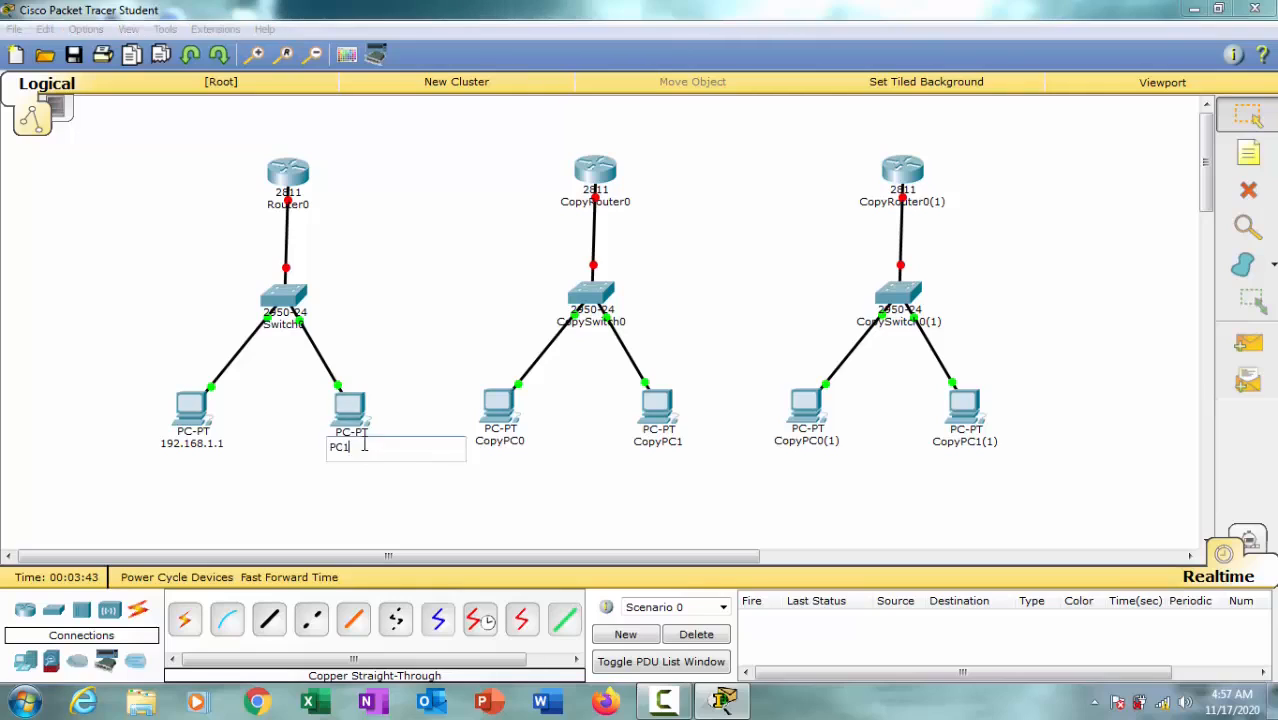
pyautogui.moveTo(362, 442); pyautogui.dragTo(313, 443)
pyautogui.hotkey('ctrl', 'v')
# Step: Rename Router0 as 192.168.1.10
pyautogui.click(292, 206)
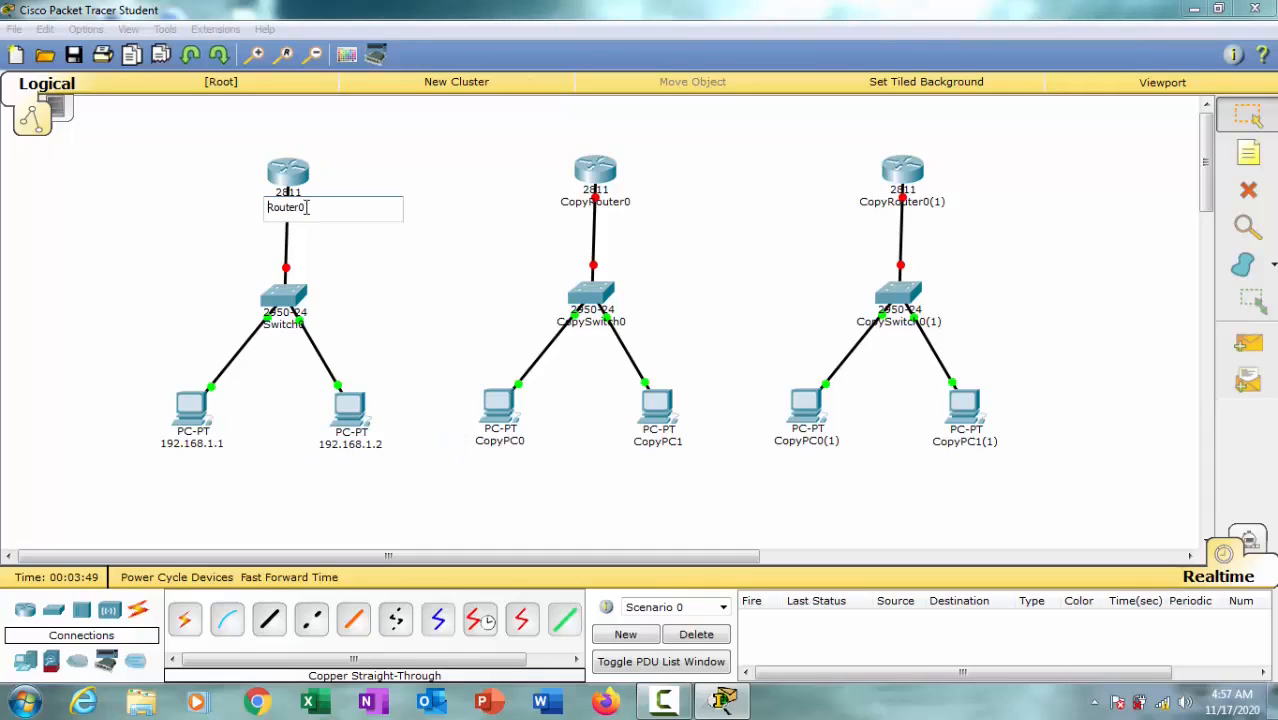
pyautogui.moveTo(306, 207); pyautogui.dragTo(228, 205)
pyautogui.hotkey('ctrl', 'v')
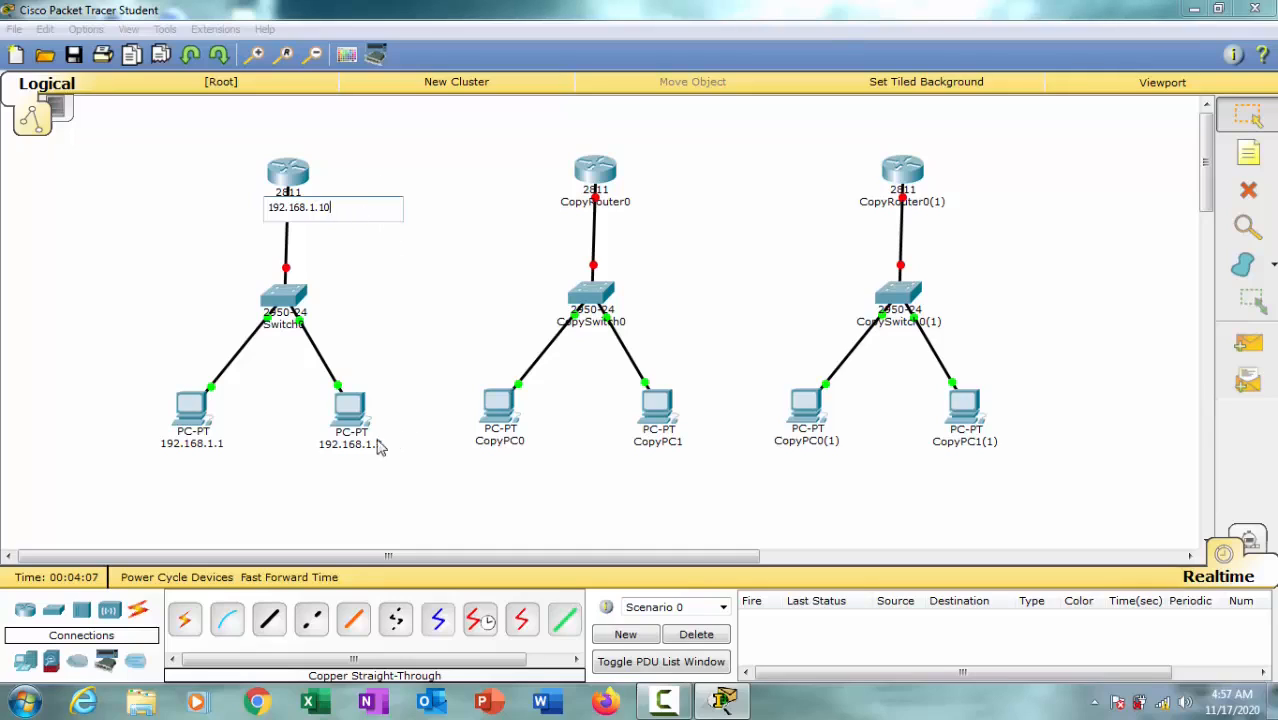
pyautogui.click(447, 318)
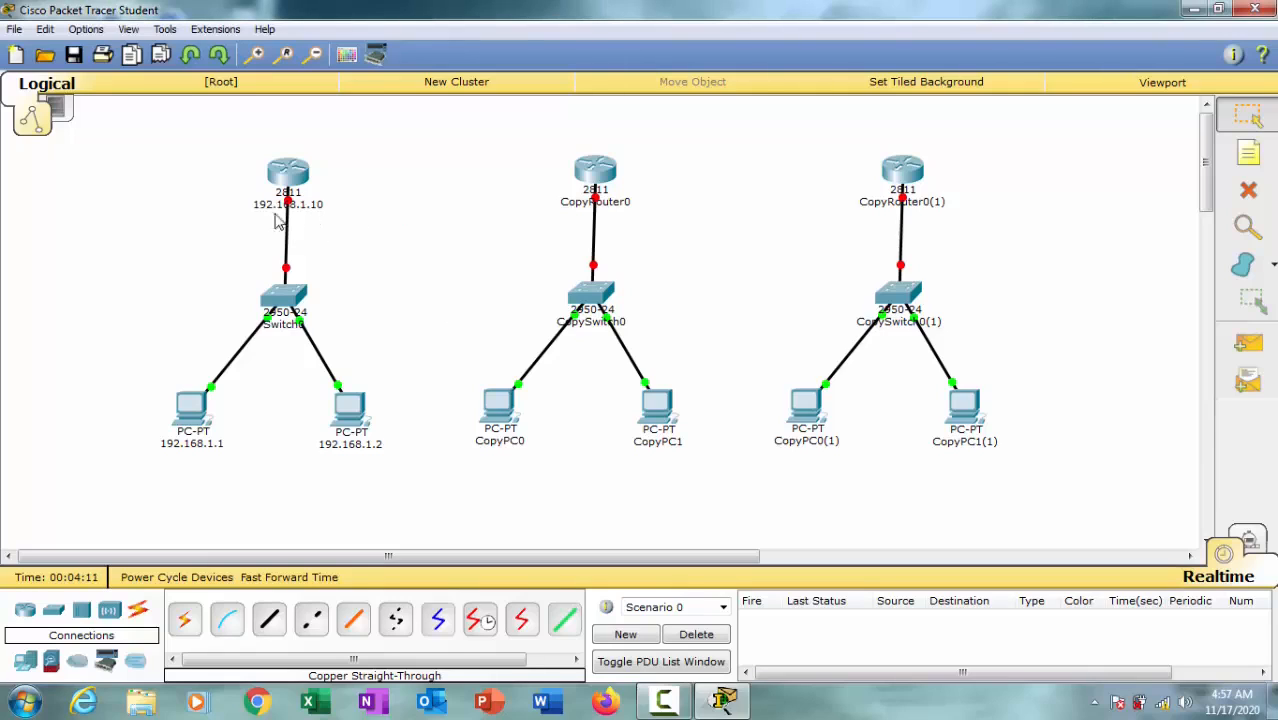
# Step: Rename CopyPC0 in the middle network as 192.168.2.1
pyautogui.click(513, 445)
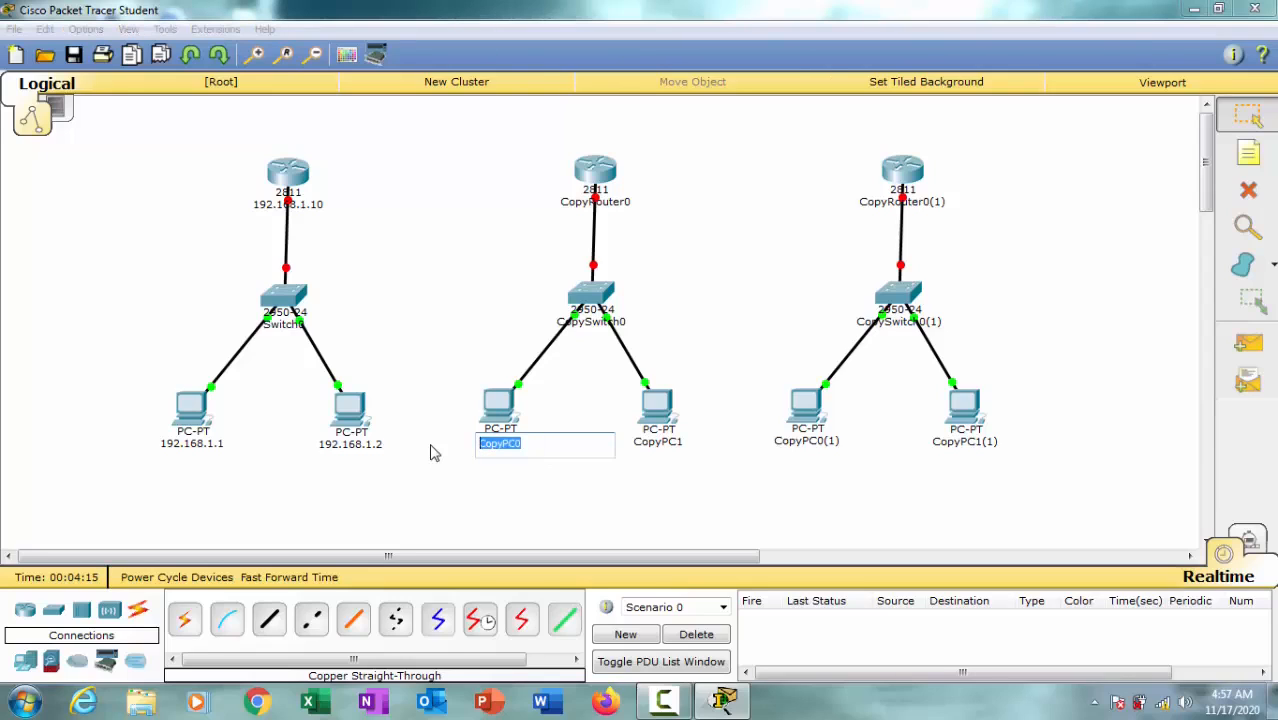
pyautogui.hotkey('ctrl', 'v')
# Step: Rename CopyPC1 in the middle network as 192.168.2.2
pyautogui.click(660, 442)
pyautogui.moveTo(669, 444); pyautogui.dragTo(605, 446)
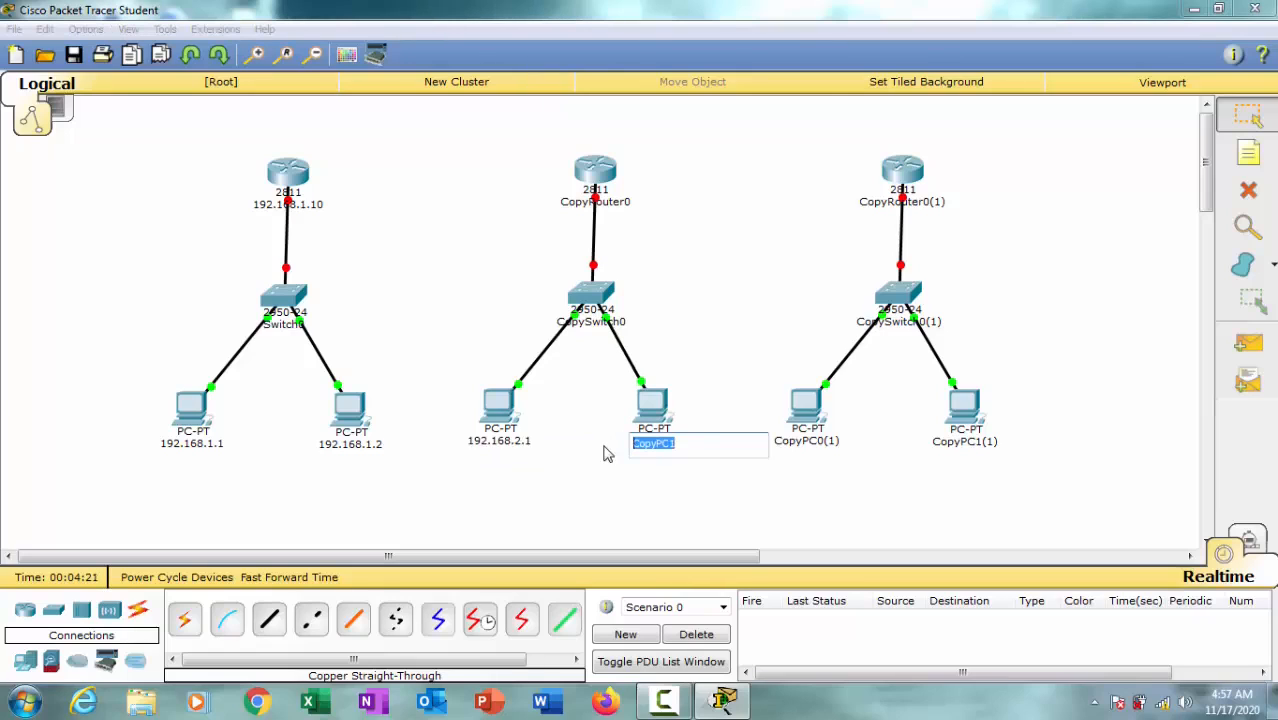
pyautogui.hotkey('ctrl', 'v')
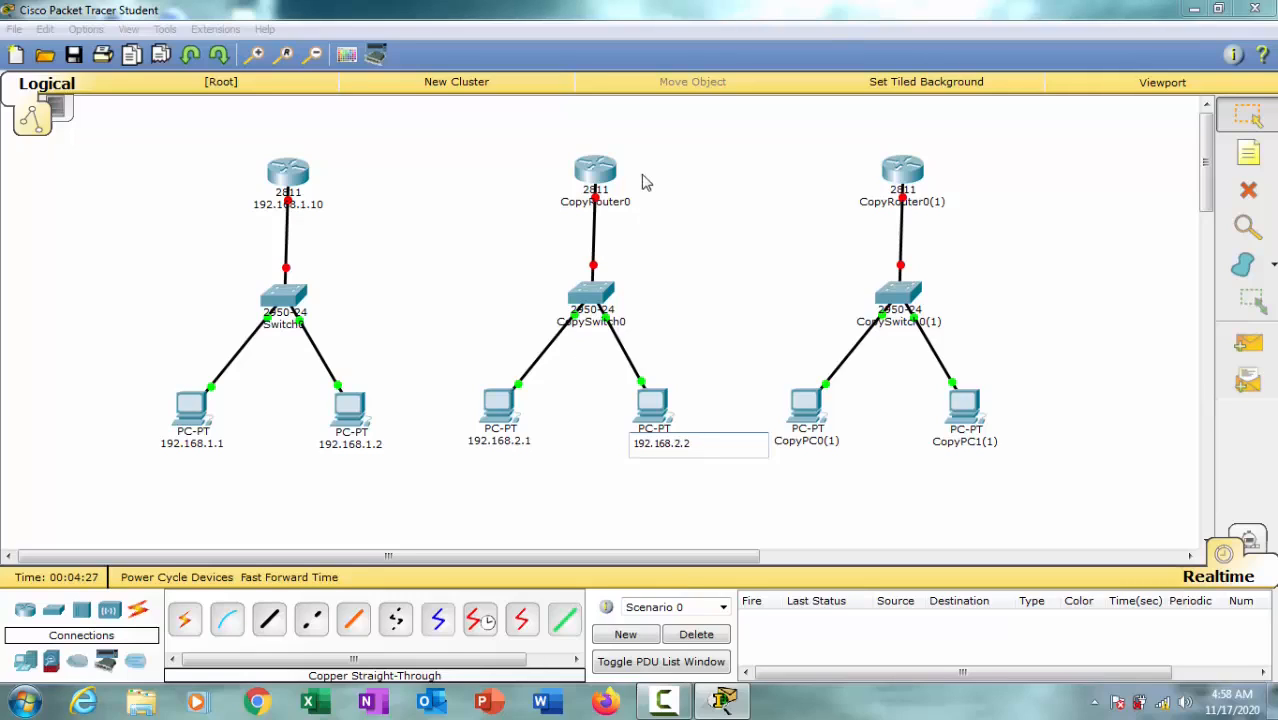
pyautogui.press('Return')
# Step: Rename CopyRouter0 in the middle network as 192.168.2.10
pyautogui.click(614, 207)
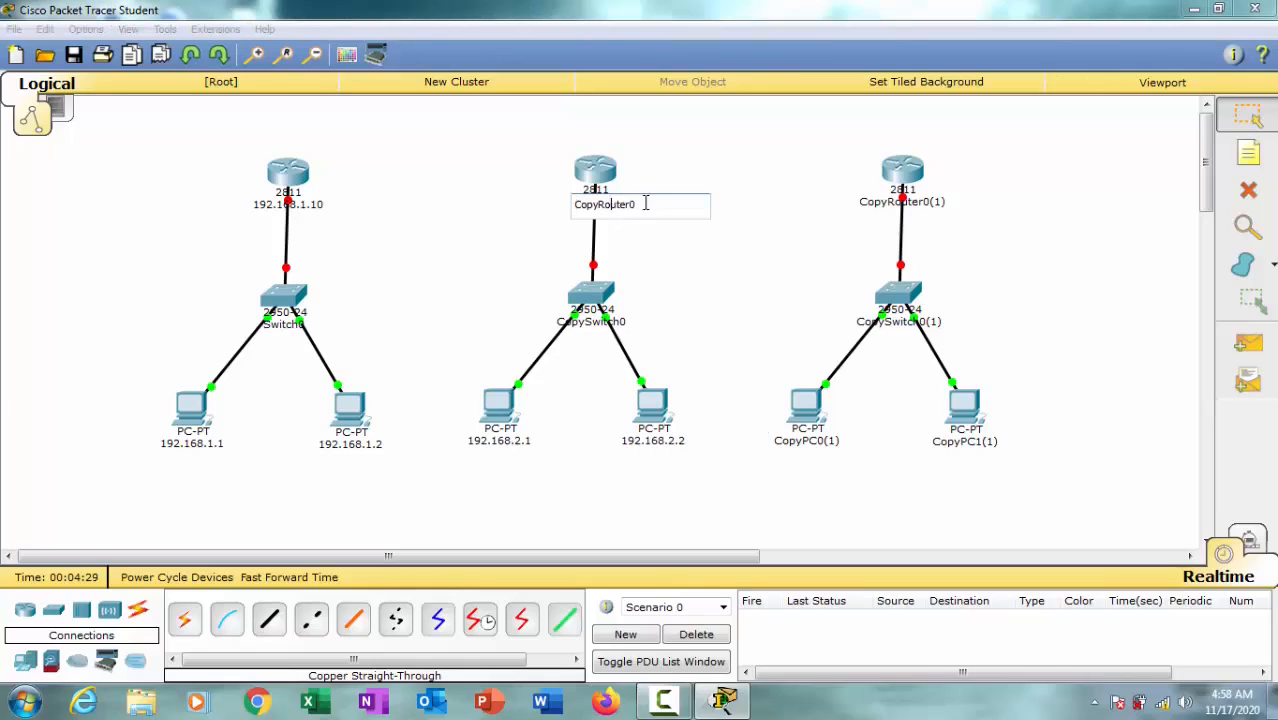
pyautogui.moveTo(645, 204); pyautogui.dragTo(478, 202)
pyautogui.hotkey('ctrl', 'v')
# Step: Rename the third network's PCs, CopyPC0(1) as 192.168.3.1 and CopyPC1(1) as 192.168.3.2
pyautogui.click(827, 443)
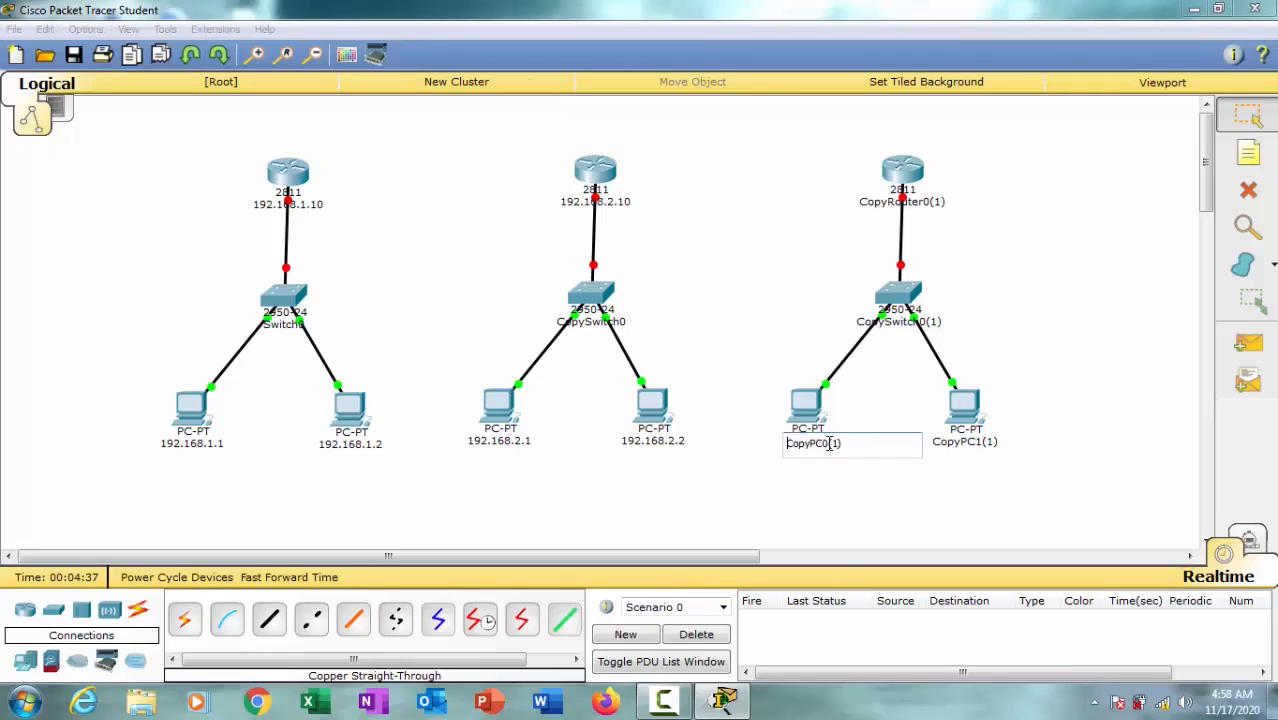
pyautogui.moveTo(829, 443); pyautogui.dragTo(736, 444)
pyautogui.hotkey('ctrl', 'v')
pyautogui.click(962, 441)
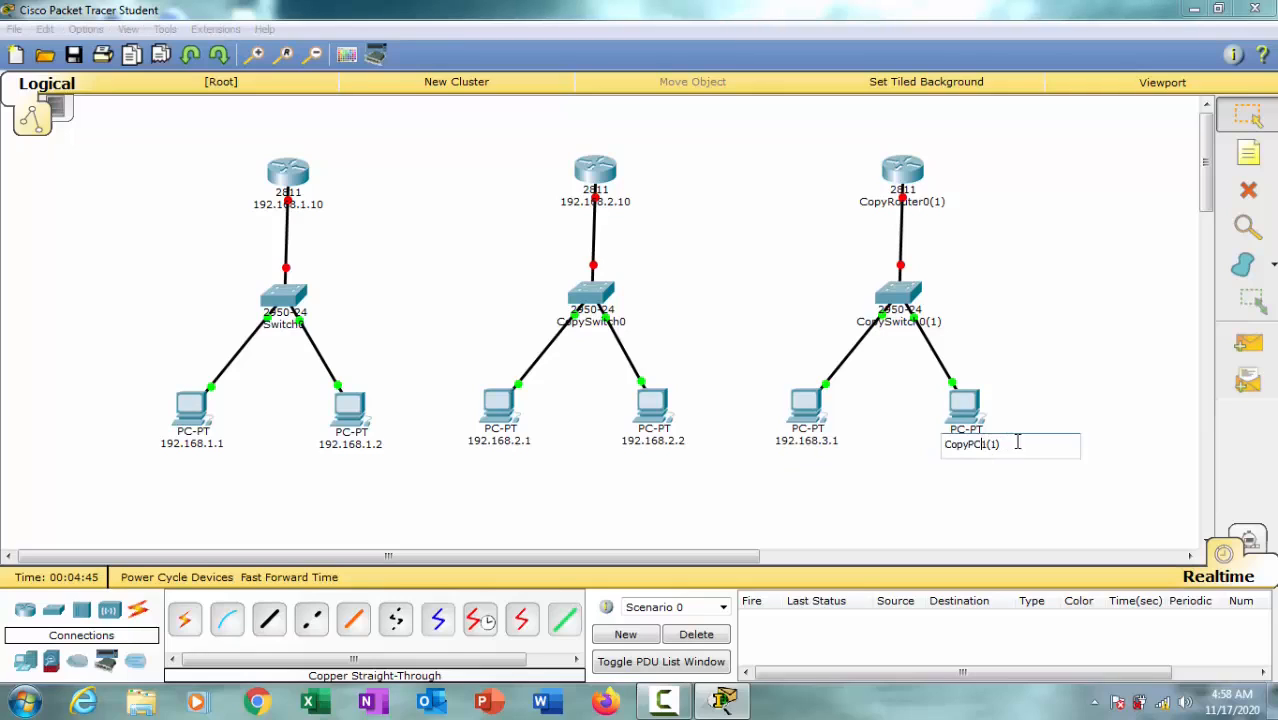
pyautogui.hotkey('ctrl', 'v')
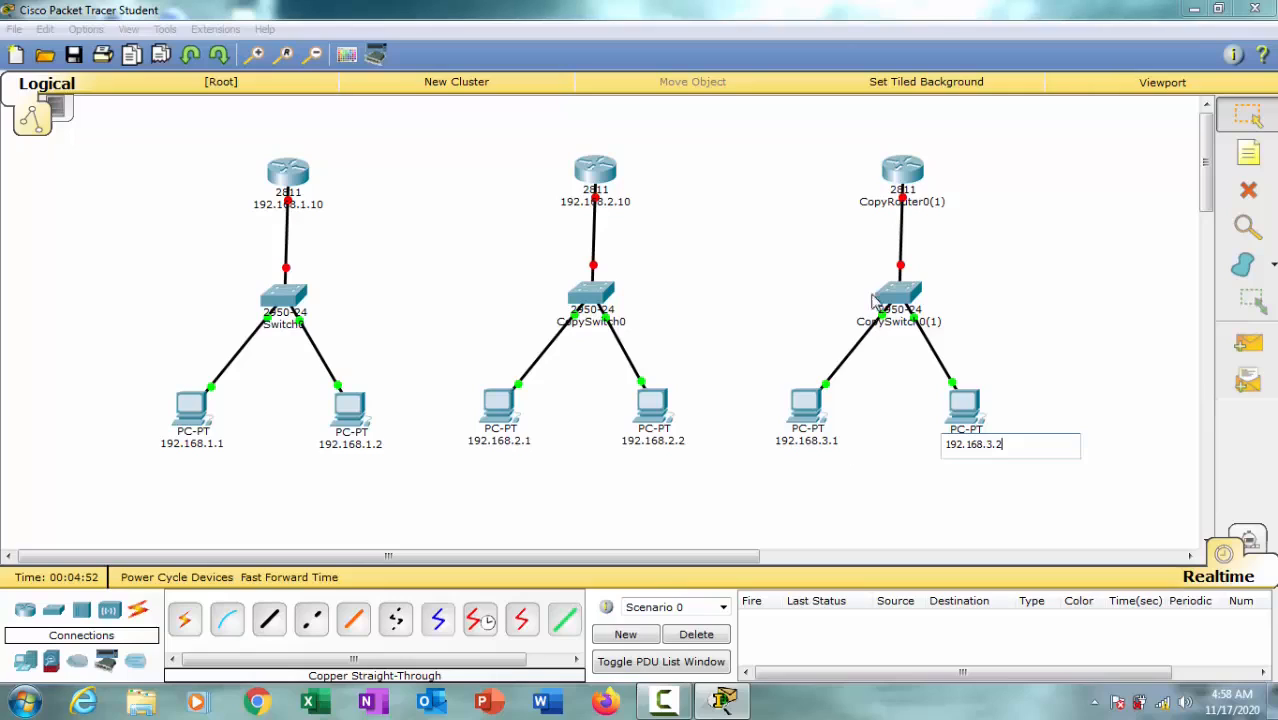
# Step: Rename CopyRouter0(1) in the third network as 192.168.3.10
pyautogui.click(922, 203)
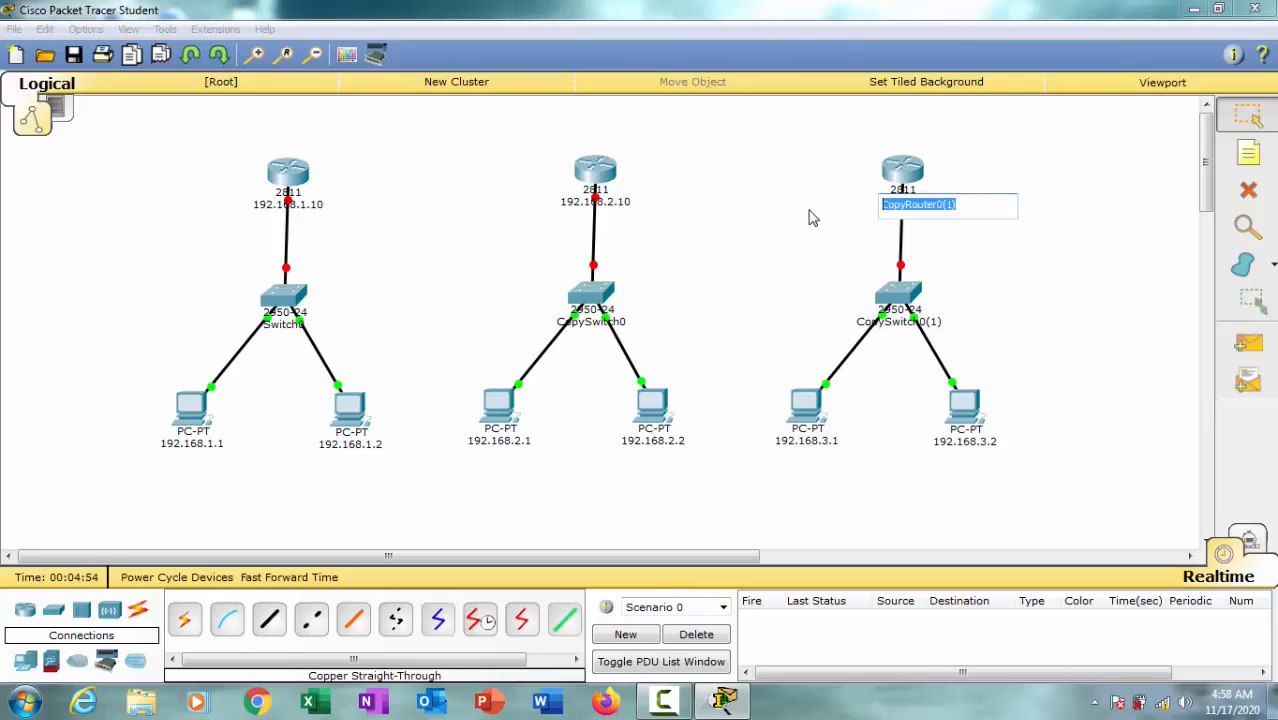
pyautogui.hotkey('ctrl', 'v')
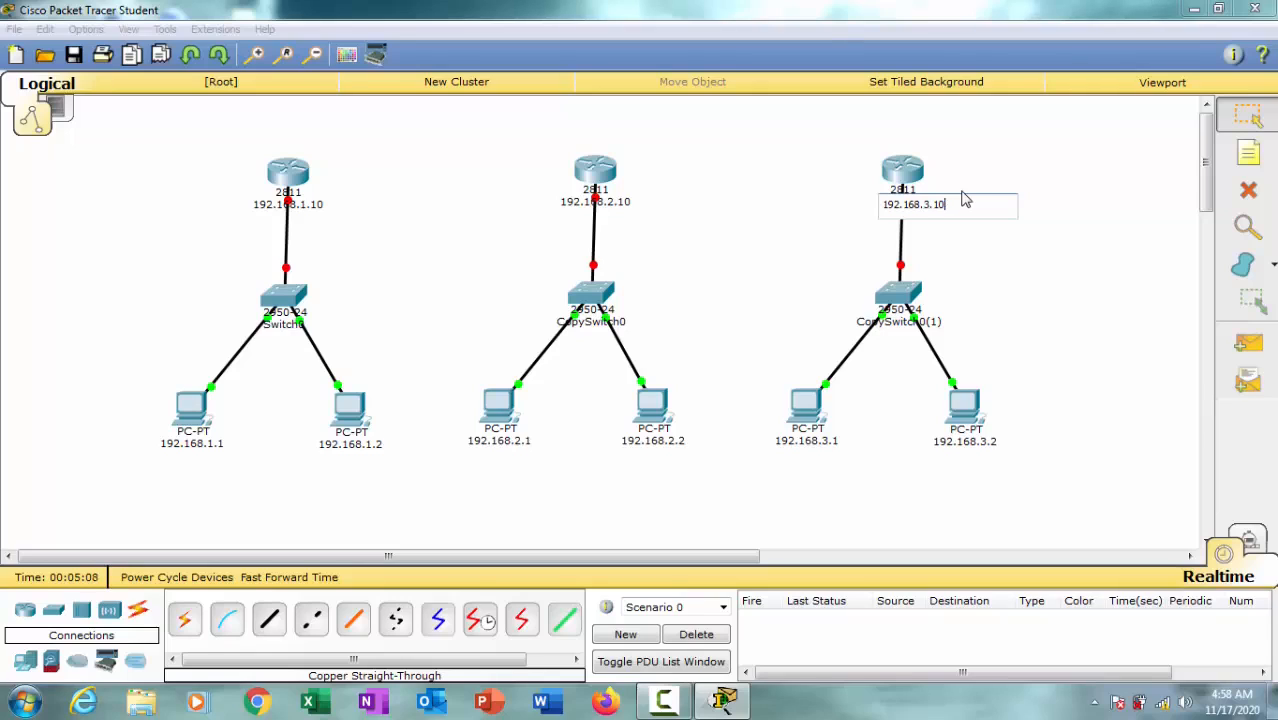
pyautogui.click(1055, 257)
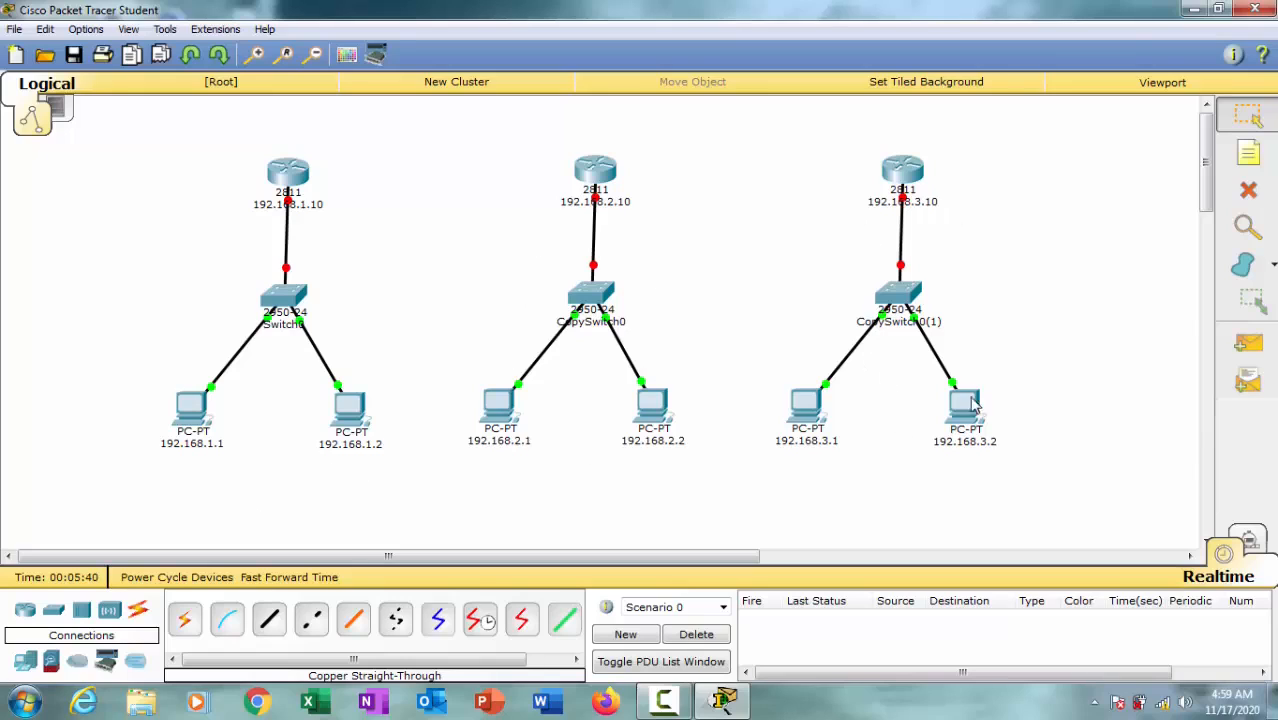
# Step: Shift both PCs of the third network slightly away from the middle network
pyautogui.moveTo(812, 425); pyautogui.dragTo(826, 422)
pyautogui.moveTo(971, 423); pyautogui.dragTo(984, 423)
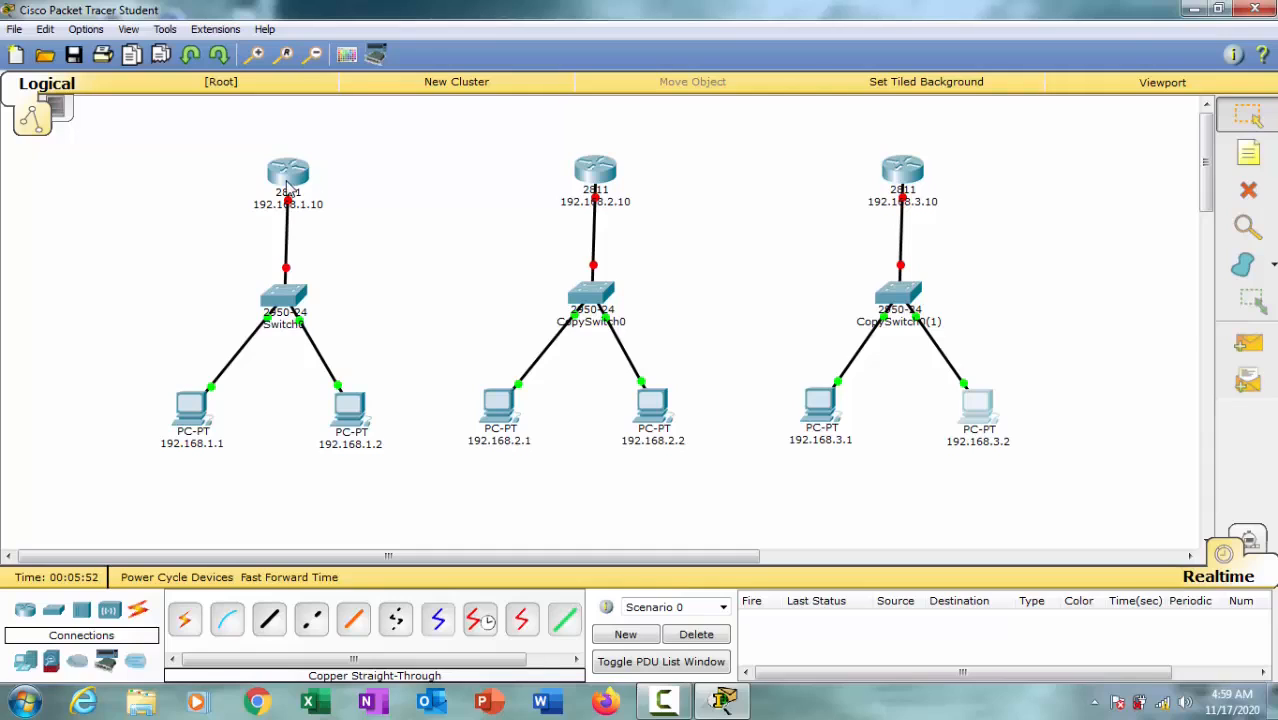
# Step: Place a note 192.168.4.10 between the first and middle routers and a note 192.168.5.10 between the middle and third routers
pyautogui.moveTo(289, 185)
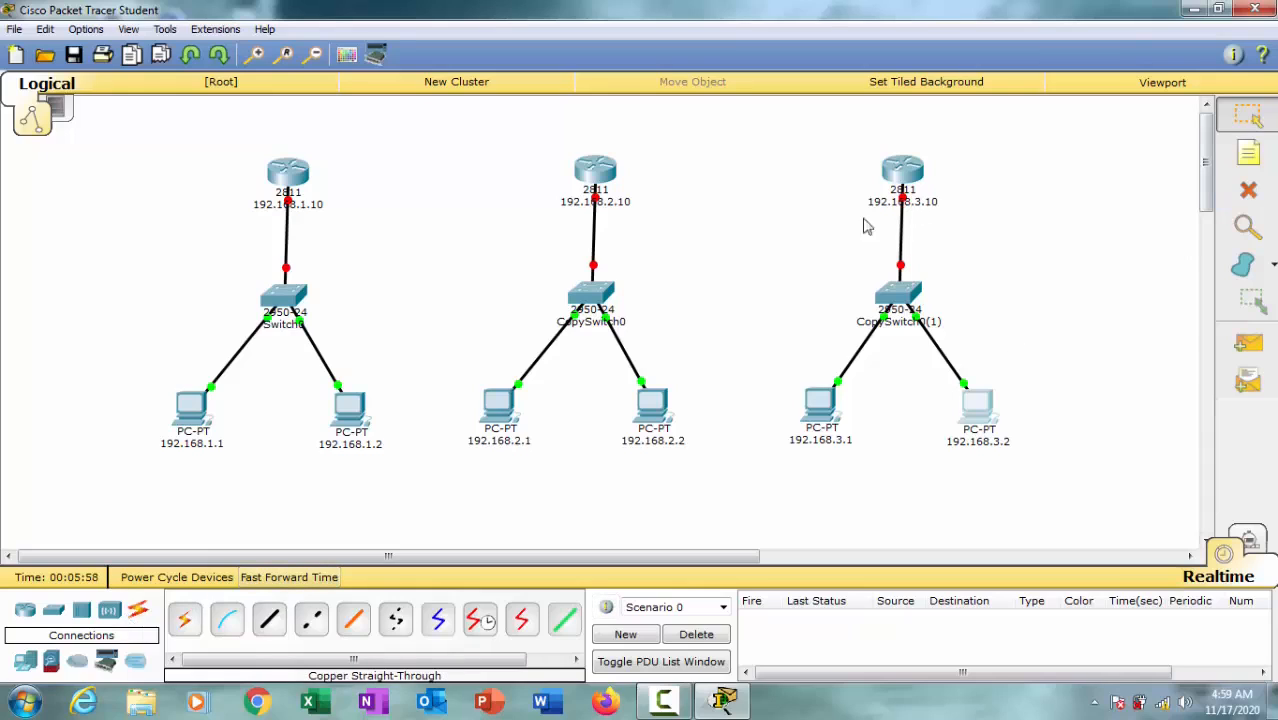
pyautogui.click(1248, 152)
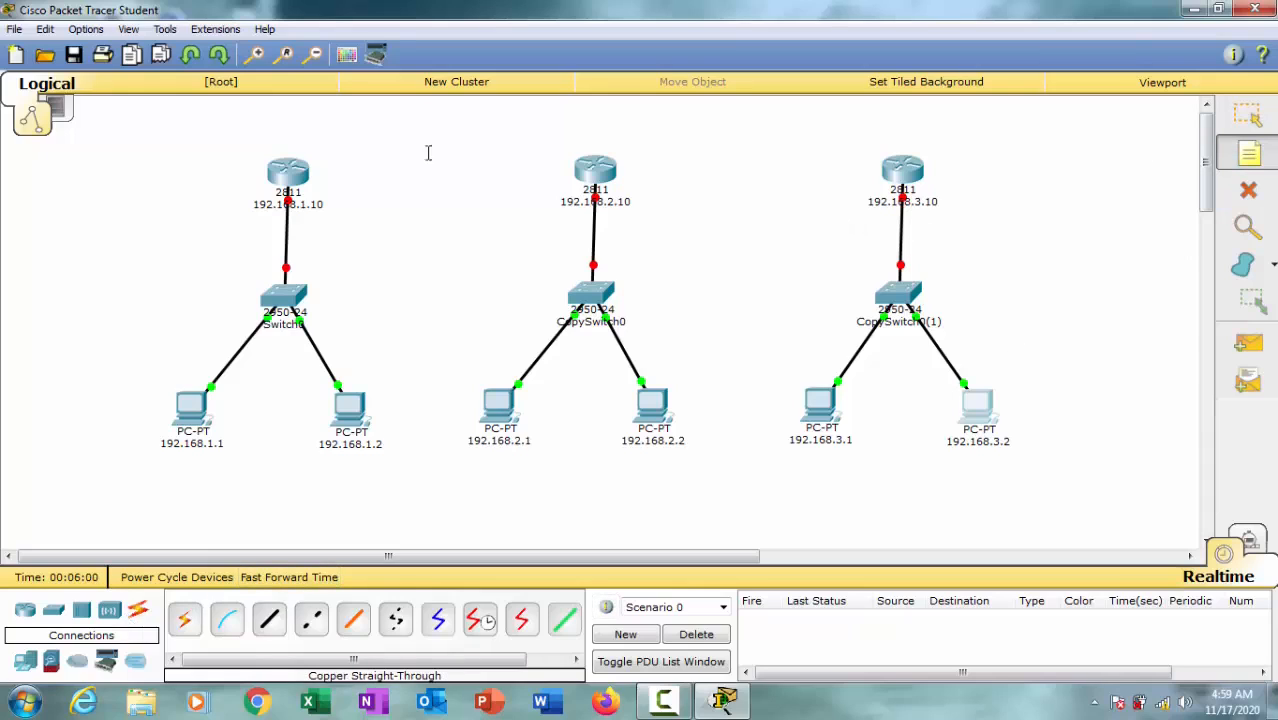
pyautogui.click(392, 126)
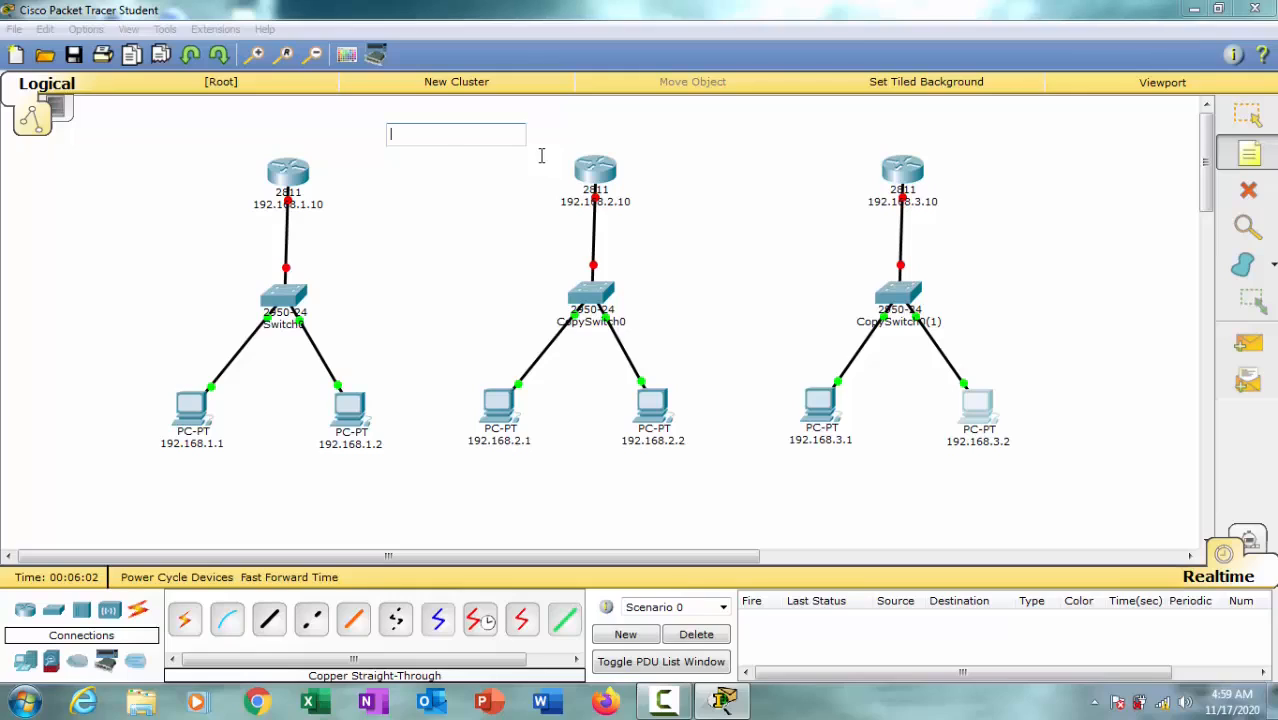
pyautogui.write('192.168.1.1')
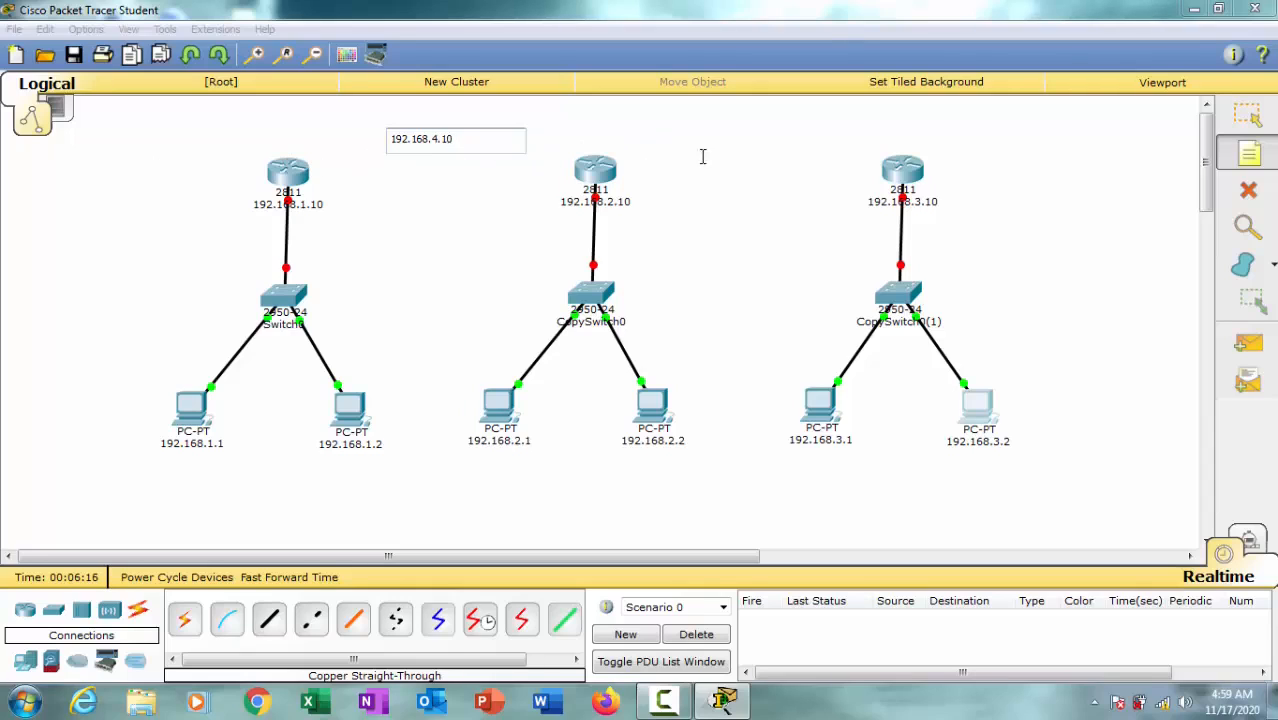
pyautogui.click(722, 130)
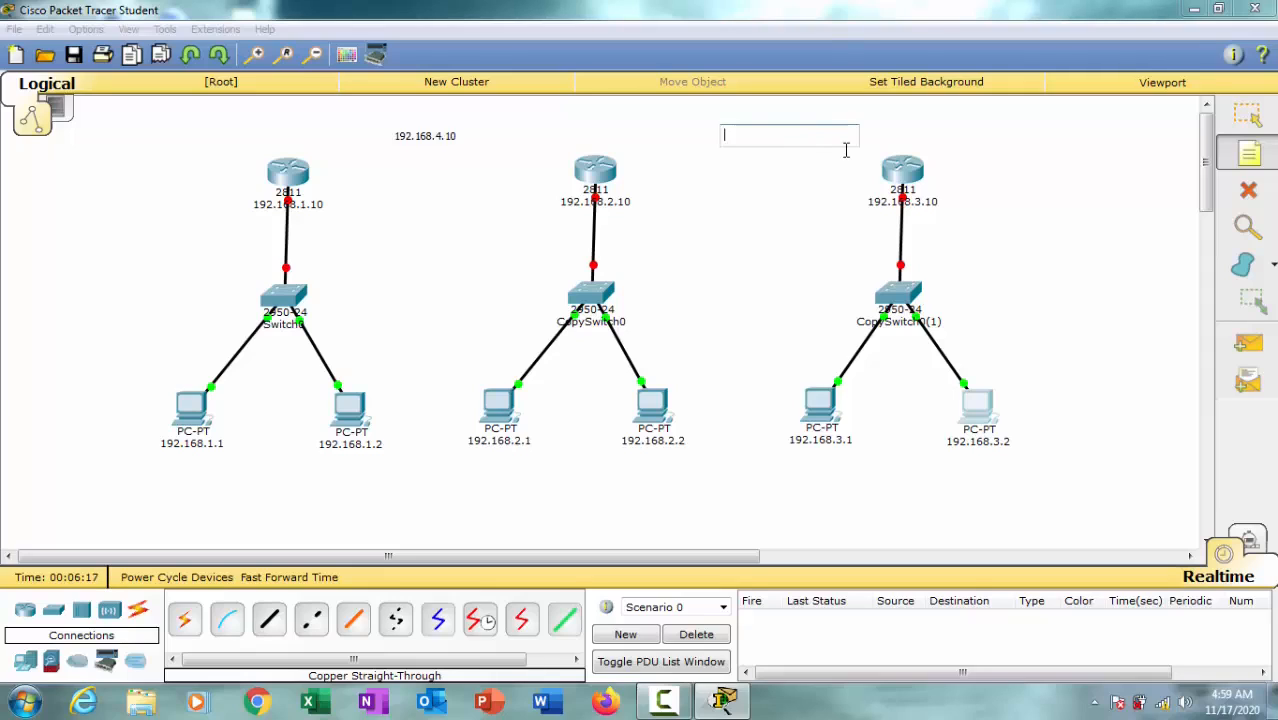
pyautogui.write('192.168.1.1')
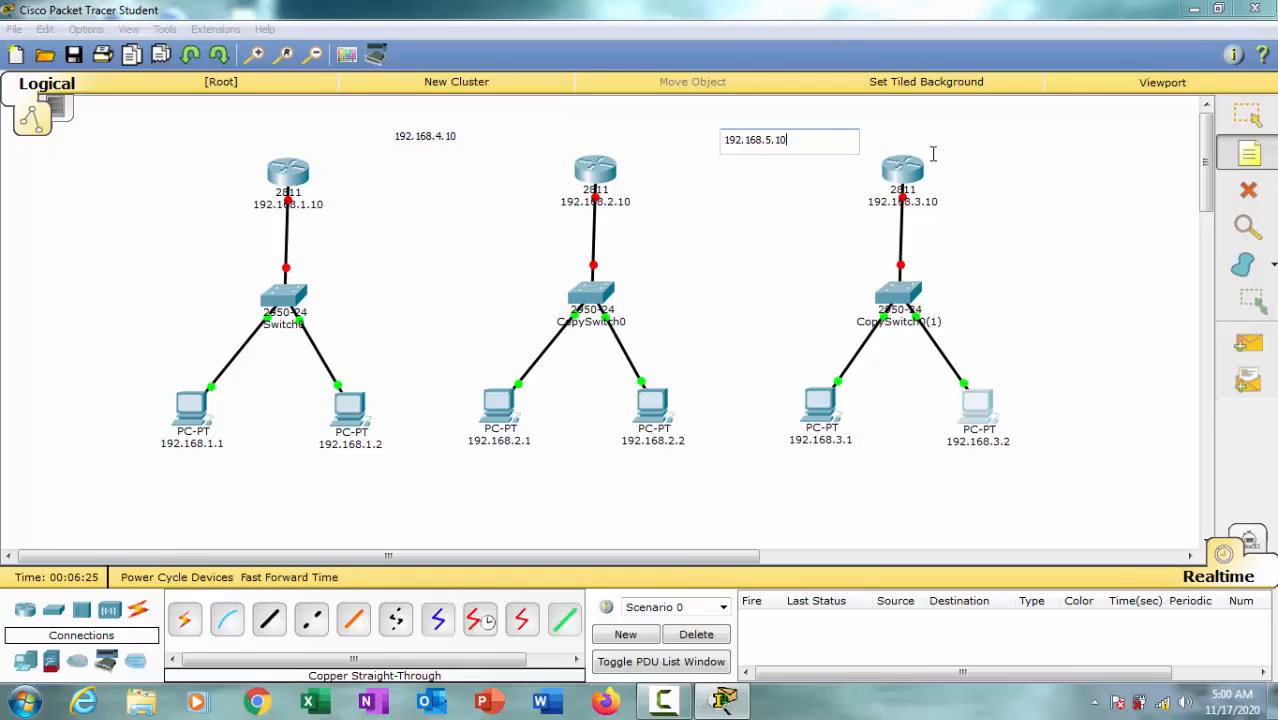
pyautogui.click(1206, 151)
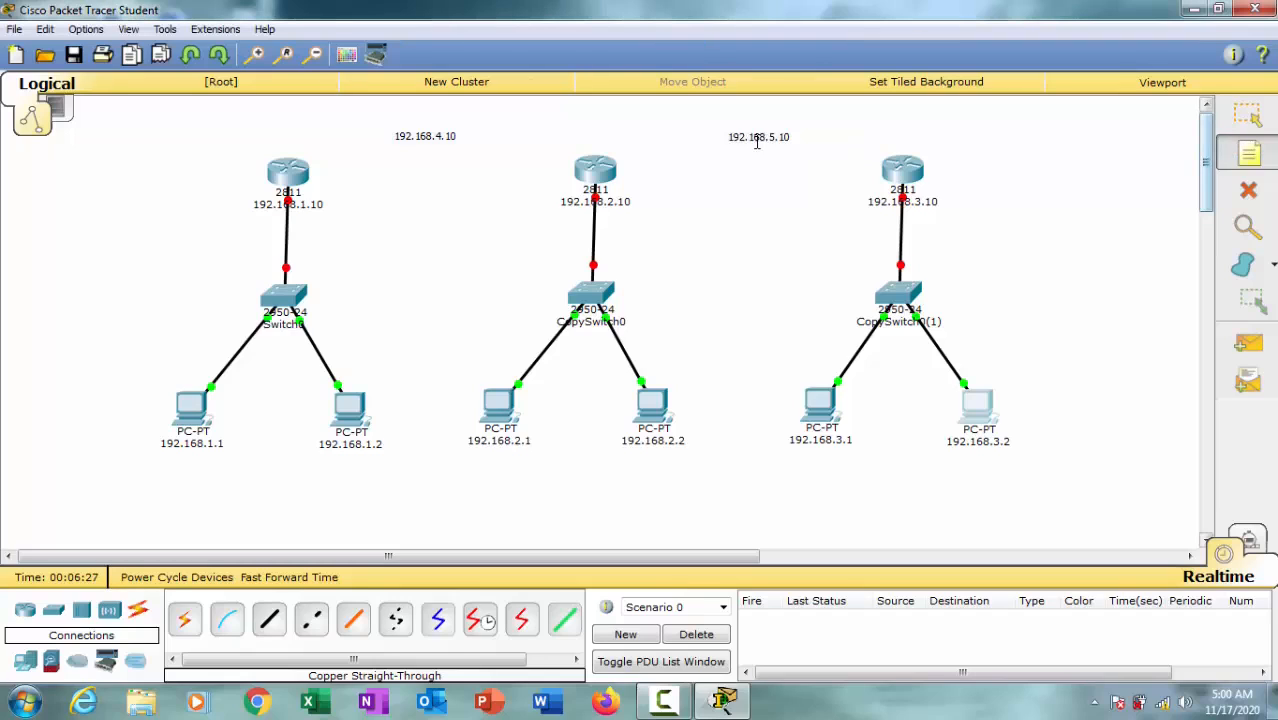
# Step: Move the 192.168.4.10 and 192.168.5.10 notes slightly higher above the gaps between the routers
pyautogui.click(1247, 115)
pyautogui.moveTo(776, 143); pyautogui.dragTo(773, 140)
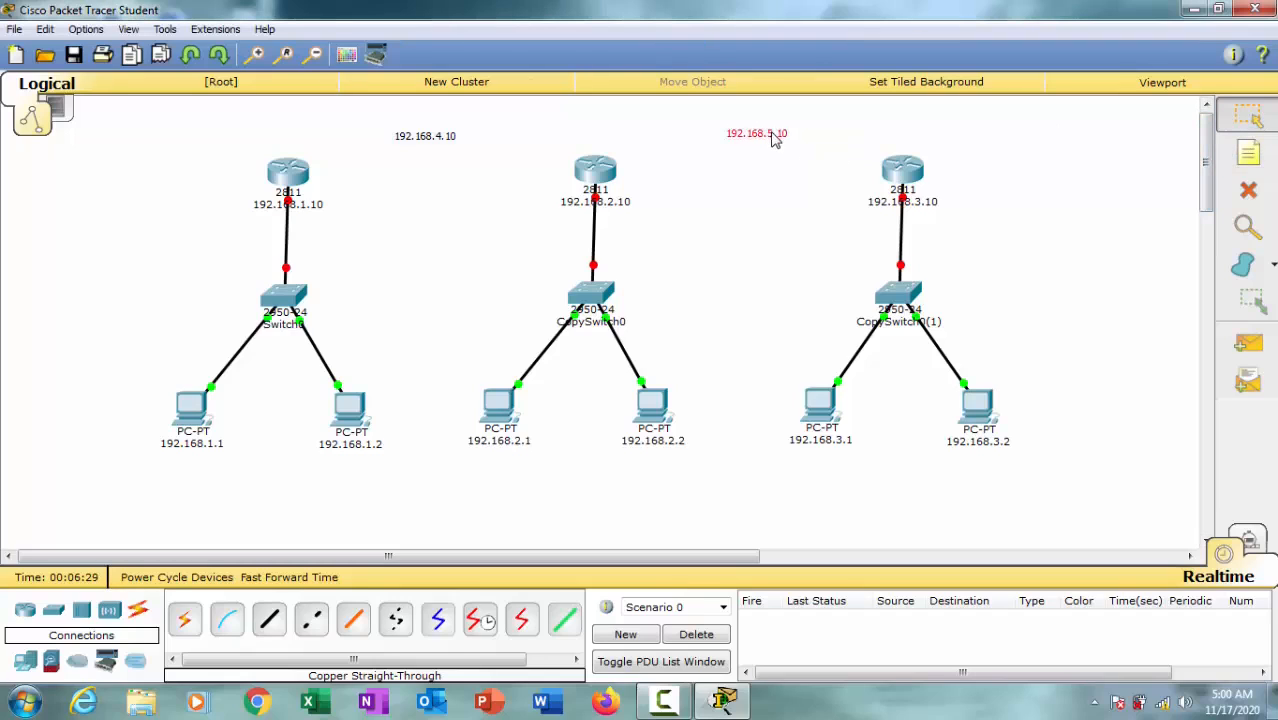
pyautogui.moveTo(422, 145); pyautogui.dragTo(413, 139)
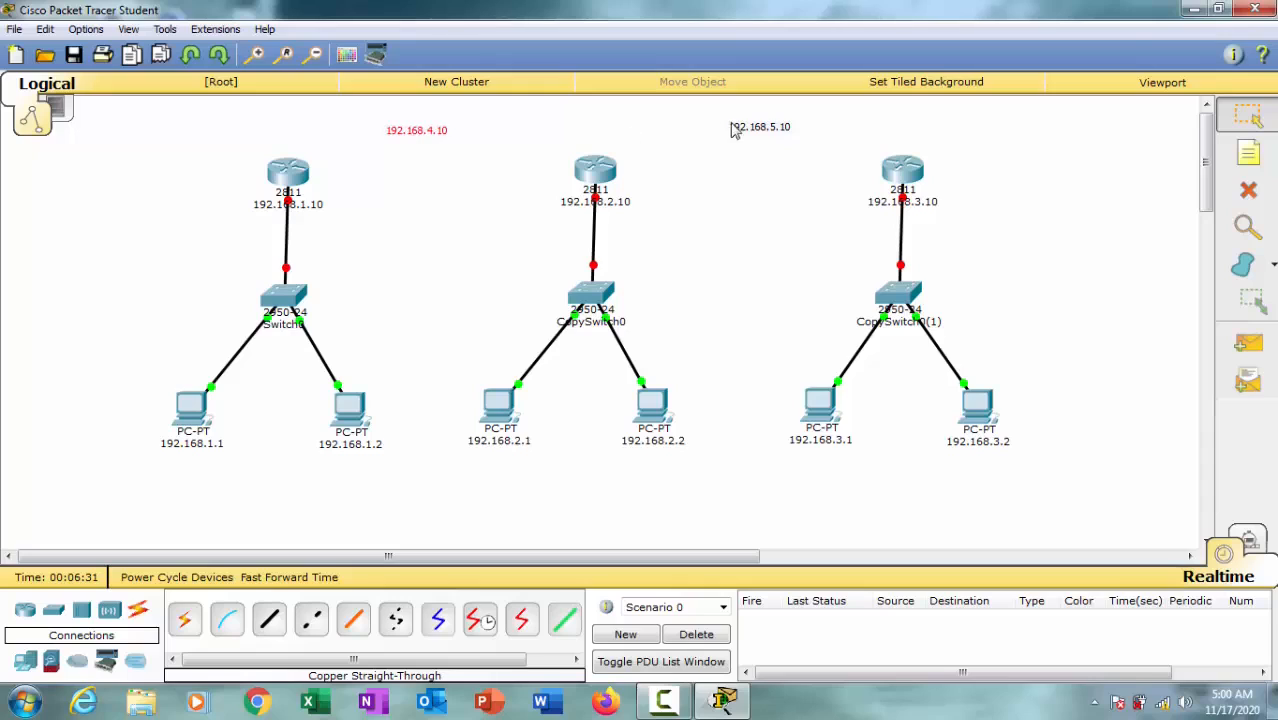
pyautogui.moveTo(765, 128); pyautogui.dragTo(766, 120)
pyautogui.click(419, 131)
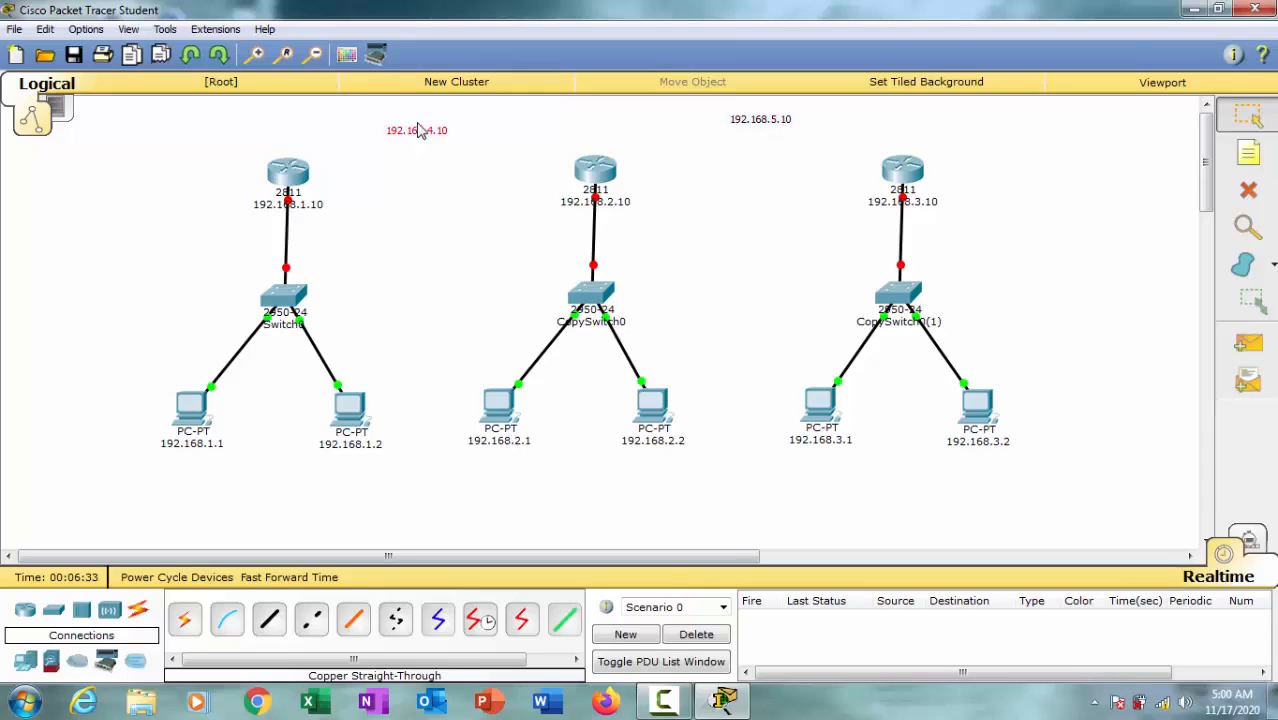
pyautogui.moveTo(419, 131); pyautogui.dragTo(419, 122)
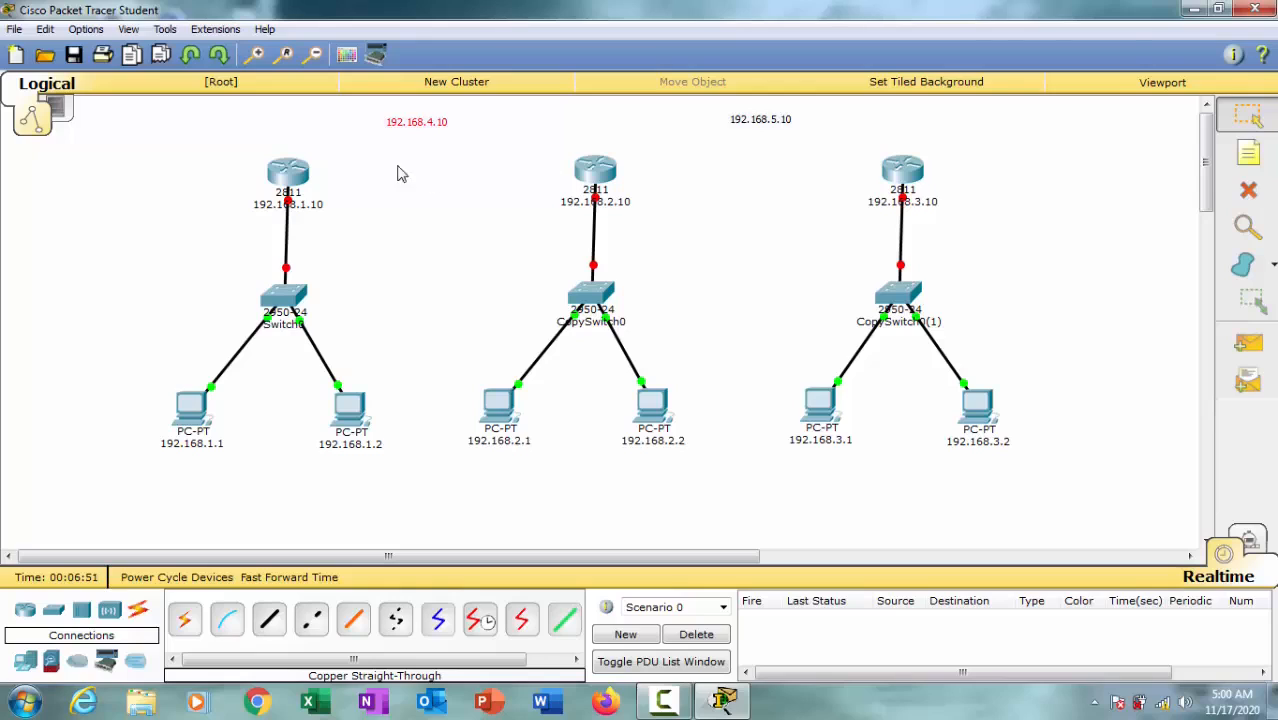
# Step: Add a note 192.168.4.1 beside the first router and a note 192.168.4.2 on the facing side of the middle router
pyautogui.click(1248, 160)
pyautogui.click(350, 168)
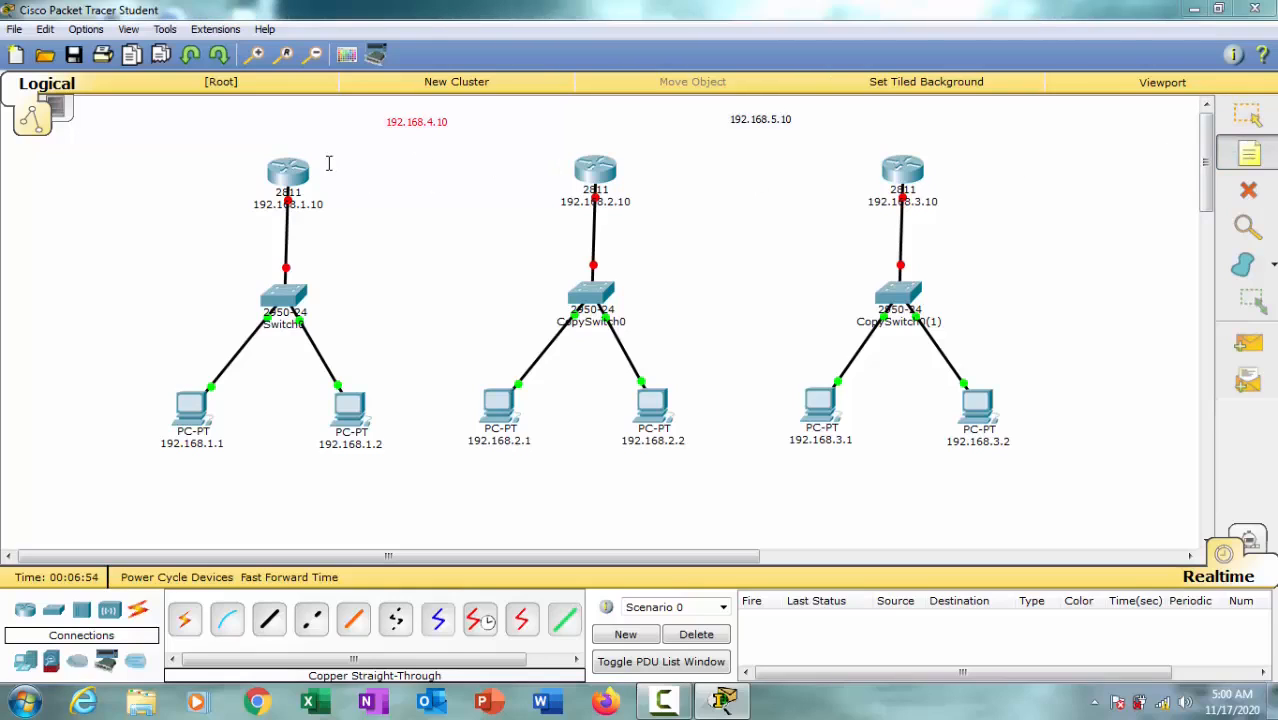
pyautogui.write('192.168.1.1')
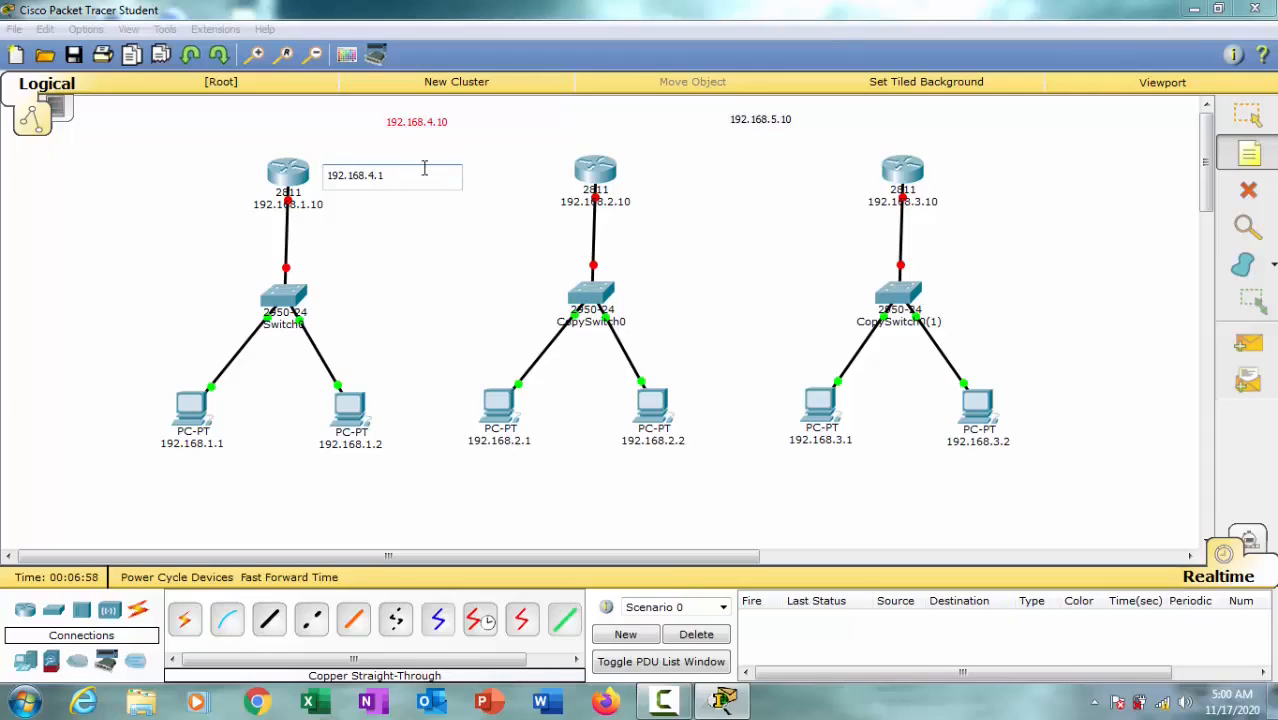
pyautogui.click(485, 150)
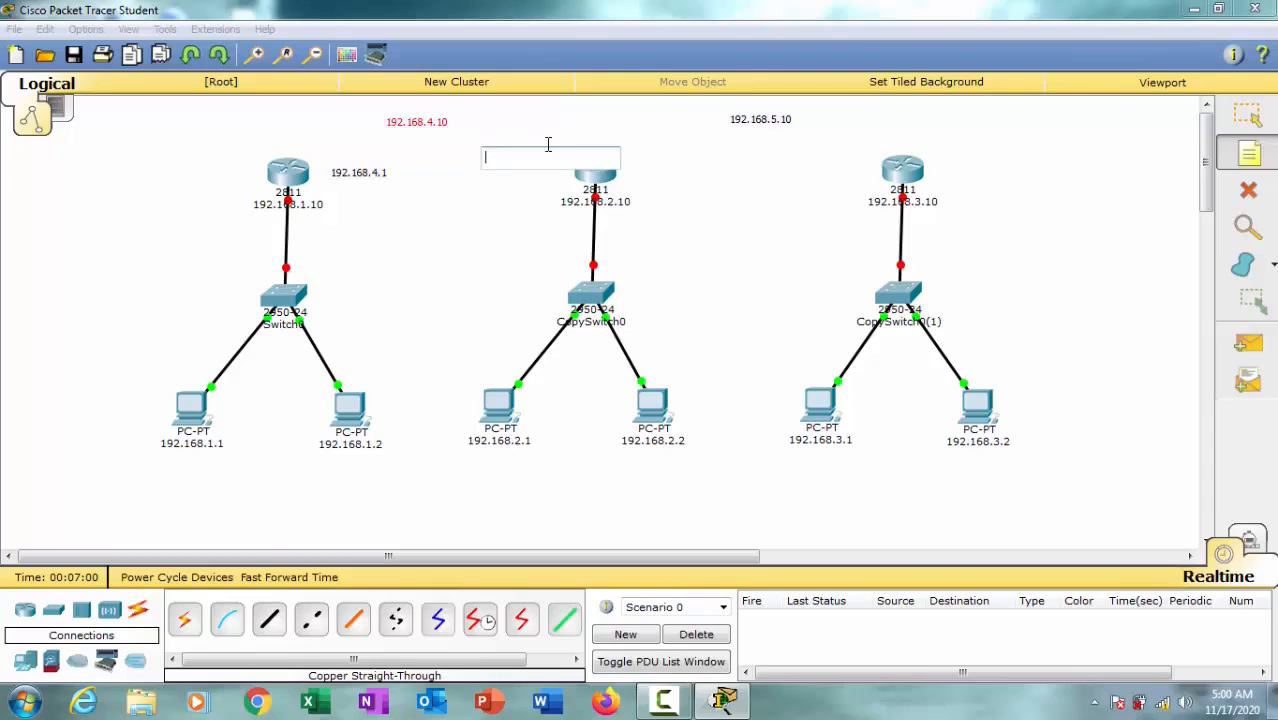
pyautogui.write('192.168.1.1')
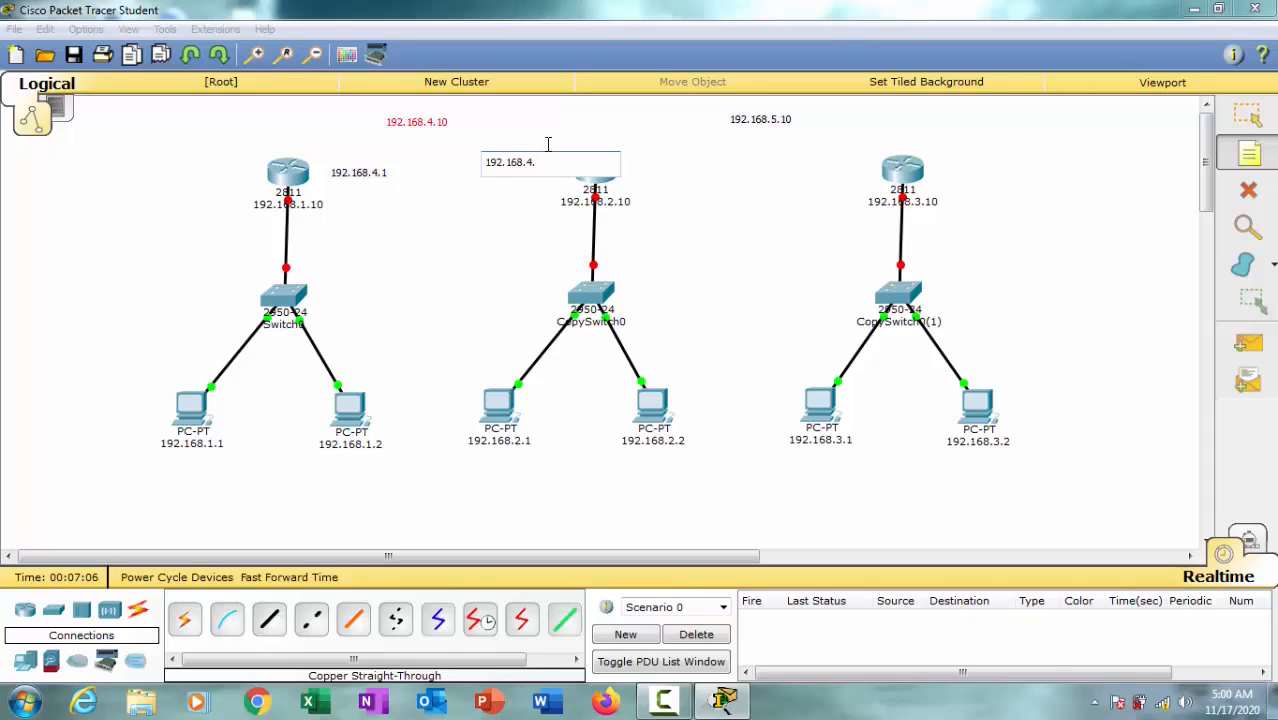
# Step: Move the 192.168.4.1 note up and closer to the first router
pyautogui.click(1247, 115)
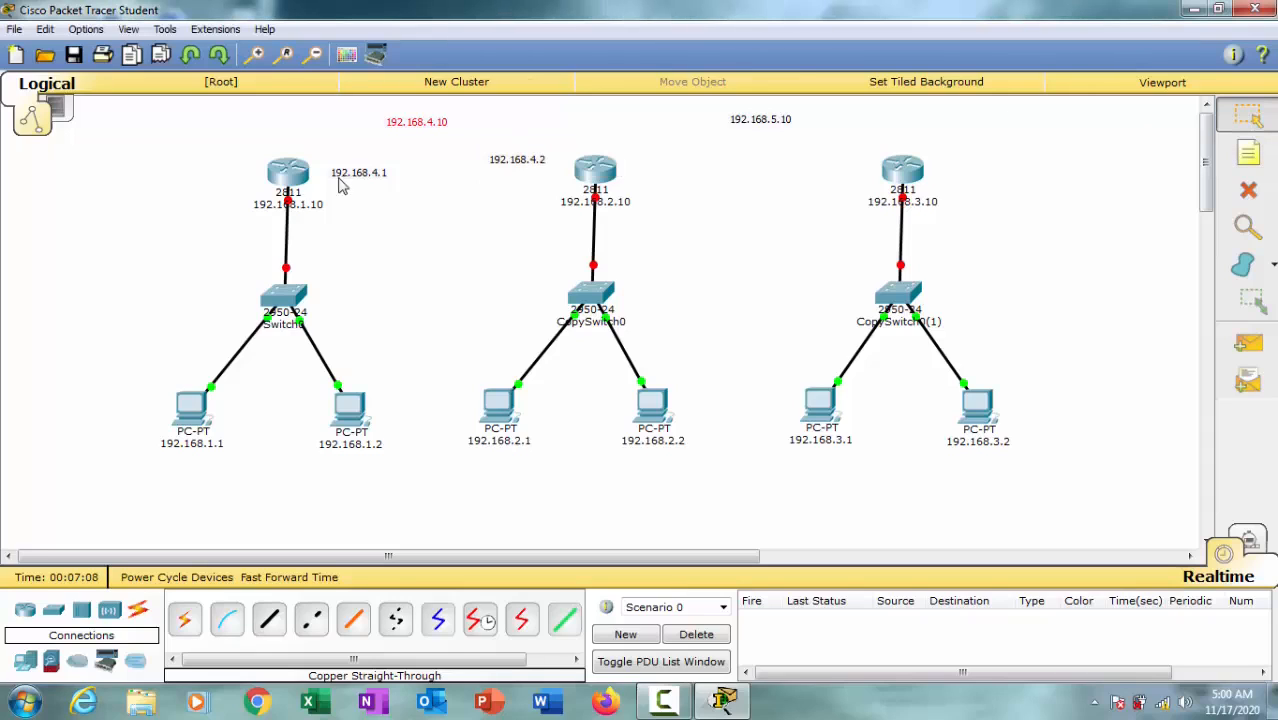
pyautogui.moveTo(362, 176); pyautogui.dragTo(345, 159)
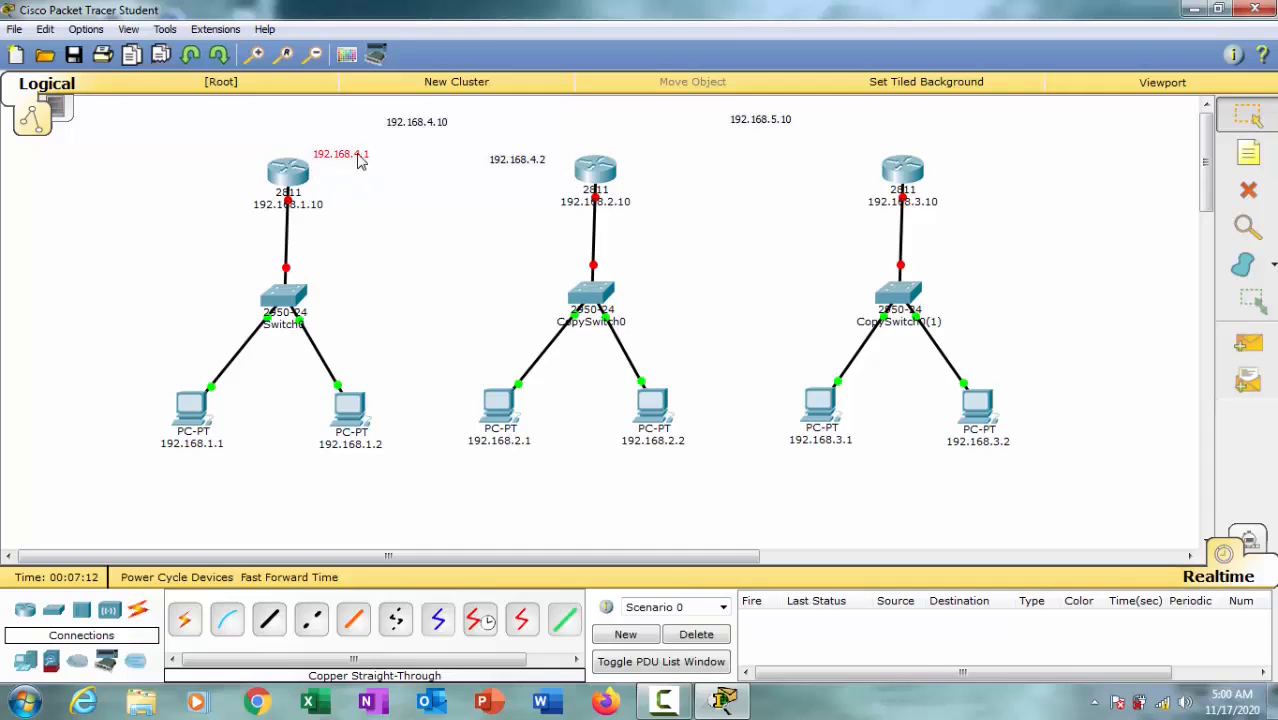
# Step: Inspect the first router's physical view and global configuration settings, closing its device window when done
pyautogui.click(290, 174)
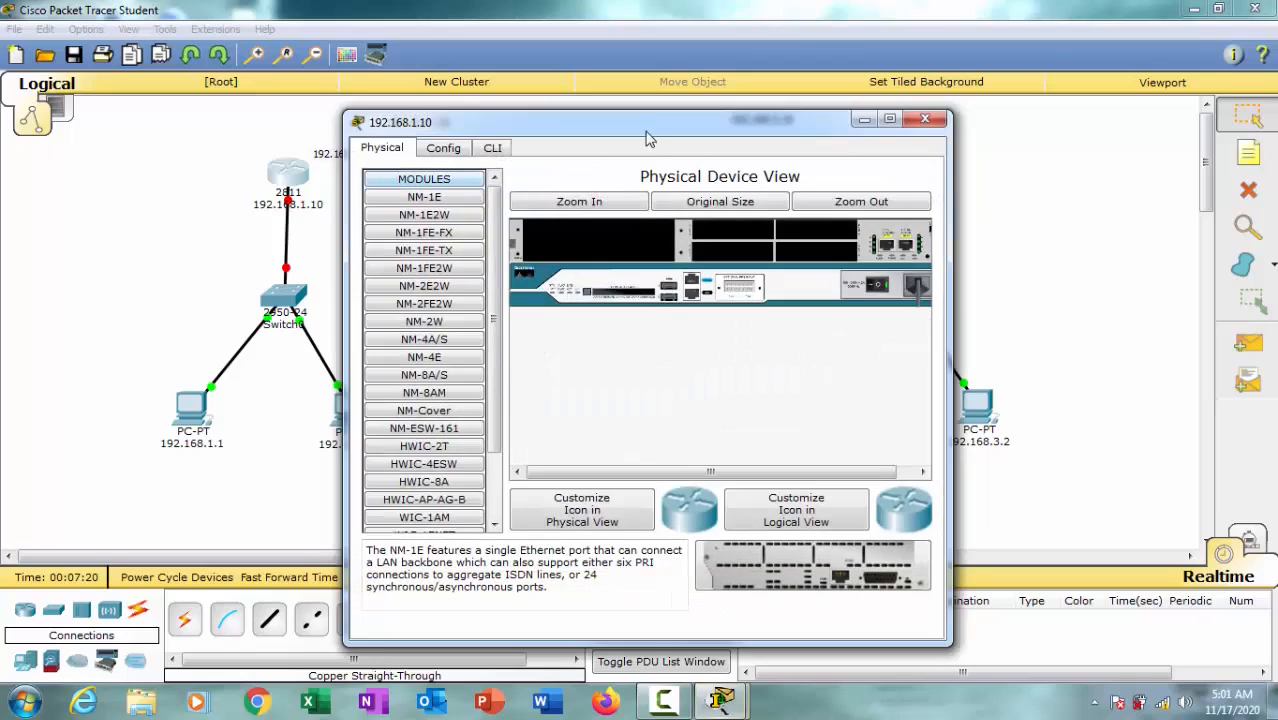
pyautogui.moveTo(648, 138); pyautogui.dragTo(648, 93)
pyautogui.click(458, 104)
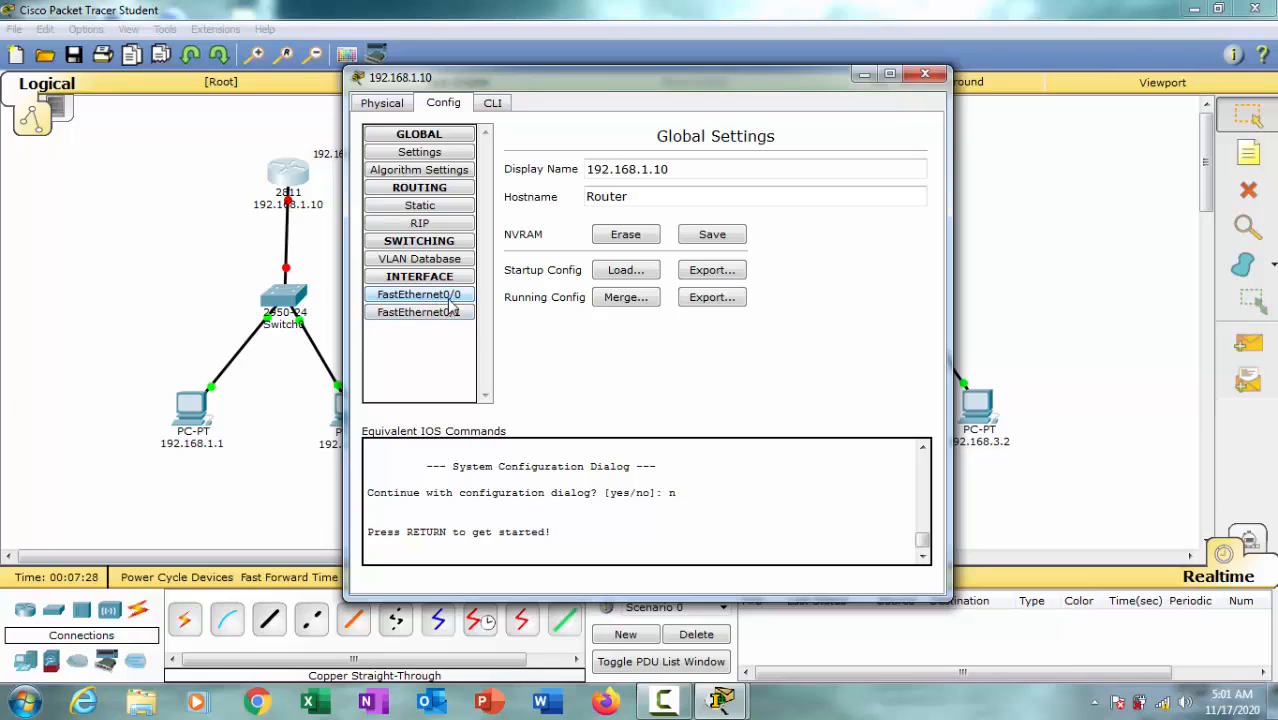
pyautogui.click(928, 78)
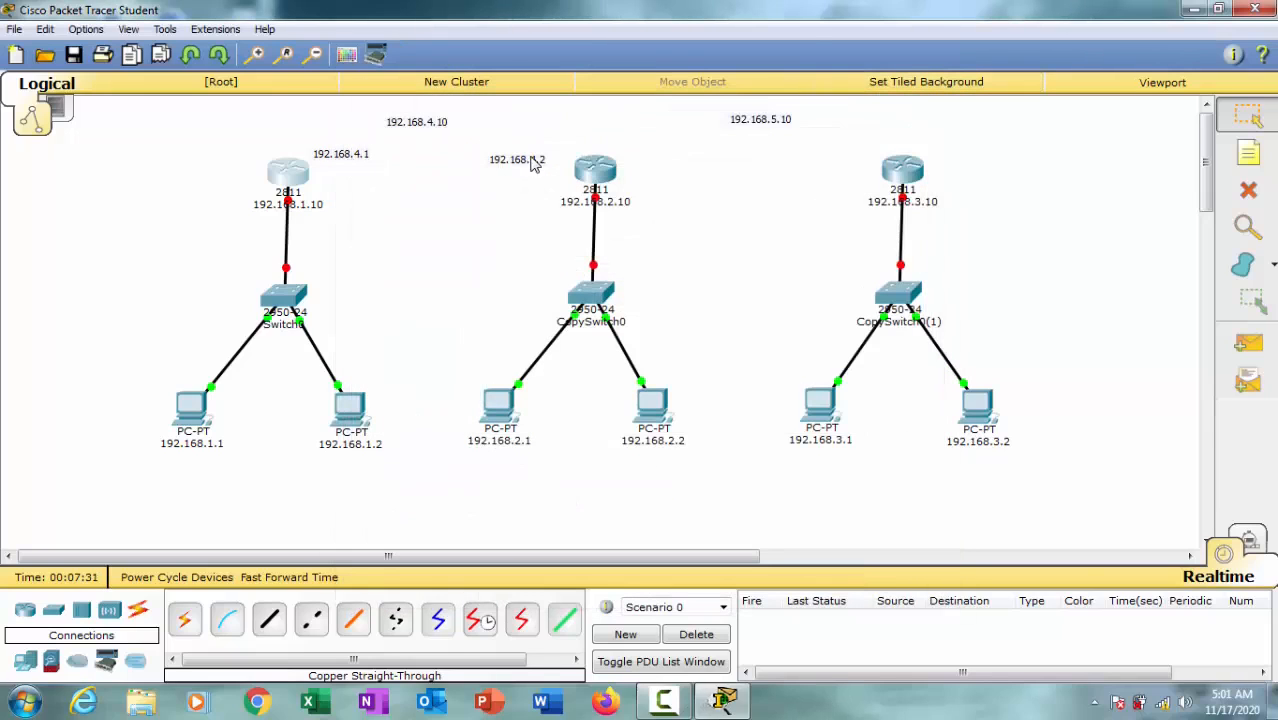
# Step: Move the 192.168.4.2 note closer to the middle router and centre the 192.168.4.10 note between the first two routers
pyautogui.moveTo(533, 165); pyautogui.dragTo(553, 152)
pyautogui.moveTo(422, 128); pyautogui.dragTo(437, 127)
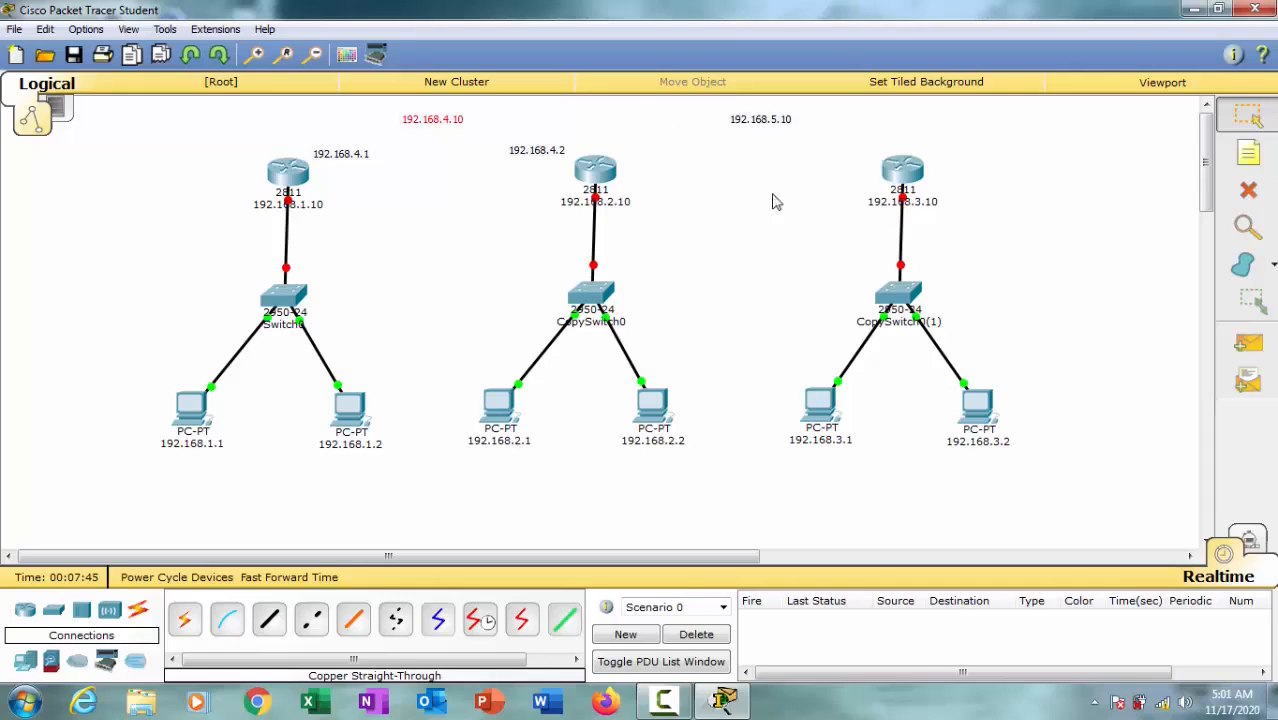
# Step: Add a note 192.168.5.1 beside the middle router, on the side facing the third router
pyautogui.press('n')
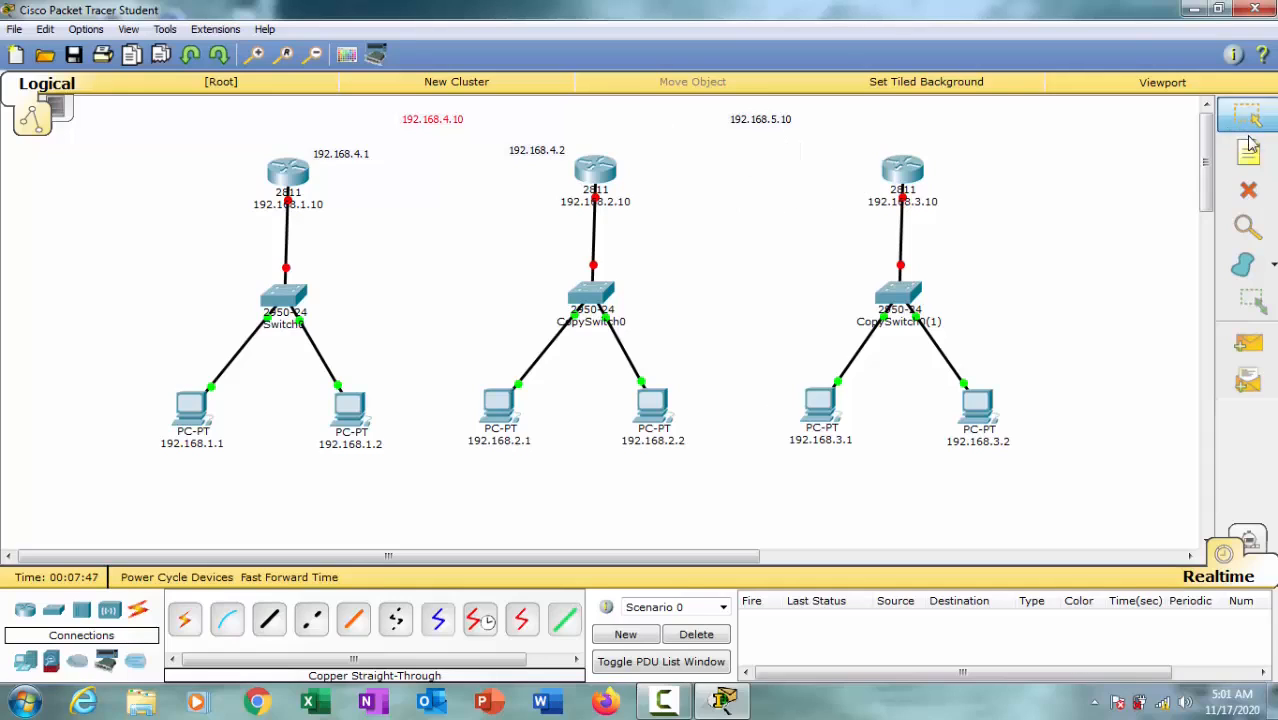
pyautogui.click(633, 156)
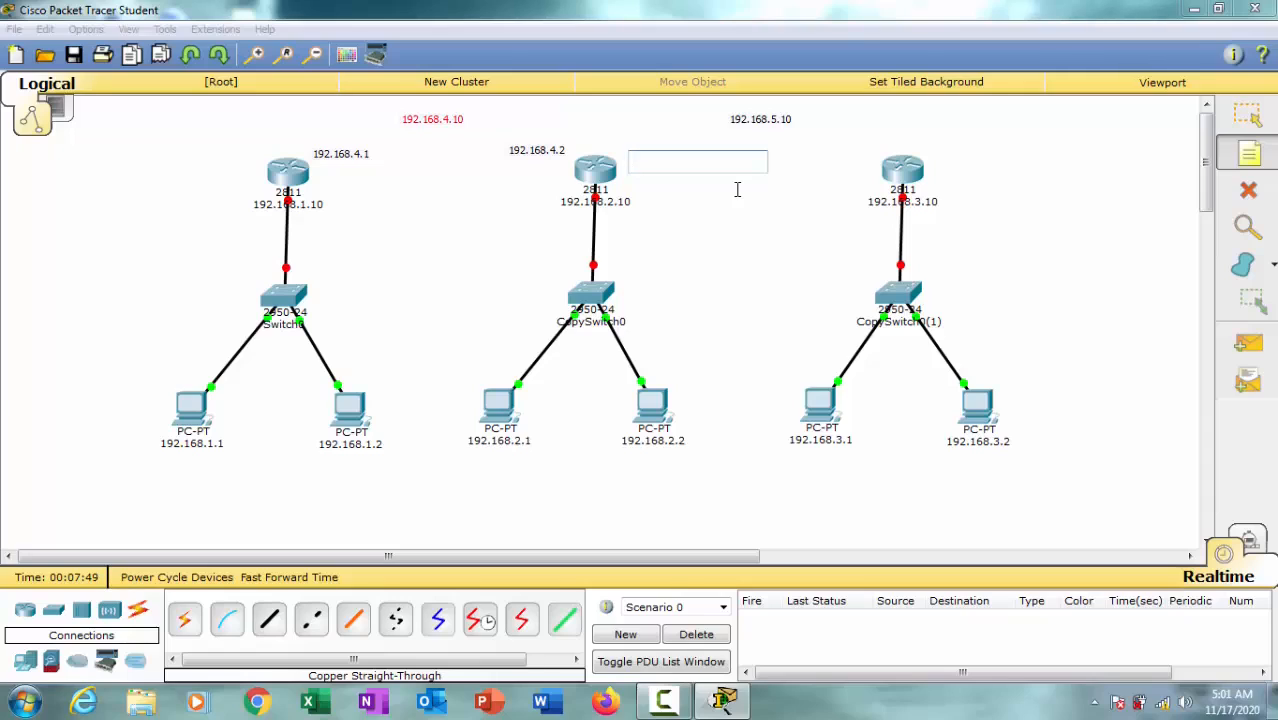
pyautogui.write('192.168.1.1')
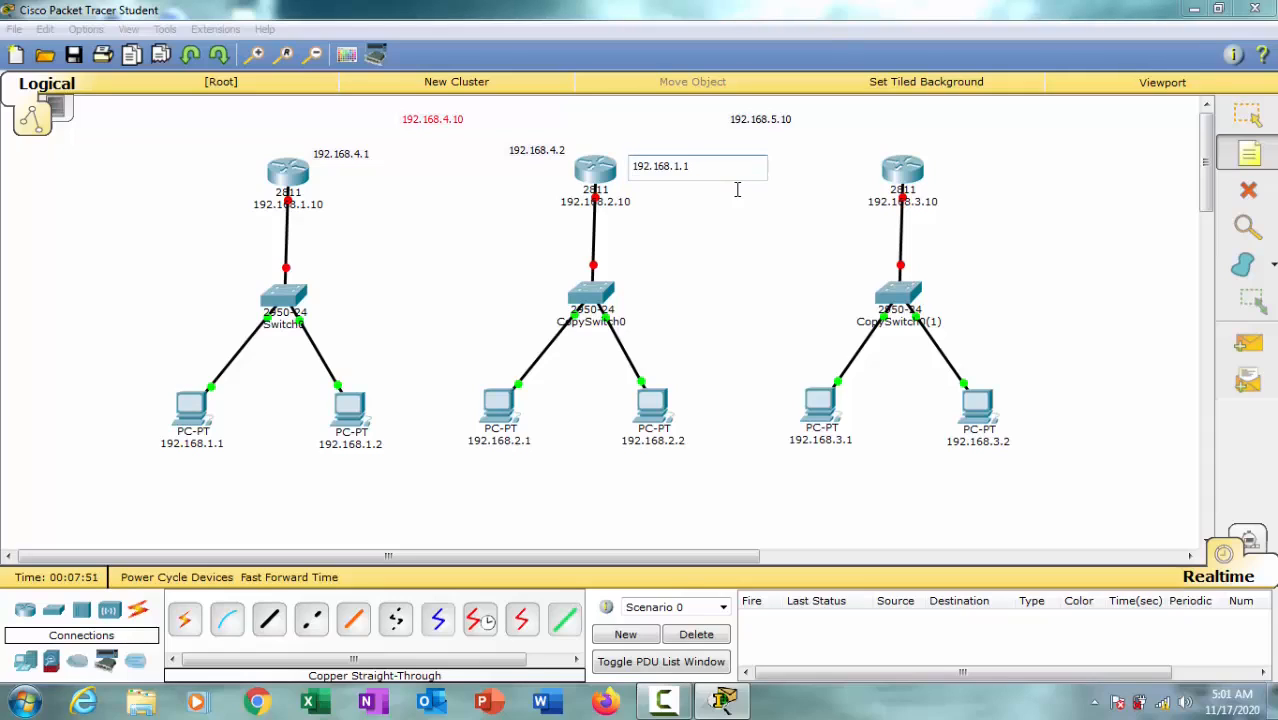
pyautogui.press('BackSpace')
# Step: Add a note 192.168.5.2 beside the third router, on the side facing the middle router
pyautogui.click(819, 156)
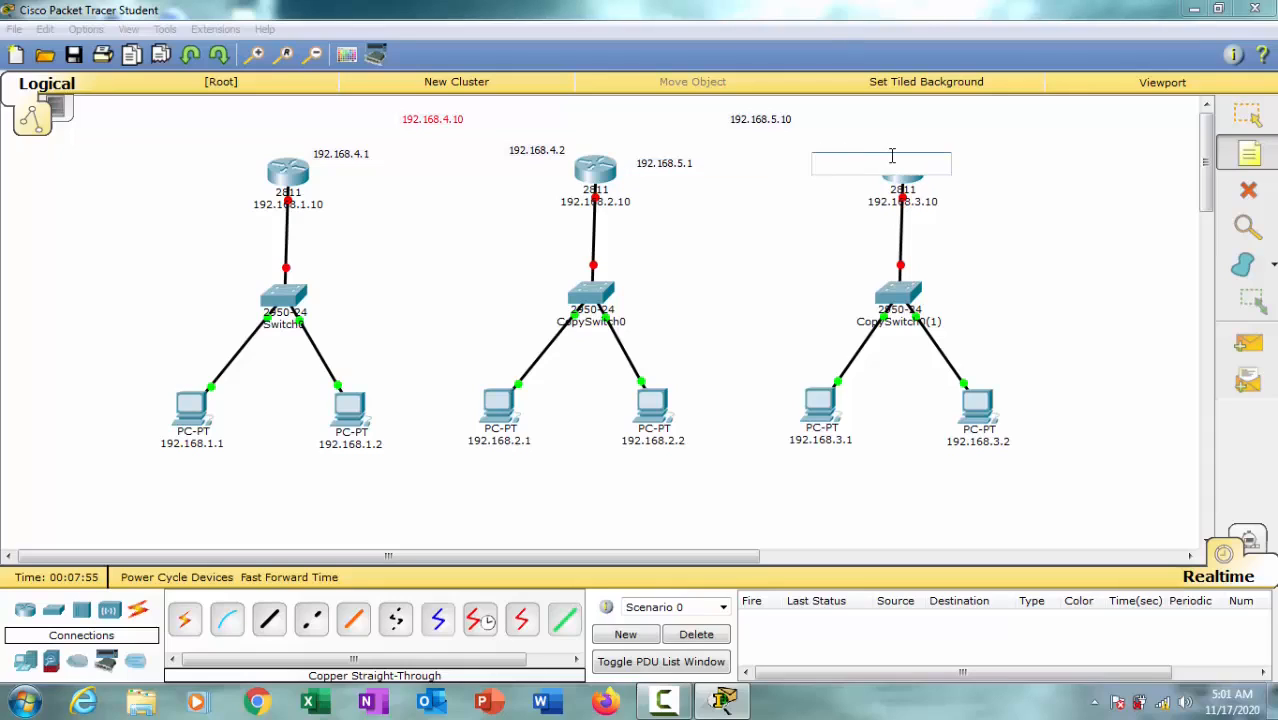
pyautogui.write('192.168.1.1')
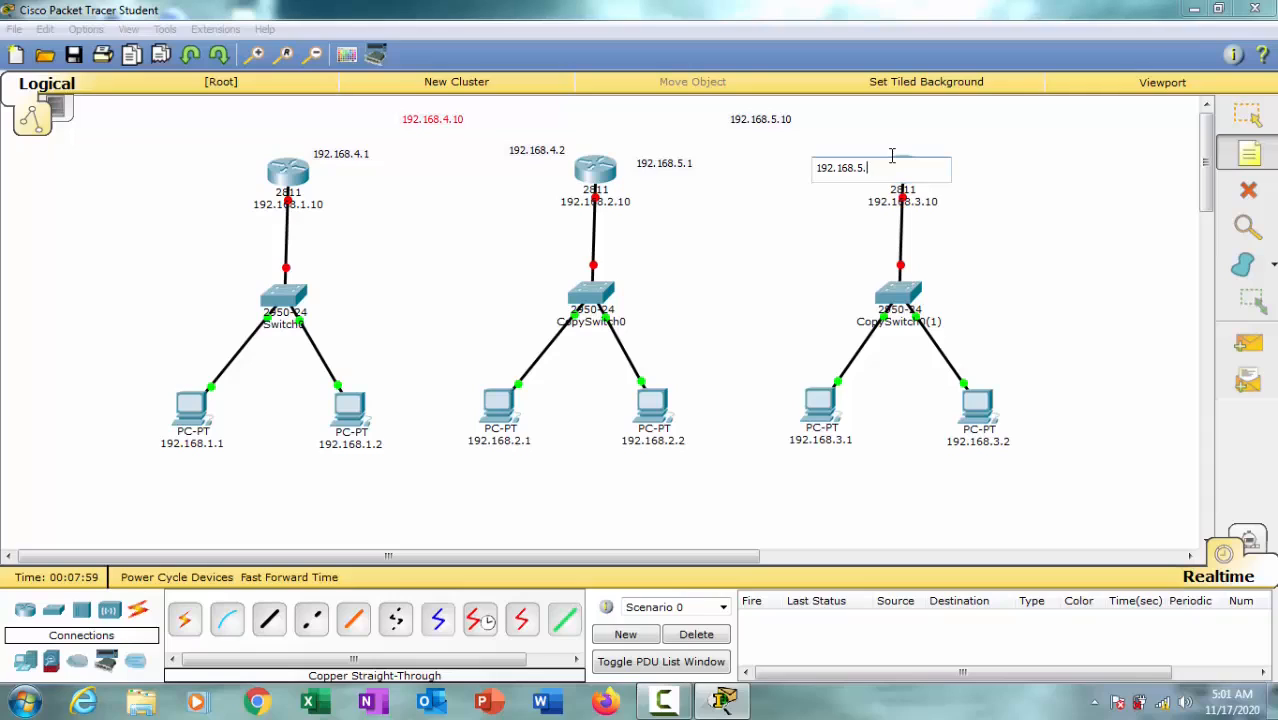
pyautogui.click(1248, 116)
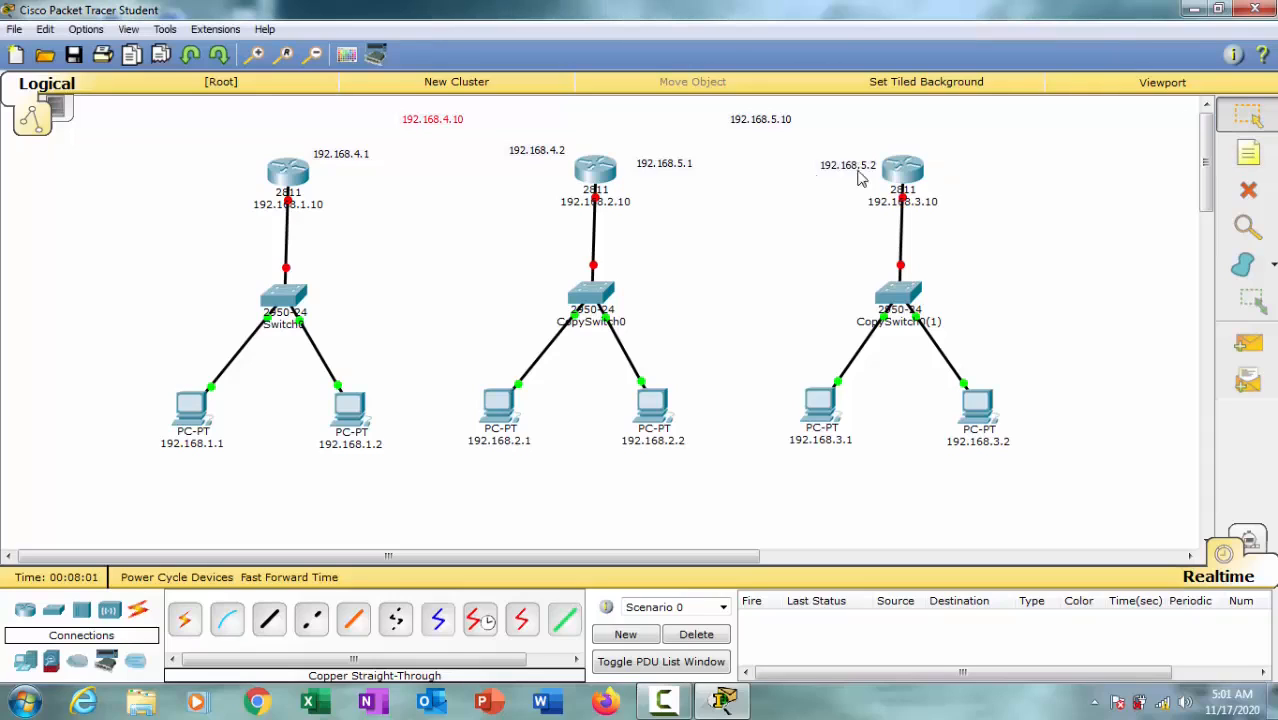
# Step: Raise the 192.168.5.2 and 192.168.5.1 notes slightly and bring each one closer to its router
pyautogui.moveTo(851, 170); pyautogui.dragTo(852, 154)
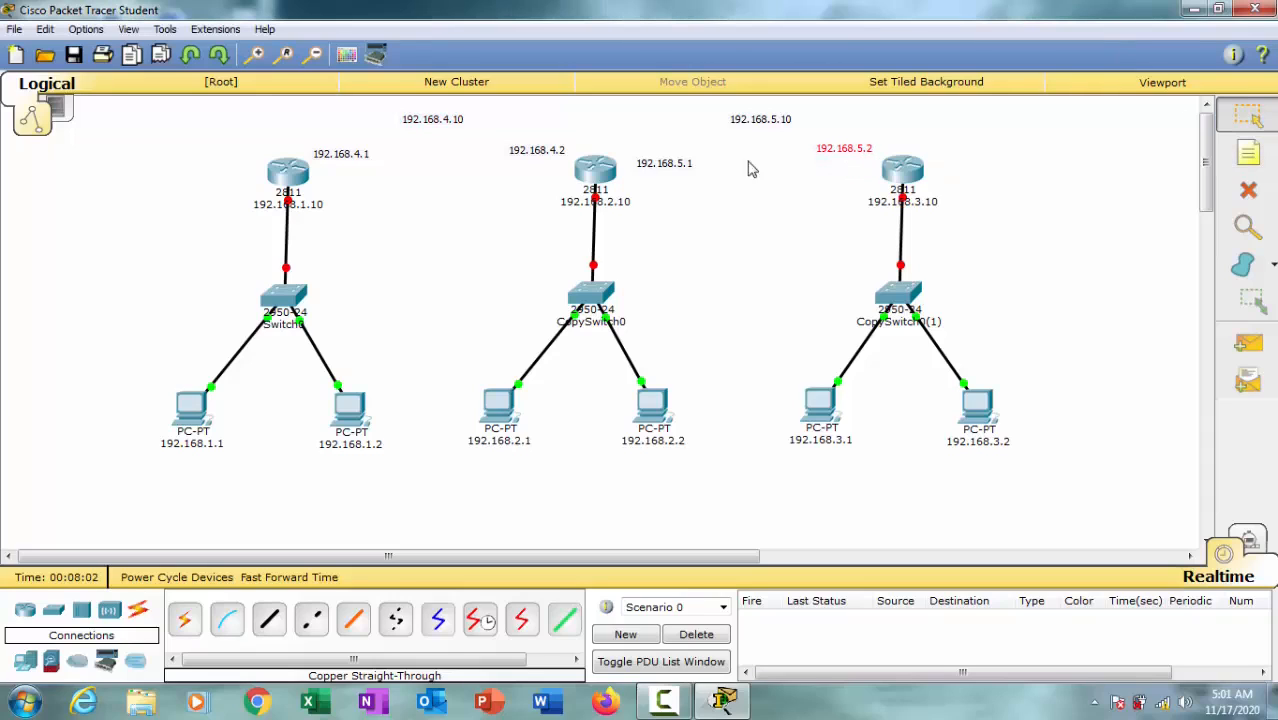
pyautogui.moveTo(672, 165); pyautogui.dragTo(653, 156)
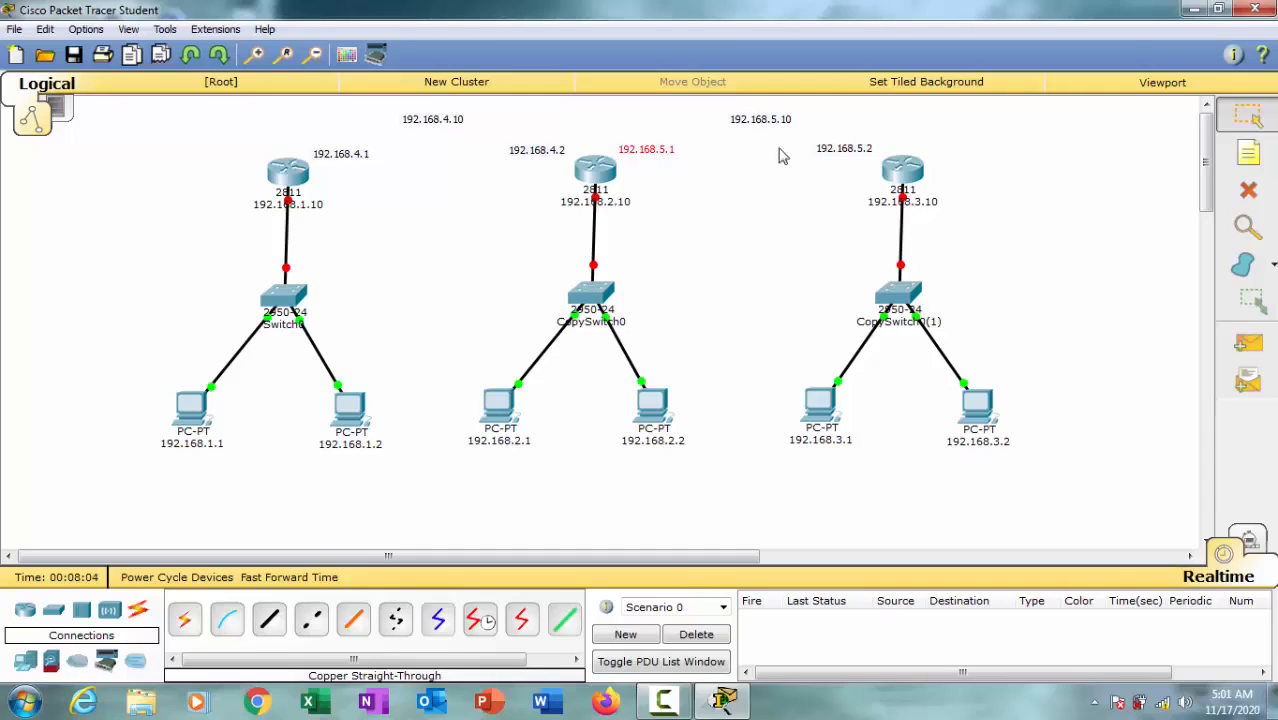
pyautogui.moveTo(857, 156); pyautogui.dragTo(869, 157)
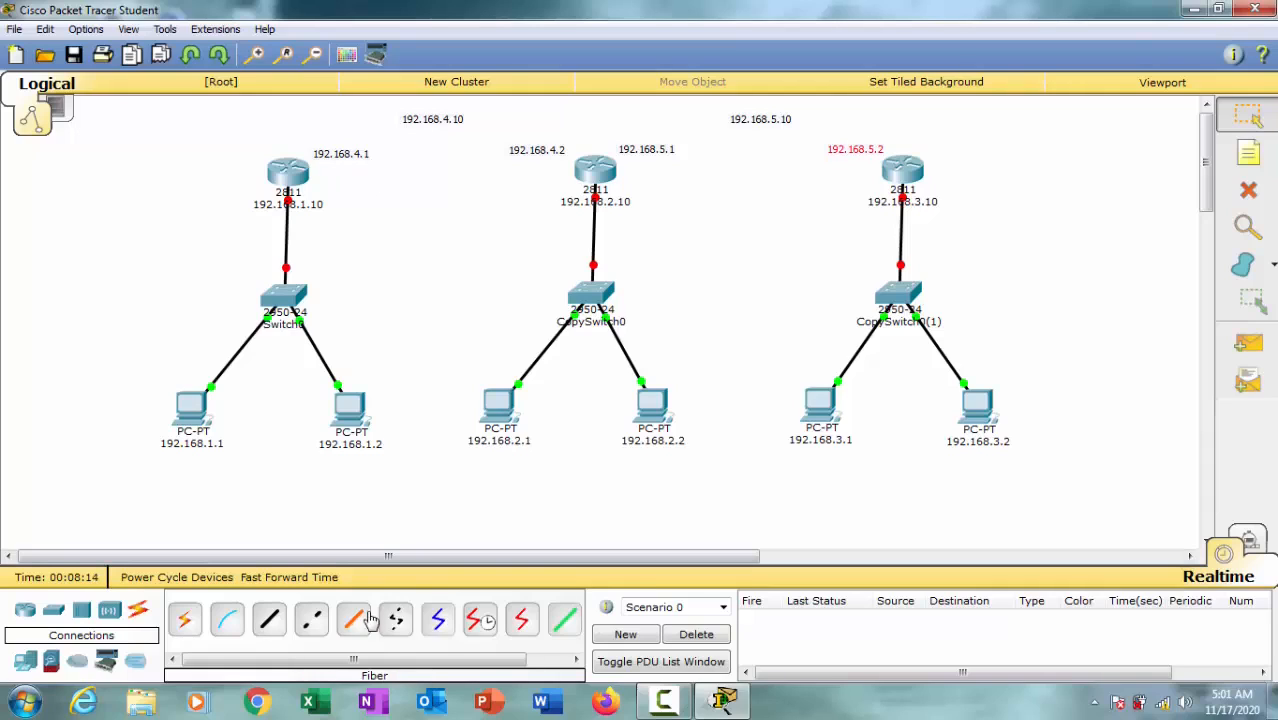
pyautogui.click(480, 622)
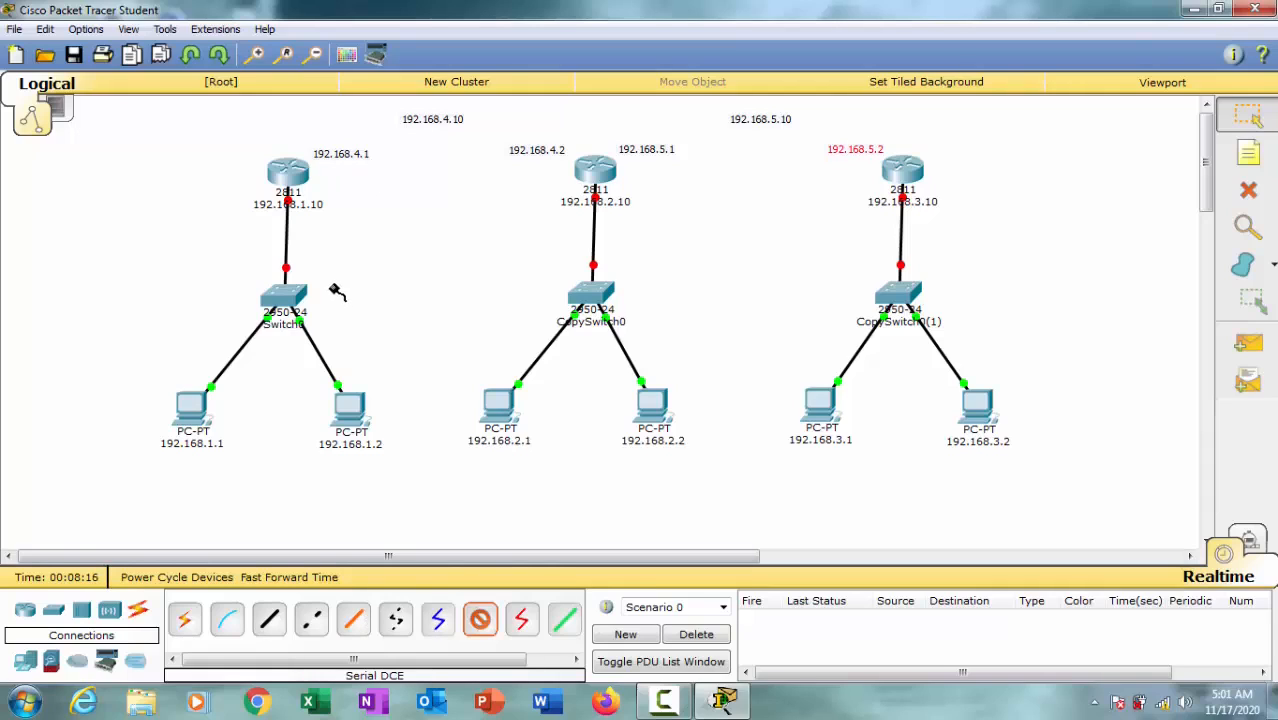
pyautogui.click(288, 175)
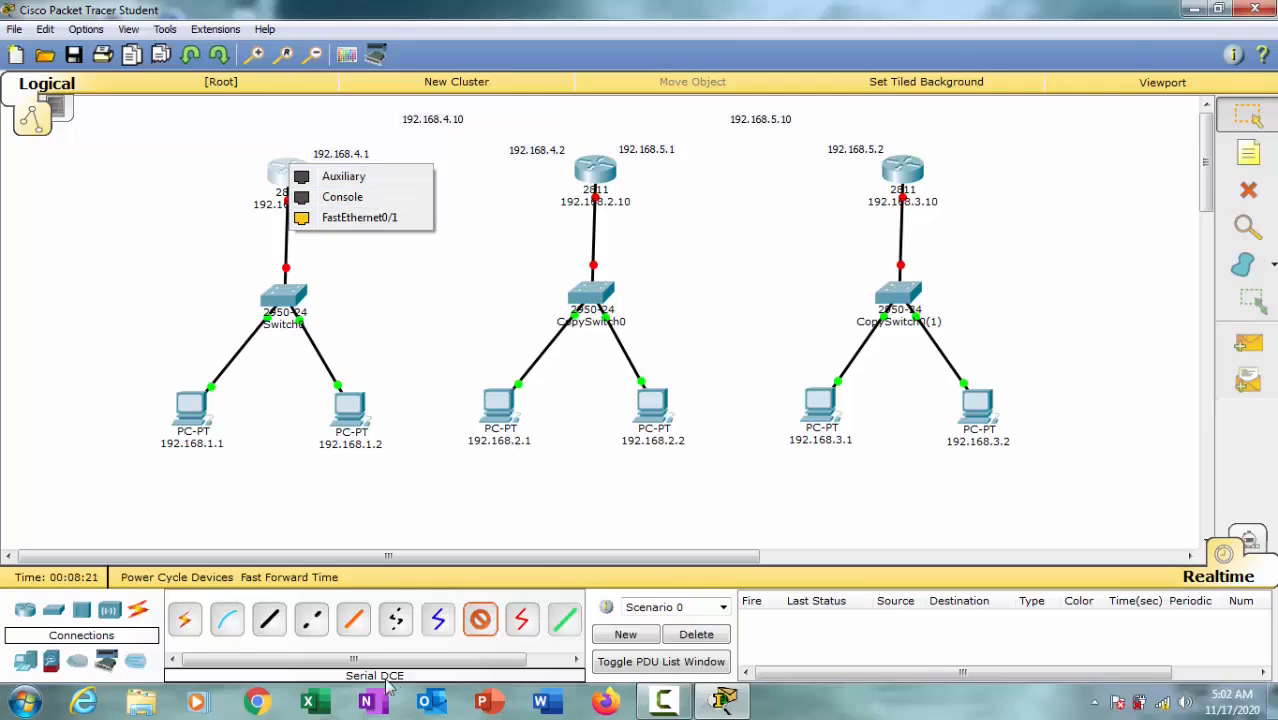
pyautogui.click(390, 358)
pyautogui.click(1247, 116)
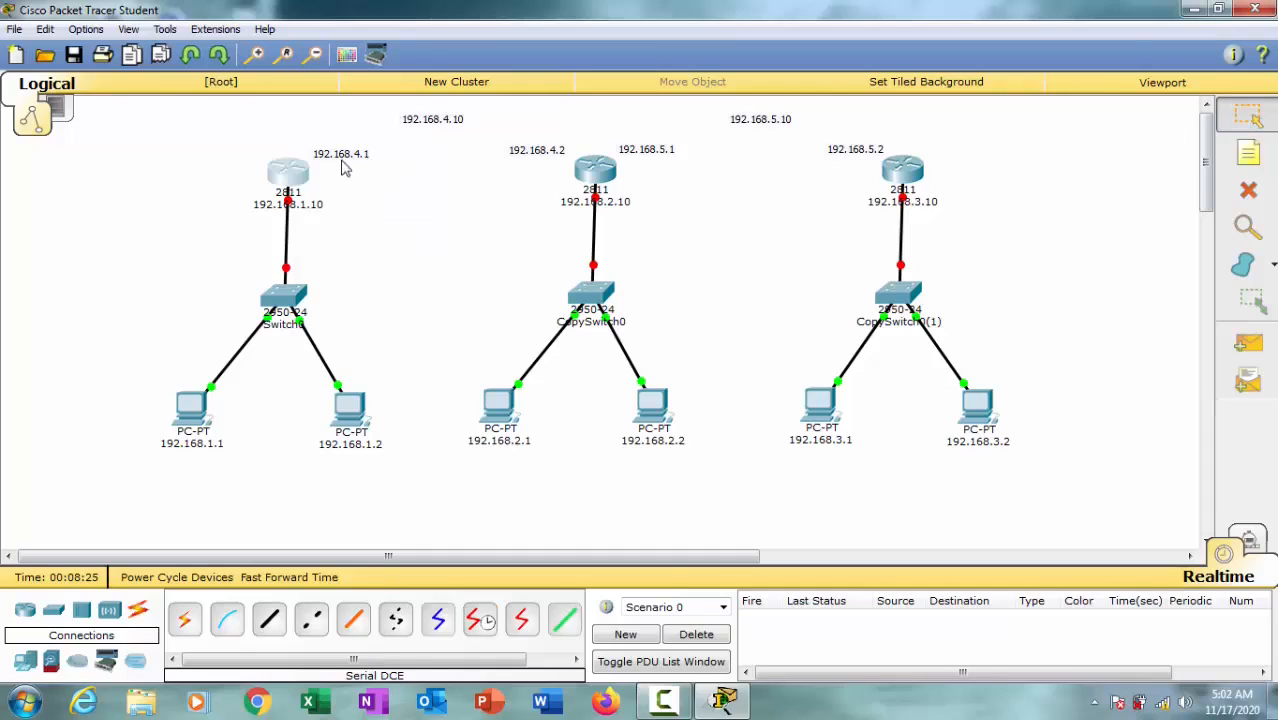
# Step: Install a WIC-1T serial module in an interface-card slot of the first router (192.168.1.10) and close its device window
pyautogui.click(300, 174)
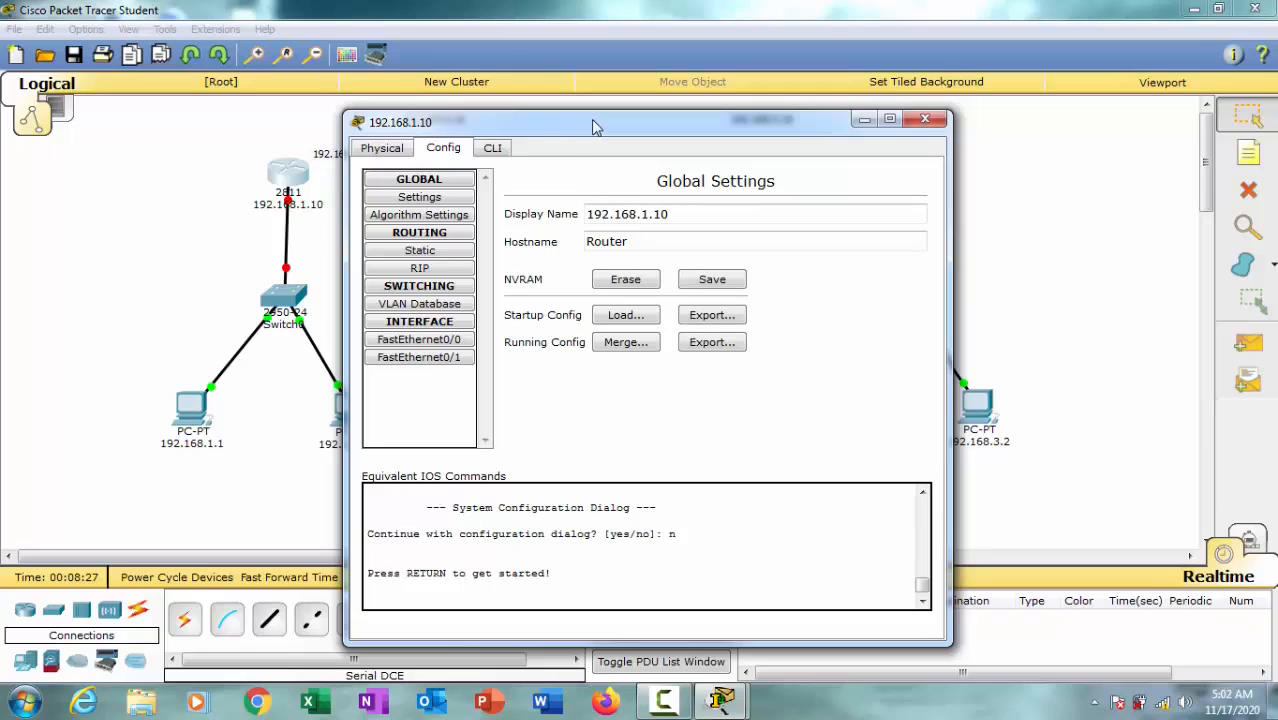
pyautogui.moveTo(592, 122); pyautogui.dragTo(671, 80)
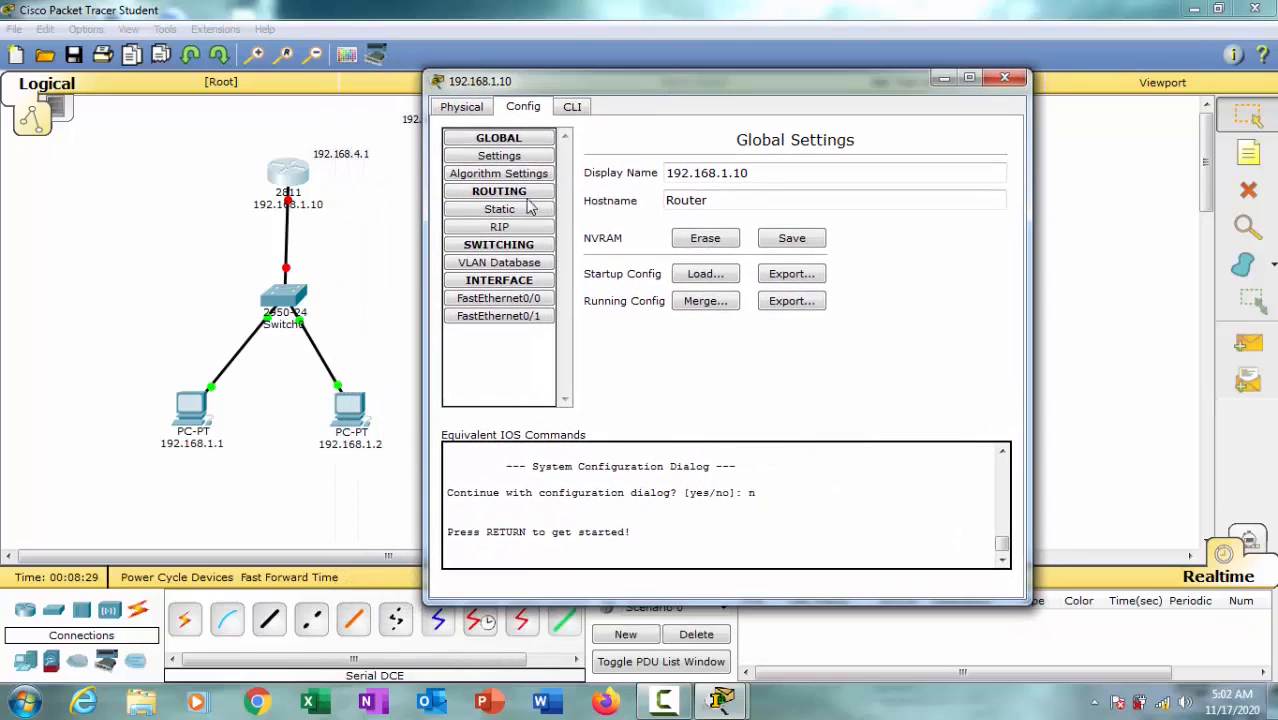
pyautogui.click(467, 110)
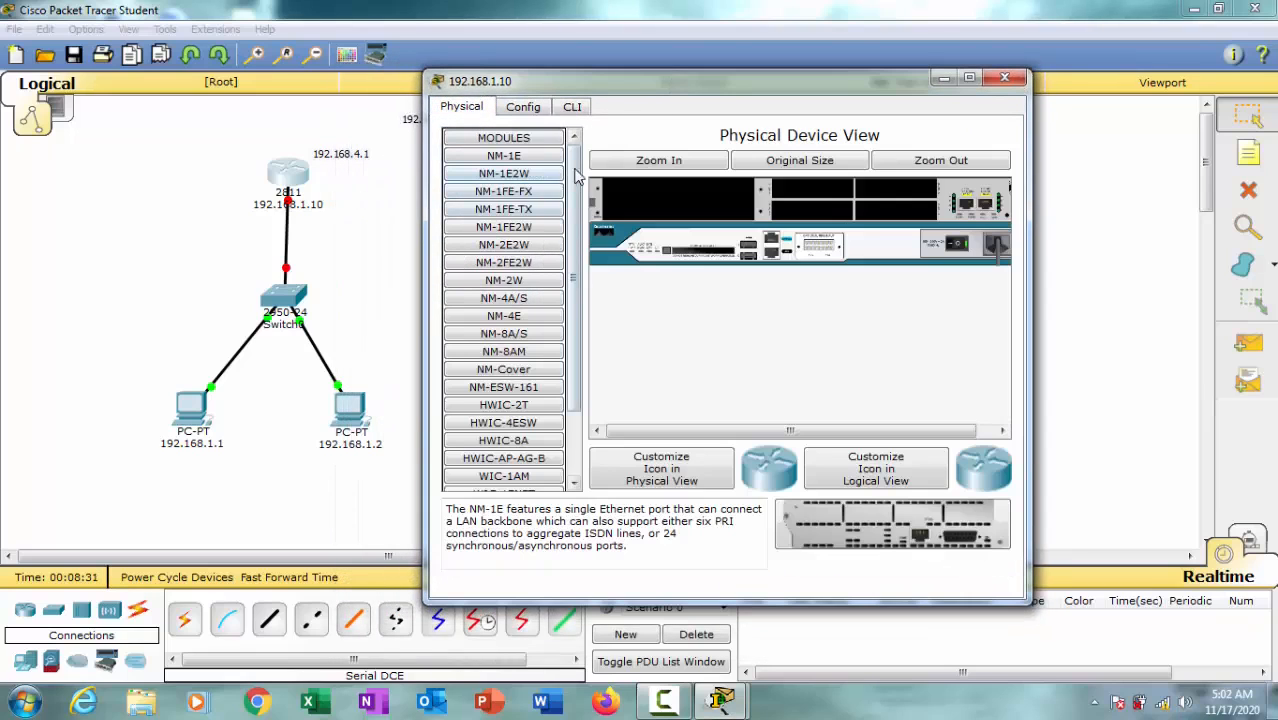
pyautogui.scroll(-3, 576, 176)
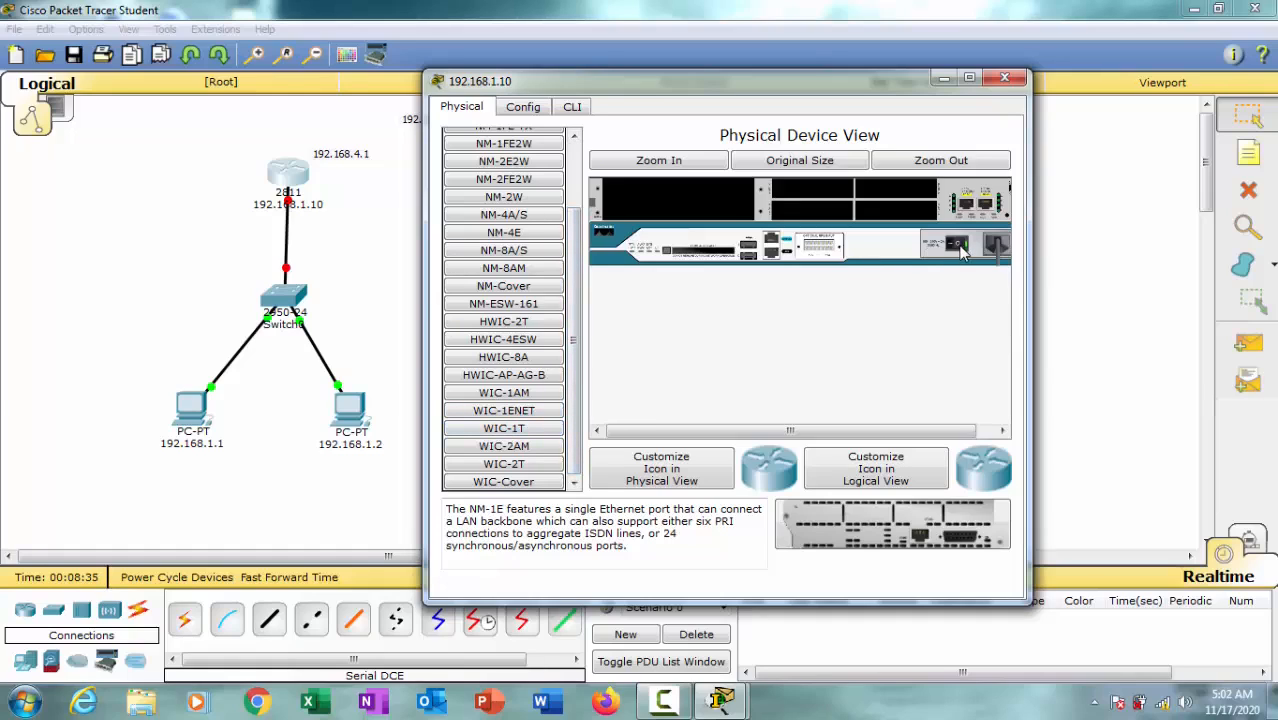
pyautogui.moveTo(517, 429); pyautogui.dragTo(820, 210)
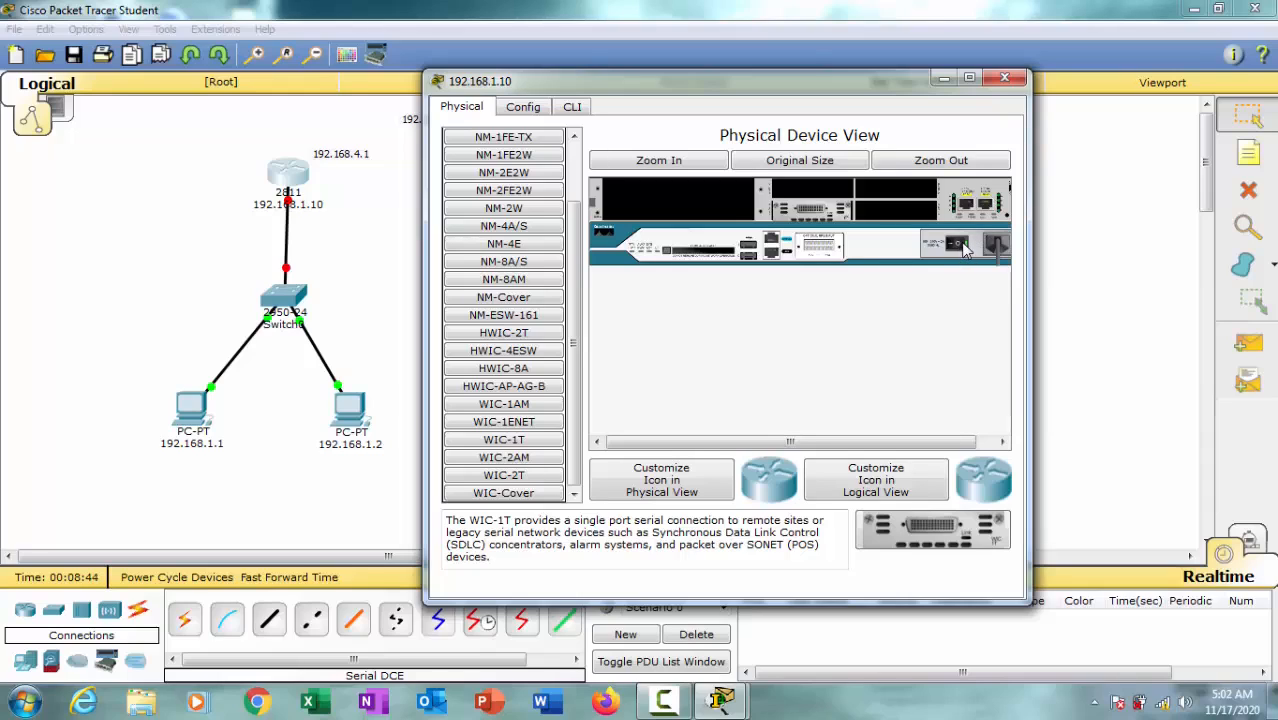
pyautogui.click(1005, 77)
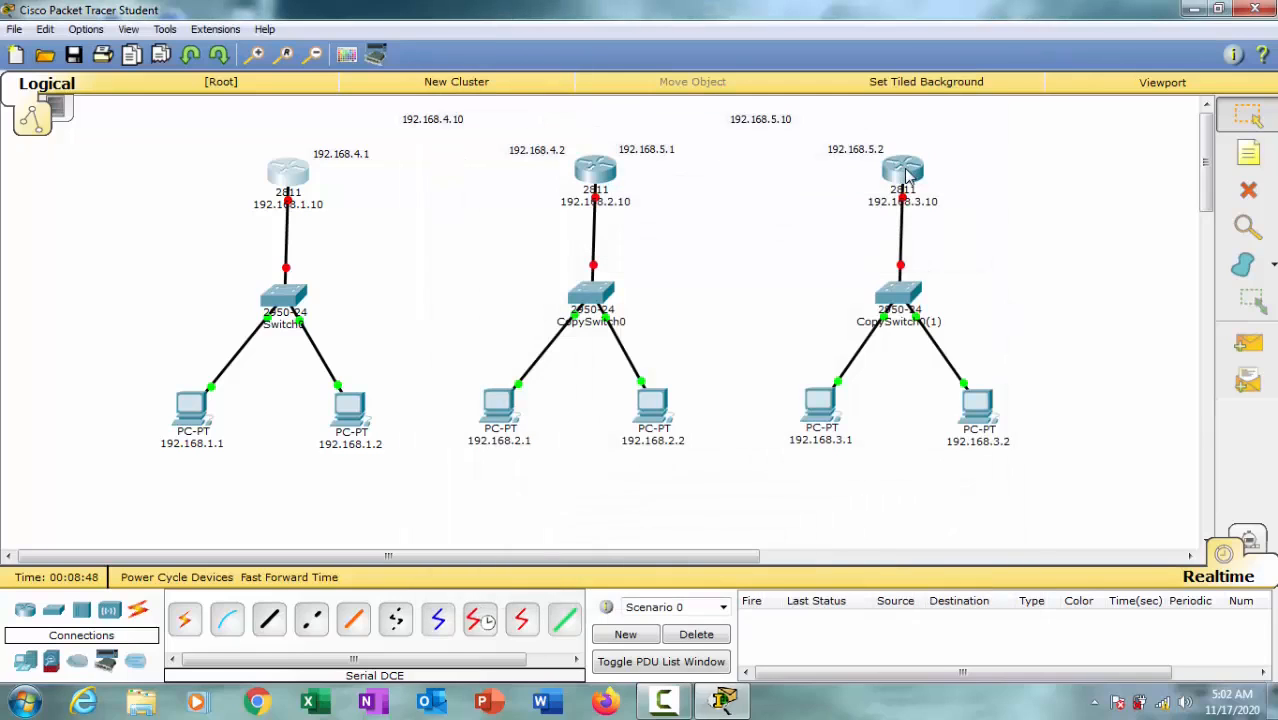
# Step: Install a WIC-1T serial module in the third router (192.168.3.10) and close its device window
pyautogui.click(907, 176)
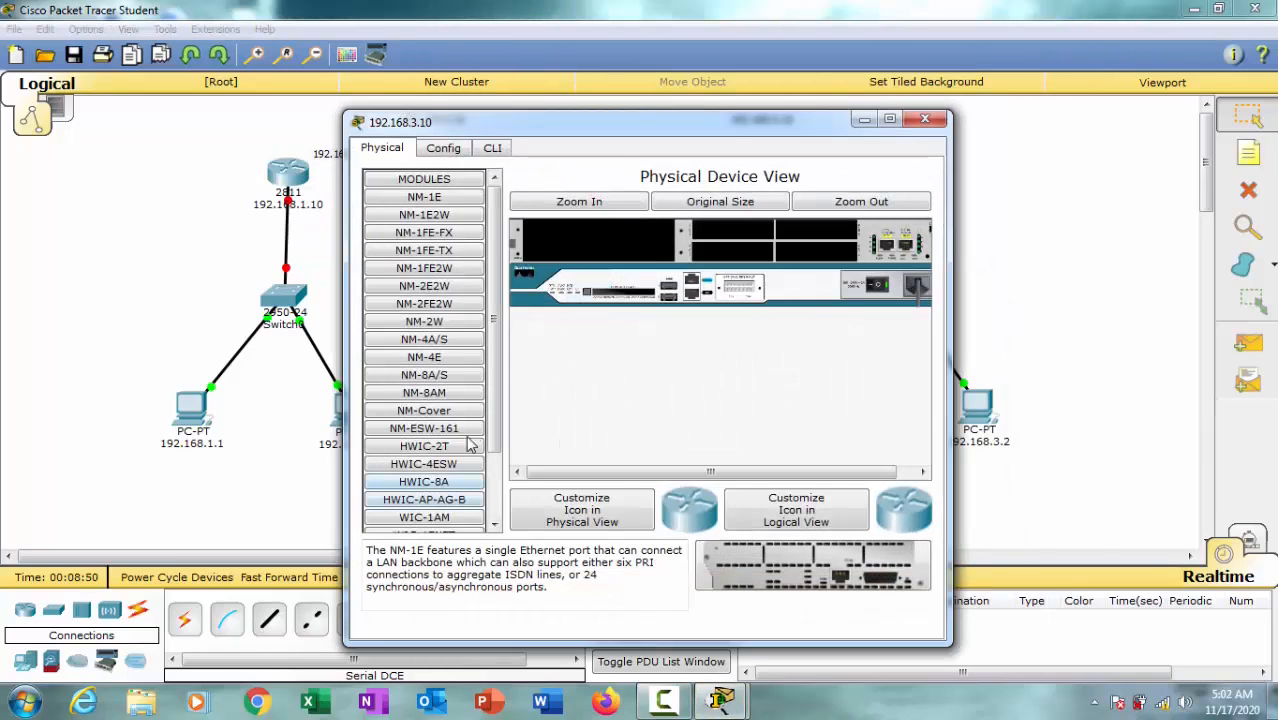
pyautogui.scroll(-2, 455, 448)
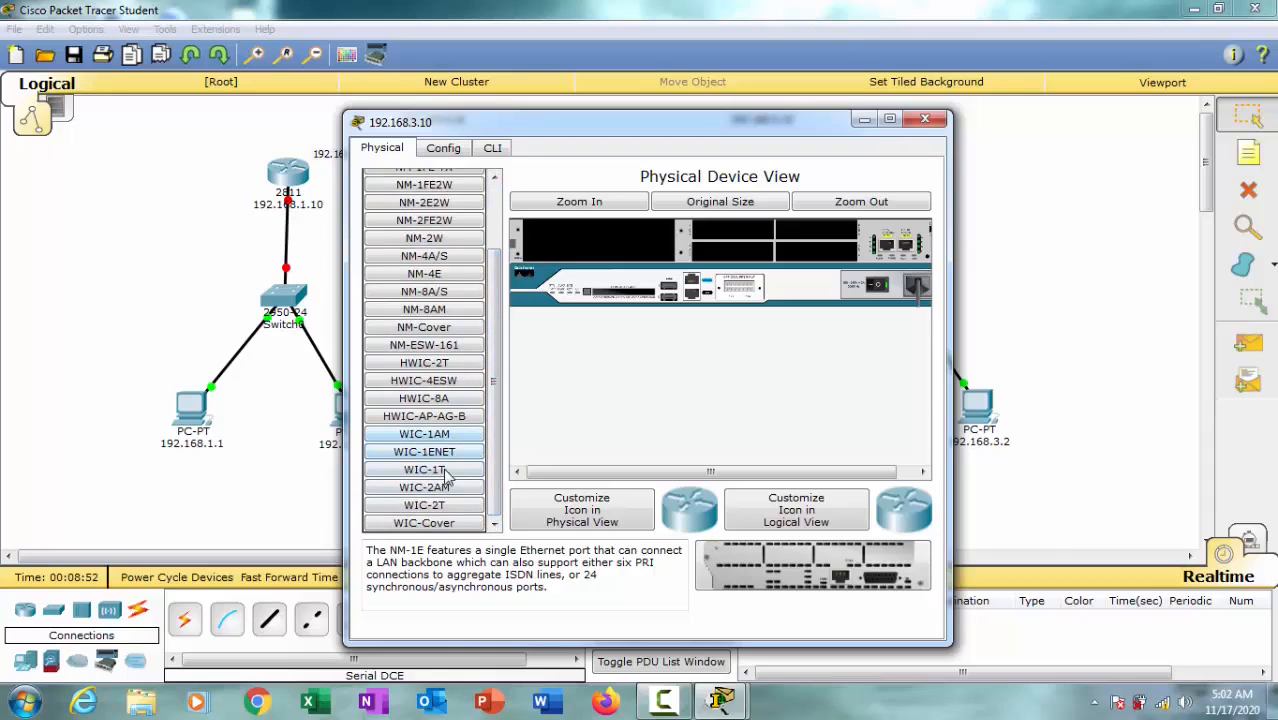
pyautogui.click(447, 477)
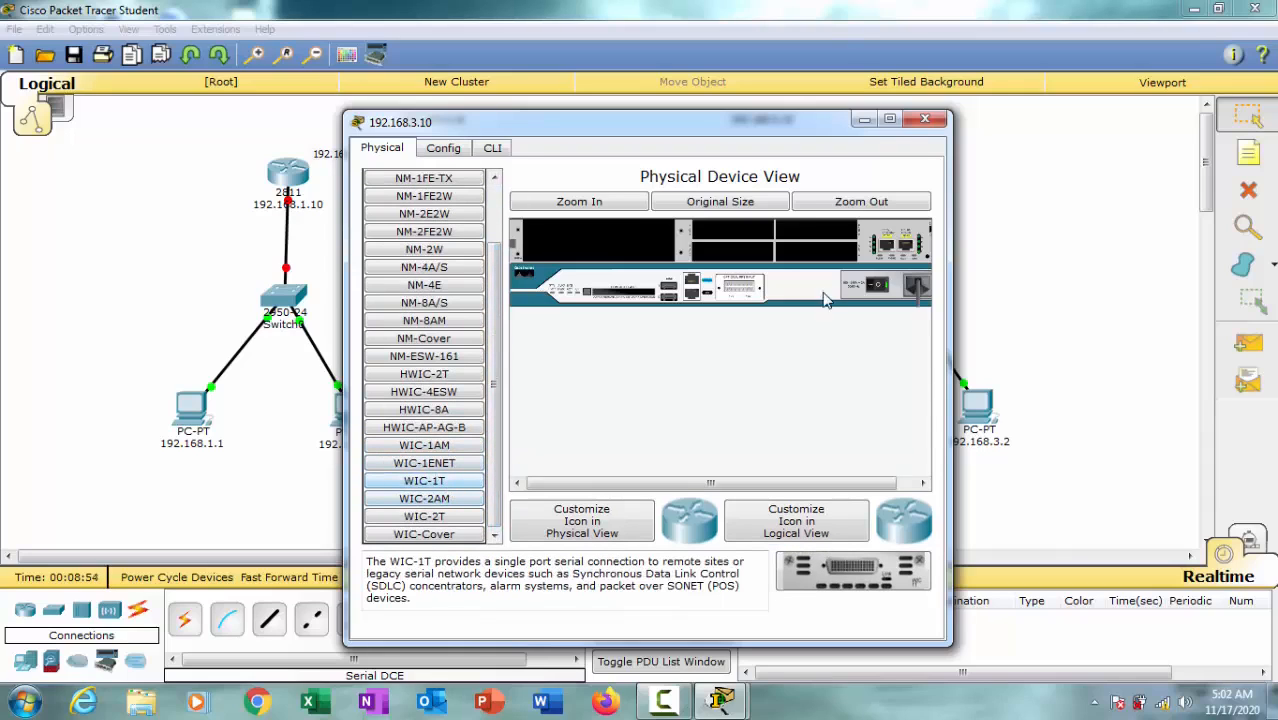
pyautogui.moveTo(452, 485); pyautogui.dragTo(735, 290)
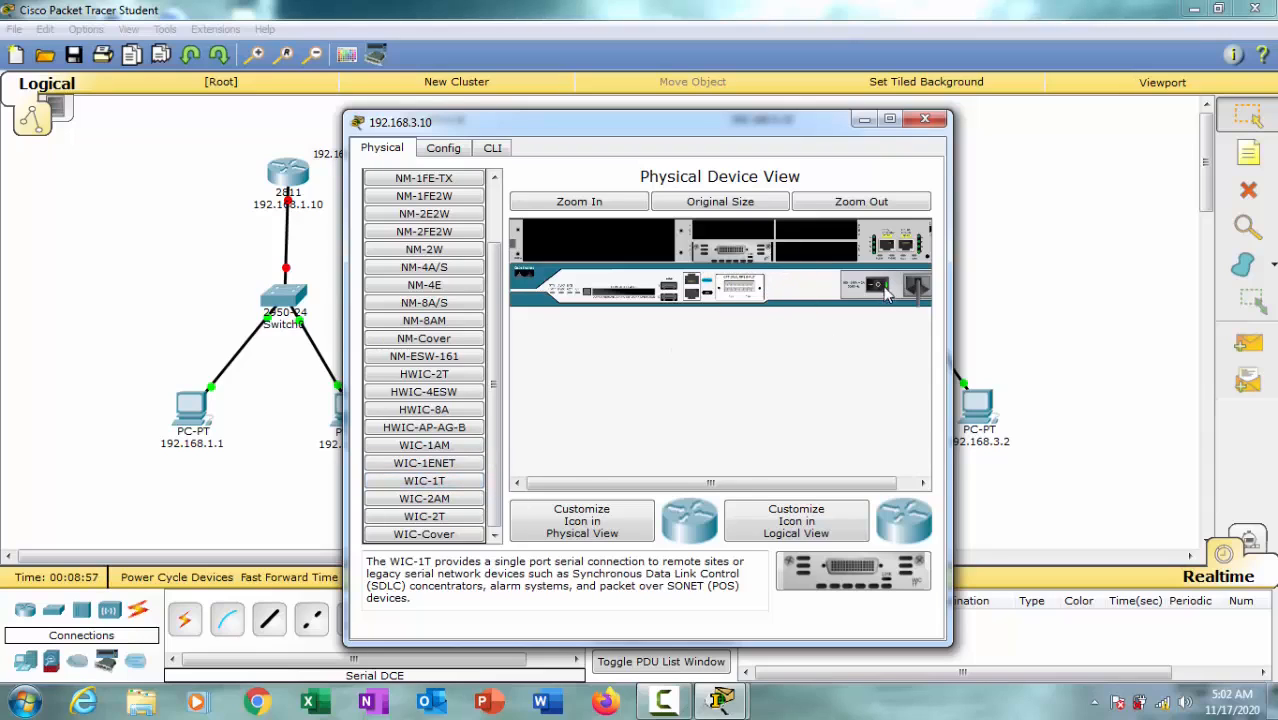
pyautogui.click(925, 119)
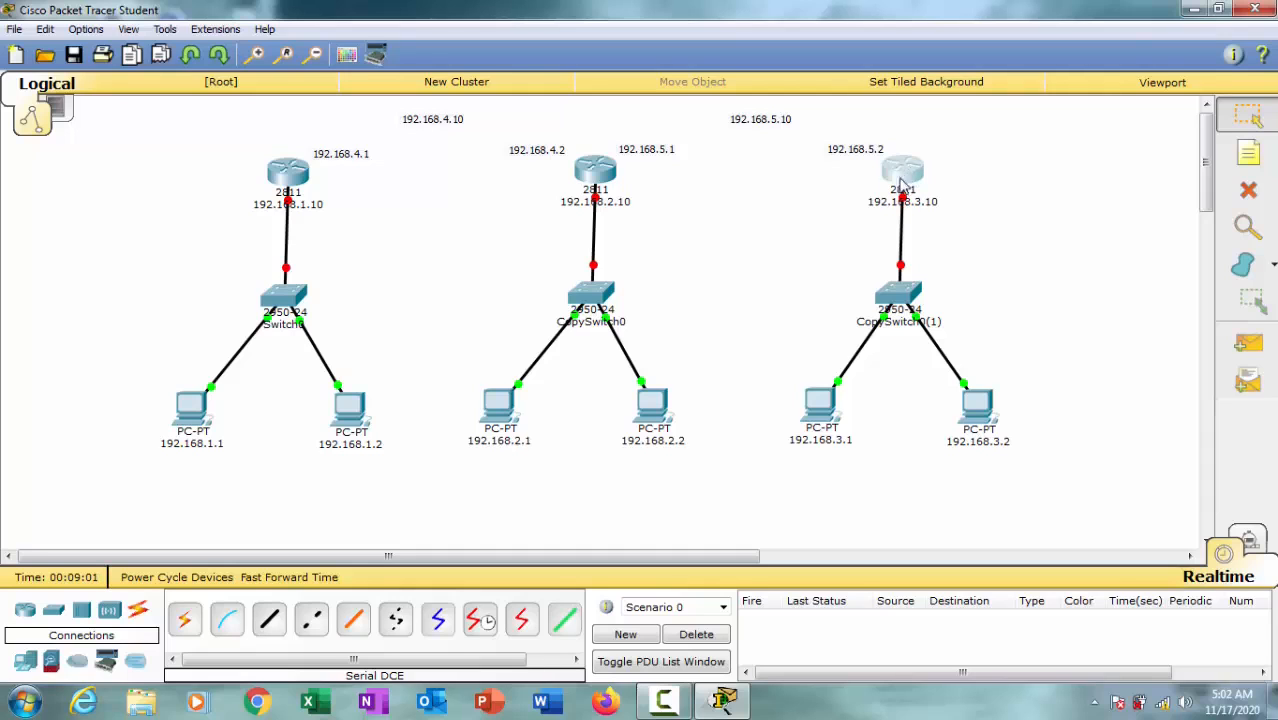
# Step: Open the middle router's physical device view and move its window clear of the router in the topology
pyautogui.click(596, 173)
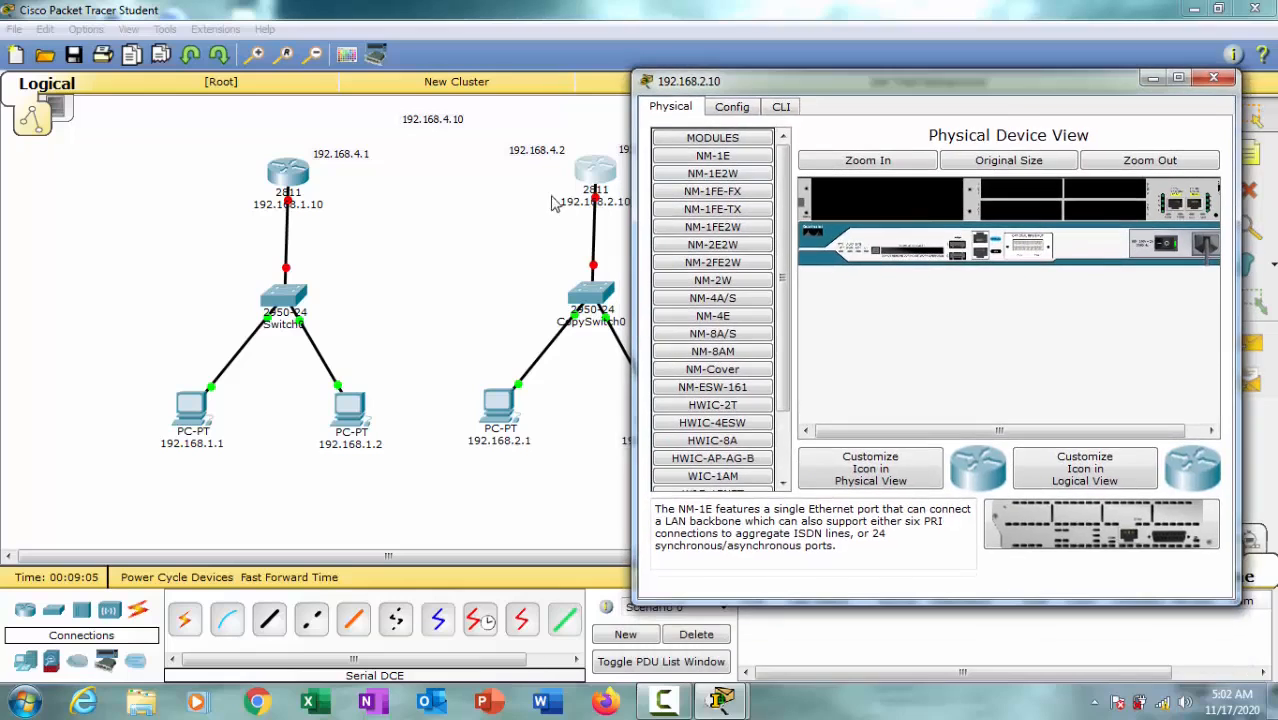
pyautogui.moveTo(960, 86); pyautogui.dragTo(860, 86)
pyautogui.click(1112, 77)
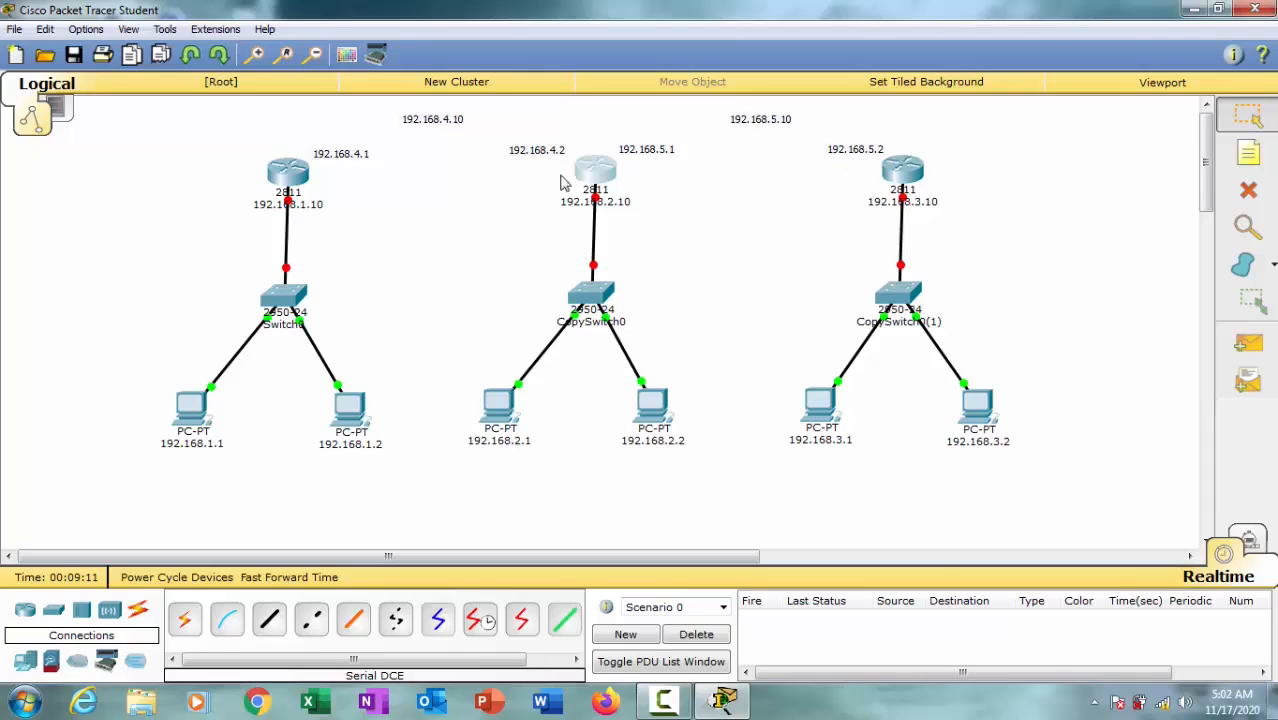
pyautogui.click(598, 176)
pyautogui.moveTo(750, 125); pyautogui.dragTo(1018, 94)
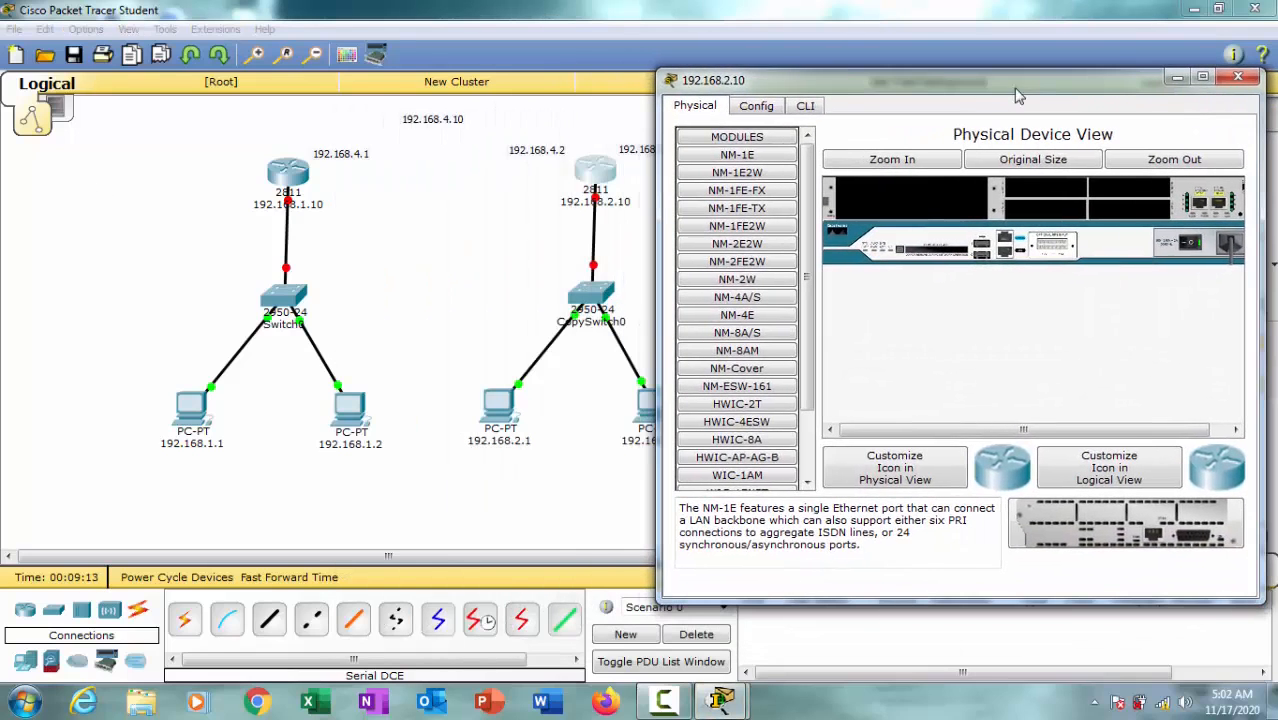
# Step: Try a WIC-1T module in the middle router's interface-card slot, then take it out again
pyautogui.scroll(-2, 785, 405)
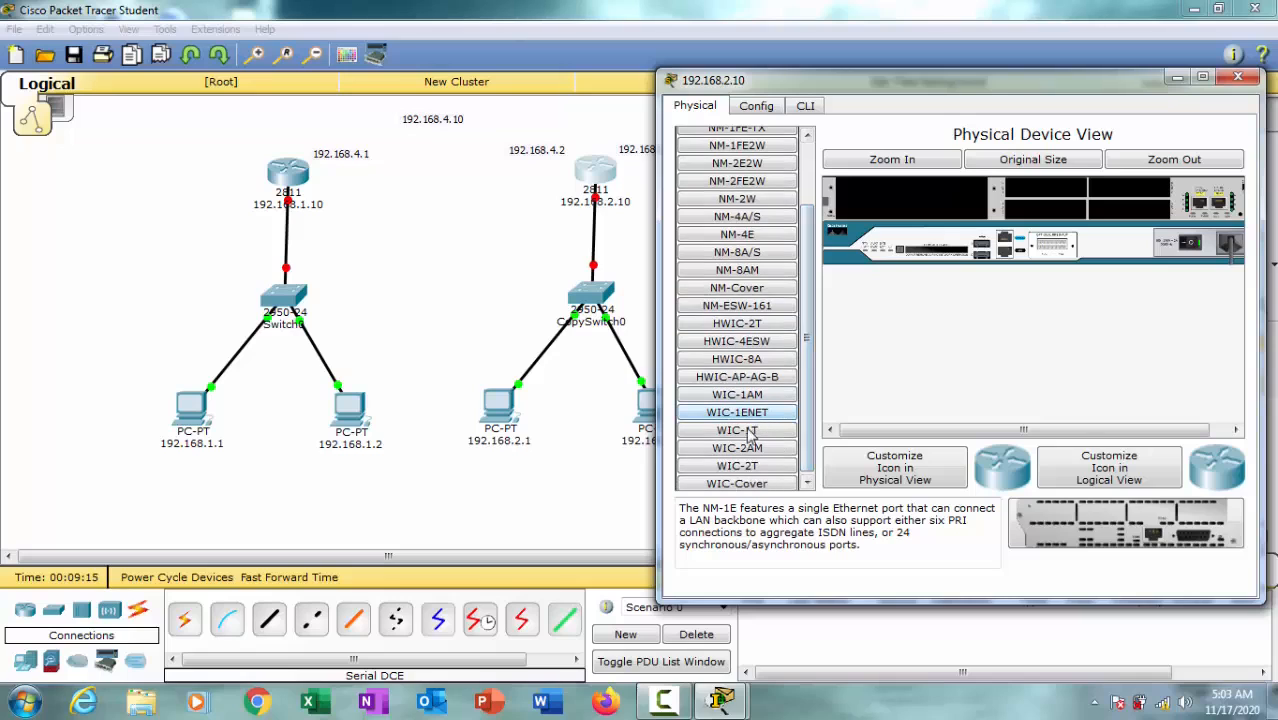
pyautogui.click(787, 433)
pyautogui.moveTo(752, 440); pyautogui.dragTo(1010, 215)
pyautogui.click(750, 362)
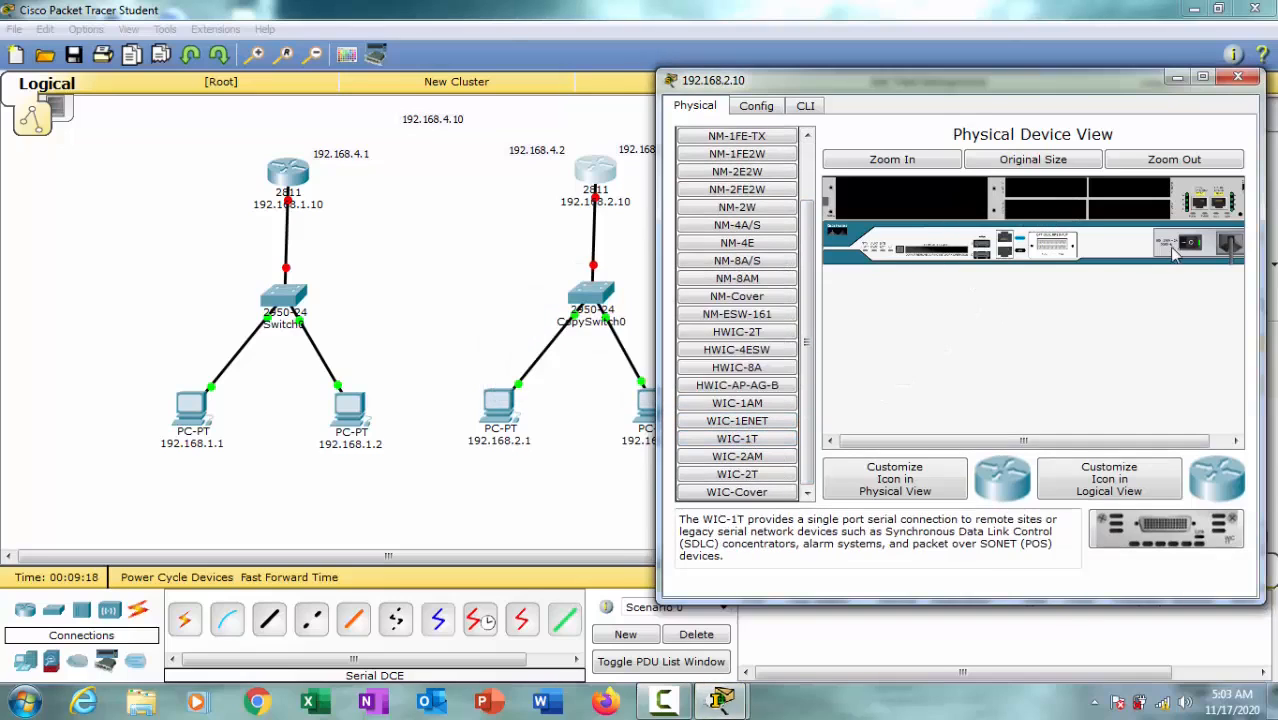
pyautogui.moveTo(732, 440); pyautogui.dragTo(1068, 218)
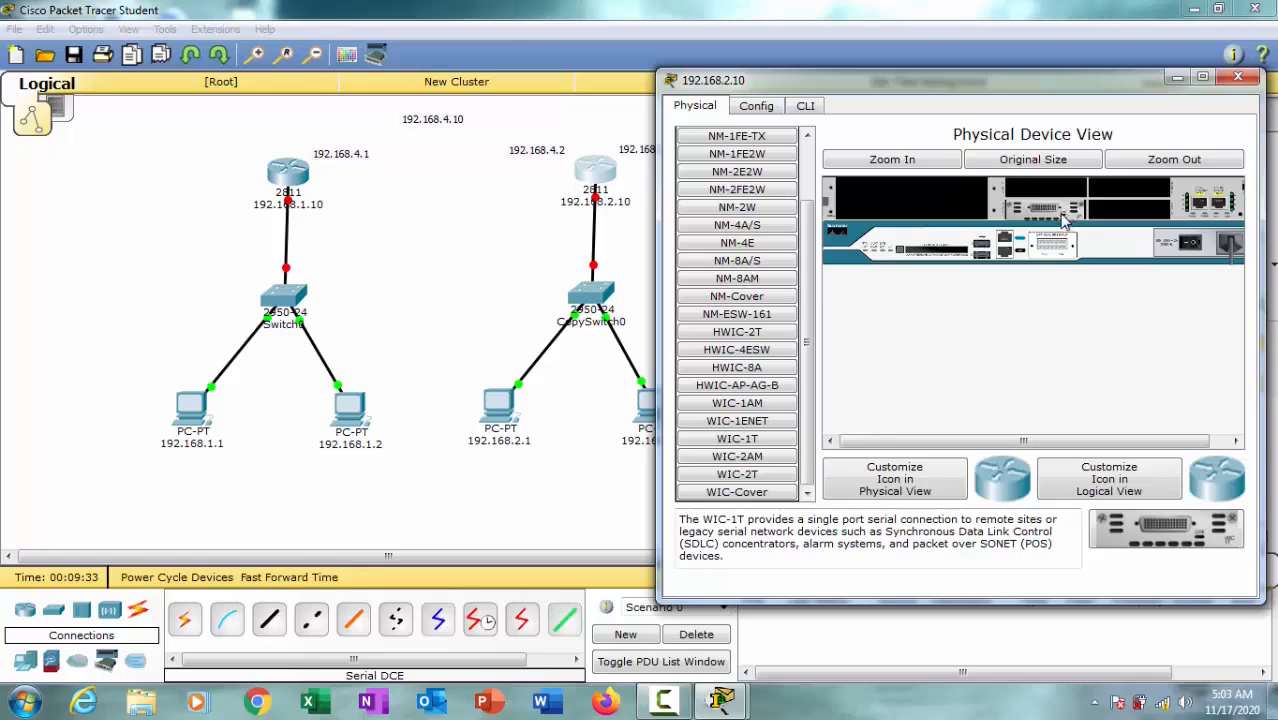
pyautogui.moveTo(1065, 212); pyautogui.dragTo(770, 460)
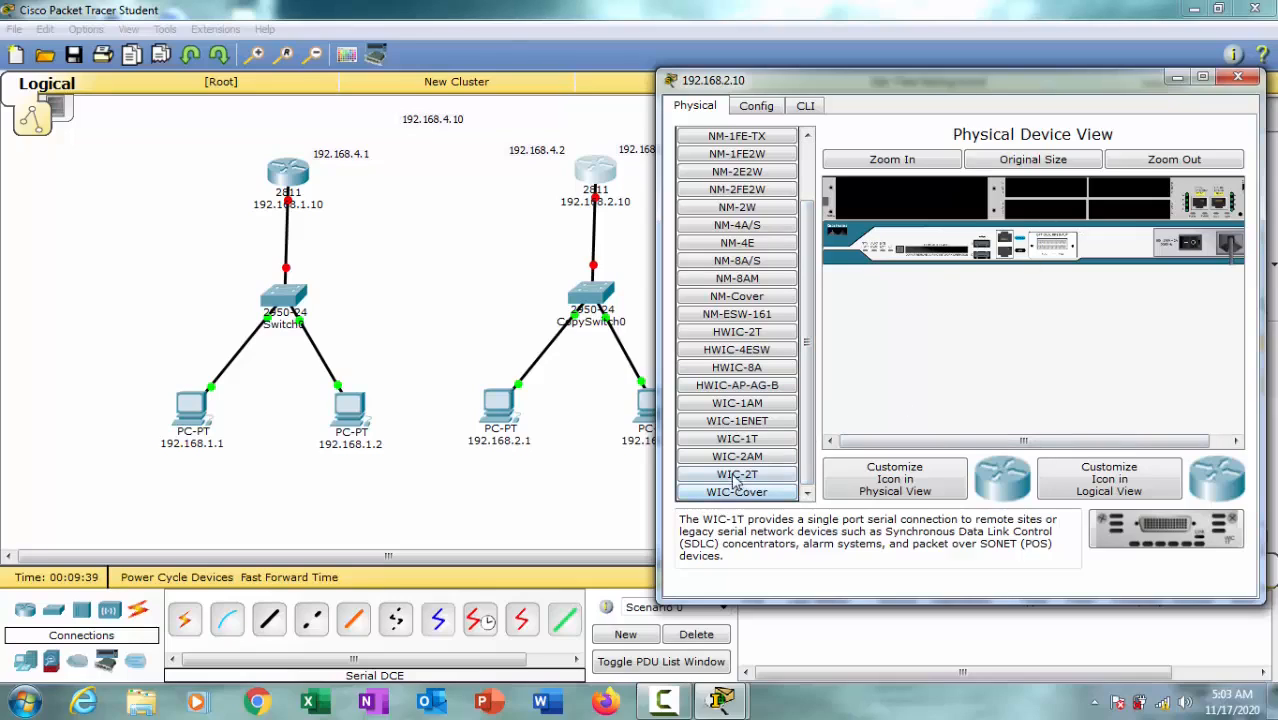
# Step: Examine the WIC-2T module's description for the type and number of serial ports it provides
pyautogui.moveTo(738, 478); pyautogui.dragTo(1061, 202)
pyautogui.click(757, 483)
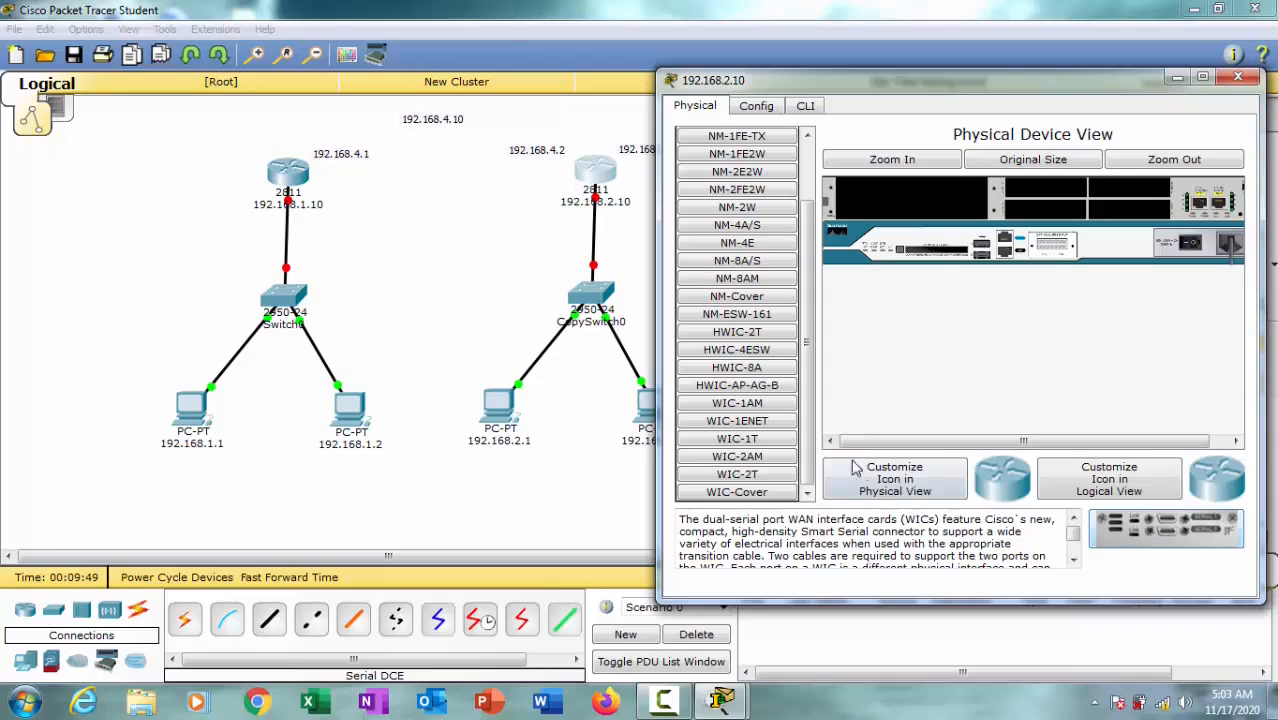
pyautogui.moveTo(685, 524); pyautogui.dragTo(958, 525)
pyautogui.click(737, 540)
pyautogui.moveTo(681, 519); pyautogui.dragTo(888, 521)
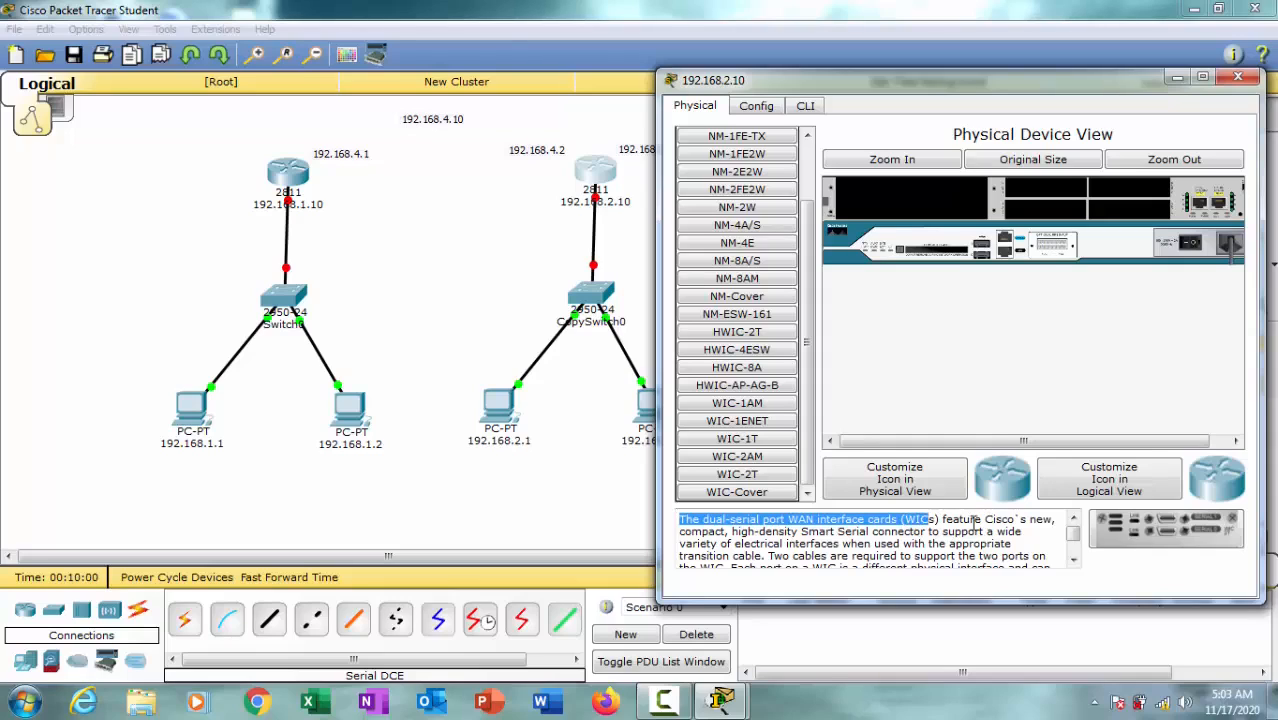
pyautogui.click(850, 535)
# Step: Install the WIC-2T module in the middle router (192.168.2.10), power the router back on and close its device window
pyautogui.moveTo(765, 474); pyautogui.dragTo(1045, 208)
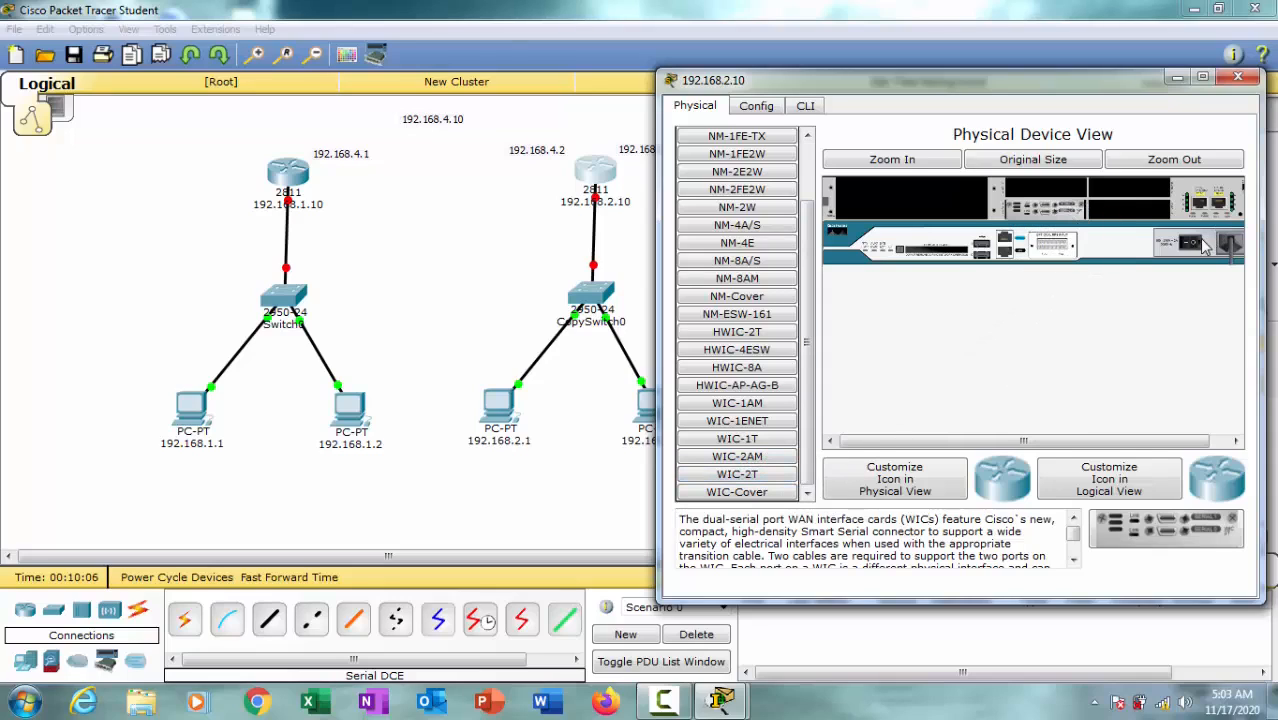
pyautogui.click(1200, 244)
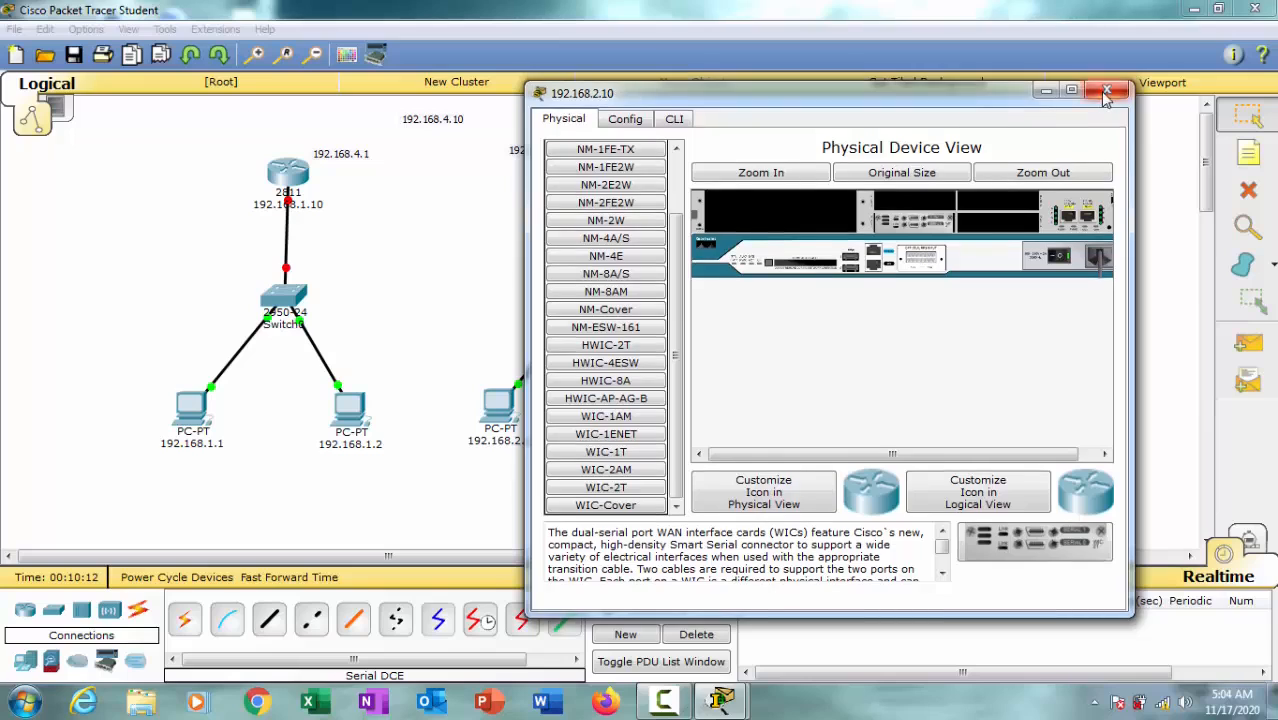
pyautogui.click(1122, 85)
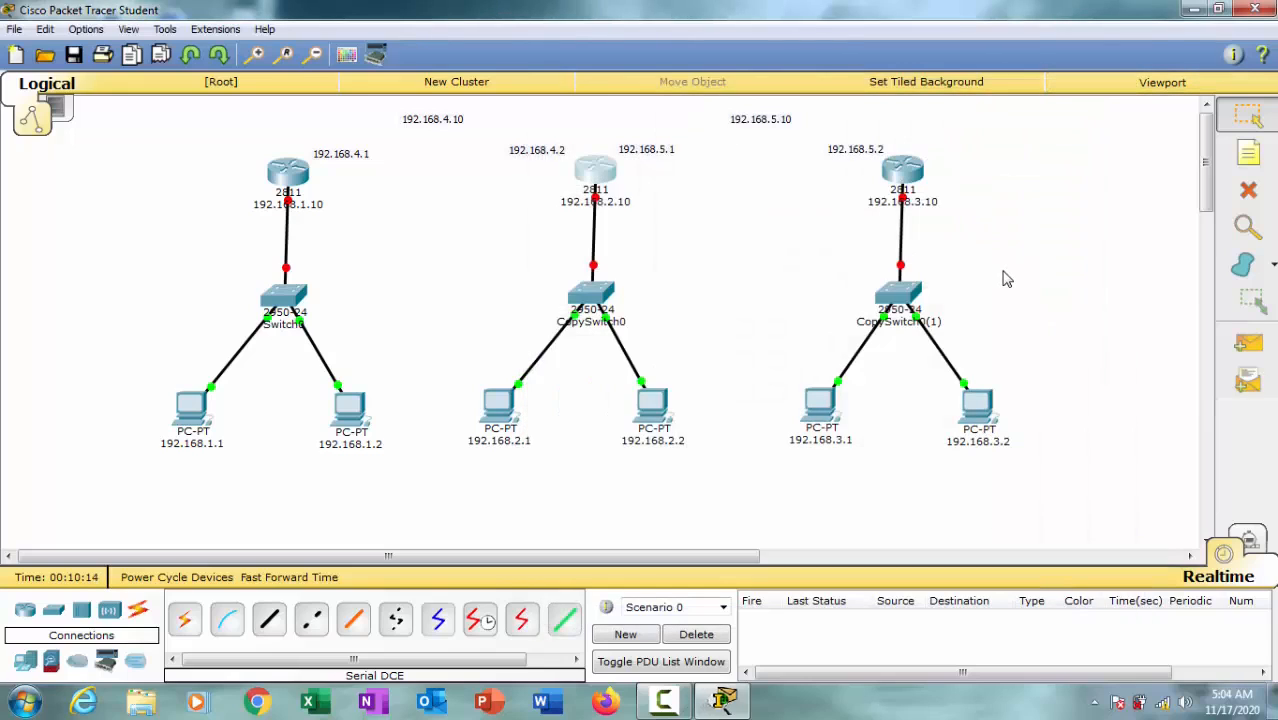
# Step: Shift the middle router and the third router slightly upwards in the topology
pyautogui.moveTo(588, 173); pyautogui.dragTo(596, 177)
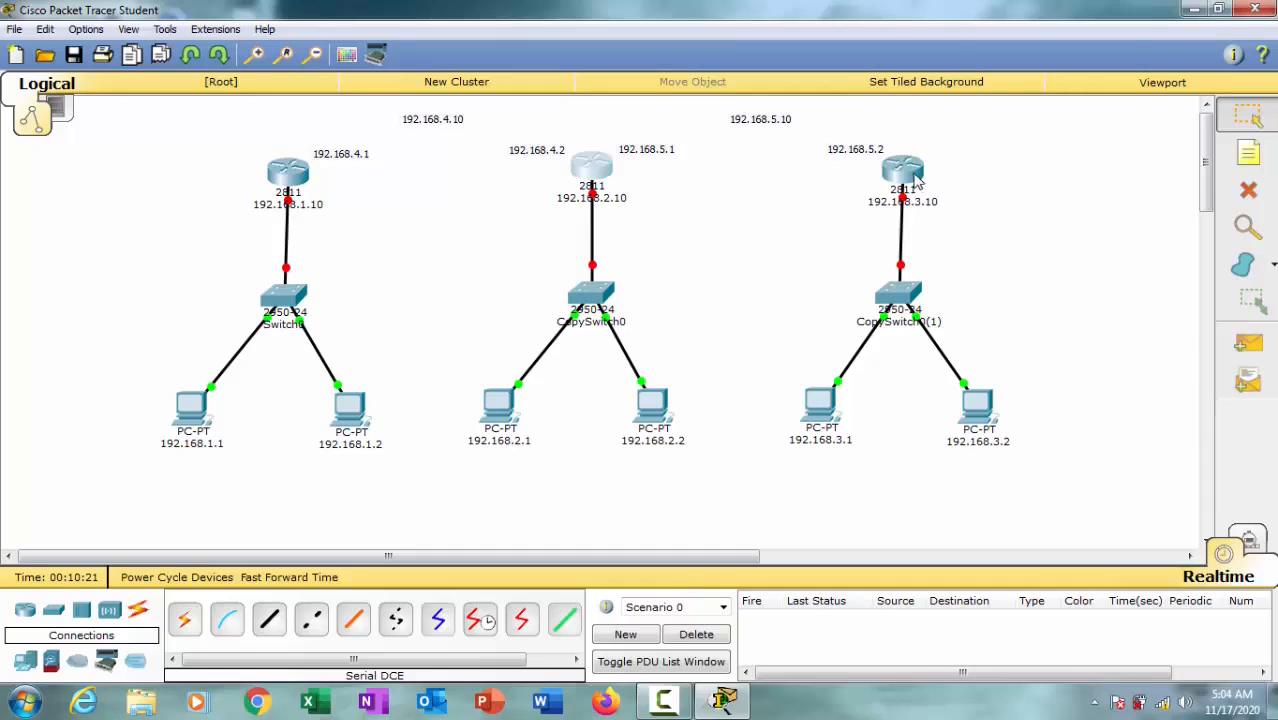
pyautogui.moveTo(915, 181)
pyautogui.mouseDown()
pyautogui.moveTo(912, 168)
pyautogui.moveTo(922, 173)
pyautogui.mouseUp()
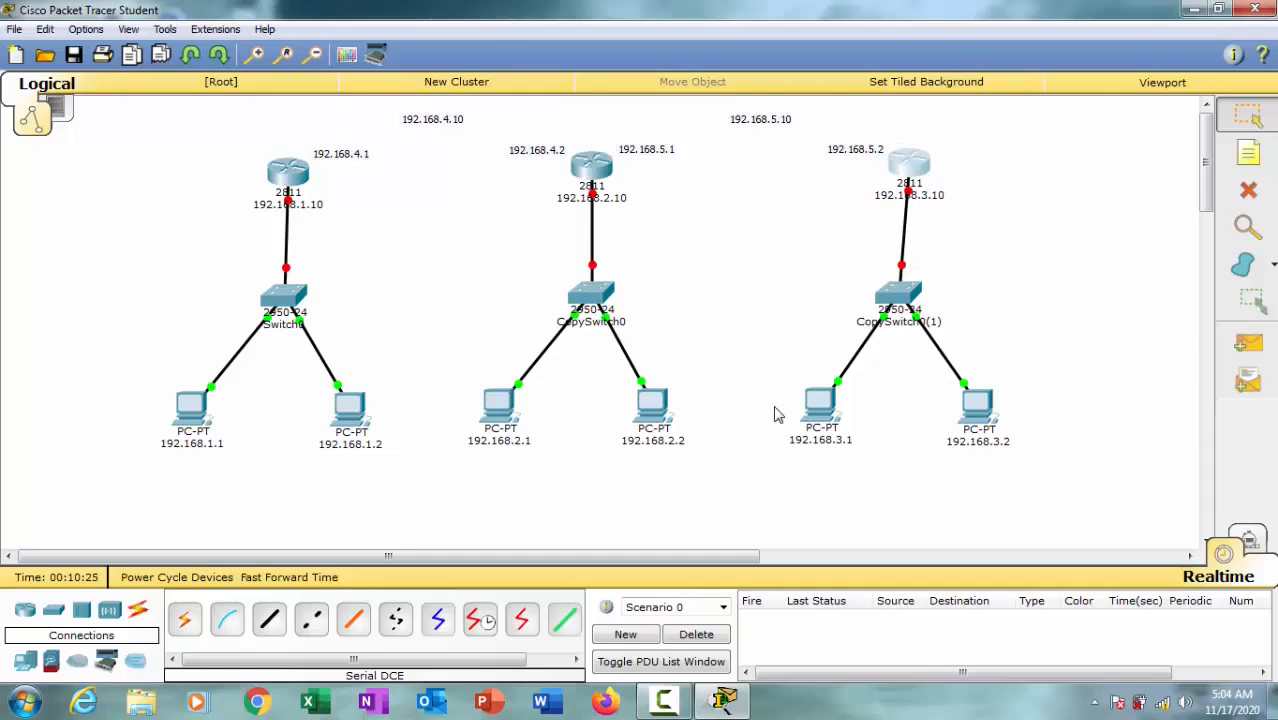
# Step: Give the first network's PC labelled 192.168.1.1 the static IP address 192.168.1.1 with subnet mask 255.255.255.0
pyautogui.click(197, 418)
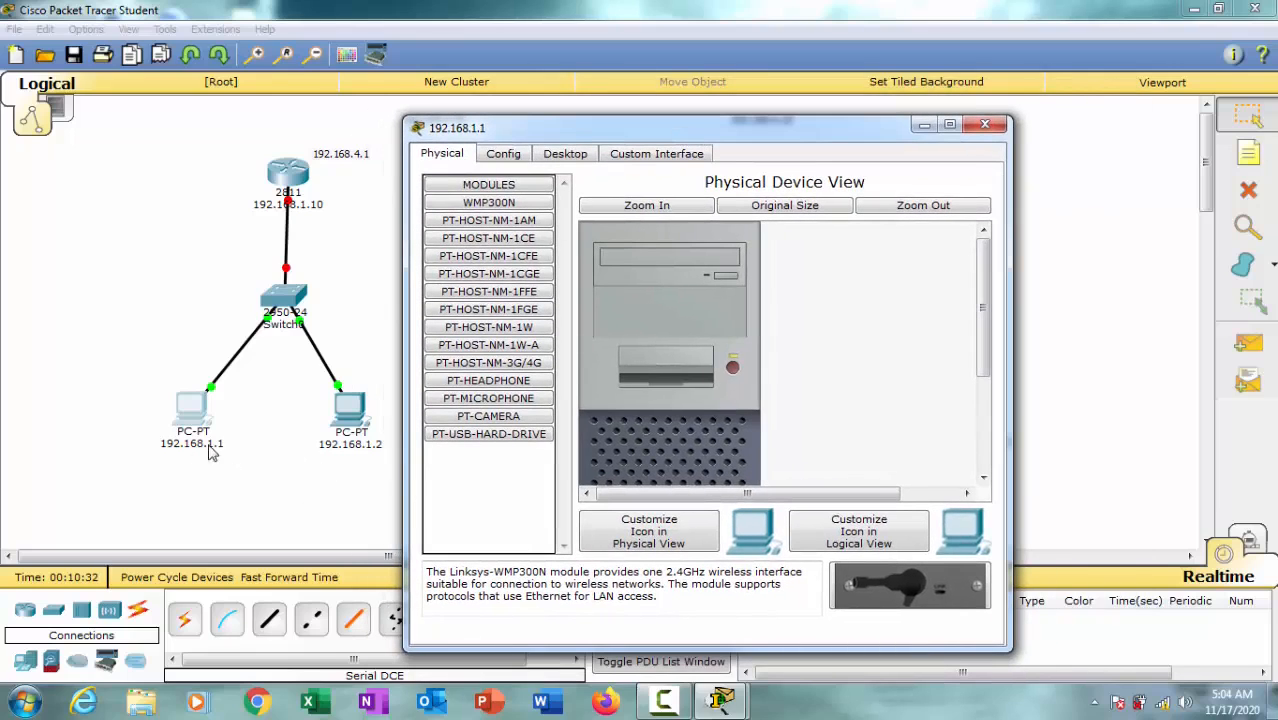
pyautogui.click(562, 155)
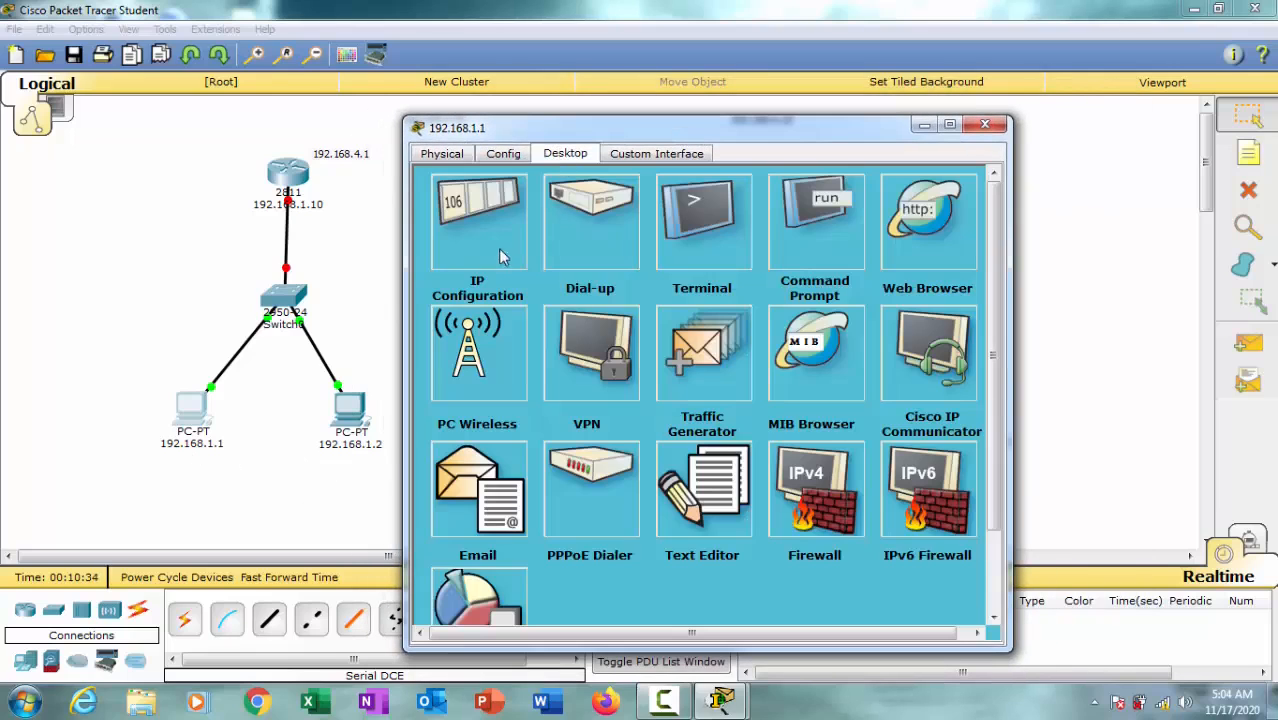
pyautogui.click(518, 290)
pyautogui.click(610, 262)
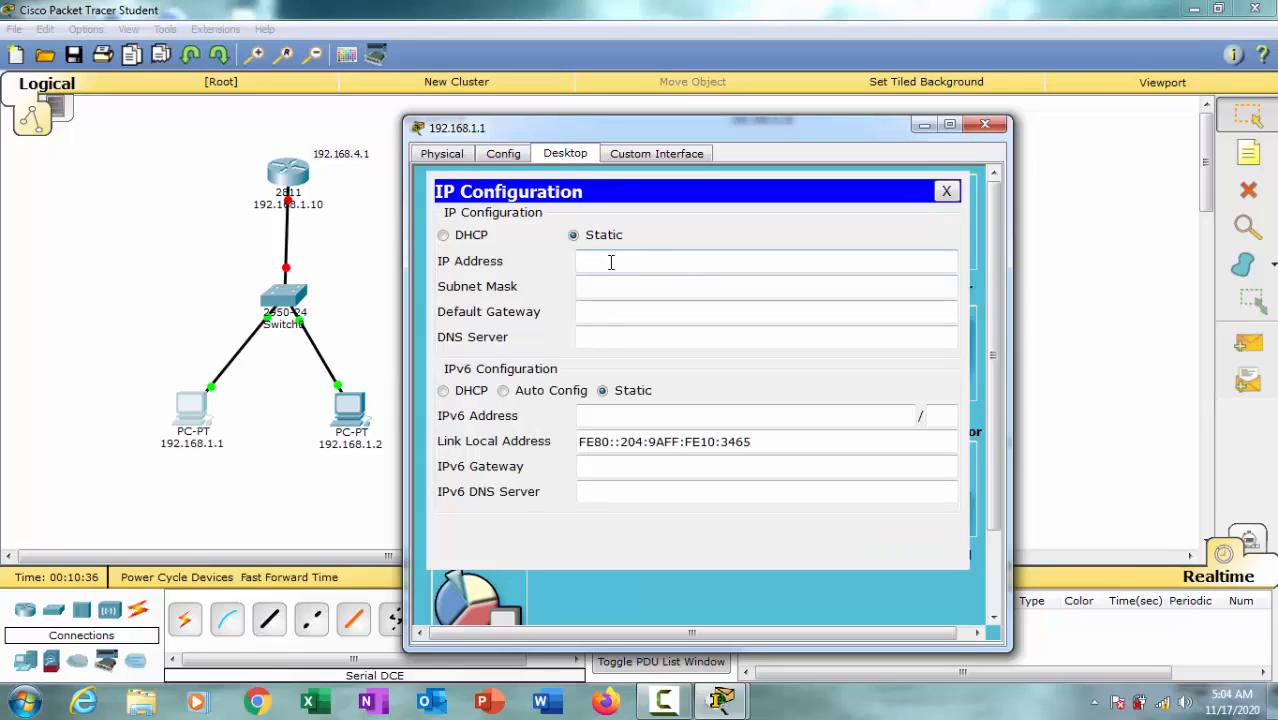
pyautogui.write('192.168.1.1')
pyautogui.click(628, 292)
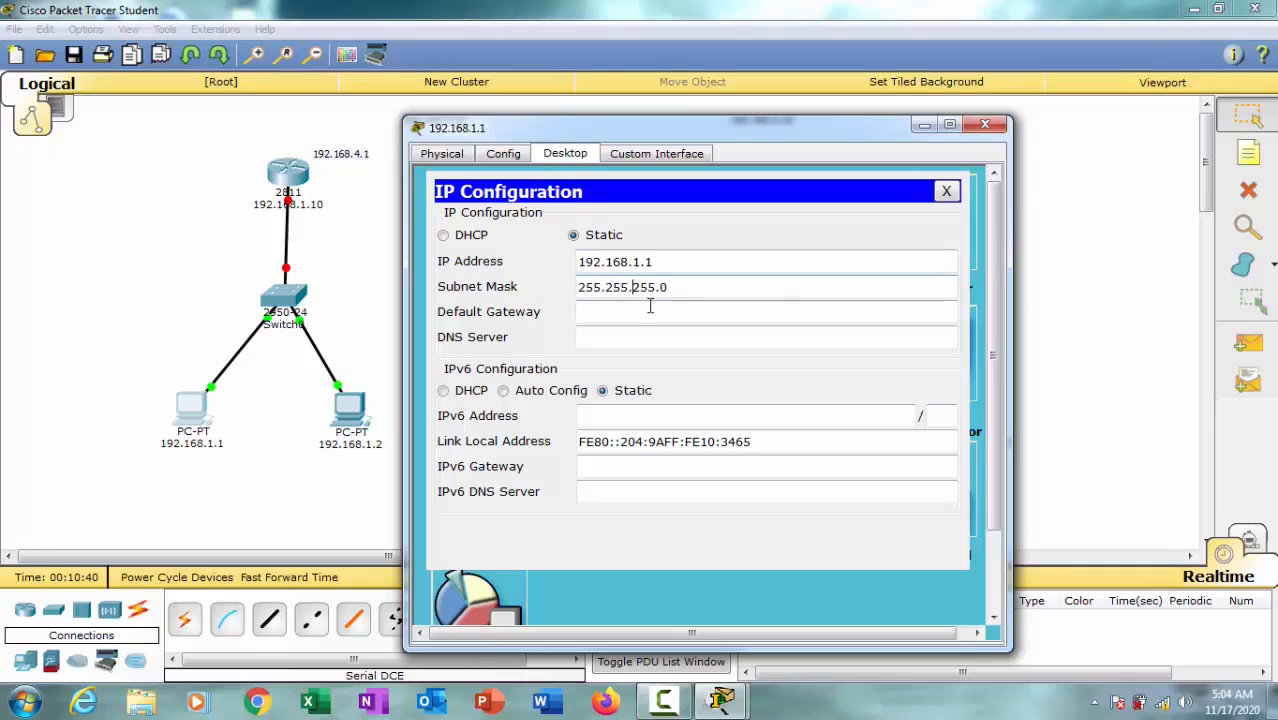
# Step: Fill in the default gateway of PC 192.168.1.1 and close its device window
pyautogui.click(659, 316)
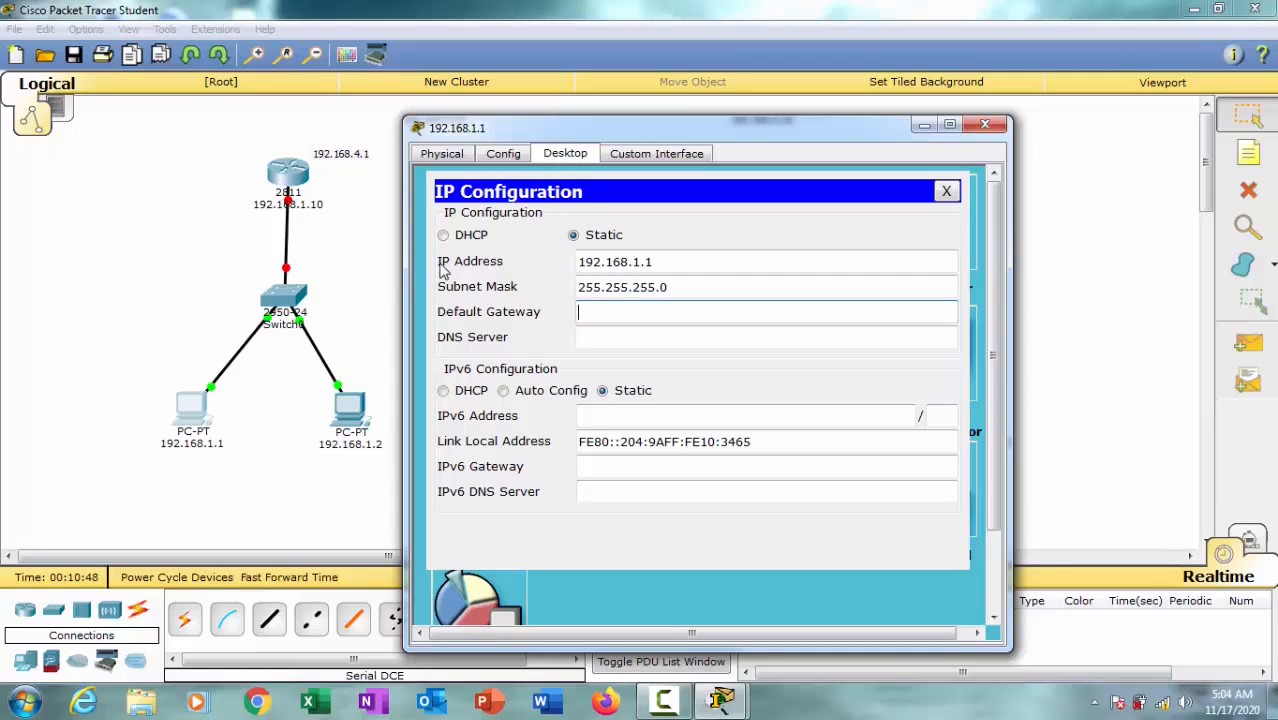
pyautogui.write('192.168.1.1')
pyautogui.click(990, 123)
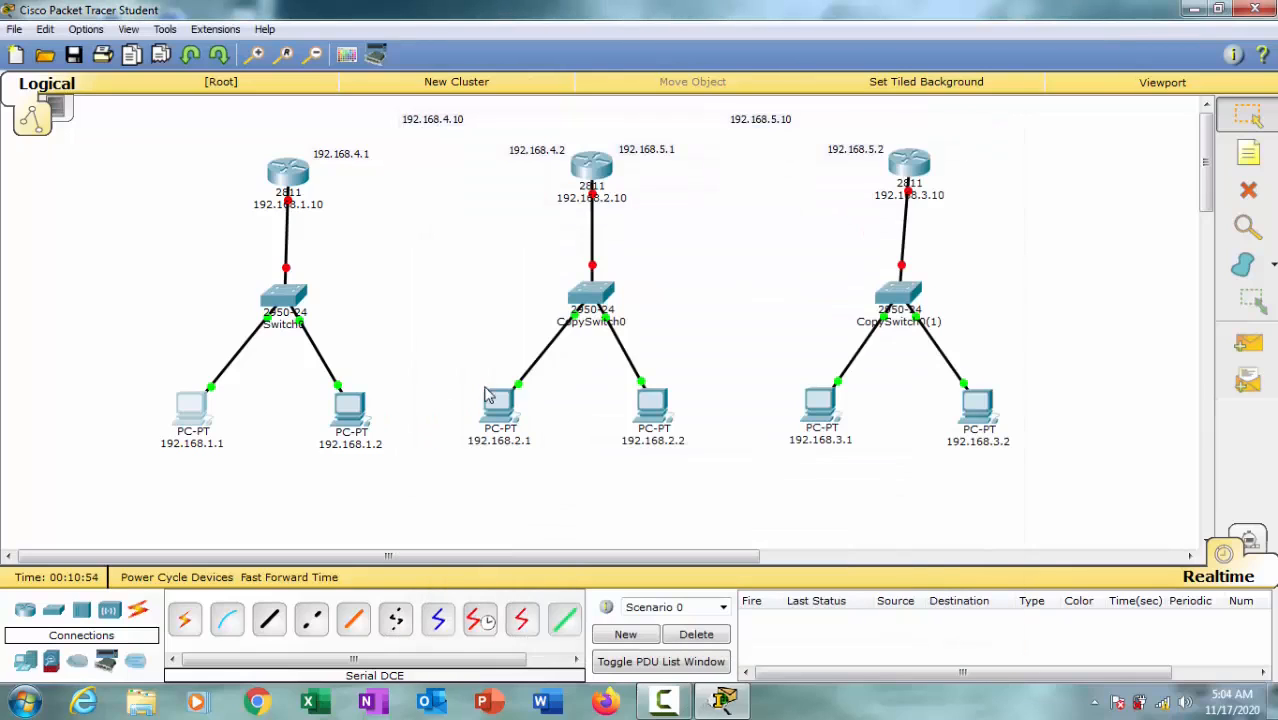
# Step: Give the first network's second PC the static IP address 192.168.1.2 with subnet mask 255.255.255.0
pyautogui.click(352, 408)
pyautogui.click(504, 151)
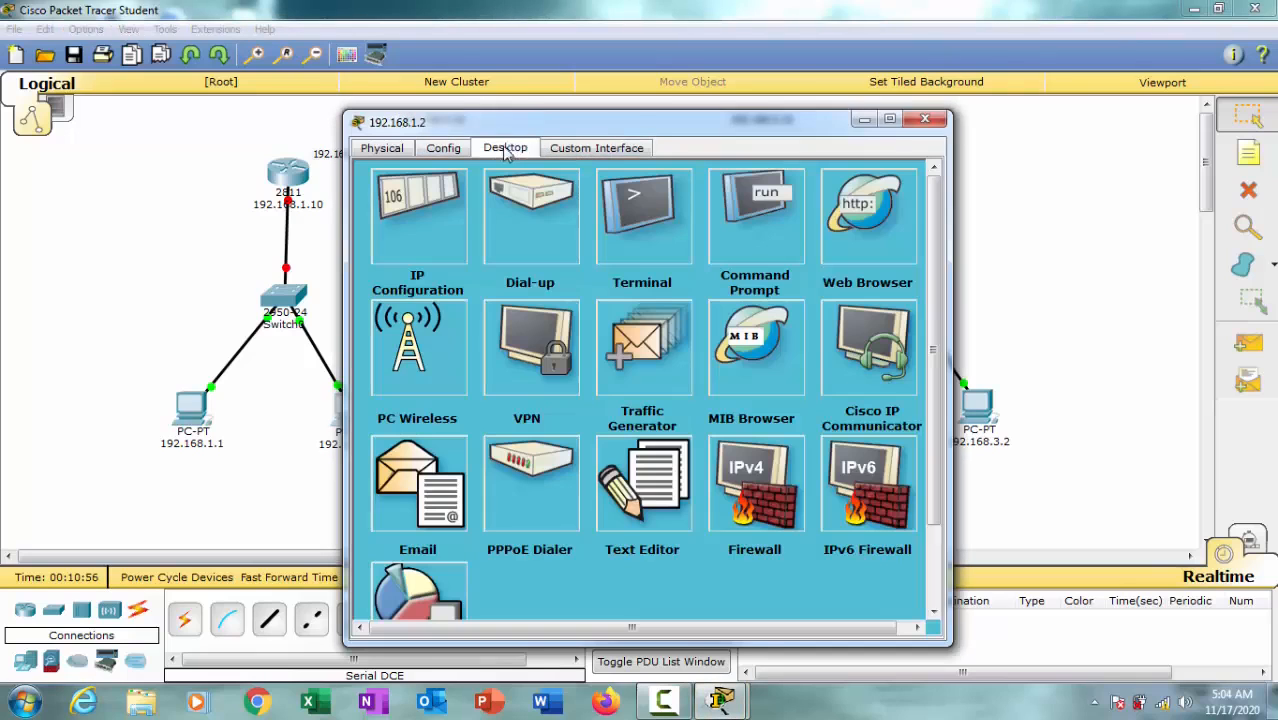
pyautogui.click(436, 236)
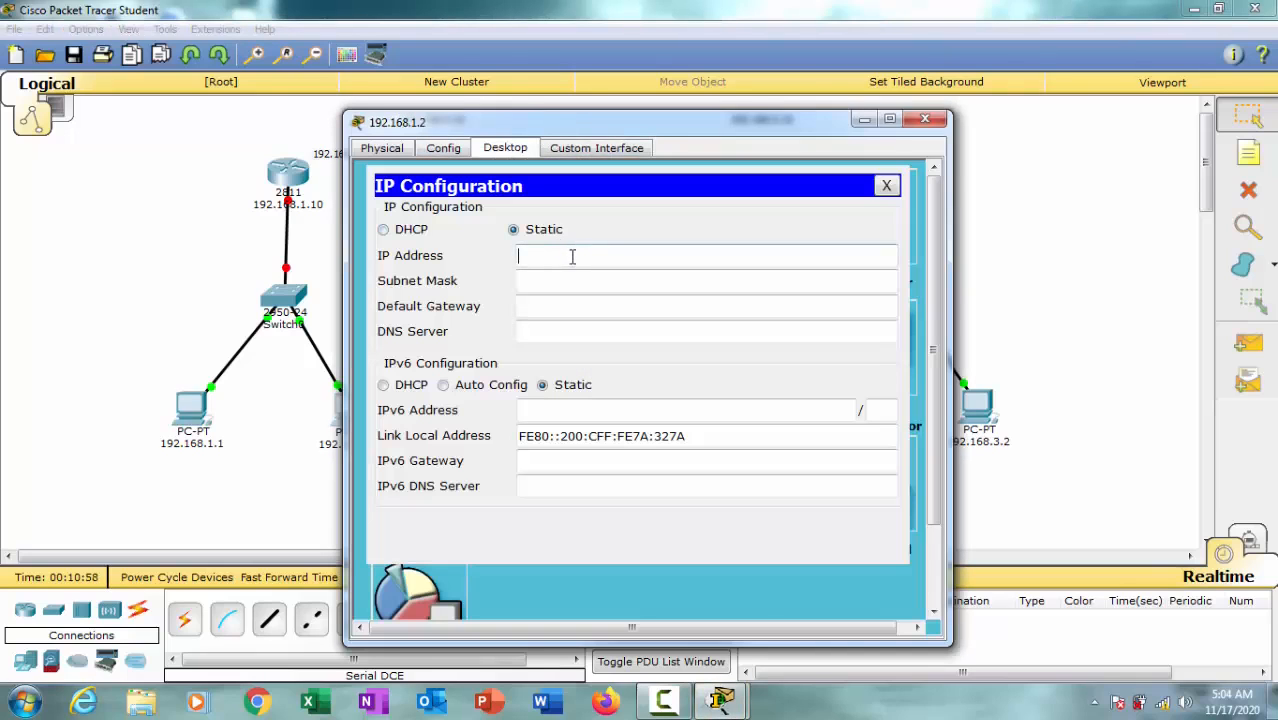
pyautogui.write('192.168.1.1')
pyautogui.moveTo(624, 122); pyautogui.dragTo(695, 112)
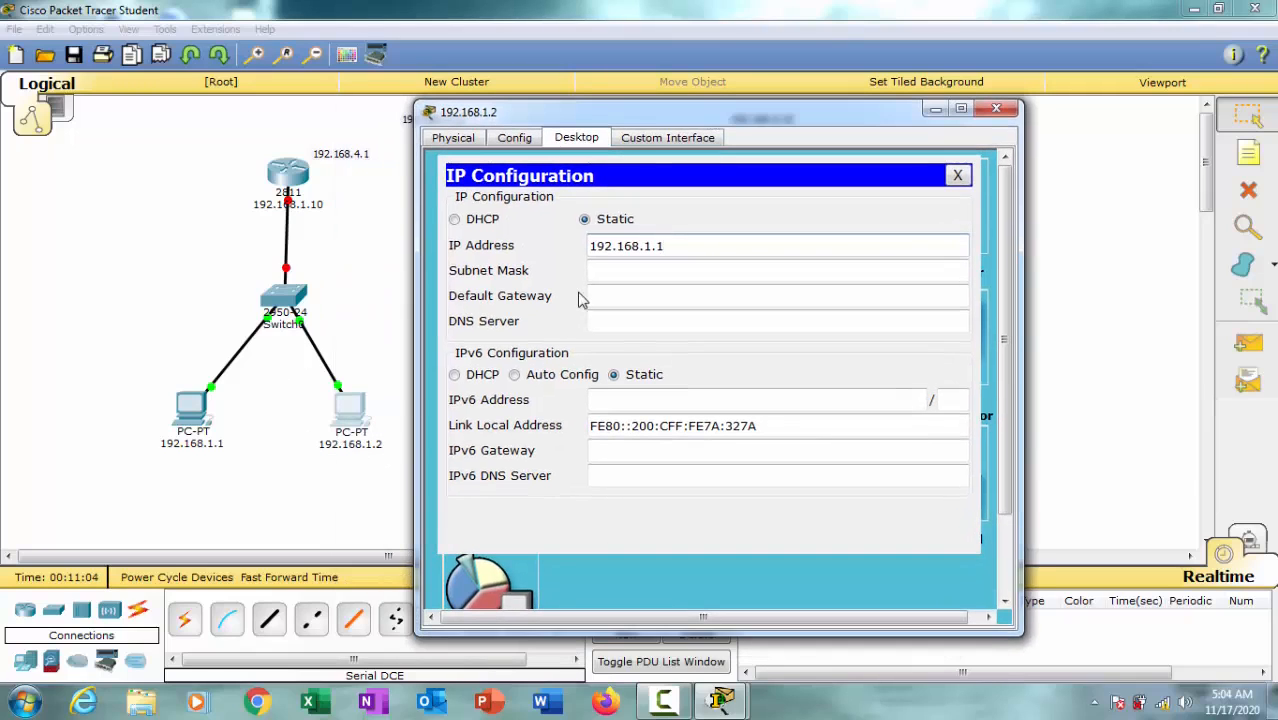
pyautogui.press('BackSpace')
pyautogui.write('2')
pyautogui.press('Tab')
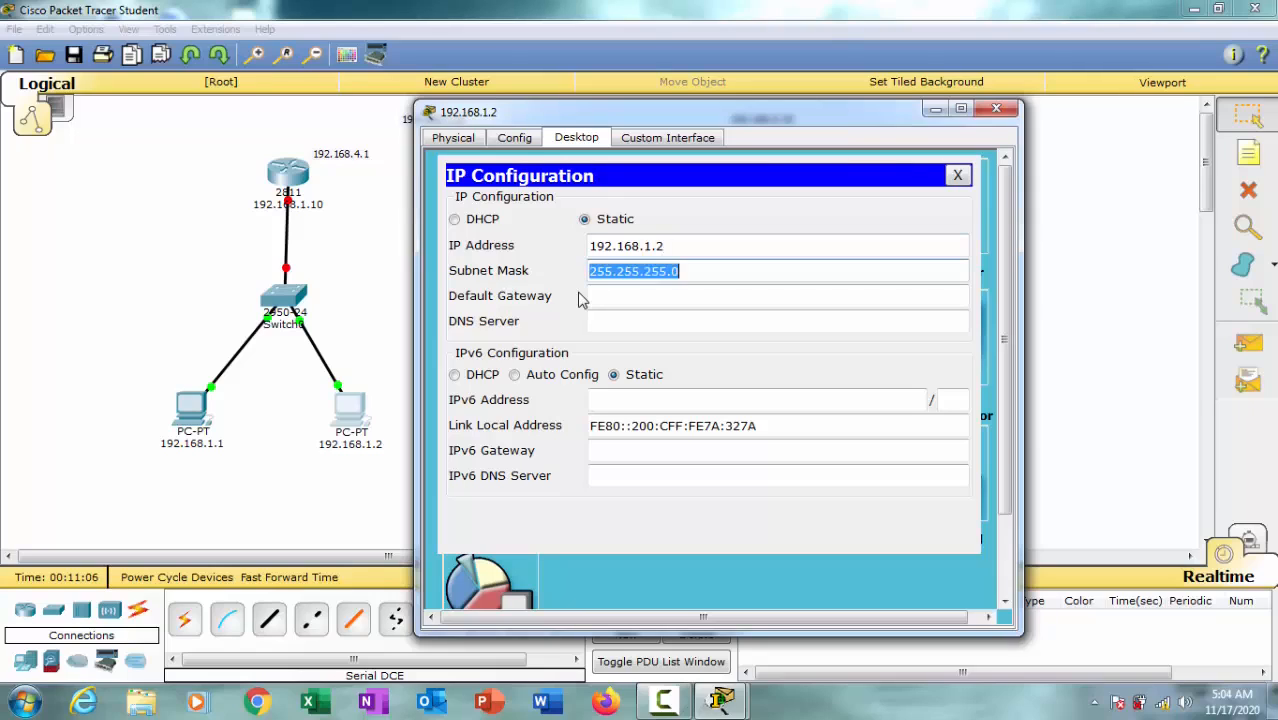
# Step: Set the default gateway of PC 192.168.1.2 to 192.168.1.10 and close its device window
pyautogui.press('Tab')
pyautogui.write('192.168.1.1')
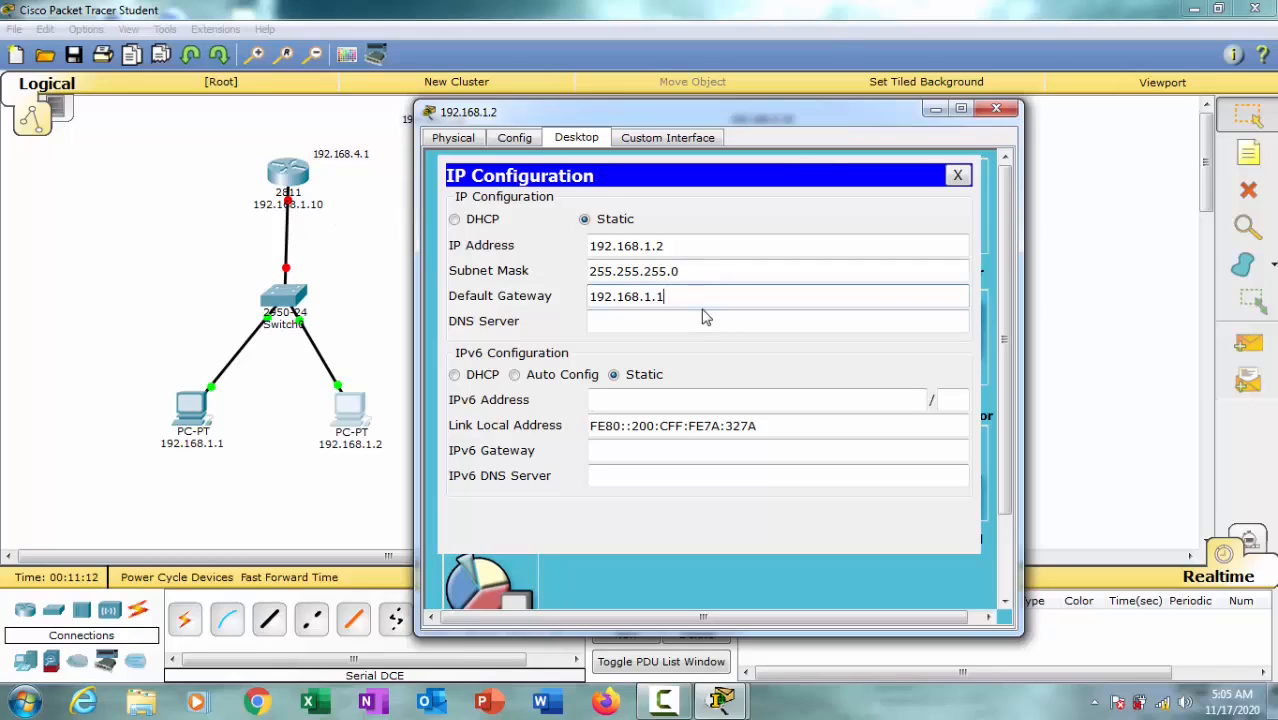
pyautogui.click(997, 108)
# Step: Give the middle network's first PC the static IP address 192.168.2.1 with subnet mask 255.255.255.0
pyautogui.click(505, 410)
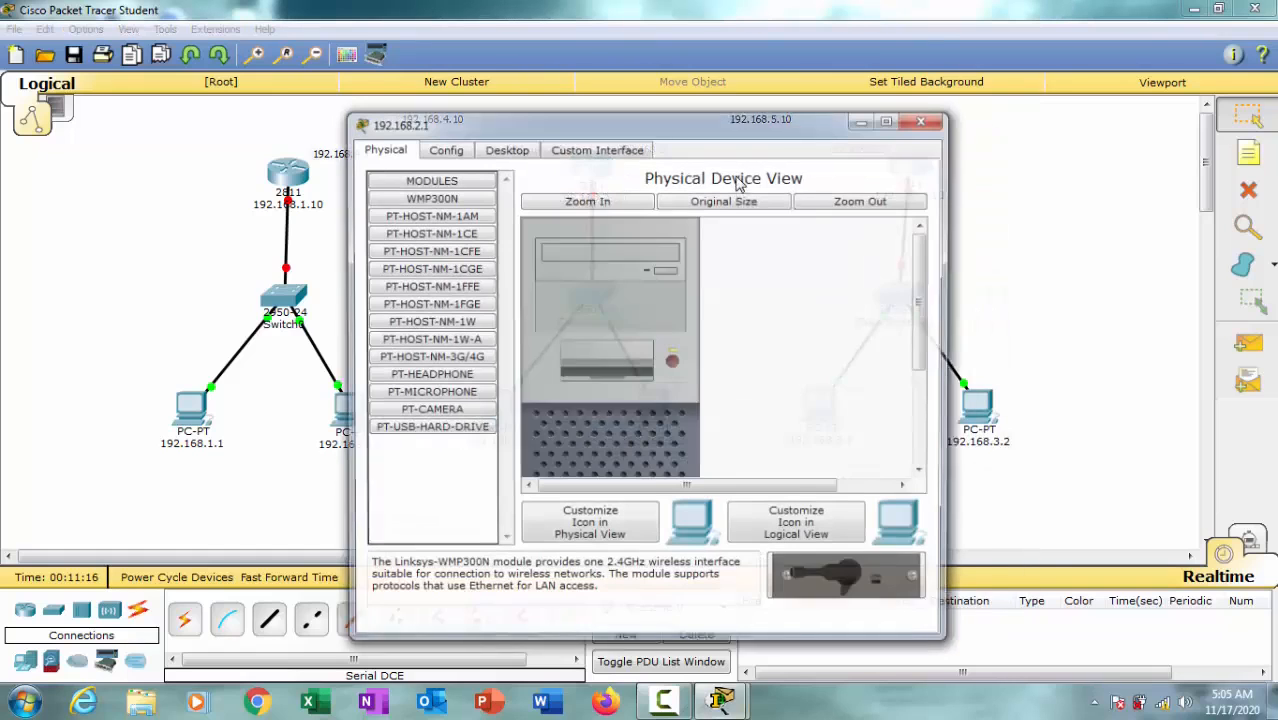
pyautogui.moveTo(652, 128); pyautogui.dragTo(943, 106)
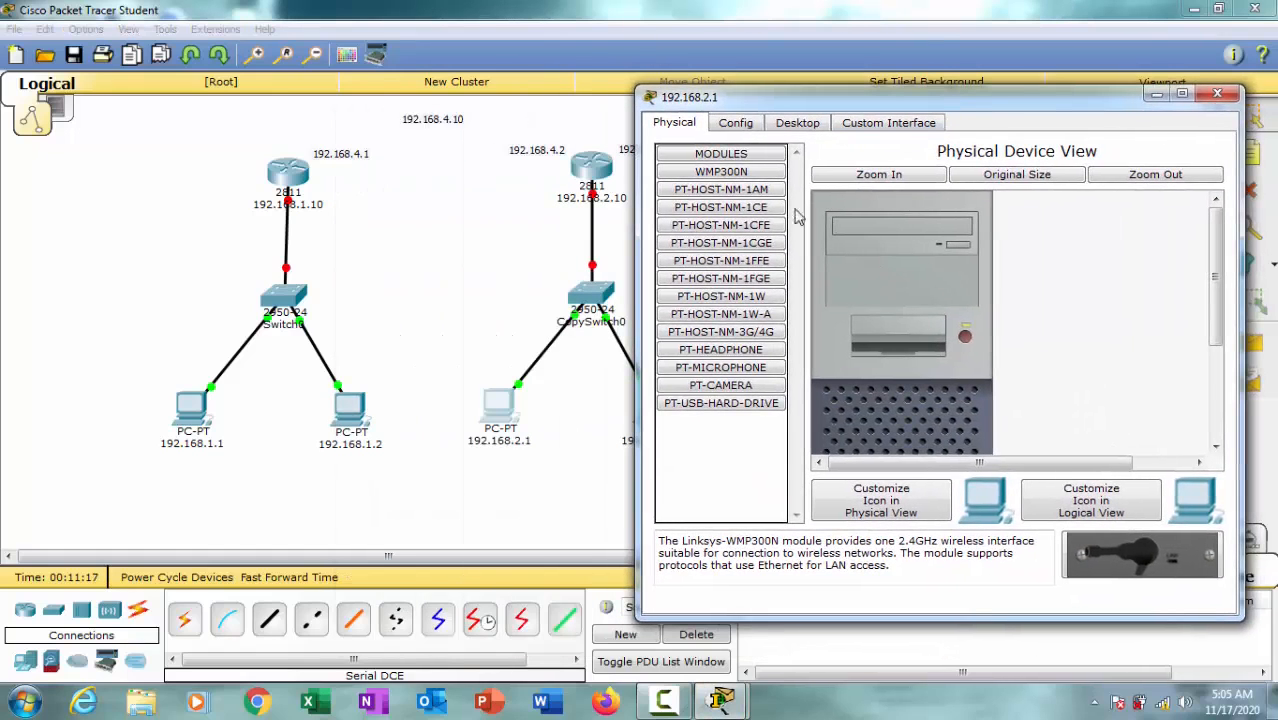
pyautogui.click(797, 122)
pyautogui.click(702, 198)
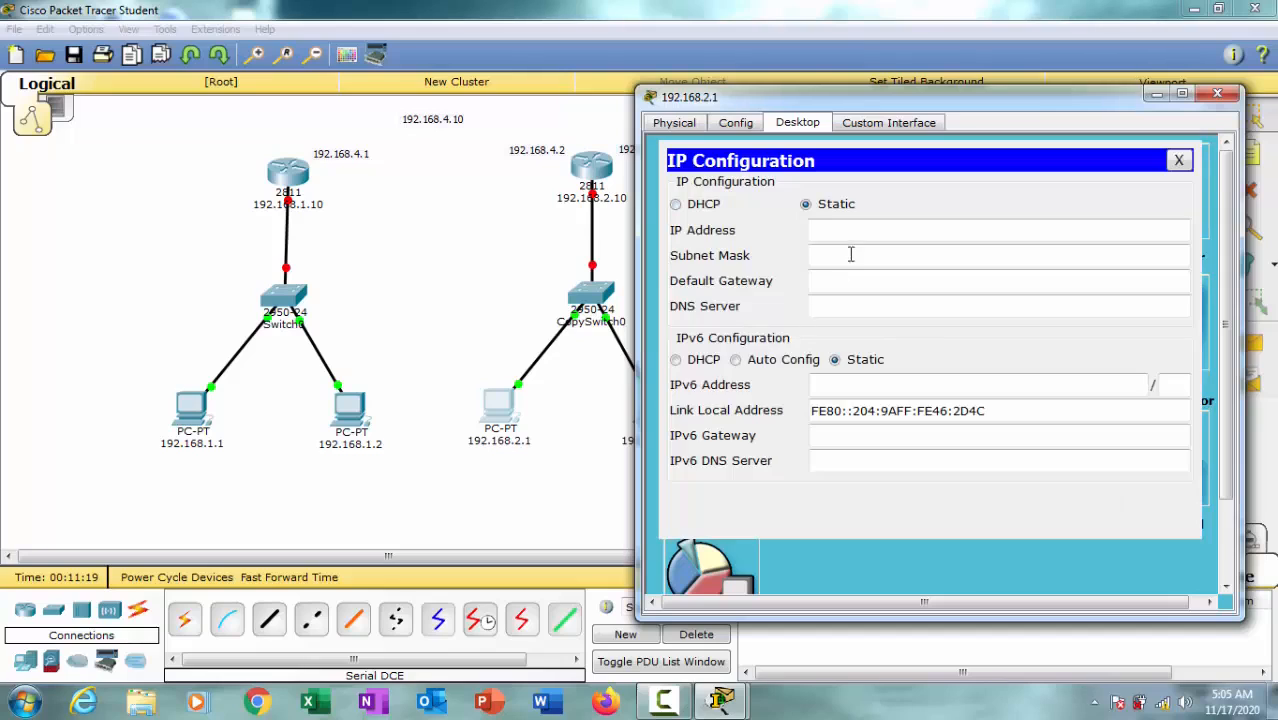
pyautogui.click(865, 232)
pyautogui.write('192.168.1.1')
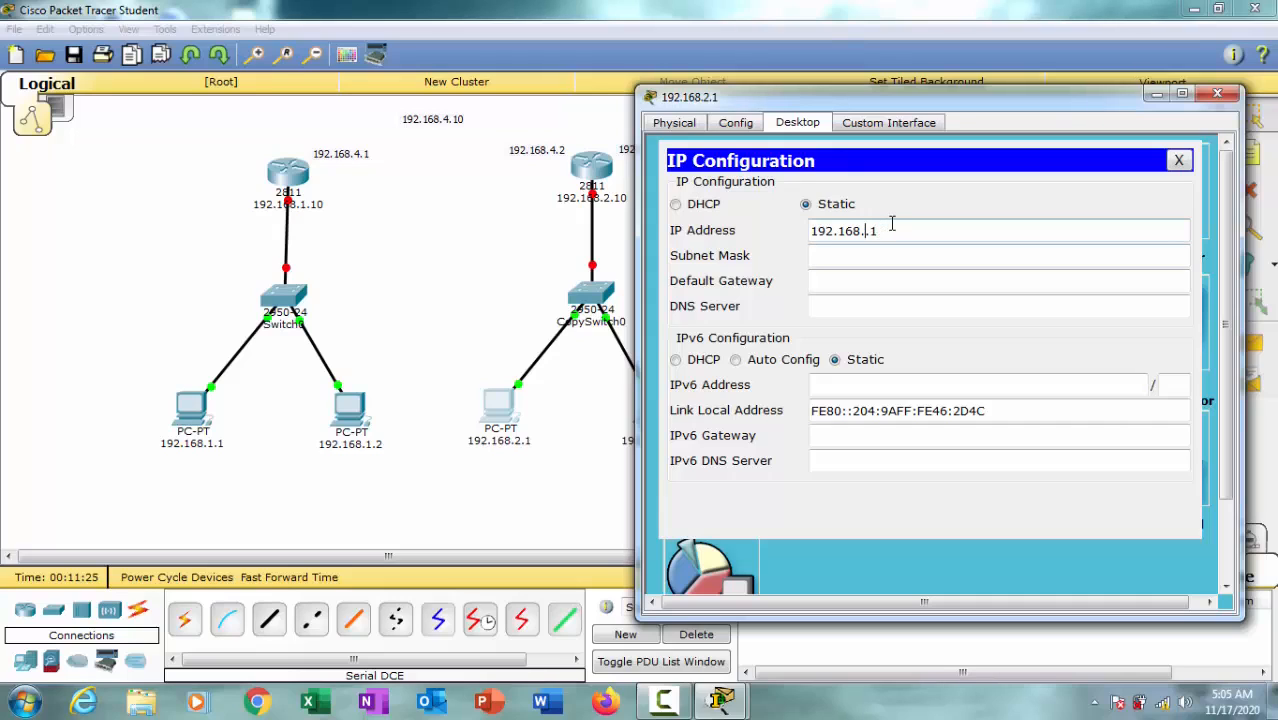
pyautogui.click(944, 258)
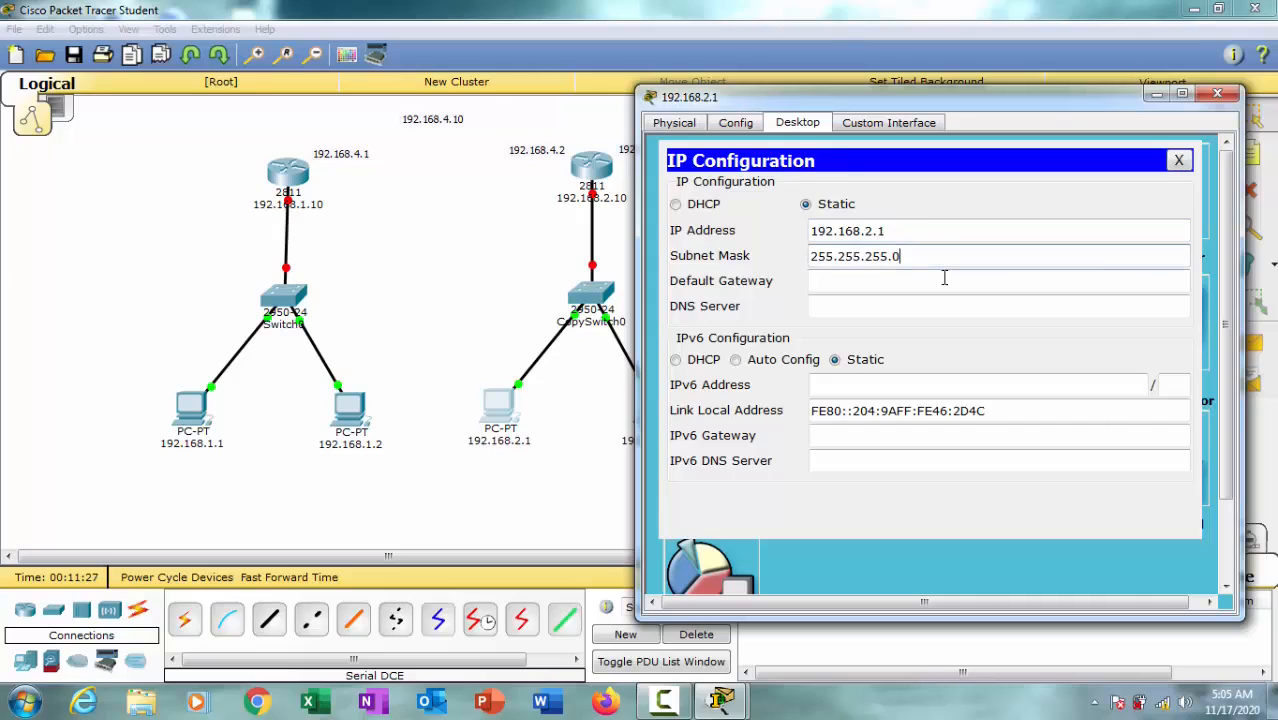
# Step: Set the default gateway of PC 192.168.2.1 to 192.168.2.10 and close its device window
pyautogui.click(944, 280)
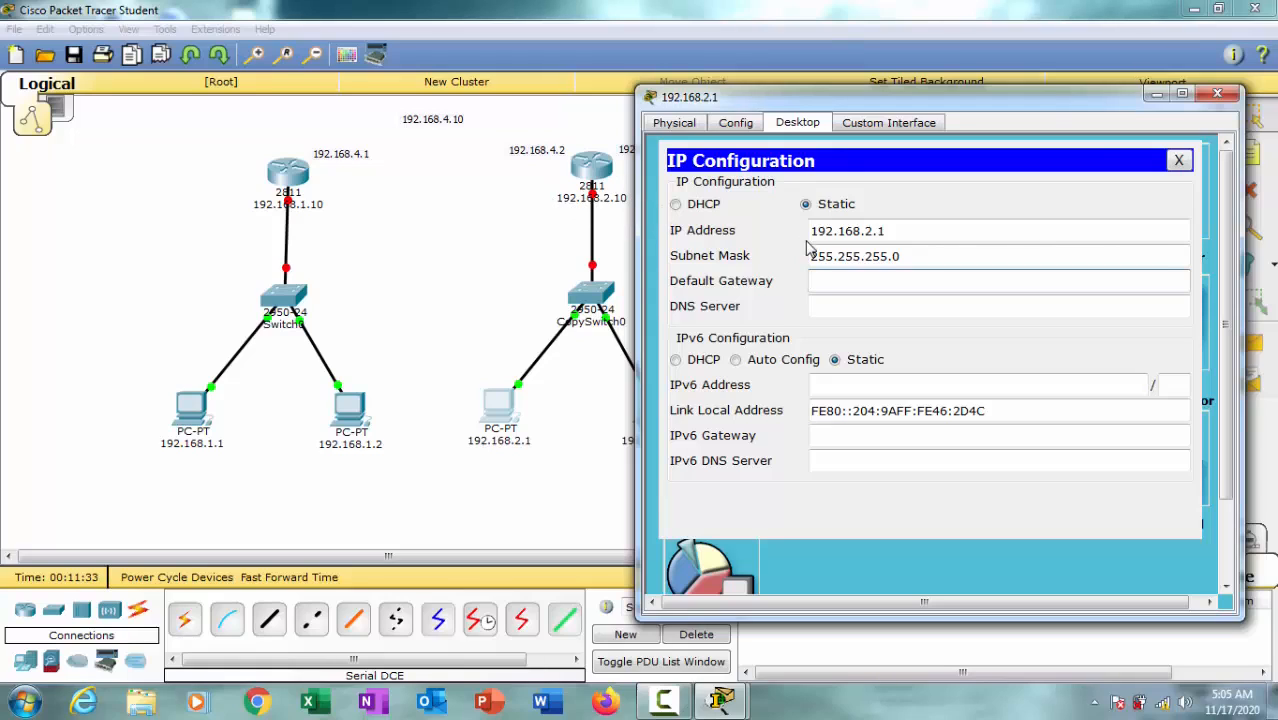
pyautogui.write('192.168.1.10')
pyautogui.click(1217, 94)
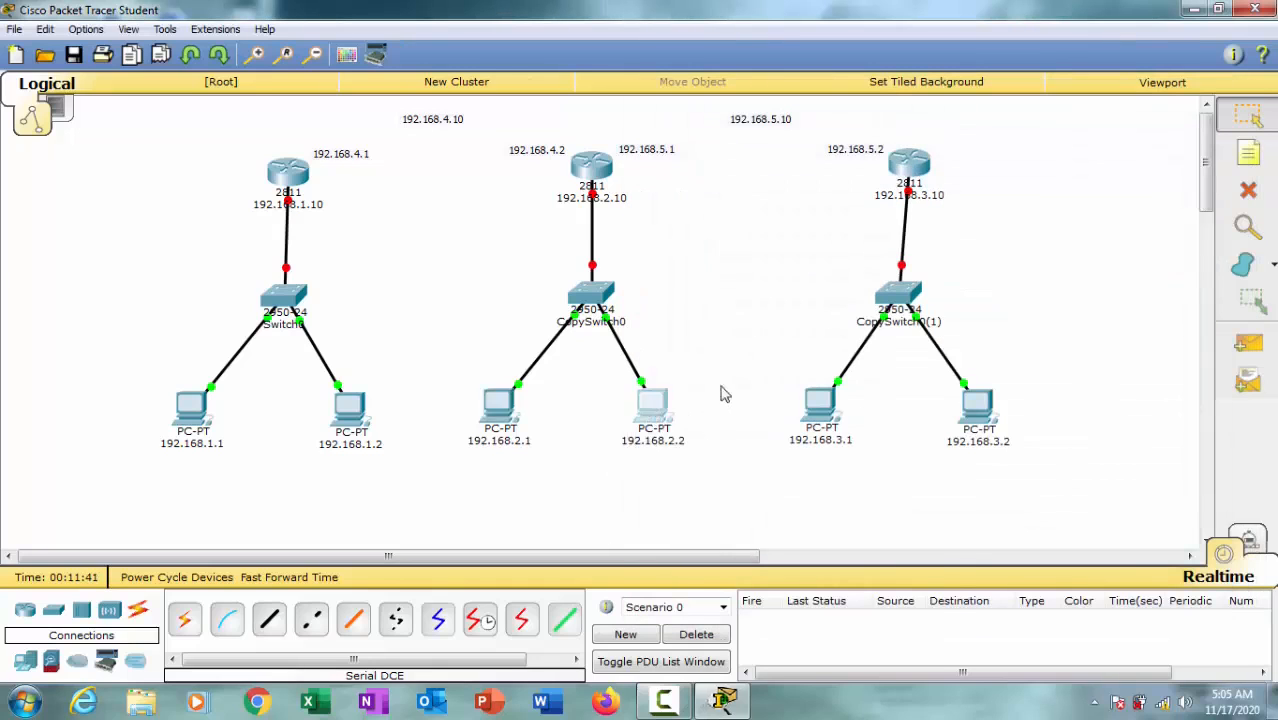
# Step: Give the middle network's second PC the static IP address 192.168.2.2 with subnet mask 255.255.255.0
pyautogui.click(652, 408)
pyautogui.moveTo(650, 121); pyautogui.dragTo(1030, 82)
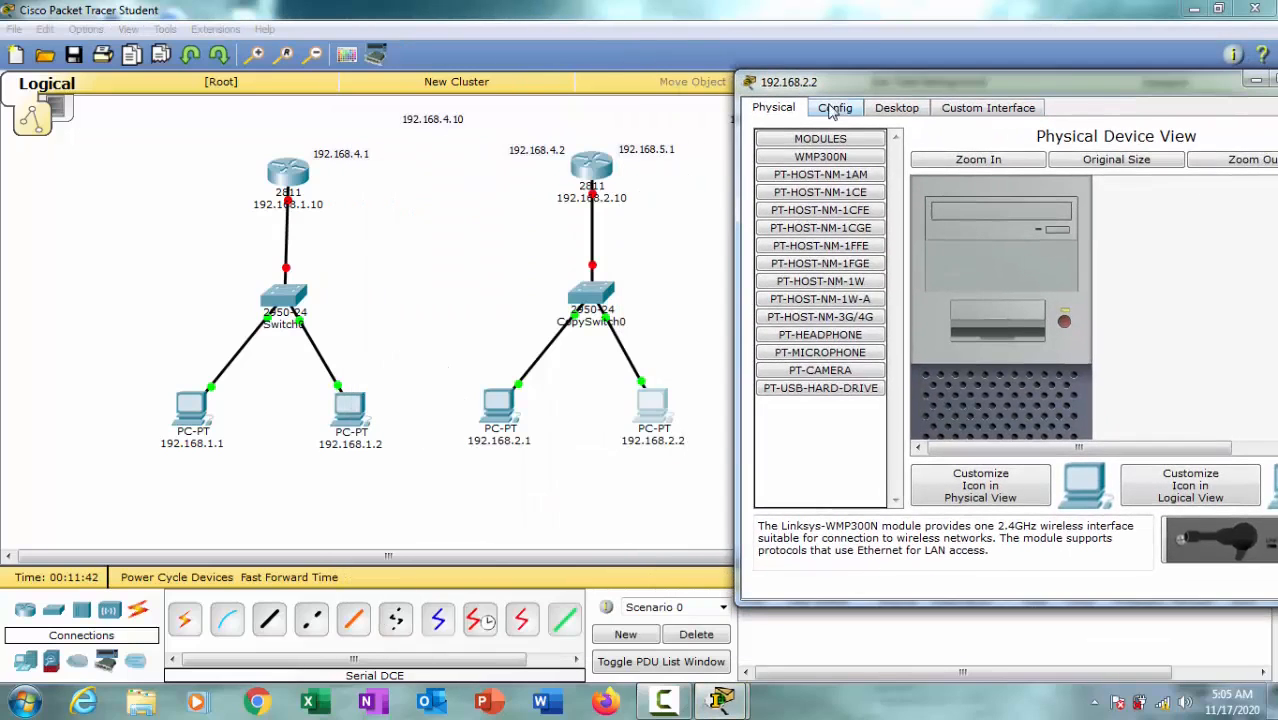
pyautogui.click(835, 108)
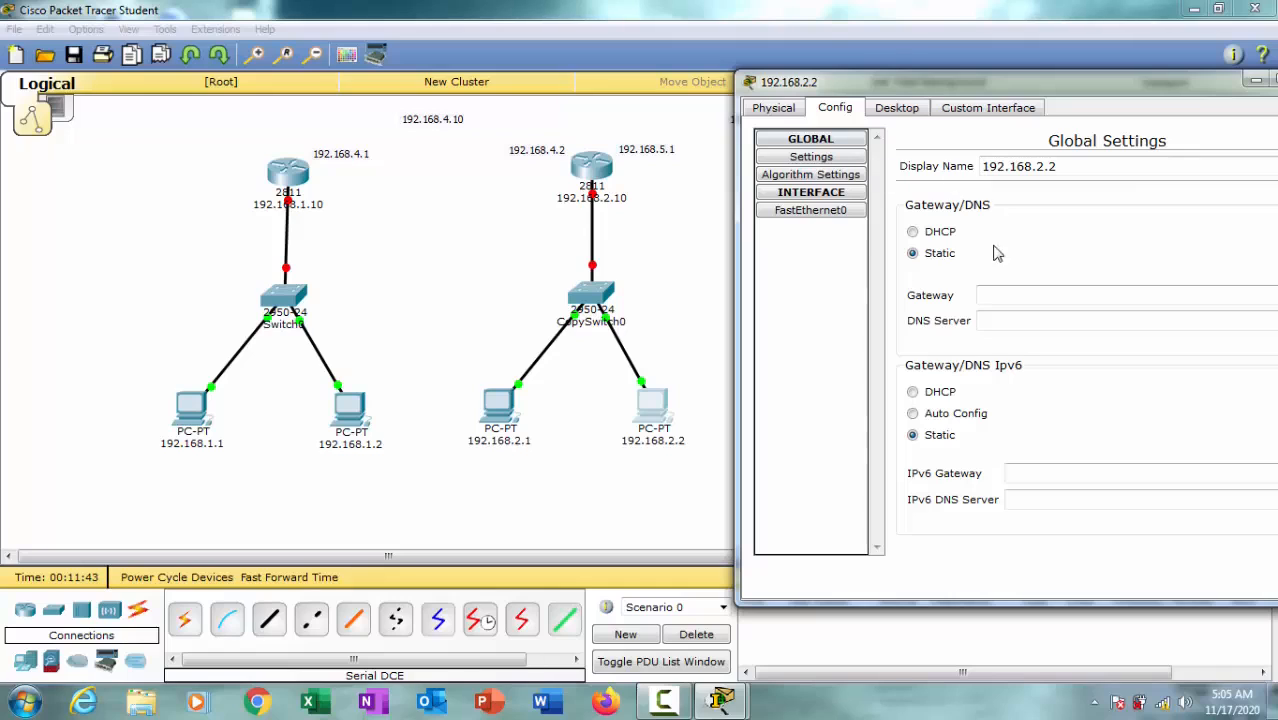
pyautogui.click(892, 110)
pyautogui.click(805, 172)
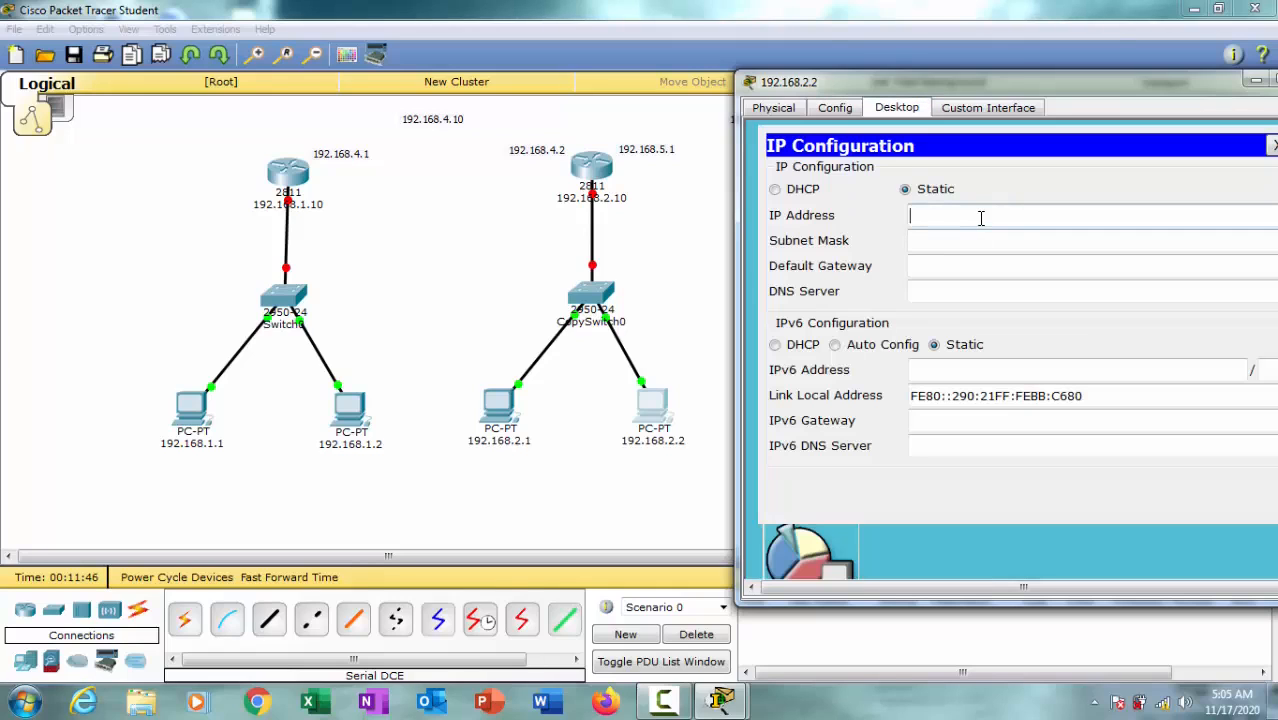
pyautogui.write('192.168.1.1')
pyautogui.moveTo(984, 216); pyautogui.dragTo(966, 216)
pyautogui.write('2.2')
pyautogui.click(984, 238)
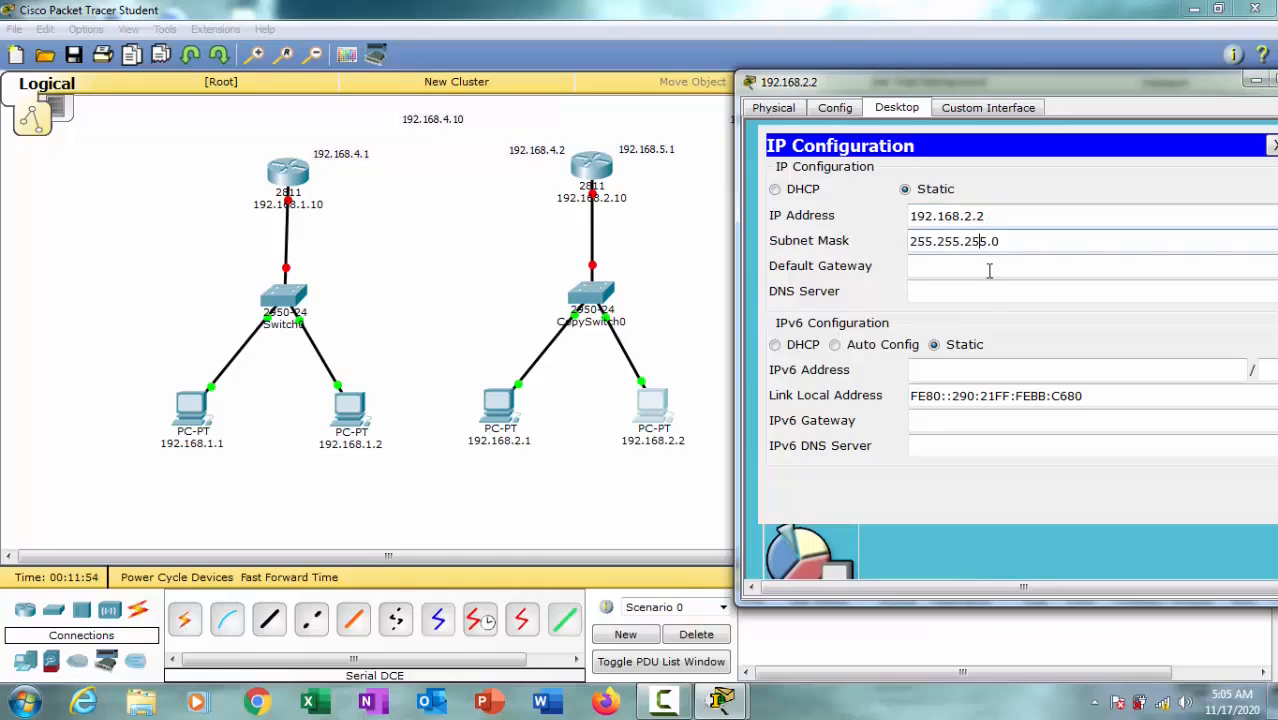
# Step: Set the default gateway of PC 192.168.2.2 to 192.168.2.10 and close its device window
pyautogui.click(987, 268)
pyautogui.write('192.168.1.1')
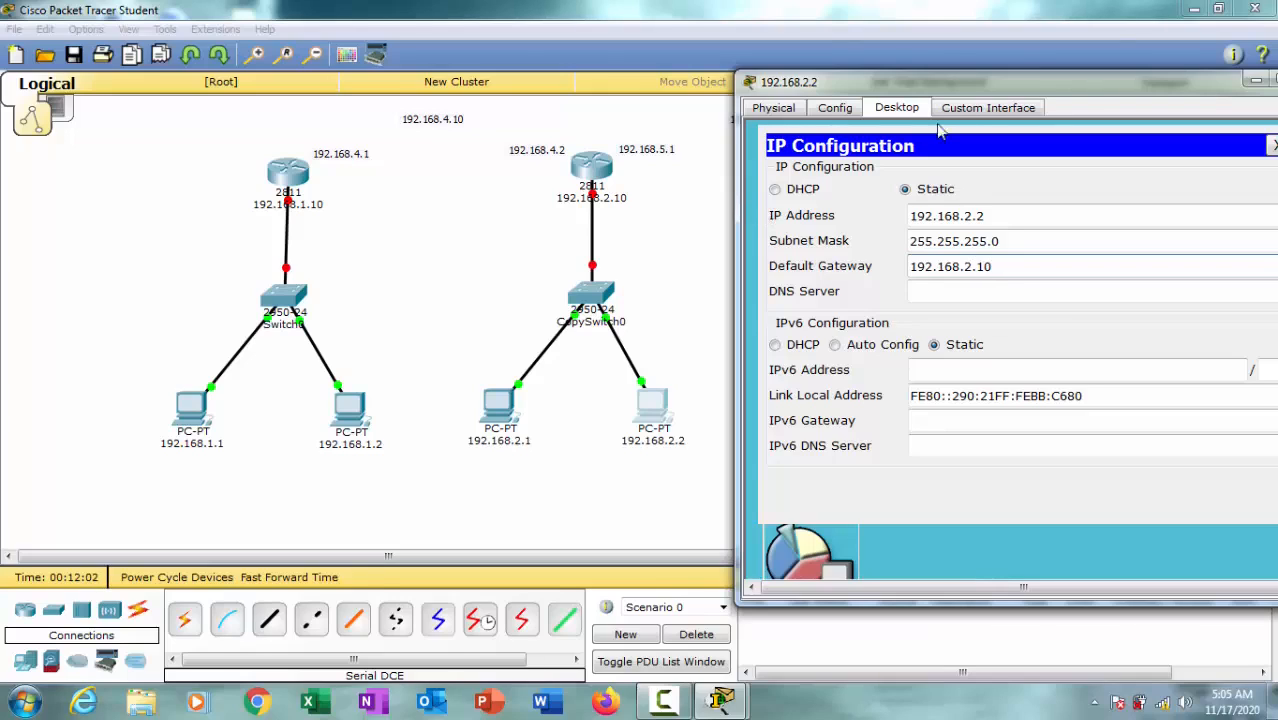
pyautogui.moveTo(1076, 85); pyautogui.dragTo(856, 105)
pyautogui.click(1080, 104)
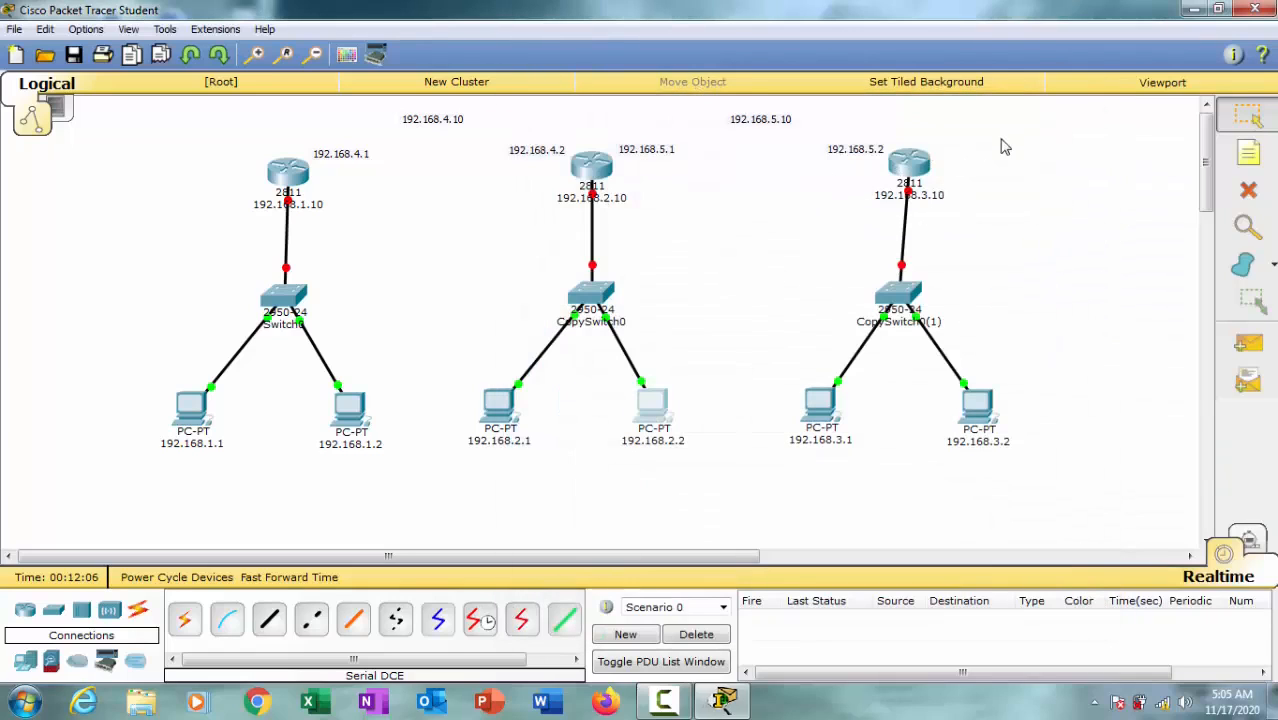
pyautogui.click(1248, 152)
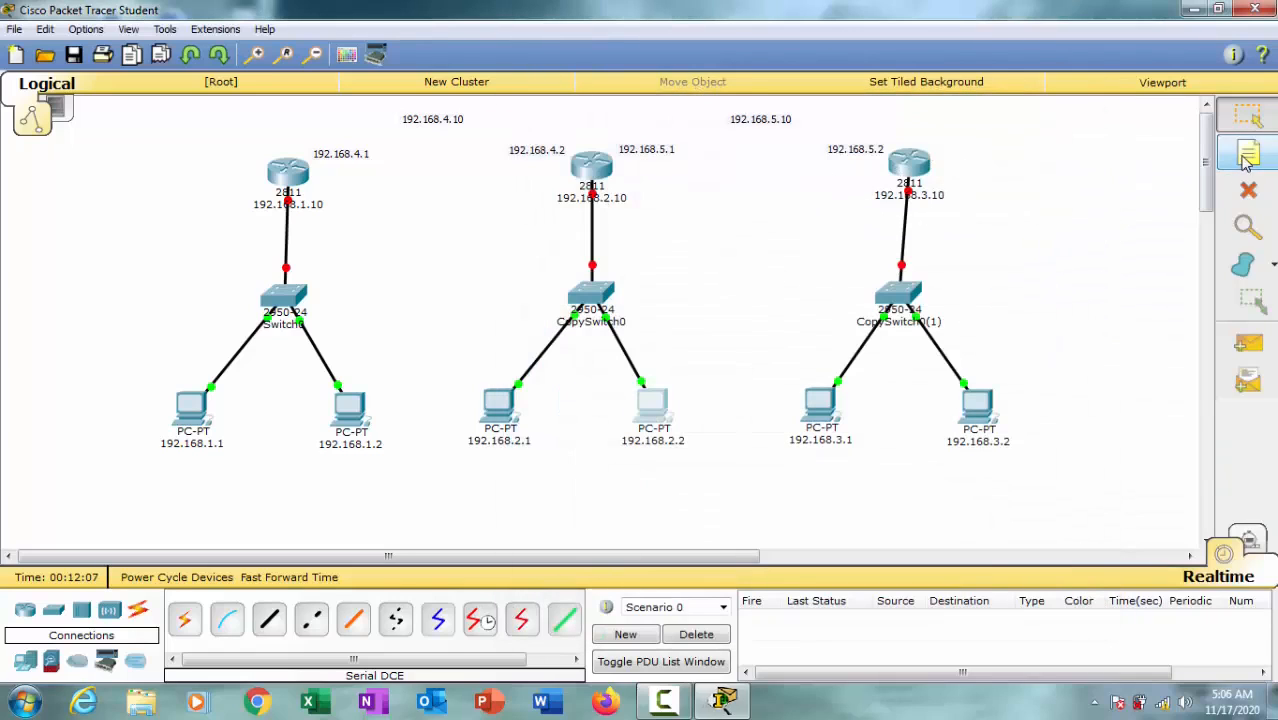
# Step: Give the third network's first PC the static IP address 192.168.3.1 with subnet mask 255.255.255.0
pyautogui.click(820, 405)
pyautogui.moveTo(745, 120); pyautogui.dragTo(551, 79)
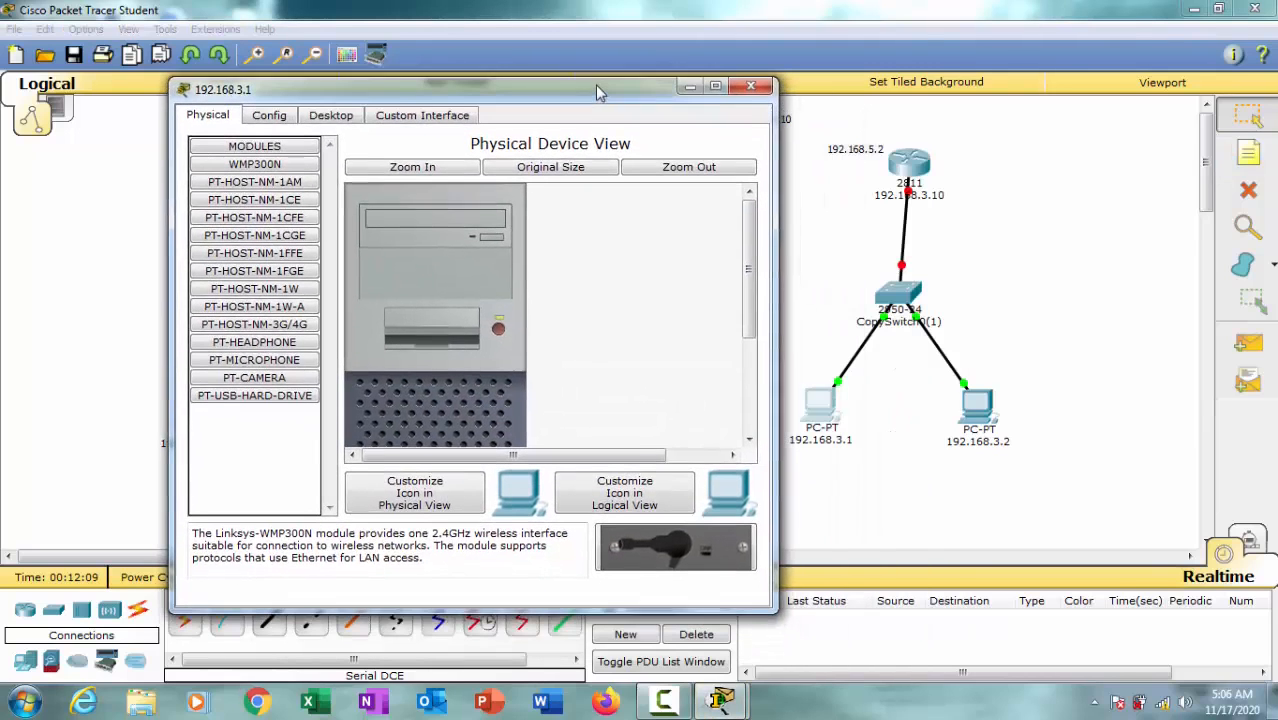
pyautogui.click(340, 110)
pyautogui.click(232, 184)
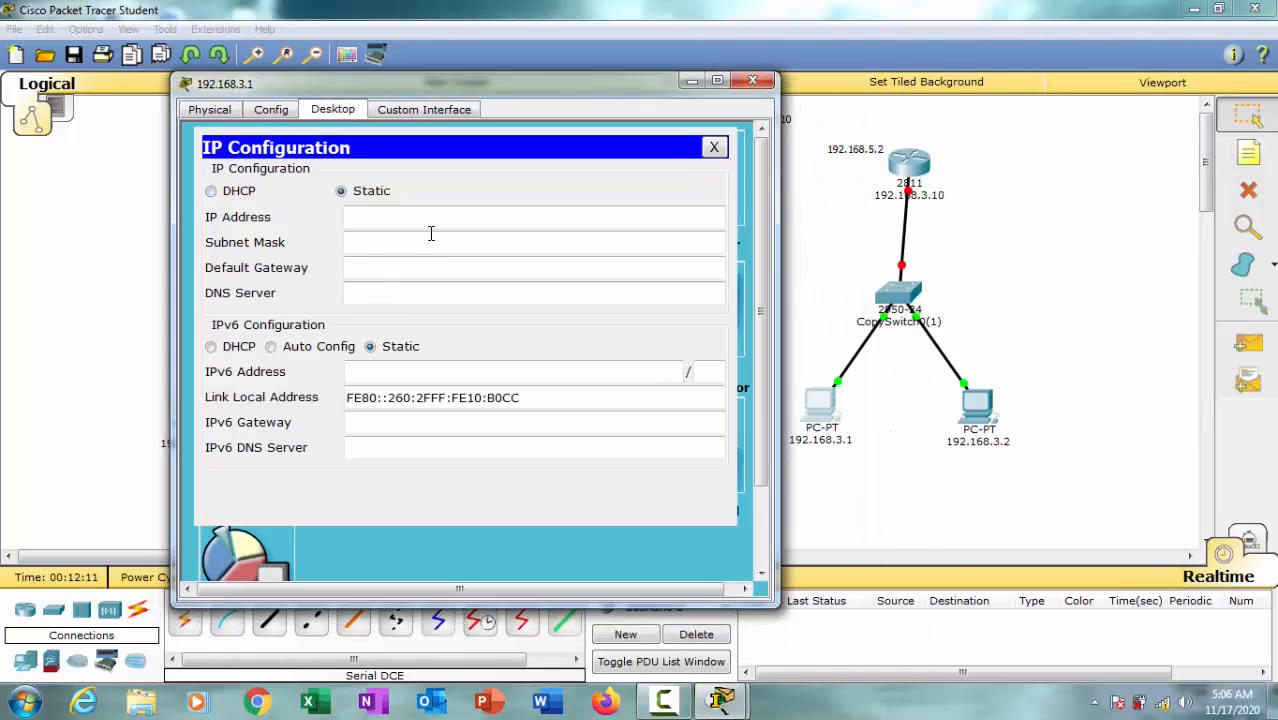
pyautogui.click(440, 218)
pyautogui.write('192.168.1.1')
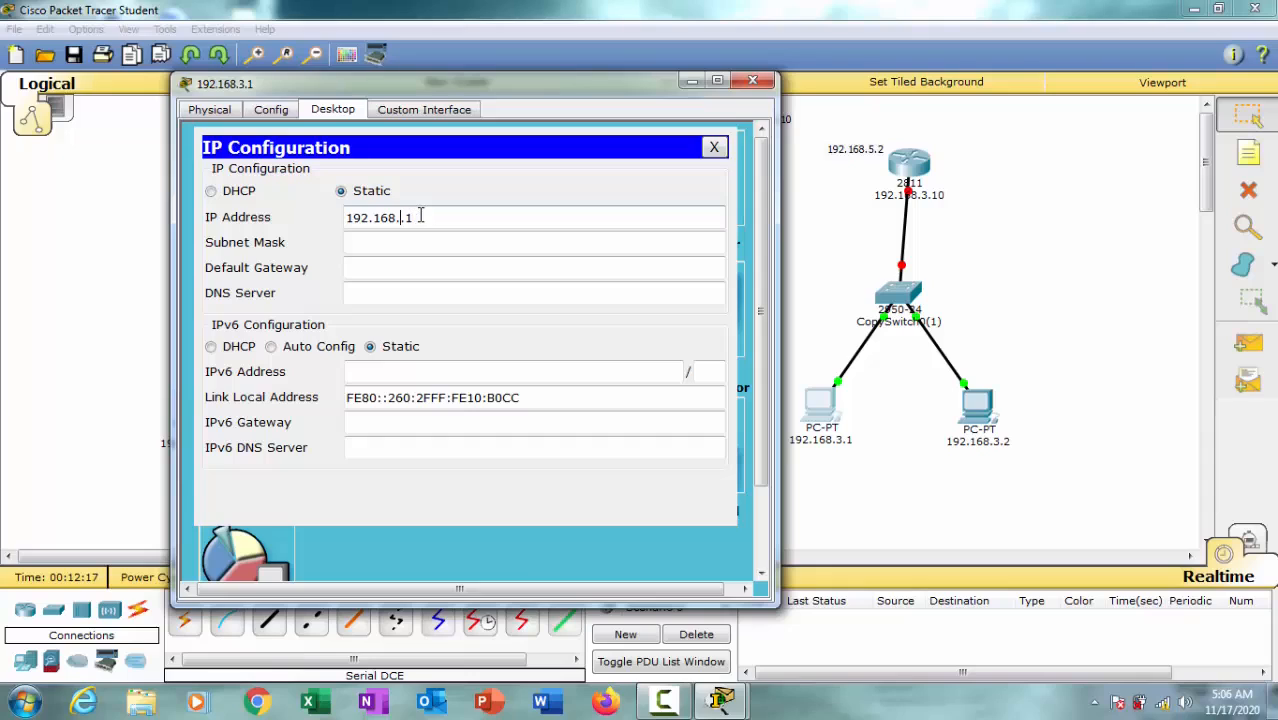
pyautogui.click(444, 241)
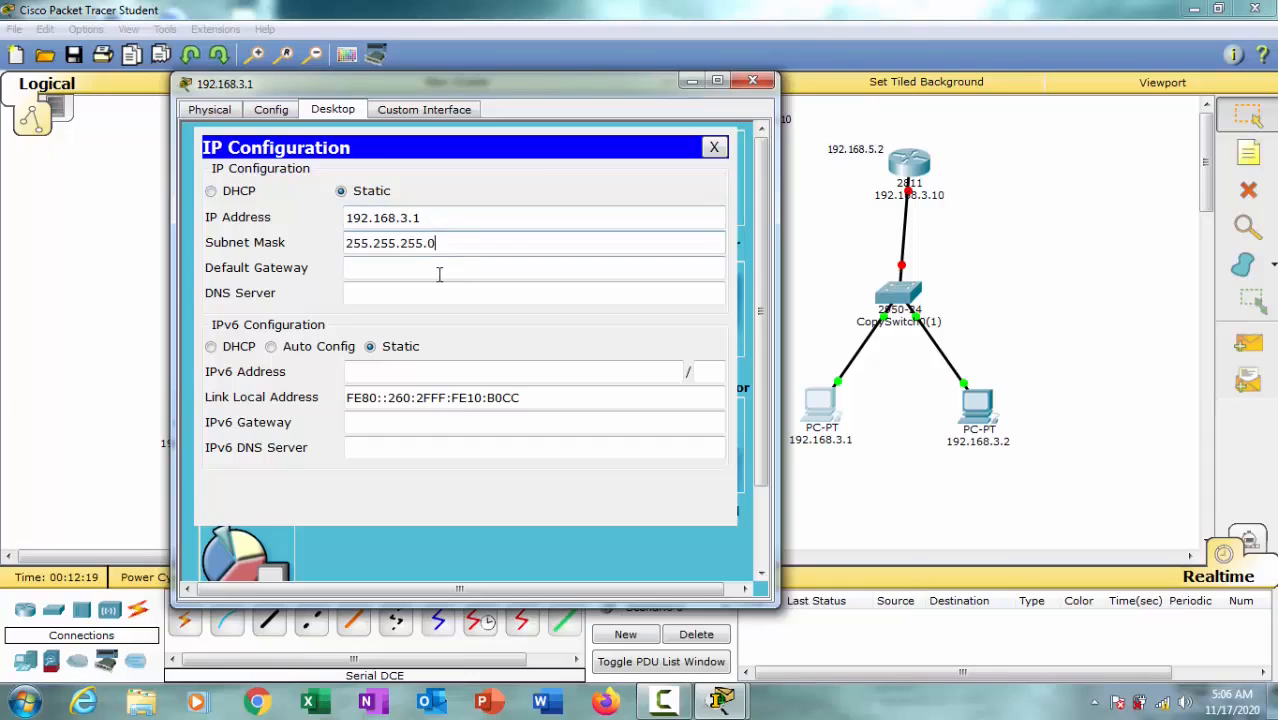
# Step: Set the default gateway of PC 192.168.3.1 to 192.168.3.10 and close its device window
pyautogui.click(428, 270)
pyautogui.write('192.168.1.1')
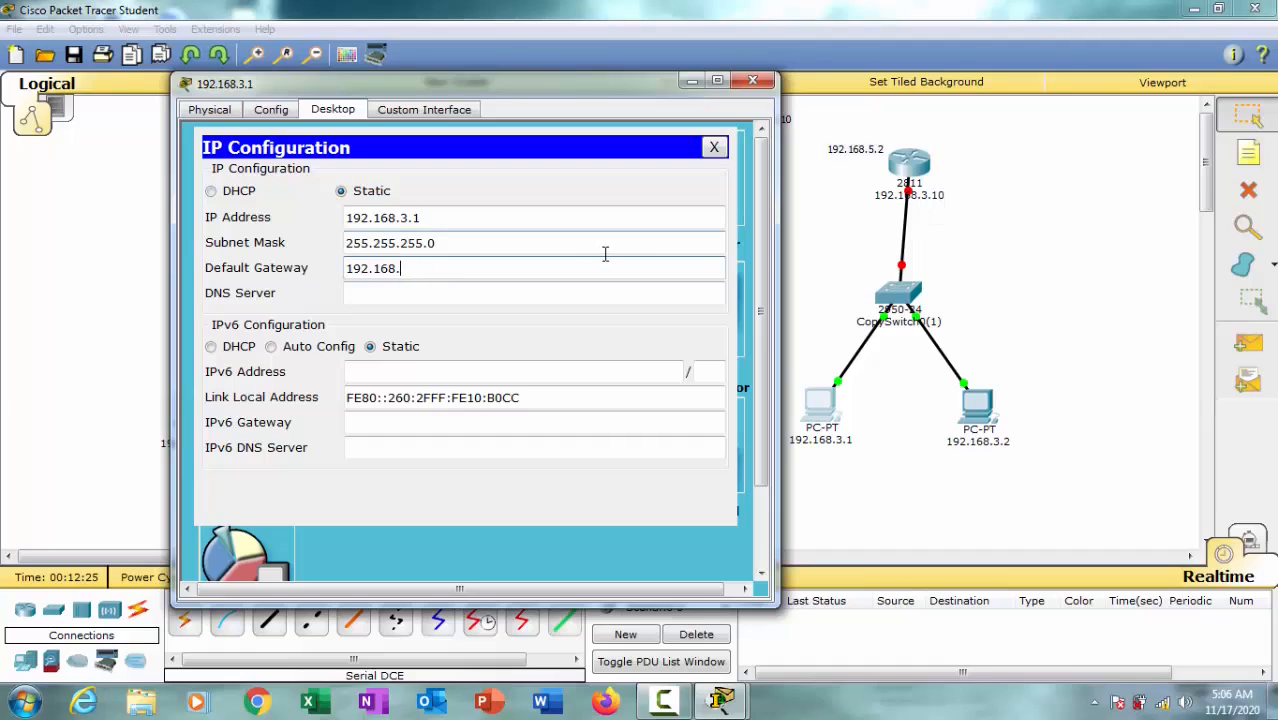
pyautogui.write('1')
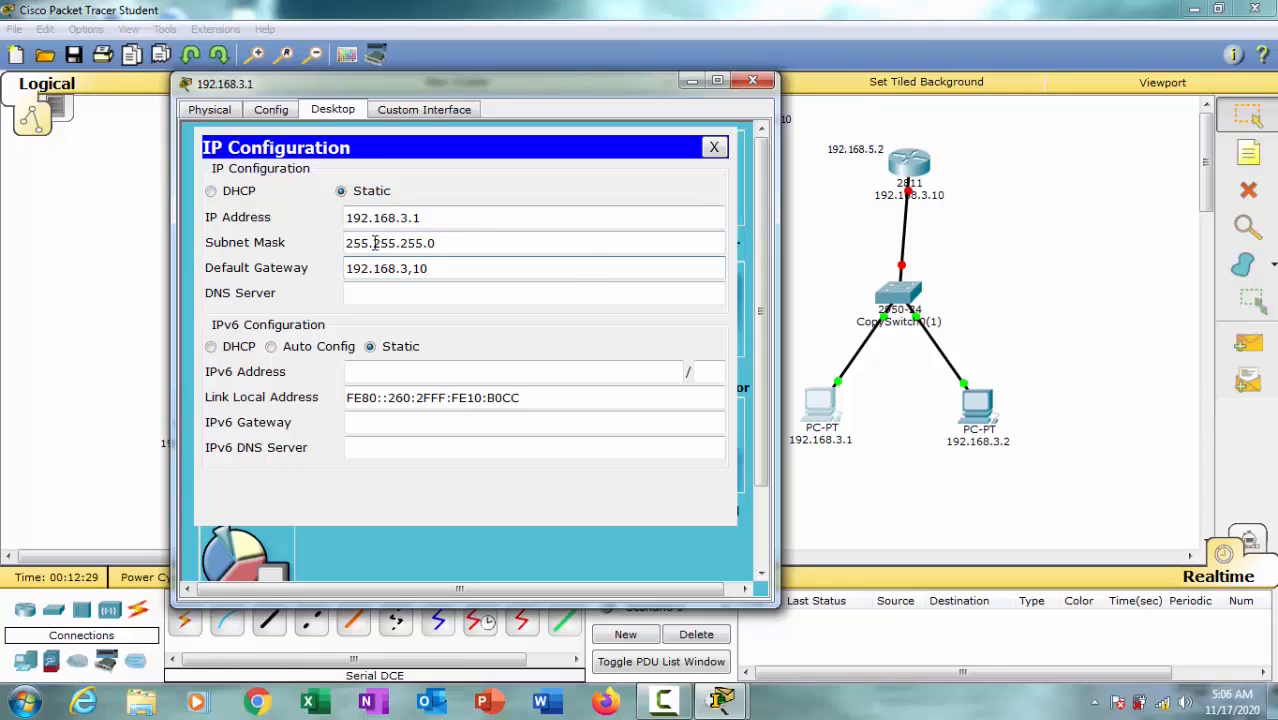
pyautogui.moveTo(436, 270); pyautogui.dragTo(410, 268)
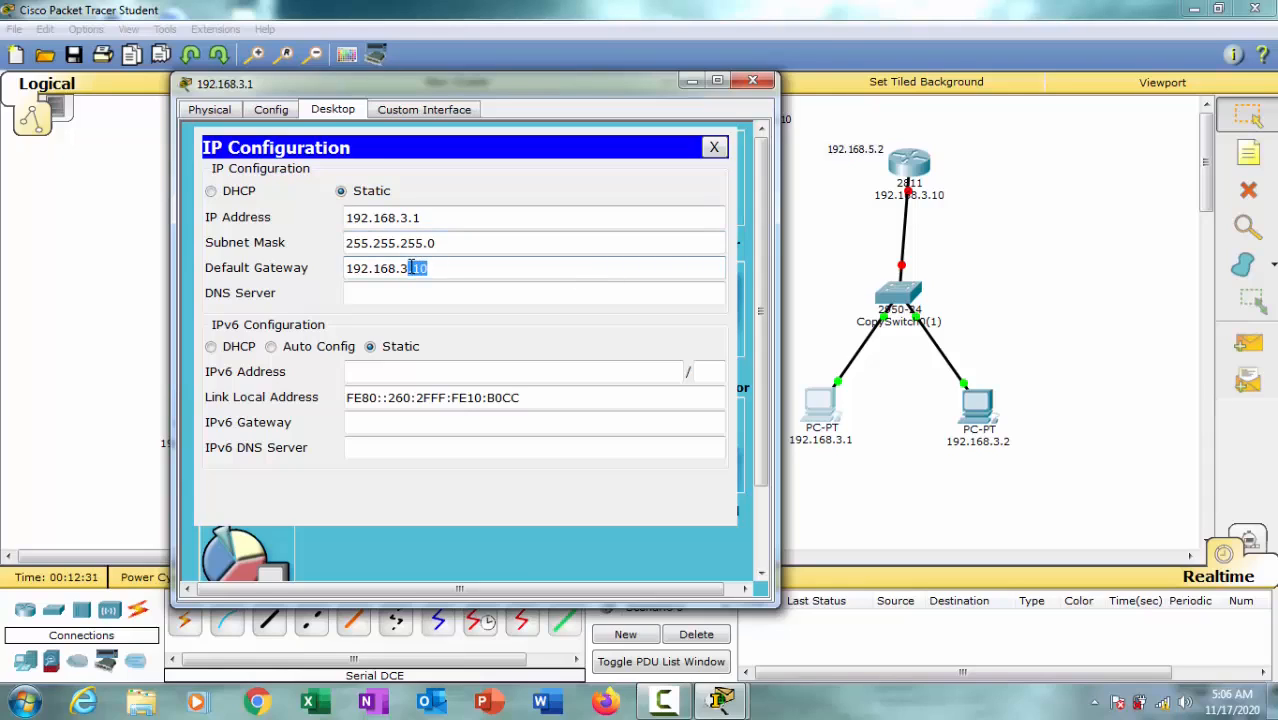
pyautogui.press('BackSpace')
pyautogui.click(752, 81)
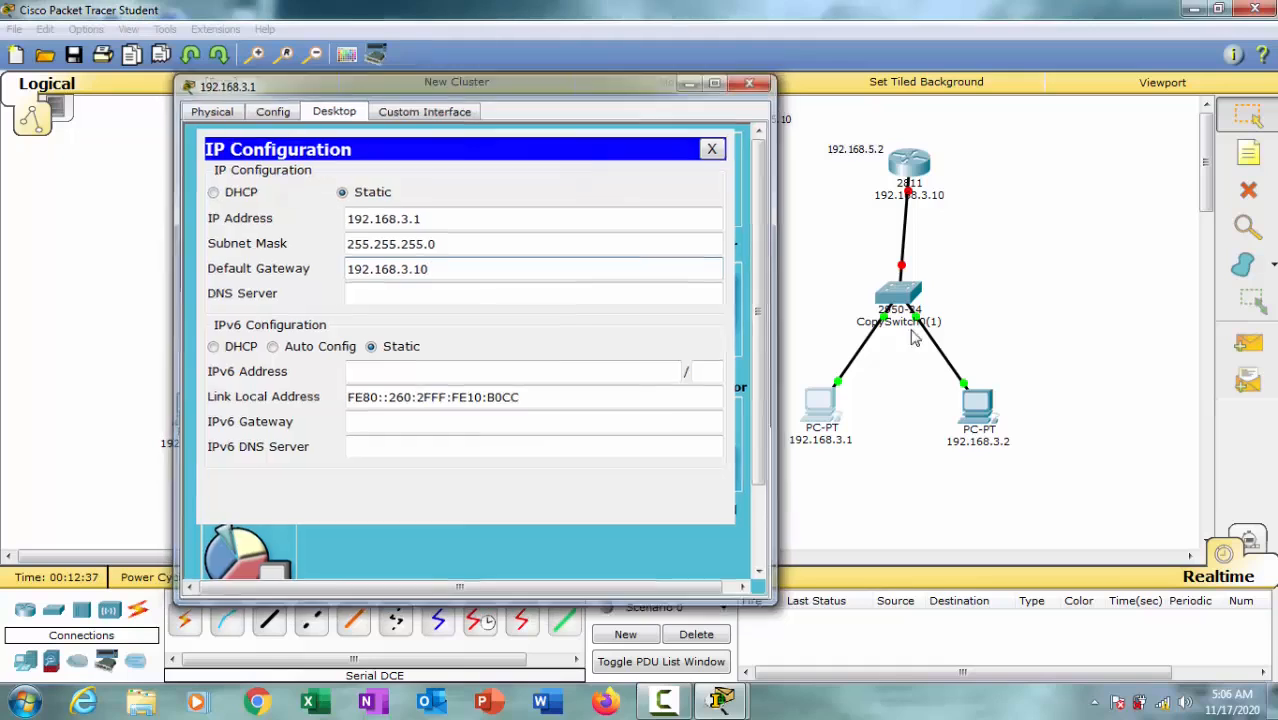
# Step: Give the third network's second PC the static IP address 192.168.3.2 with subnet mask 255.255.255.0
pyautogui.click(977, 405)
pyautogui.click(518, 150)
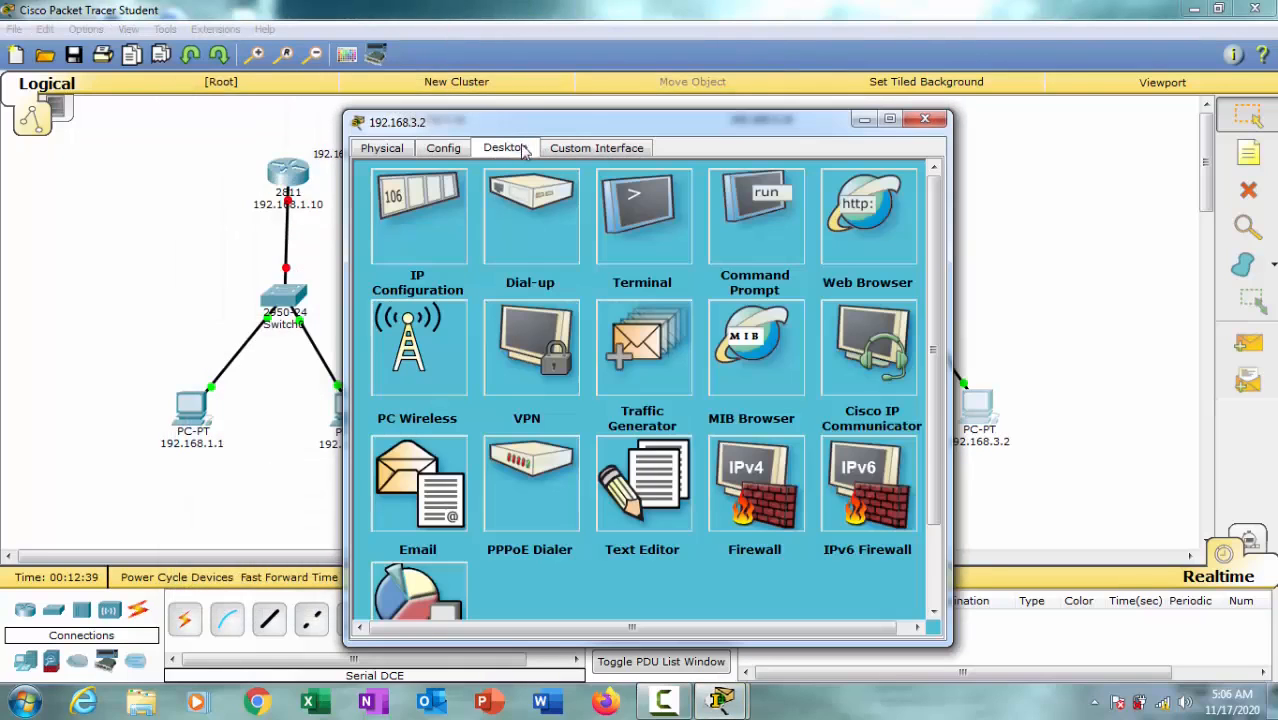
pyautogui.click(455, 225)
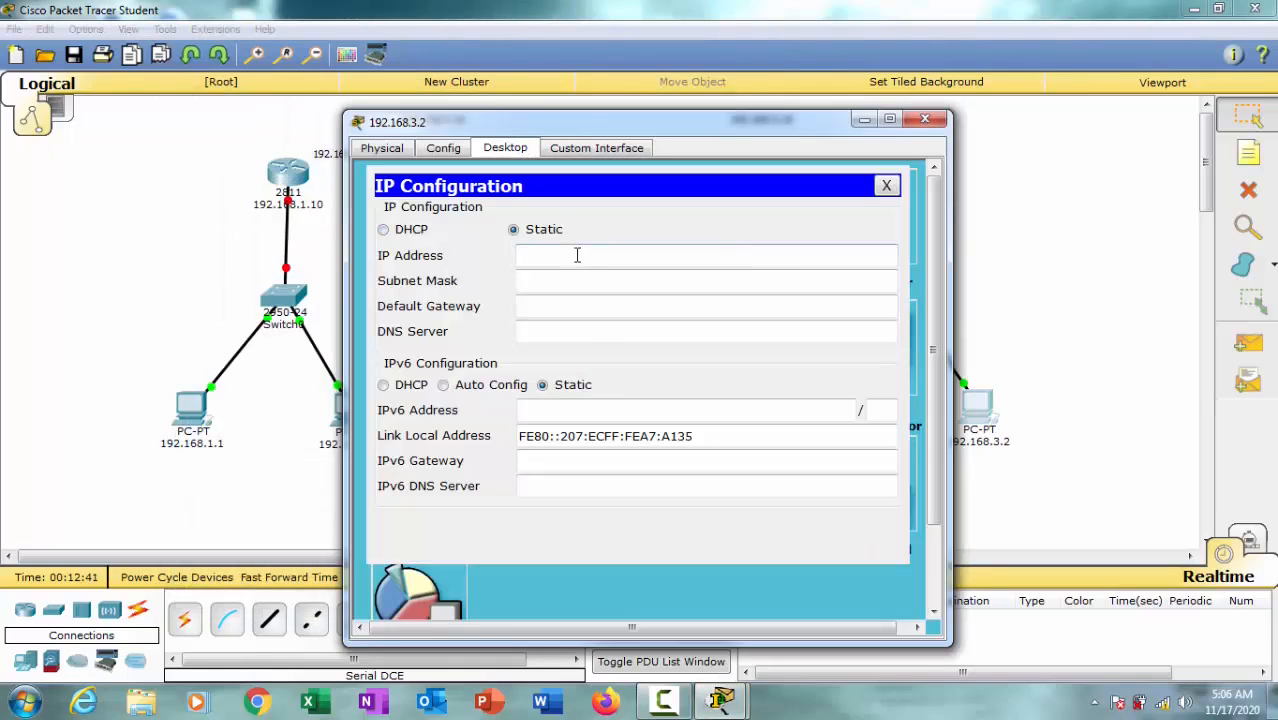
pyautogui.click(577, 255)
pyautogui.write('192.168.1.1')
pyautogui.click(585, 282)
pyautogui.click(593, 307)
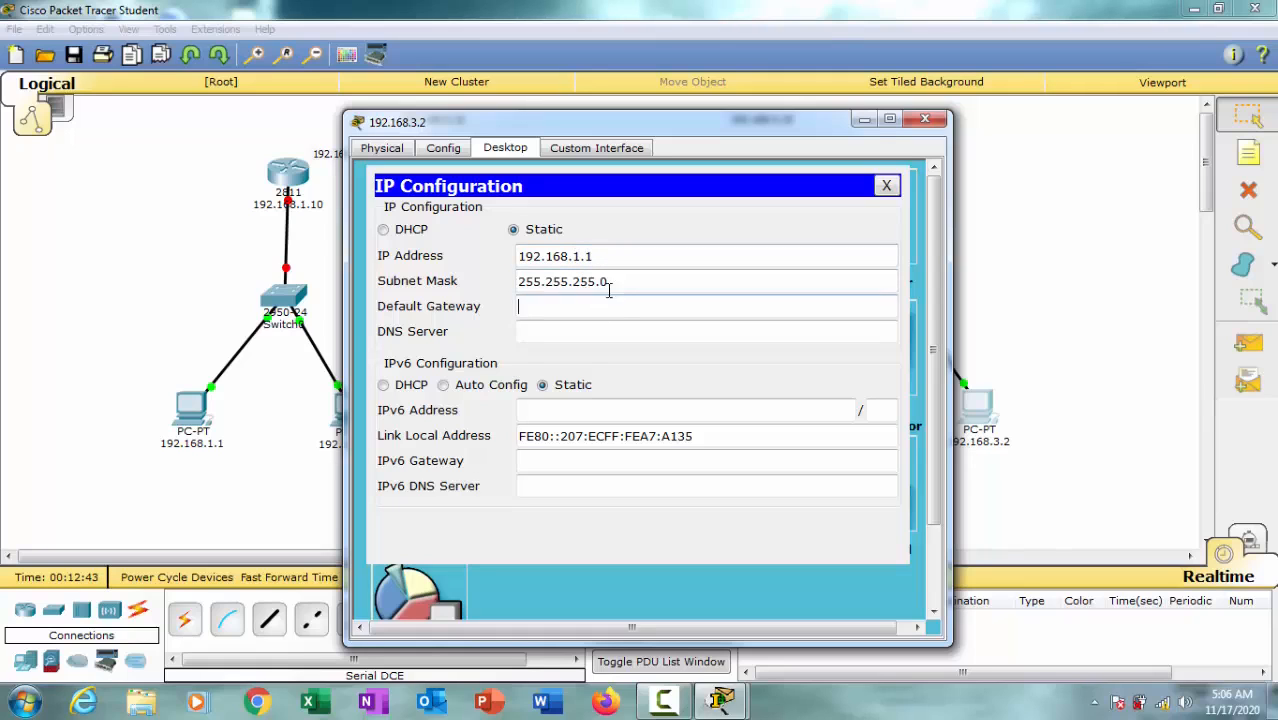
pyautogui.moveTo(642, 128)
pyautogui.mouseDown()
pyautogui.moveTo(528, 120)
pyautogui.moveTo(637, 129)
pyautogui.mouseUp()
pyautogui.moveTo(577, 259); pyautogui.dragTo(556, 259)
pyautogui.write('3')
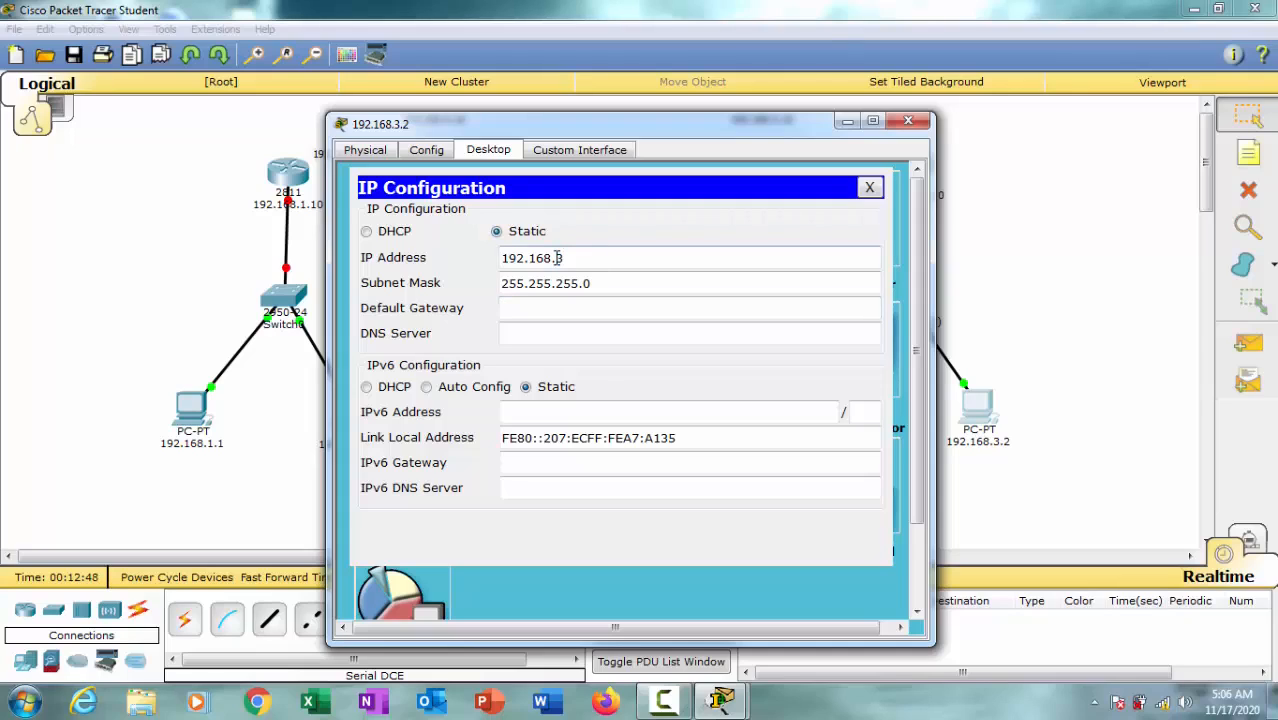
# Step: Set the default gateway of PC 192.168.3.2 to 192.168.3.10, close its device window and nudge the third router slightly
pyautogui.click(563, 309)
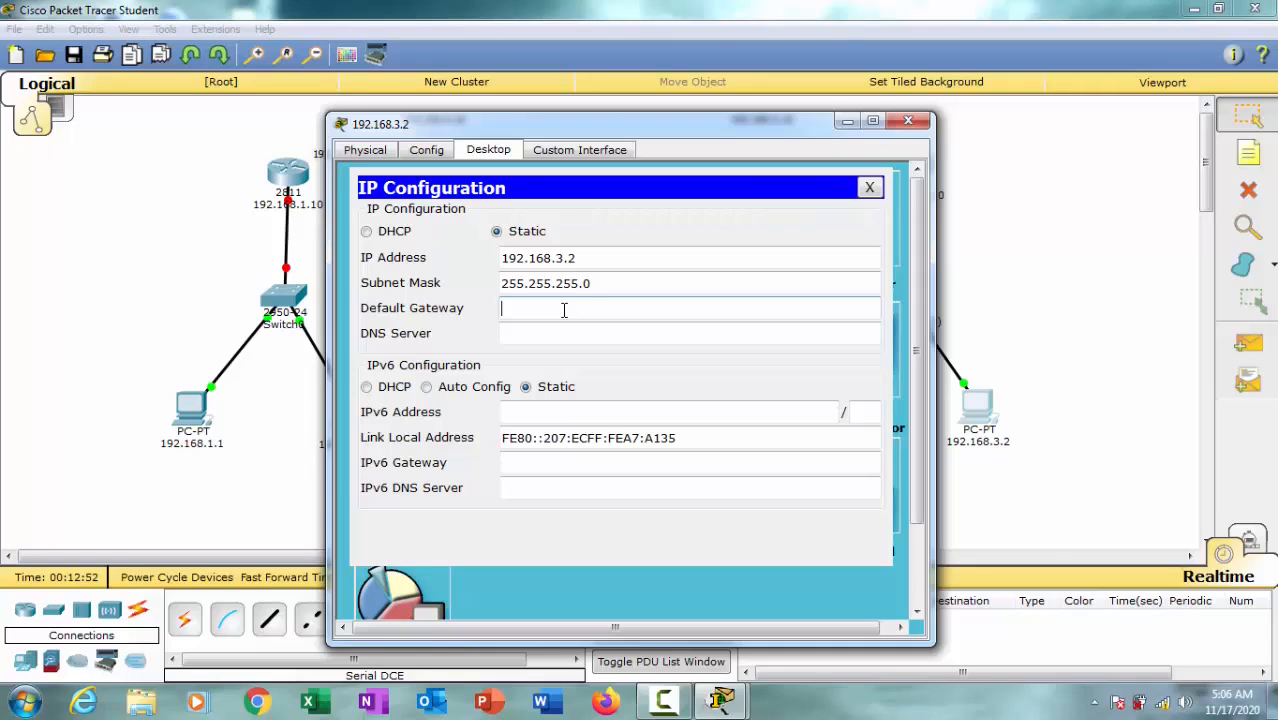
pyautogui.write('192.168.1.1')
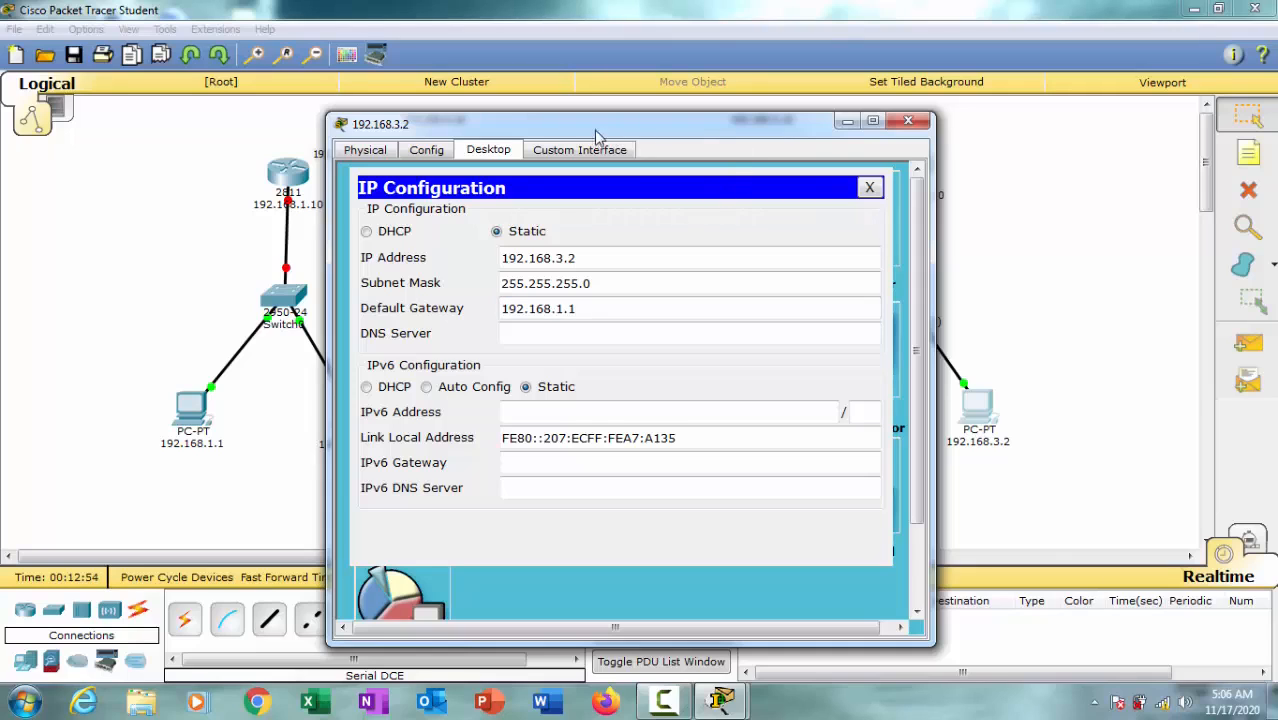
pyautogui.moveTo(693, 133); pyautogui.dragTo(607, 123)
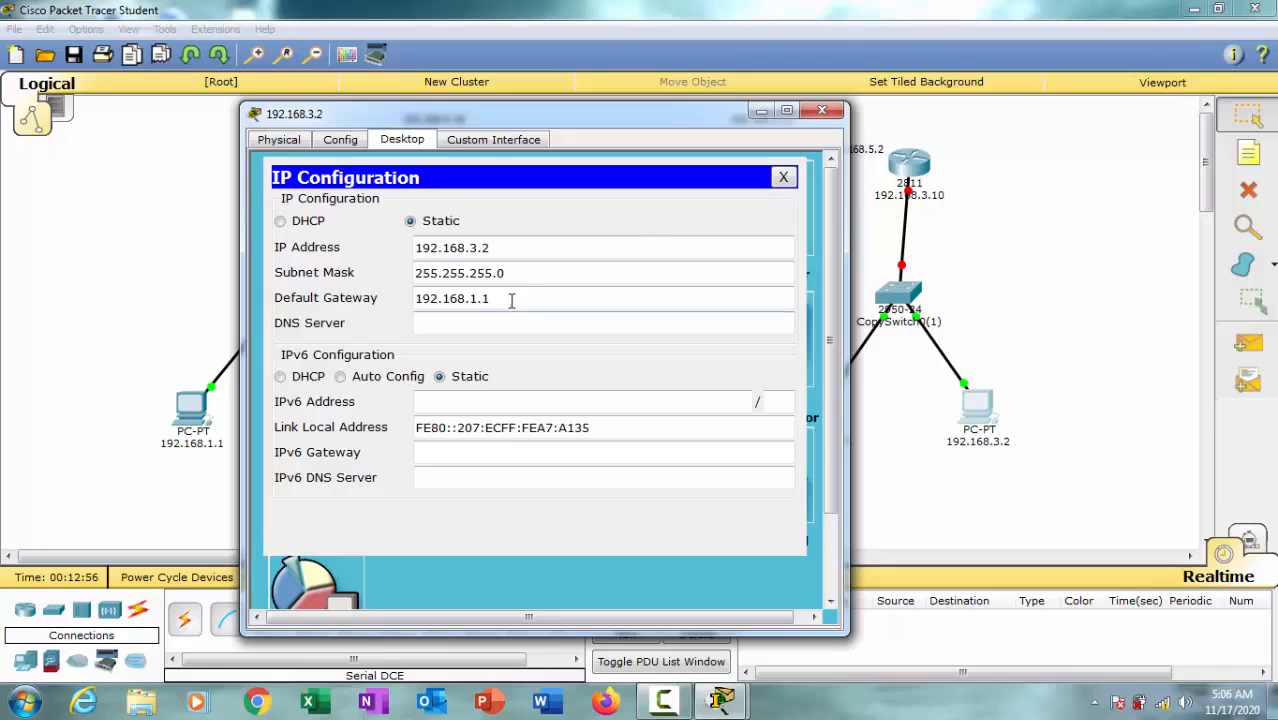
pyautogui.moveTo(511, 297); pyautogui.dragTo(478, 302)
pyautogui.write('3')
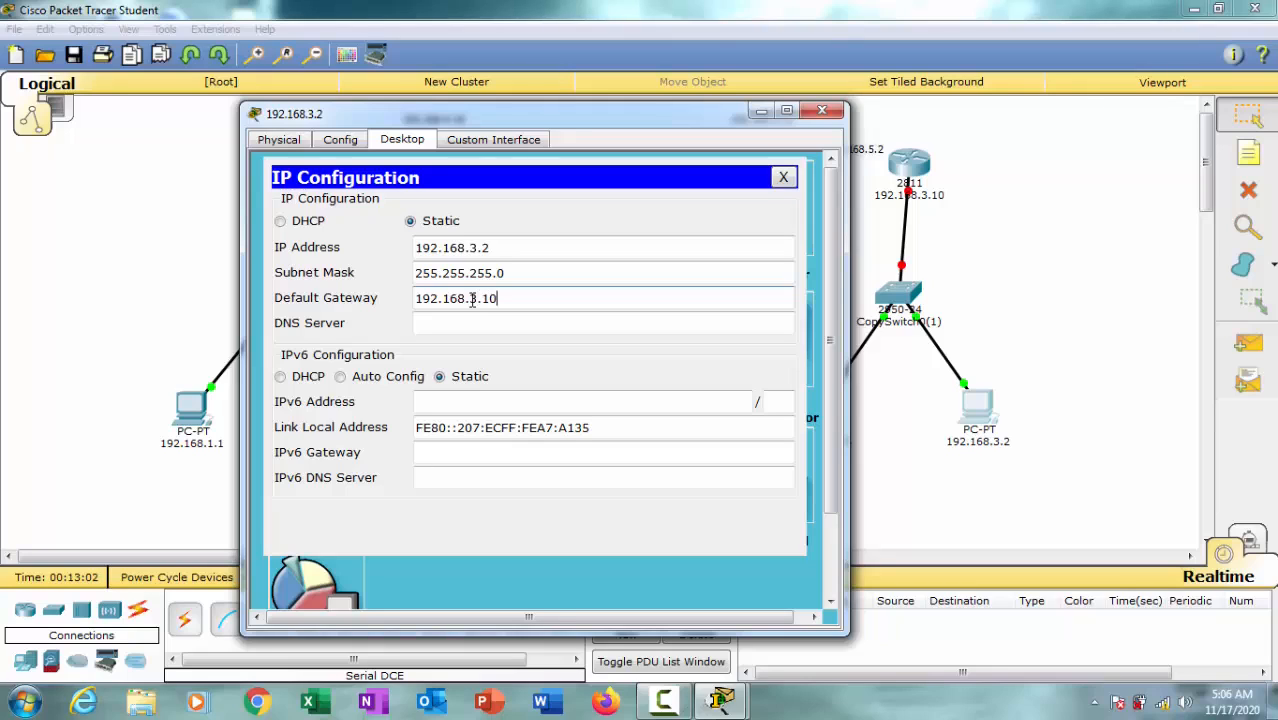
pyautogui.click(823, 111)
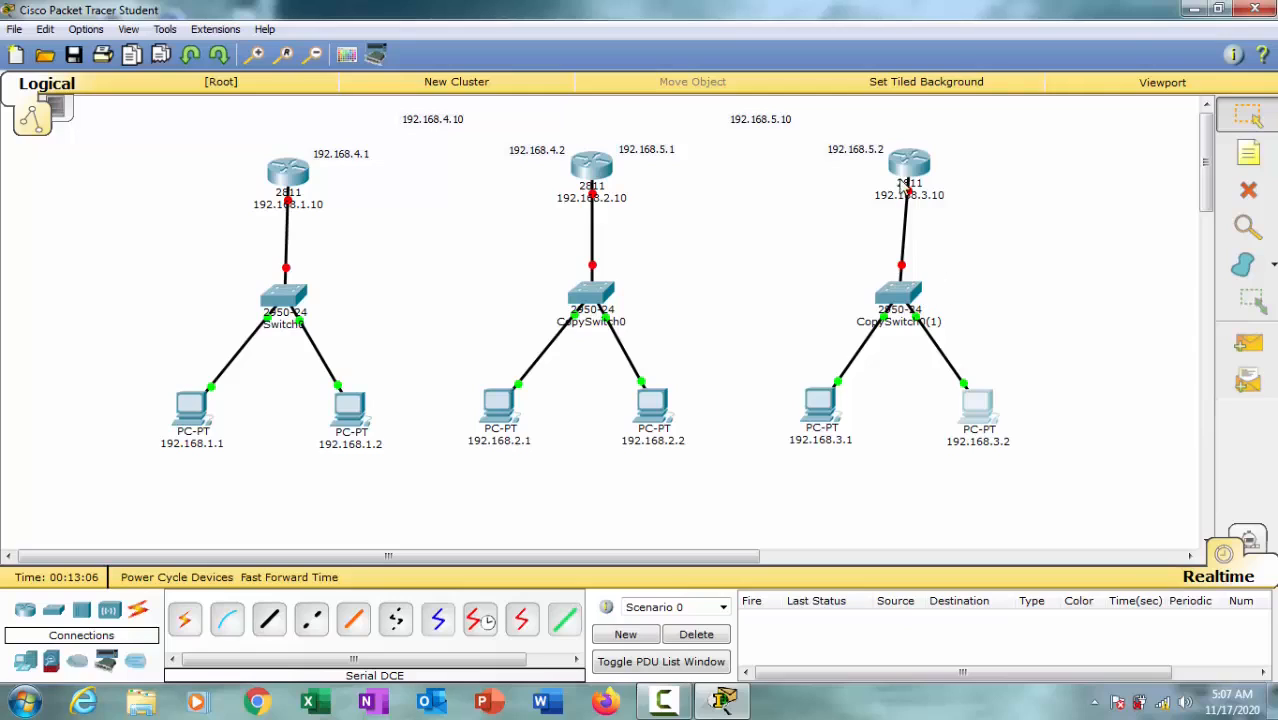
pyautogui.moveTo(902, 180); pyautogui.dragTo(899, 184)
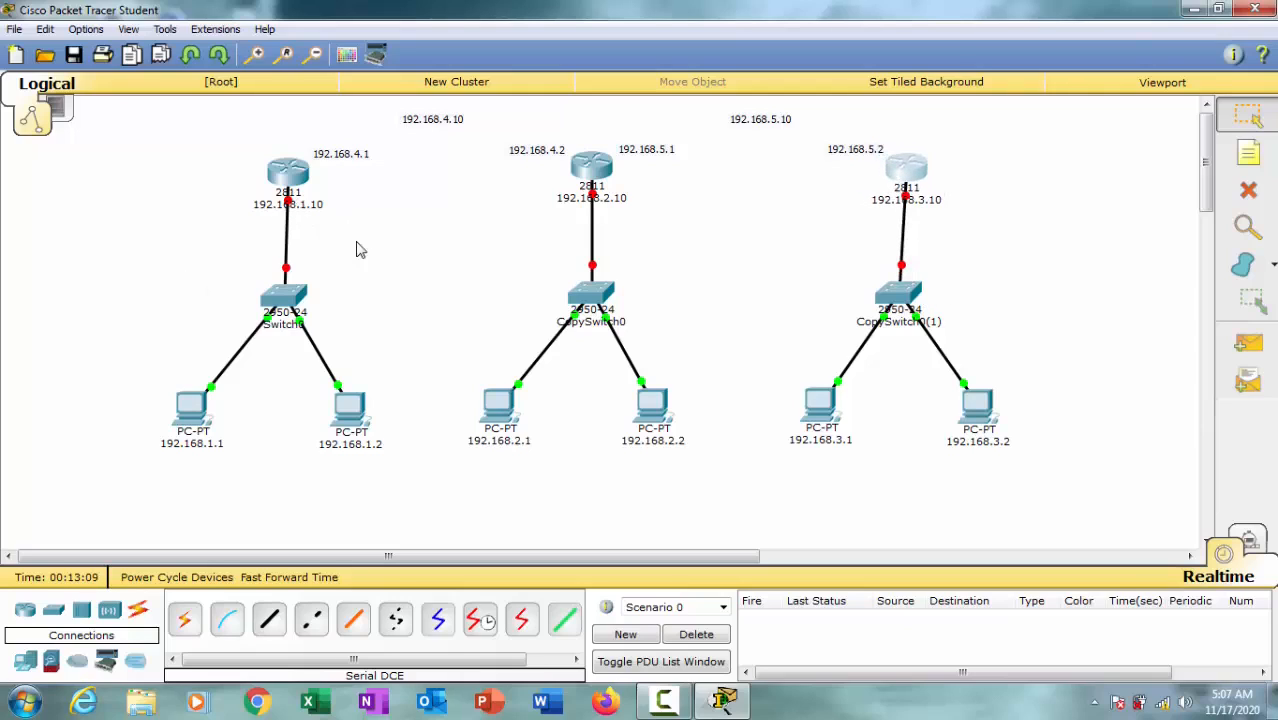
# Step: Open the configuration of the first network's router and turn on its FastEthernet0/0 port
pyautogui.click(314, 182)
pyautogui.click(312, 180)
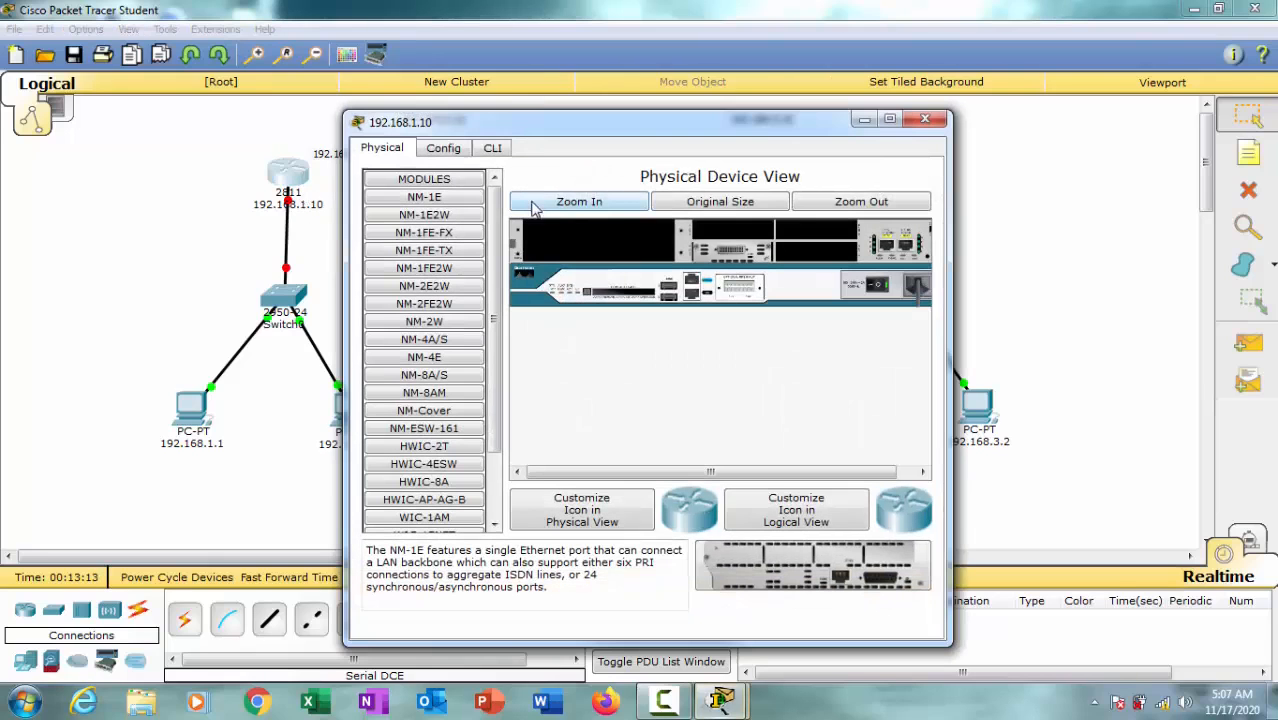
pyautogui.click(452, 152)
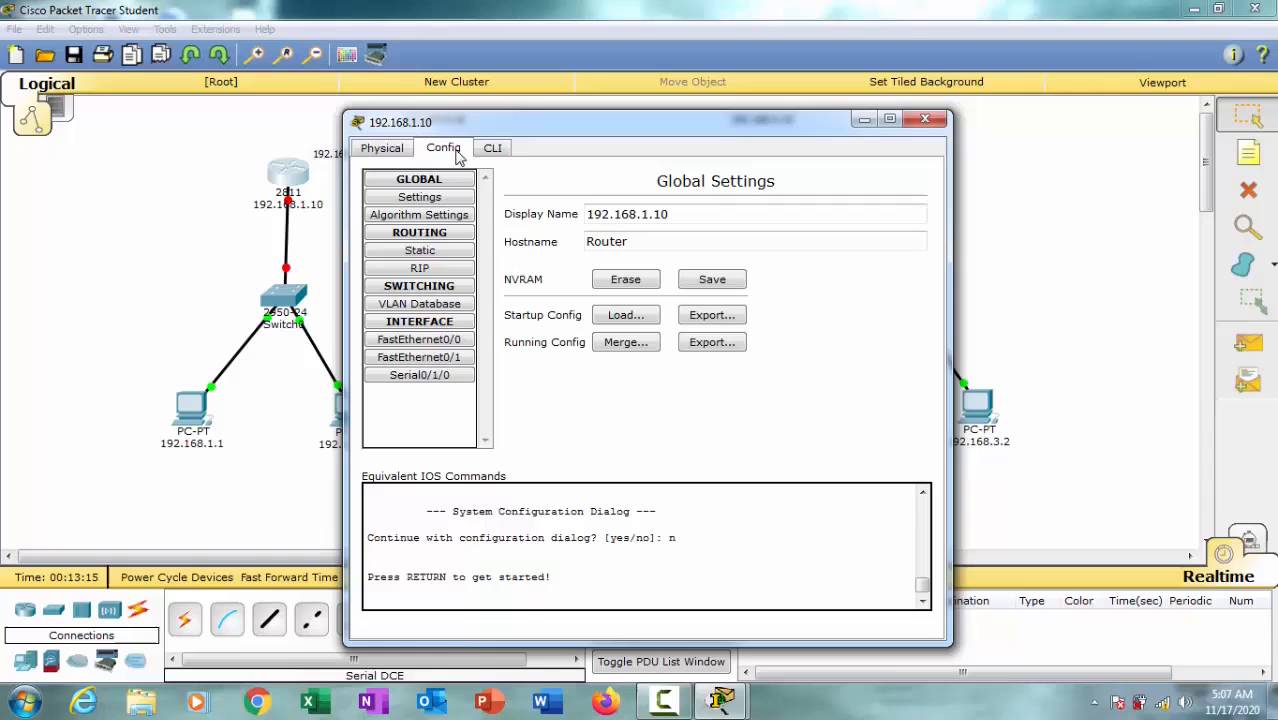
pyautogui.click(442, 340)
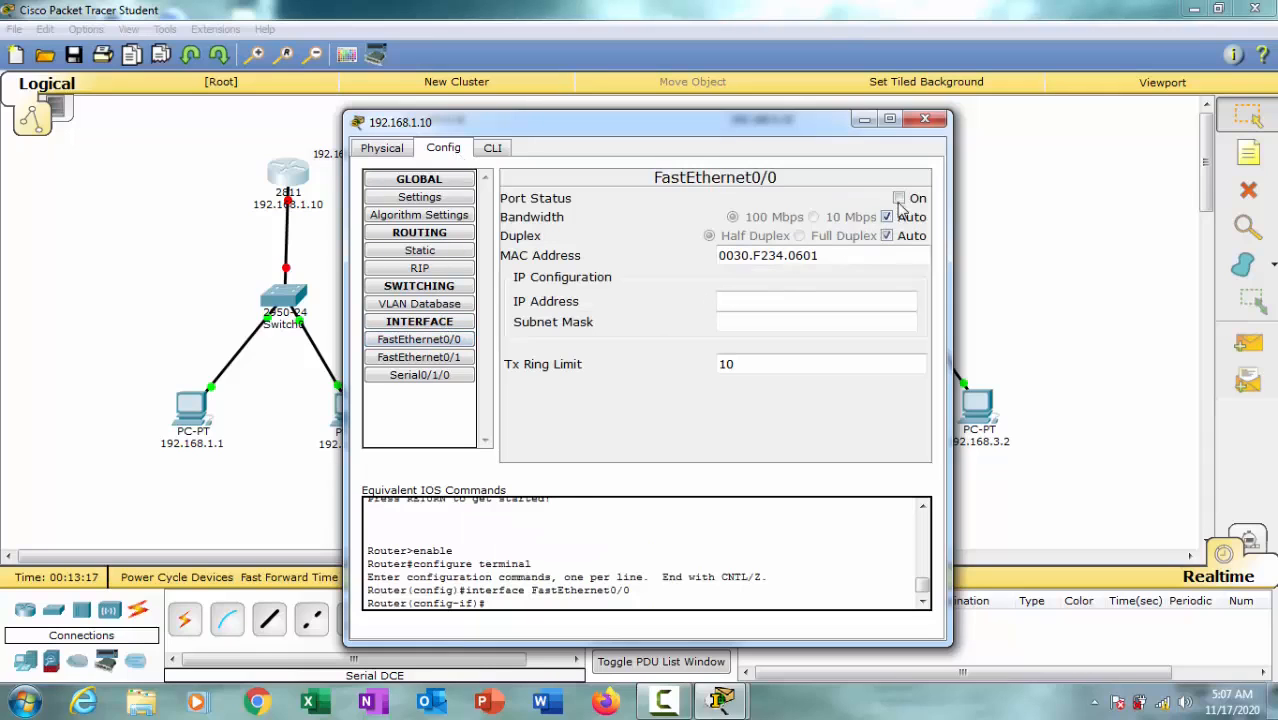
pyautogui.moveTo(651, 124)
pyautogui.mouseDown()
pyautogui.moveTo(673, 122)
pyautogui.moveTo(648, 121)
pyautogui.mouseUp()
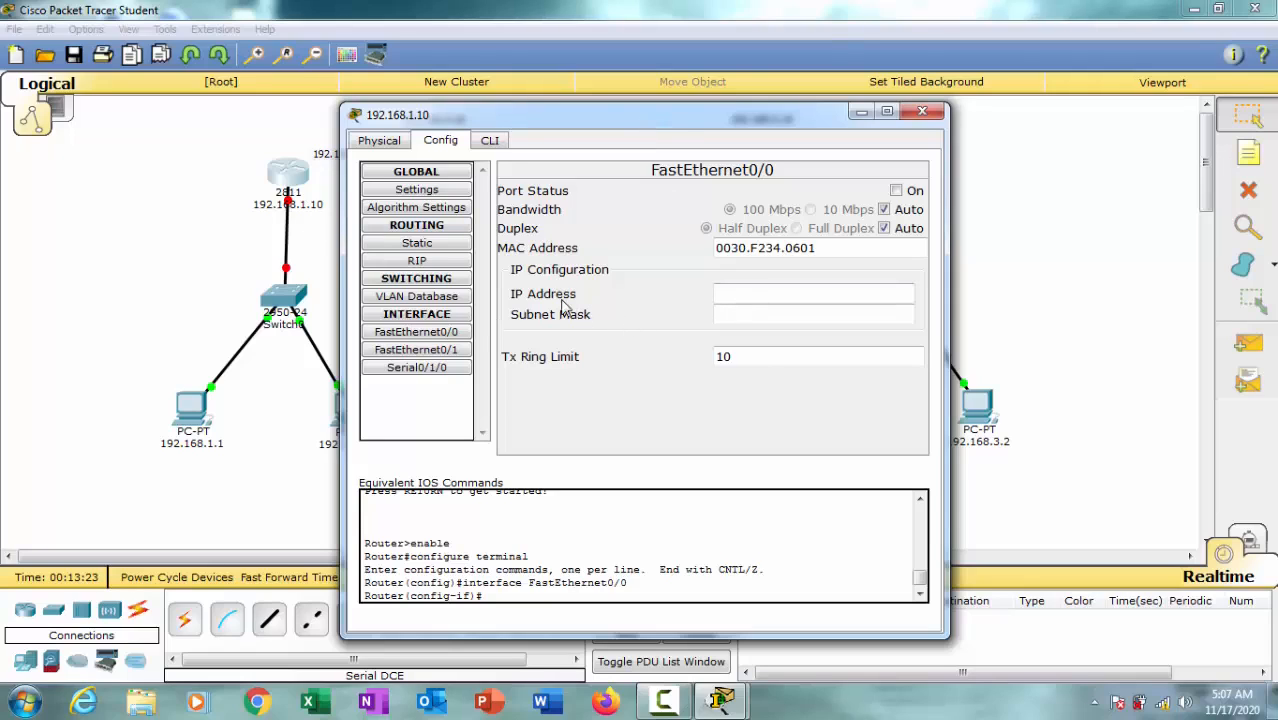
pyautogui.click(896, 190)
# Step: Assign IP address 192.168.1.10 with subnet mask 255.255.255.0 to the first router's FastEthernet0/0 and close its device window
pyautogui.click(781, 296)
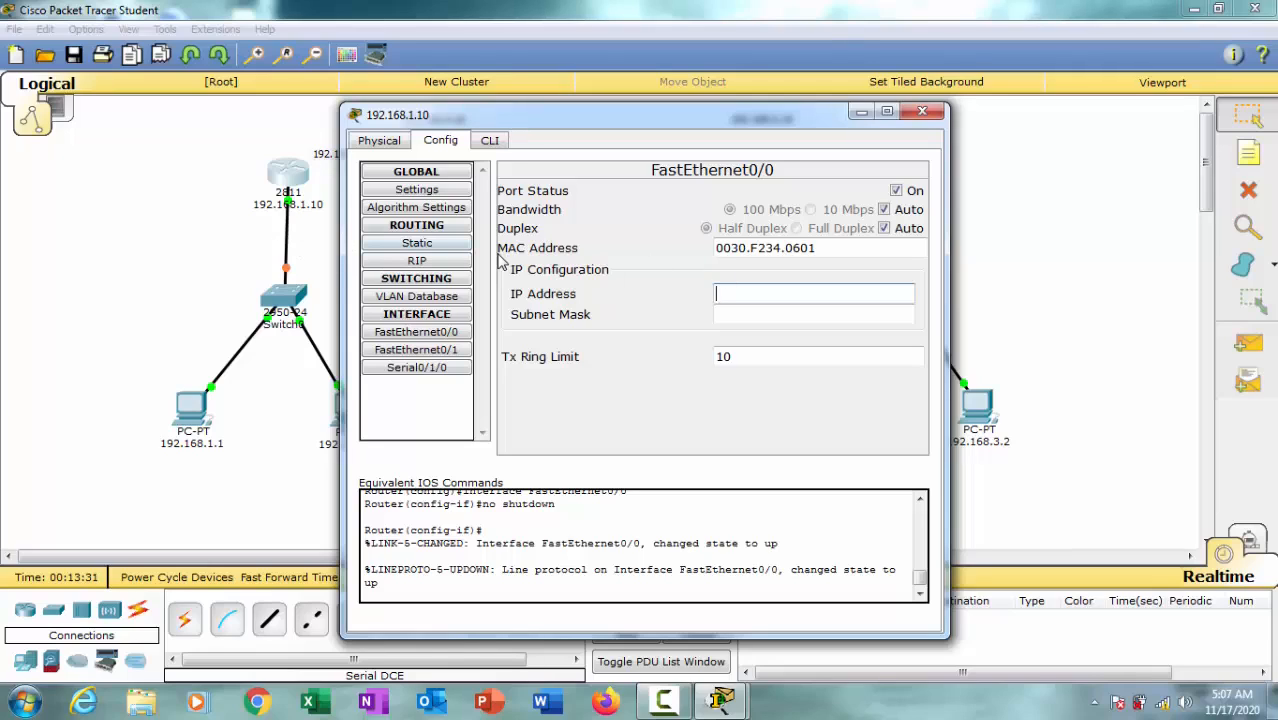
pyautogui.write('192.168.1.10')
pyautogui.click(740, 314)
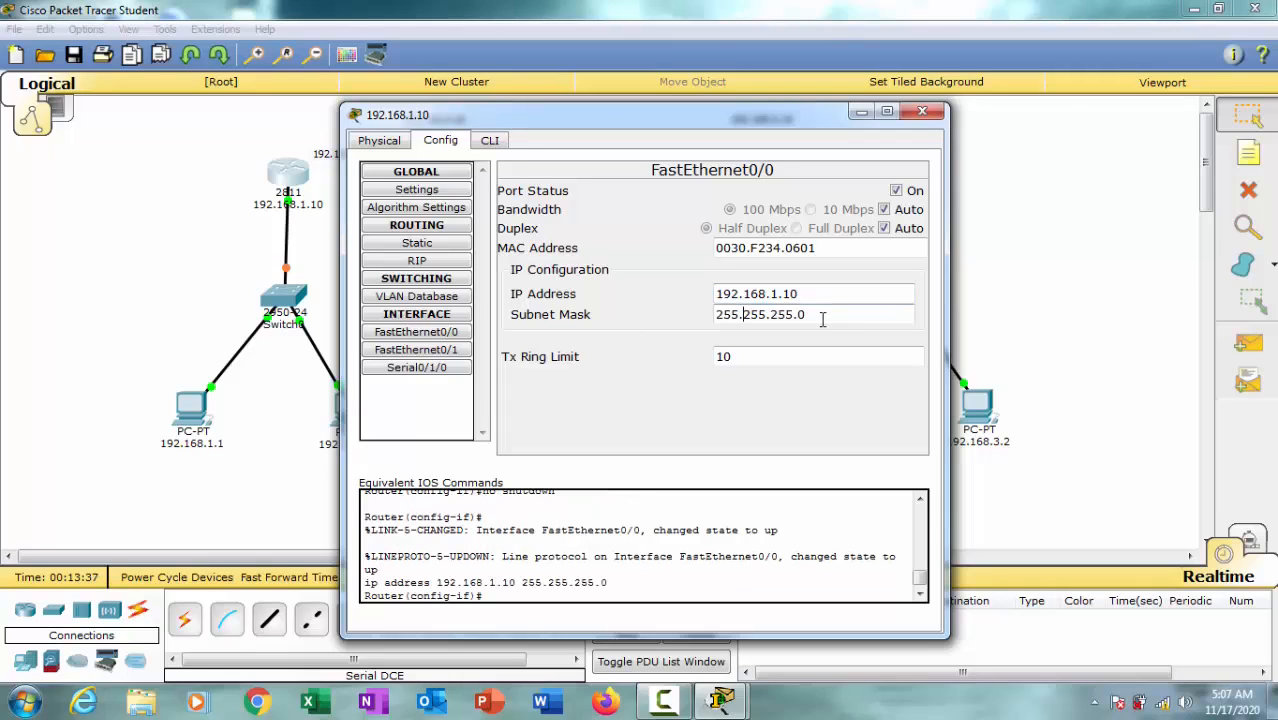
pyautogui.click(922, 111)
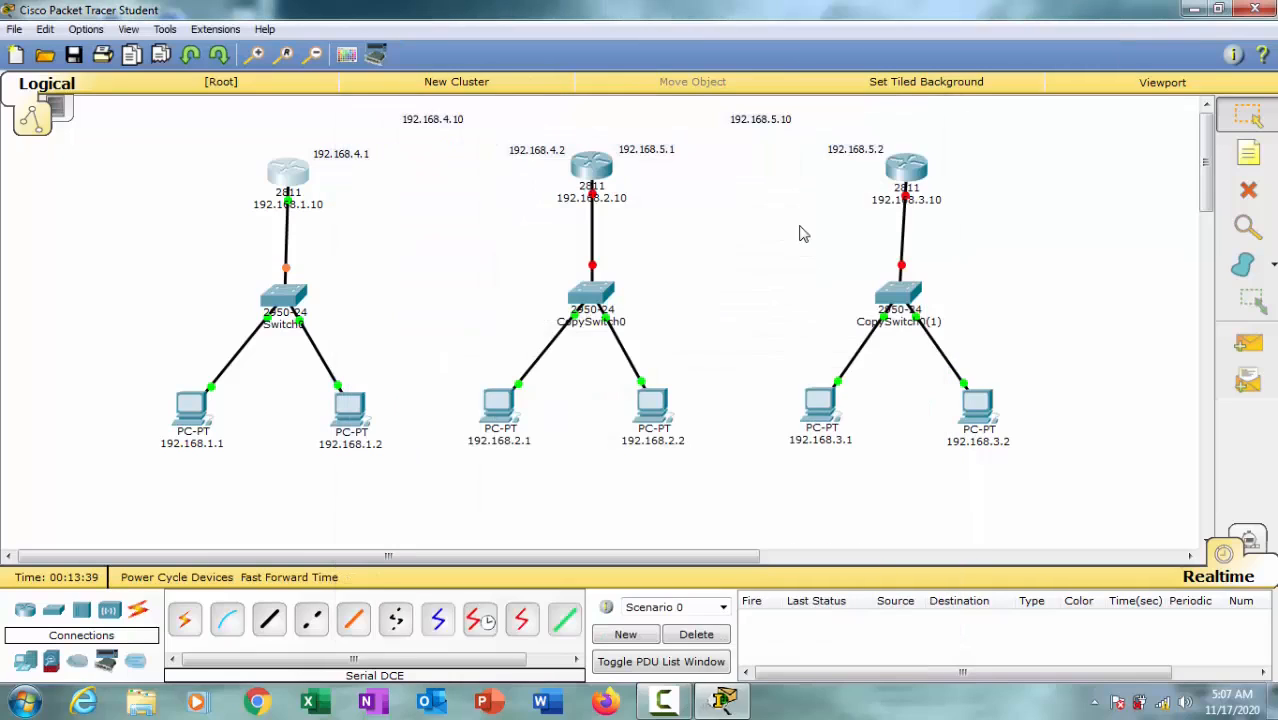
# Step: Open the configuration of the middle network's router and turn on its FastEthernet0/0 port
pyautogui.click(600, 176)
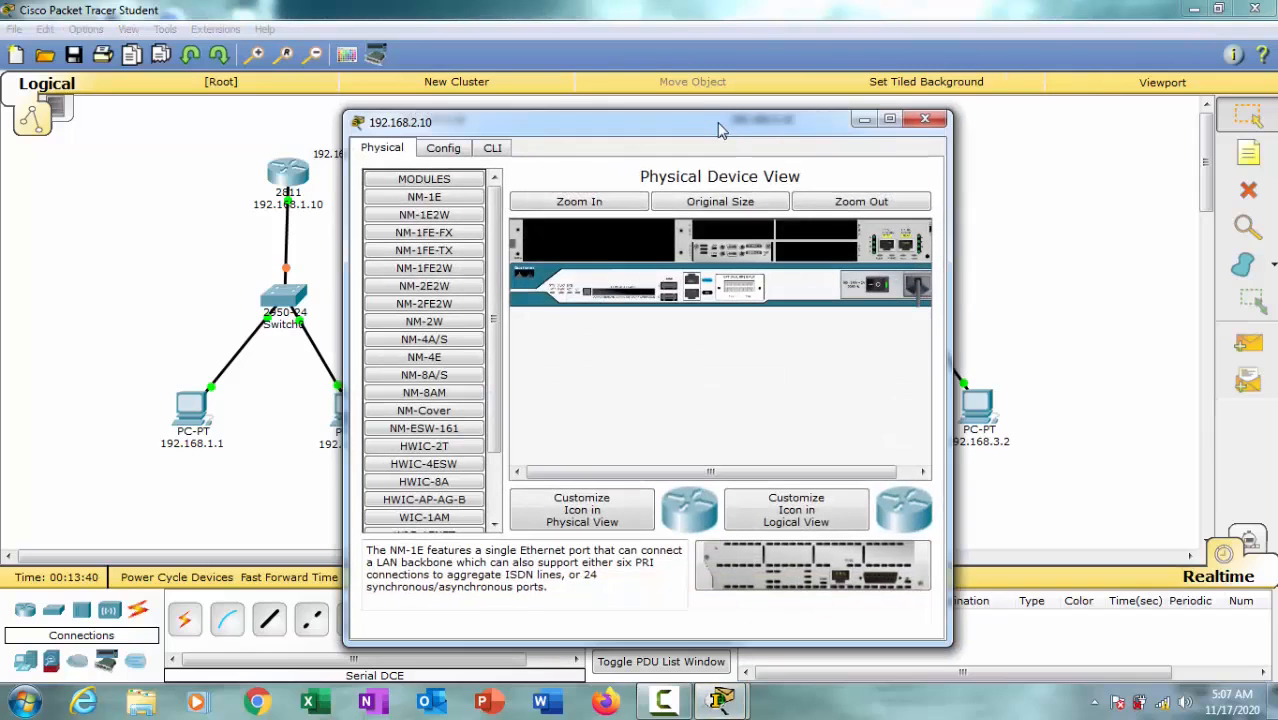
pyautogui.moveTo(775, 120); pyautogui.dragTo(1122, 92)
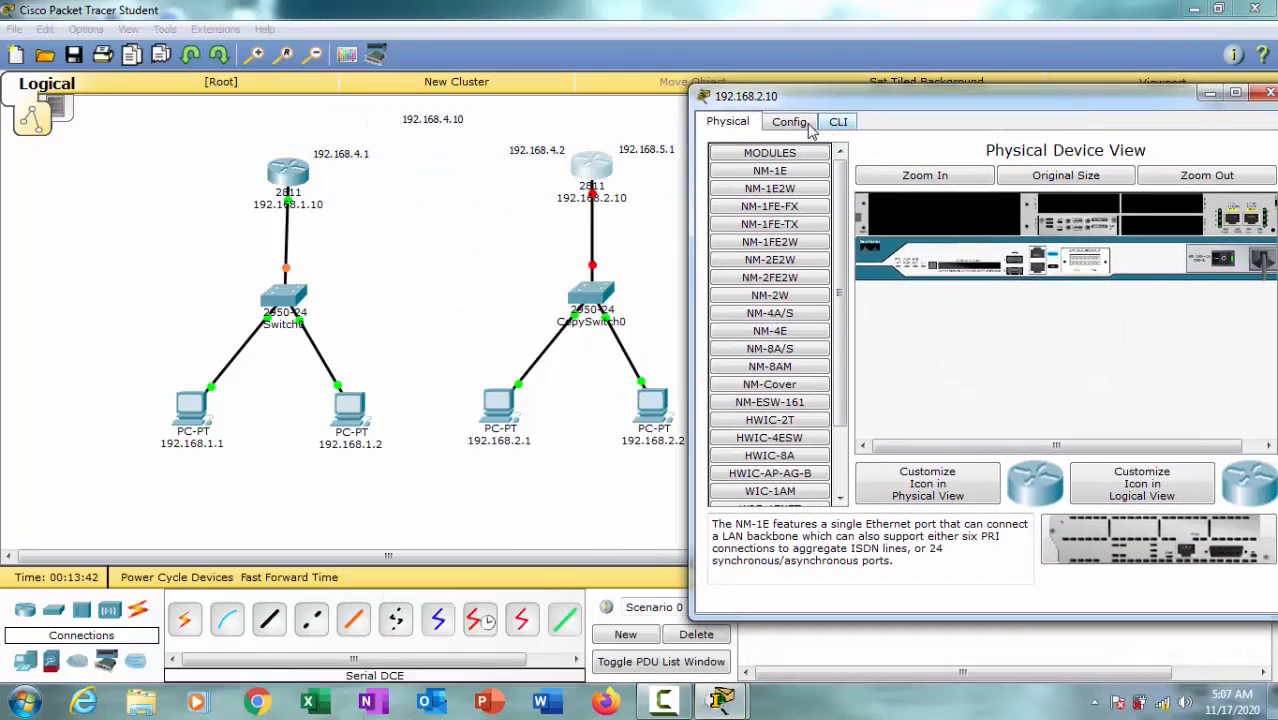
pyautogui.click(806, 125)
pyautogui.moveTo(1043, 112); pyautogui.dragTo(915, 109)
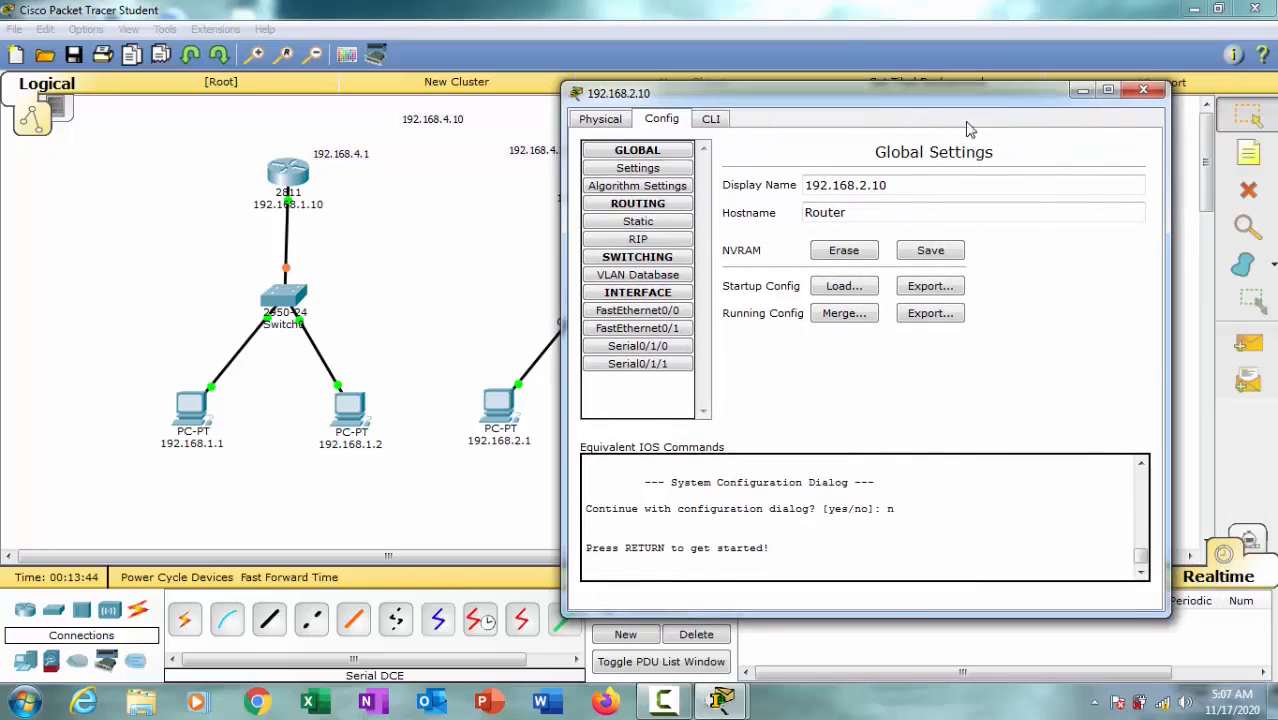
pyautogui.click(672, 312)
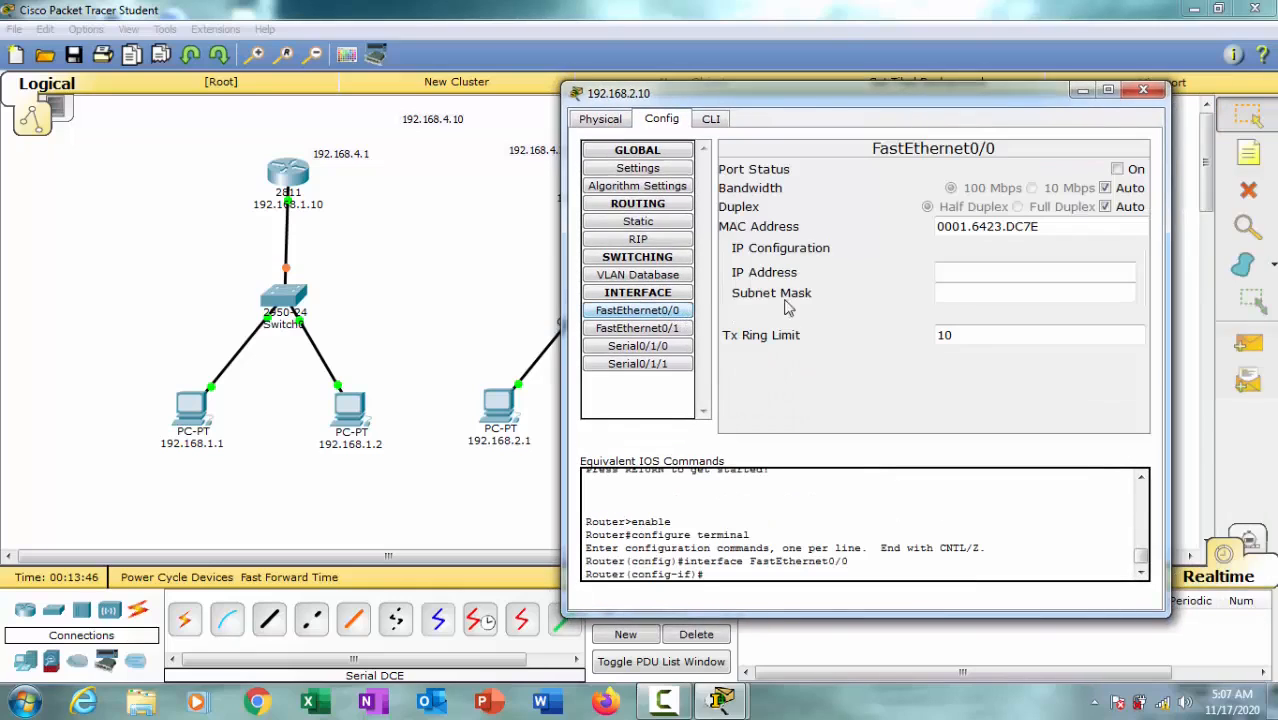
pyautogui.click(672, 314)
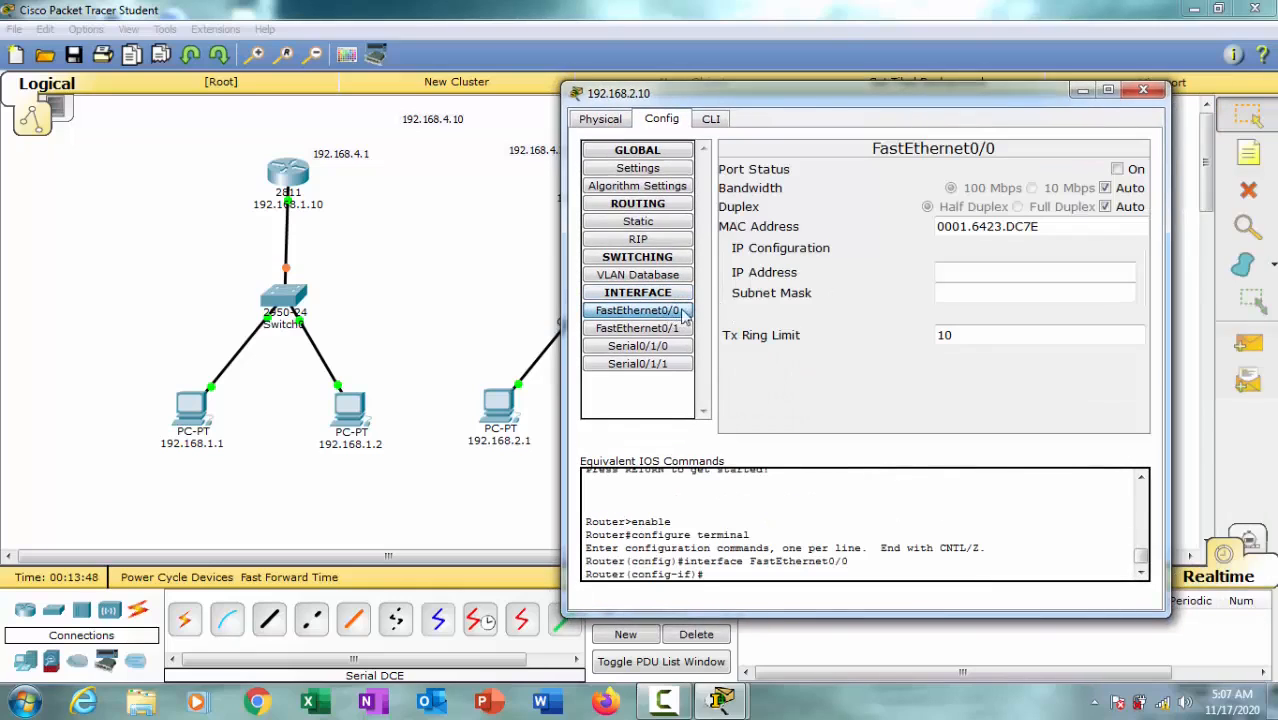
pyautogui.click(1116, 169)
# Step: Assign IP address 192.168.2.10 with subnet mask 255.255.255.0 to the middle router's FastEthernet0/0 and close its device window
pyautogui.click(975, 268)
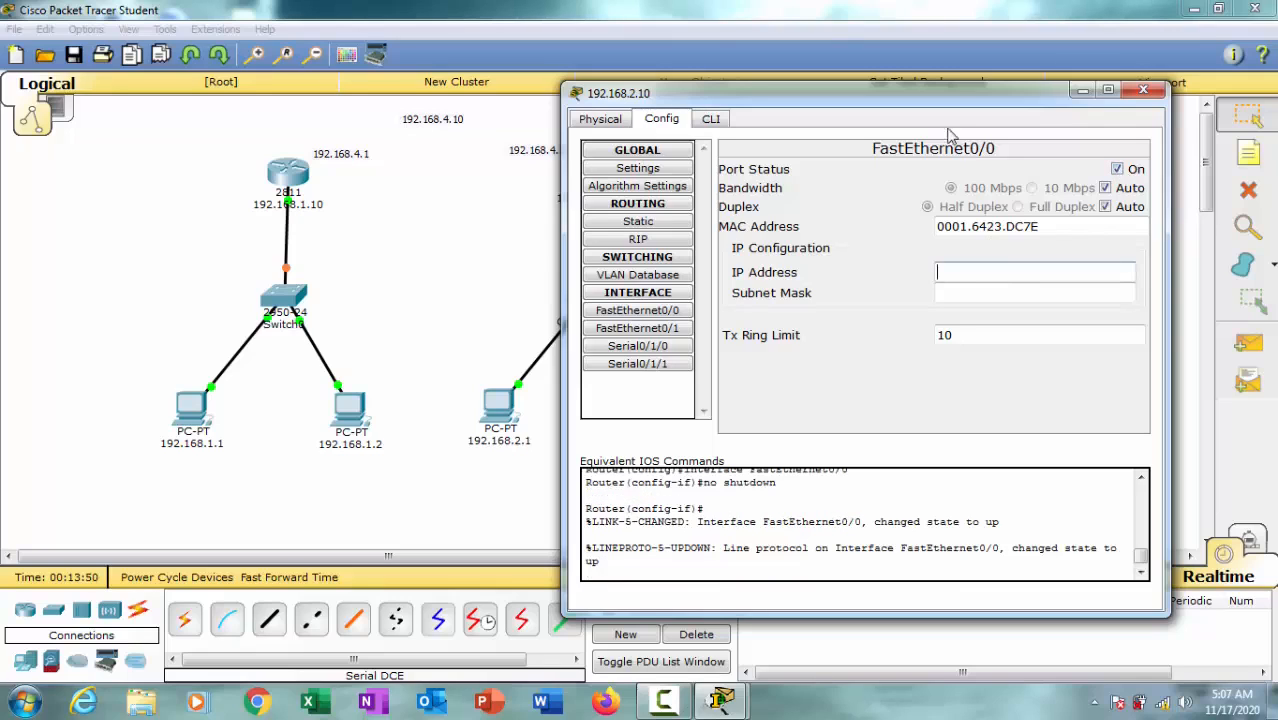
pyautogui.moveTo(945, 100); pyautogui.dragTo(1060, 103)
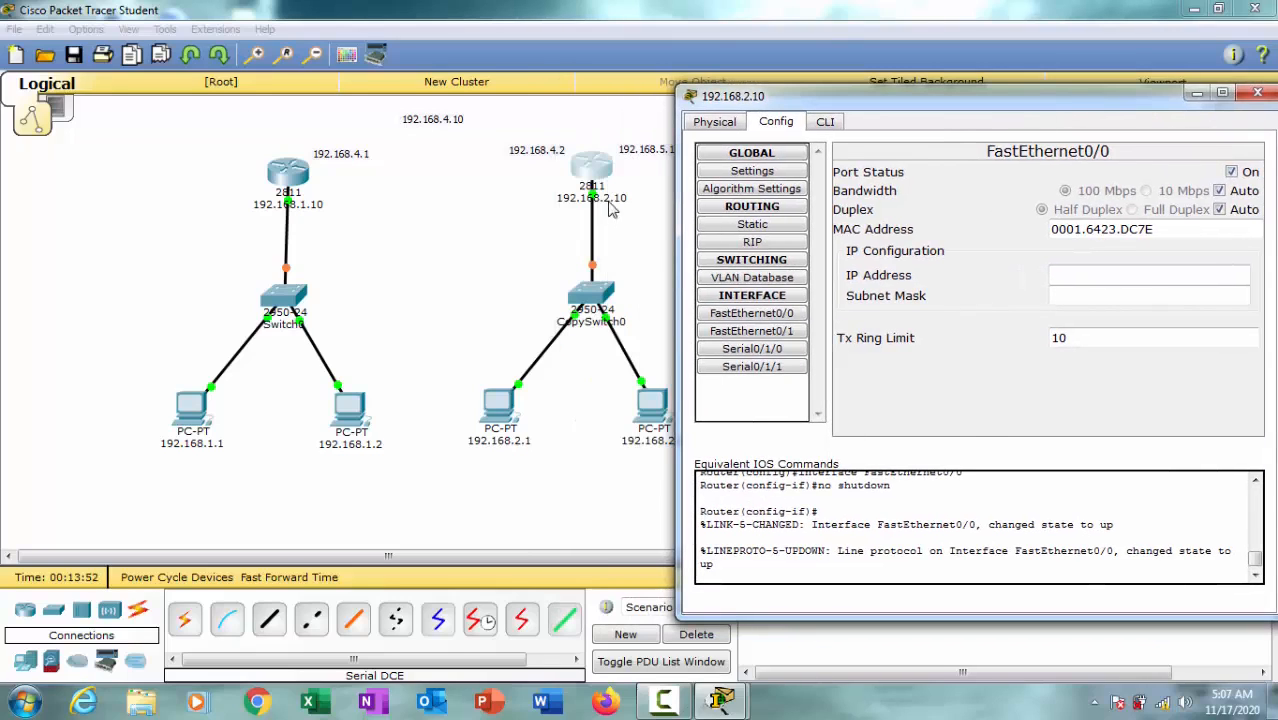
pyautogui.click(1095, 269)
pyautogui.write('192.168.1.1')
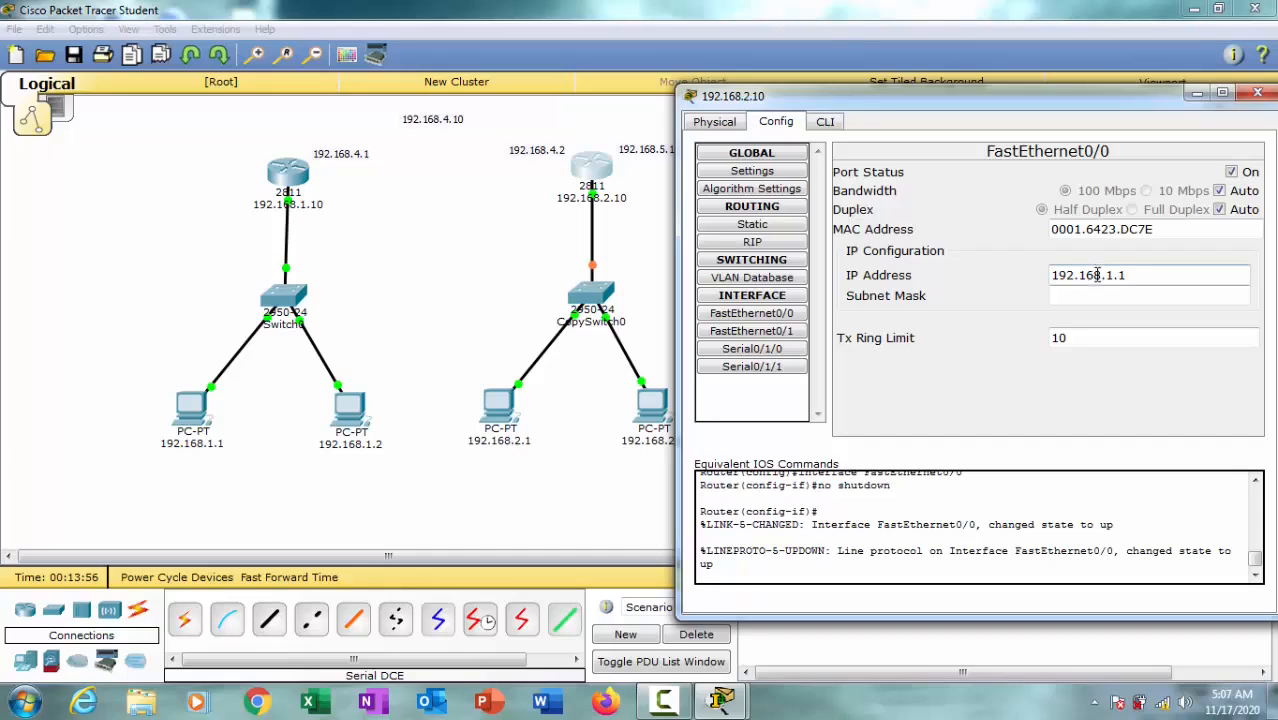
pyautogui.moveTo(1107, 275); pyautogui.dragTo(1182, 274)
pyautogui.write('2.')
pyautogui.click(1190, 298)
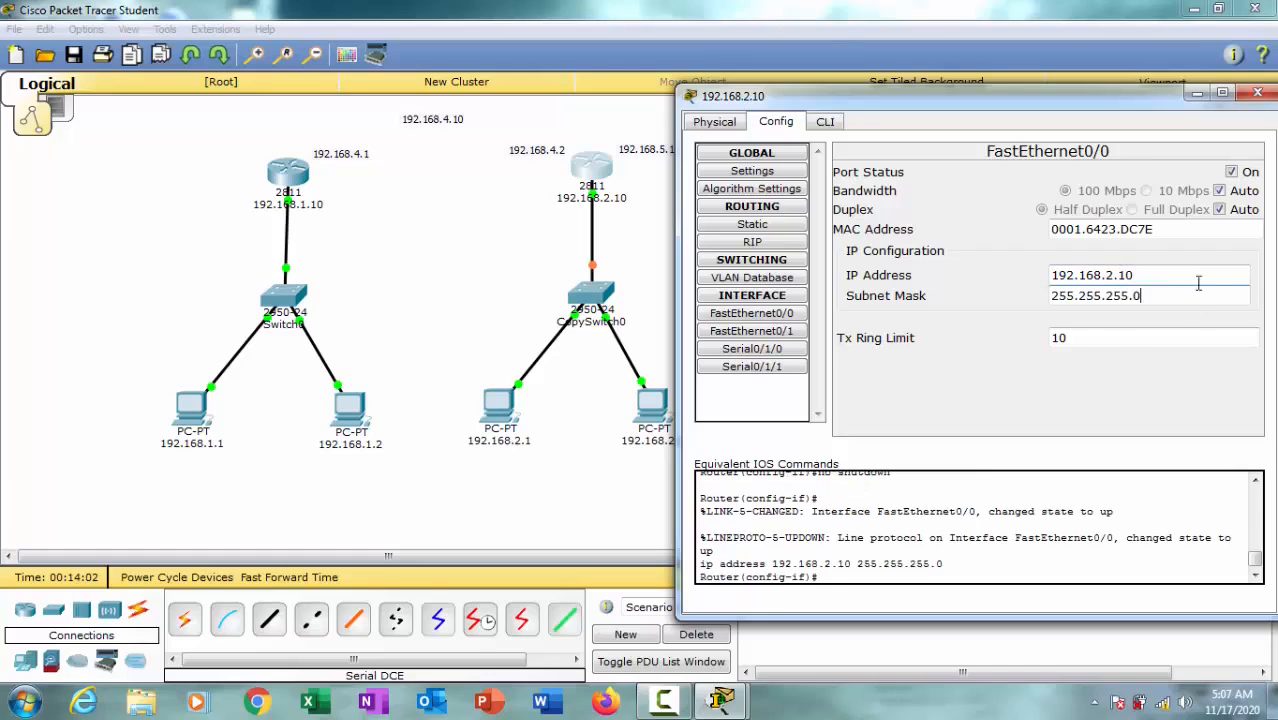
pyautogui.moveTo(1065, 100); pyautogui.dragTo(945, 98)
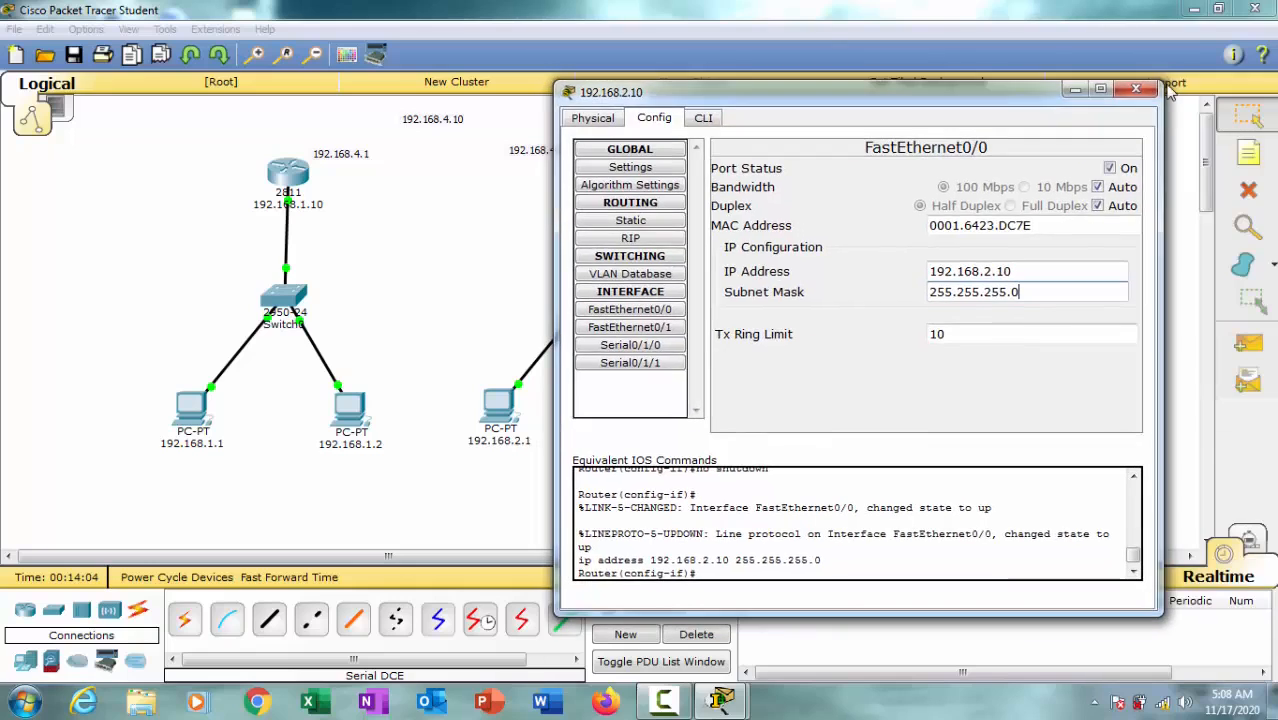
pyautogui.click(1132, 93)
# Step: Open the configuration of the third network's router and turn on its FastEthernet0/0 port
pyautogui.click(905, 172)
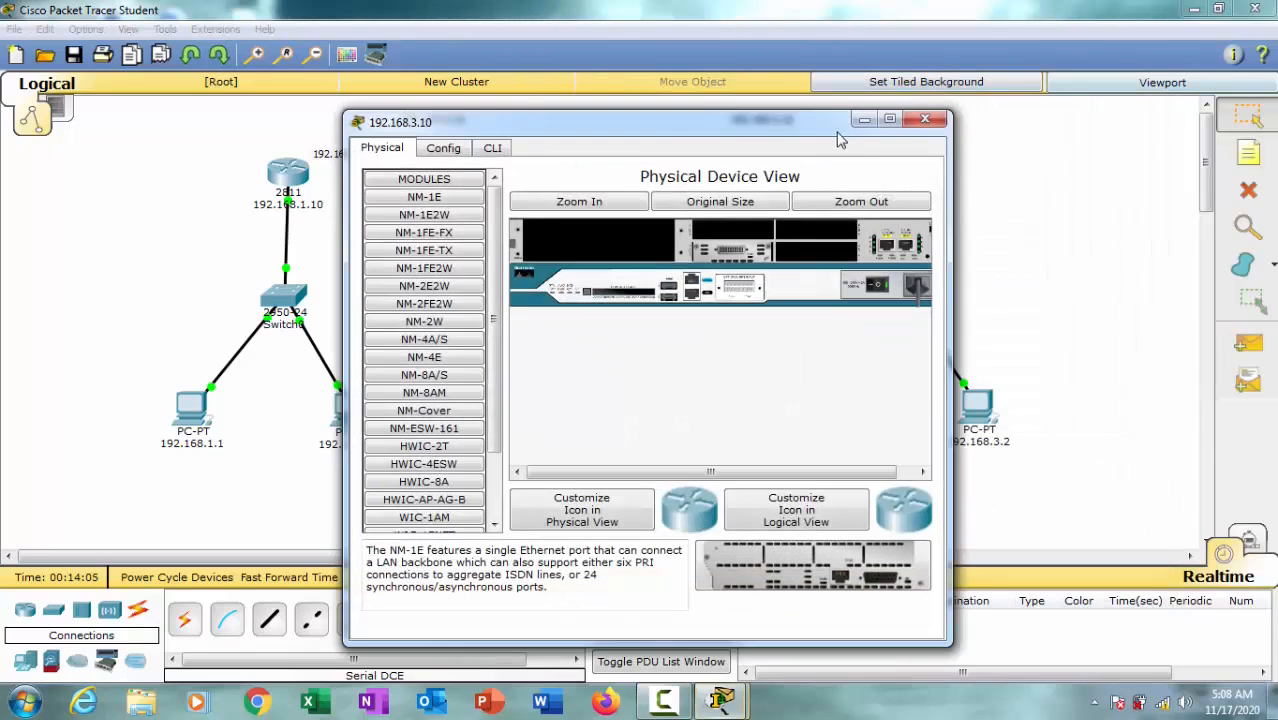
pyautogui.moveTo(686, 115); pyautogui.dragTo(571, 85)
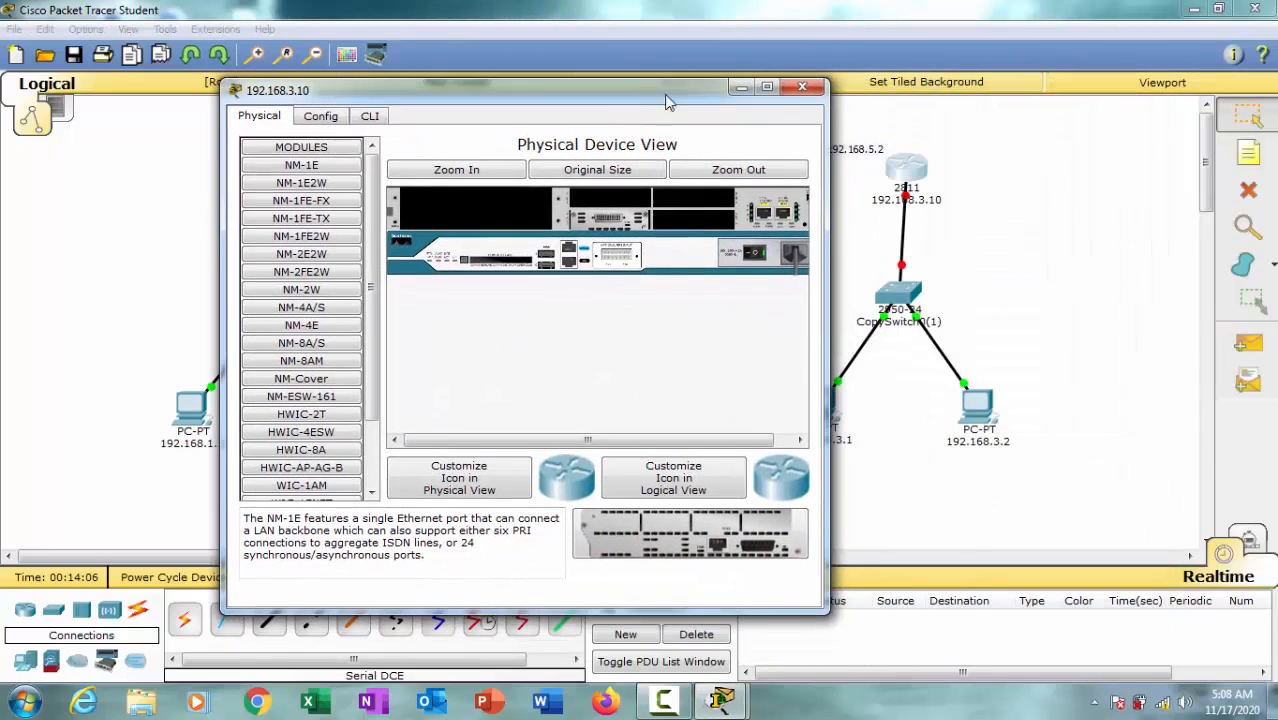
pyautogui.click(320, 115)
pyautogui.click(337, 312)
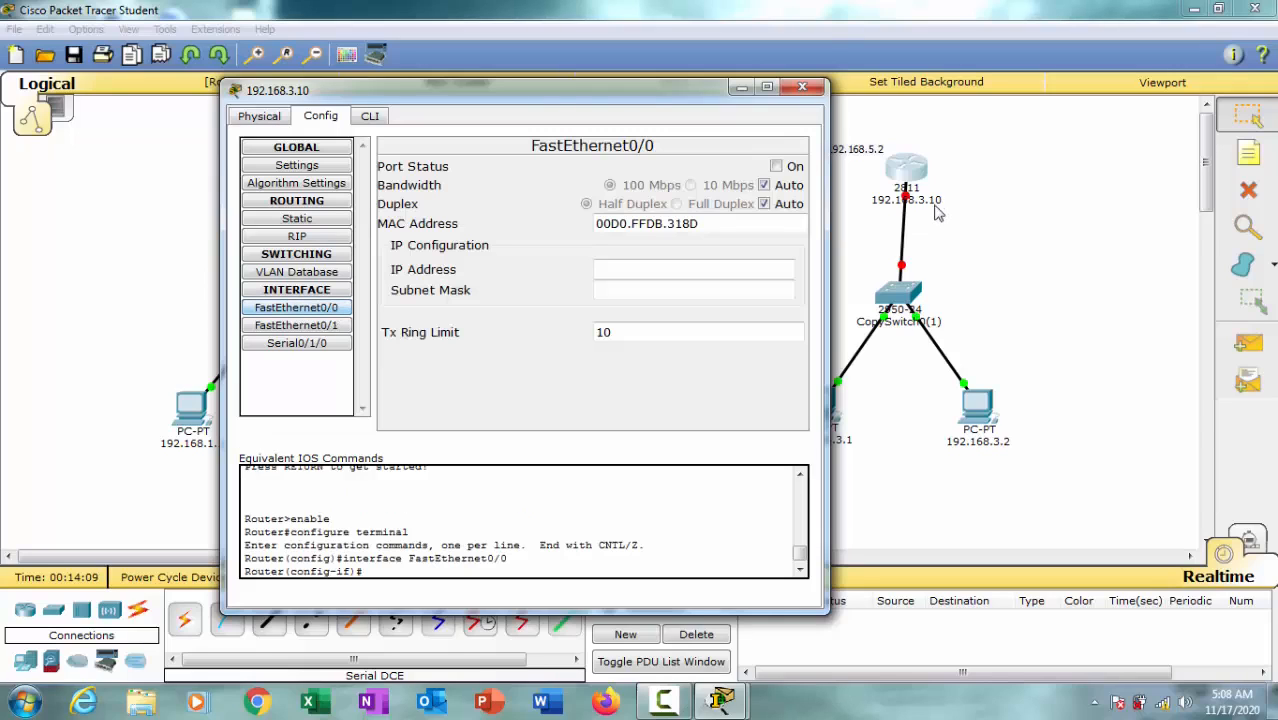
pyautogui.click(777, 167)
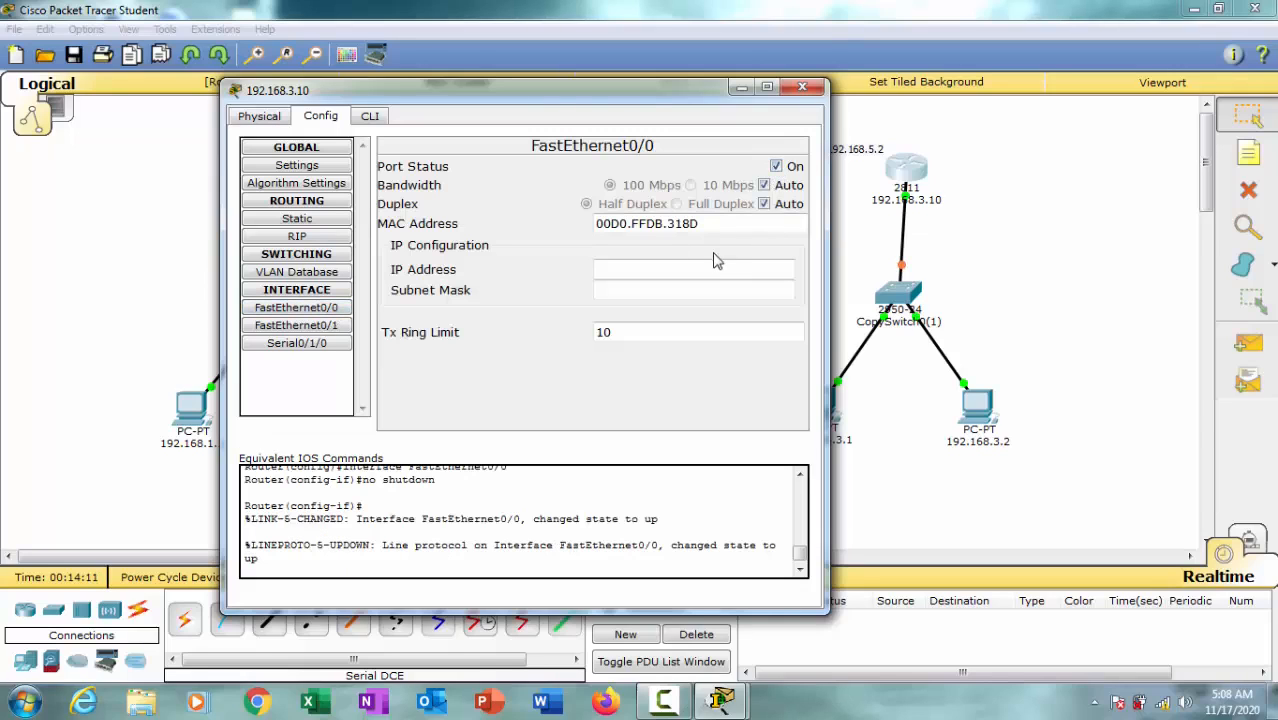
# Step: Assign IP address 192.168.3.10 with subnet mask 255.255.255.0 to the third router's FastEthernet0/0, close its window and align the router above its switch
pyautogui.write('192.168.1.1')
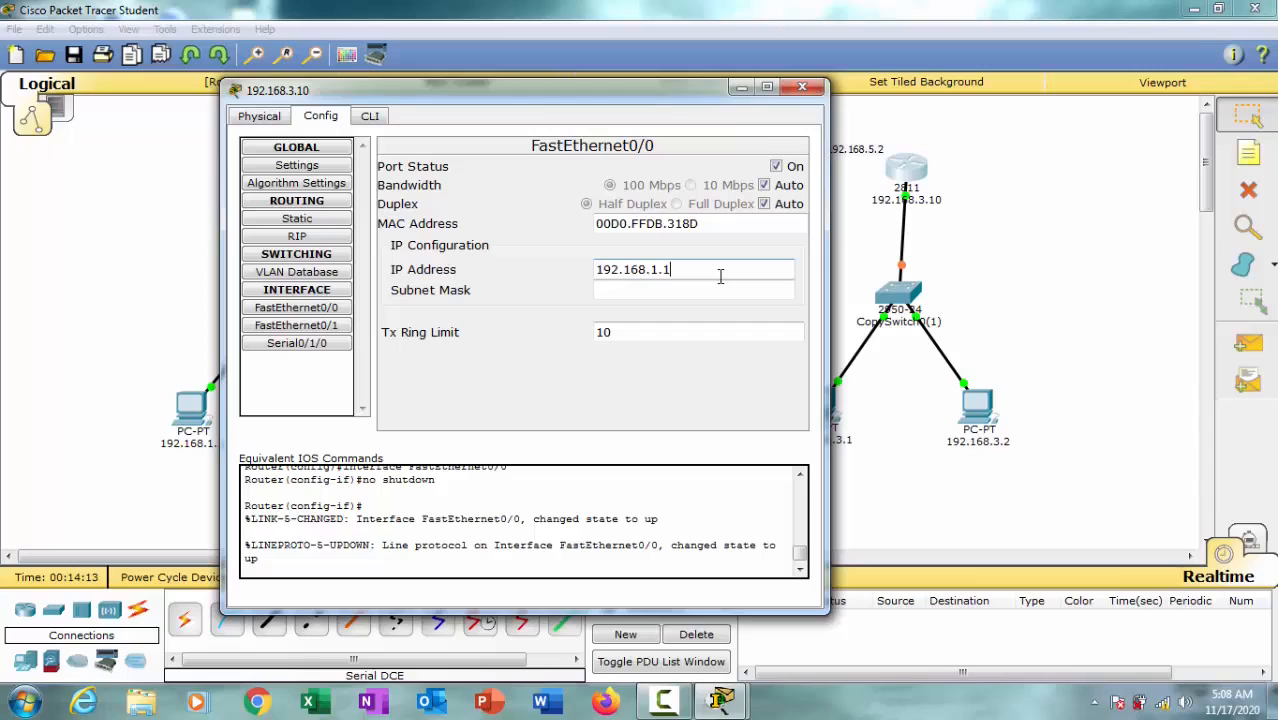
pyautogui.moveTo(680, 268); pyautogui.dragTo(654, 271)
pyautogui.write('3')
pyautogui.click(673, 289)
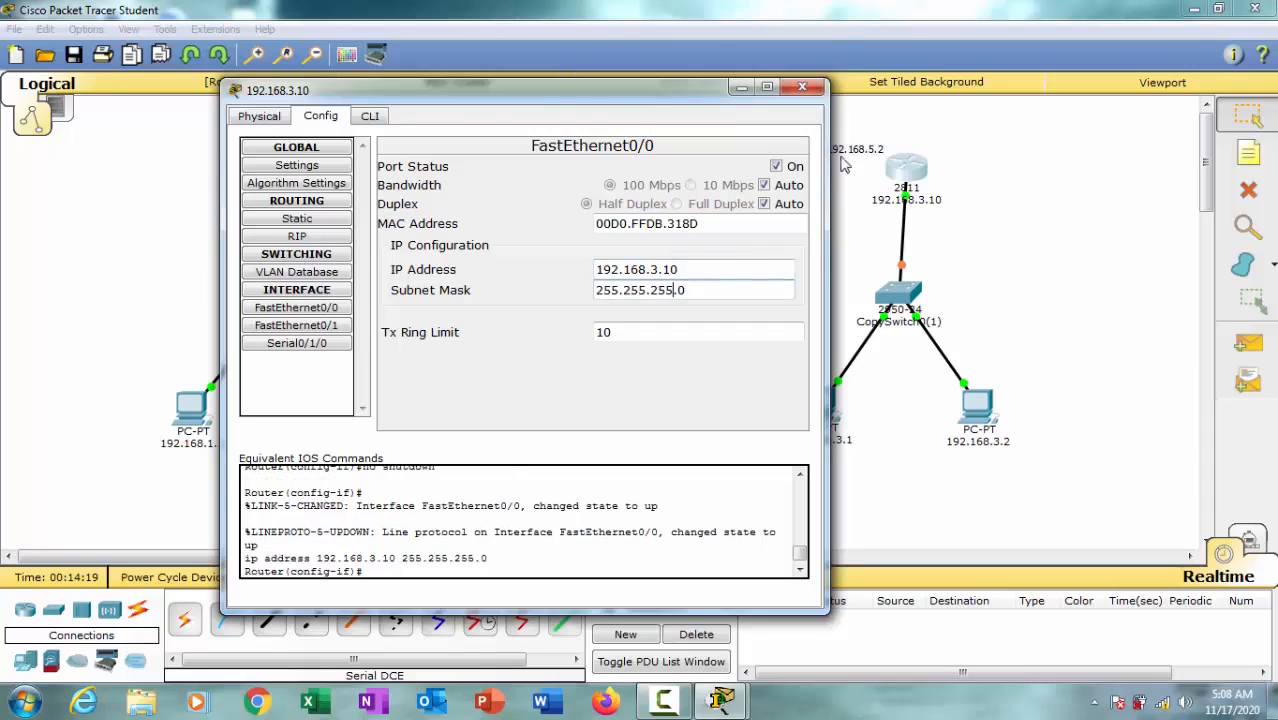
pyautogui.click(802, 87)
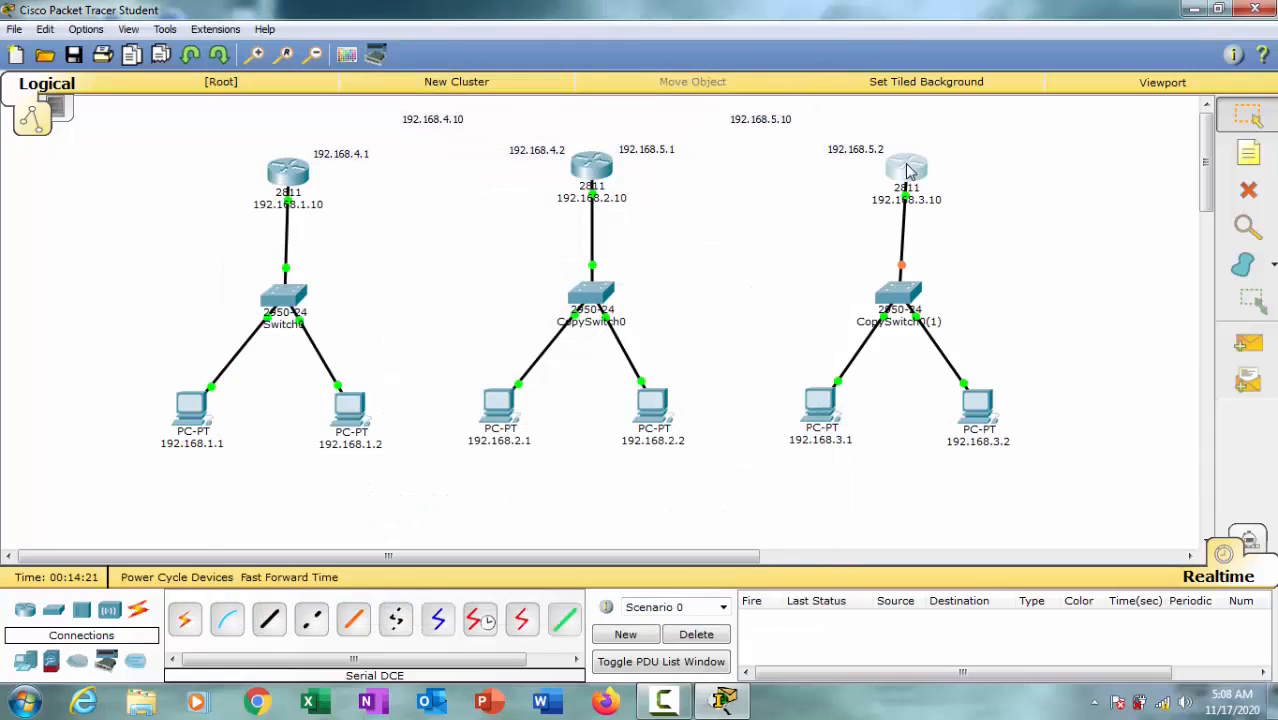
pyautogui.moveTo(901, 168); pyautogui.dragTo(899, 174)
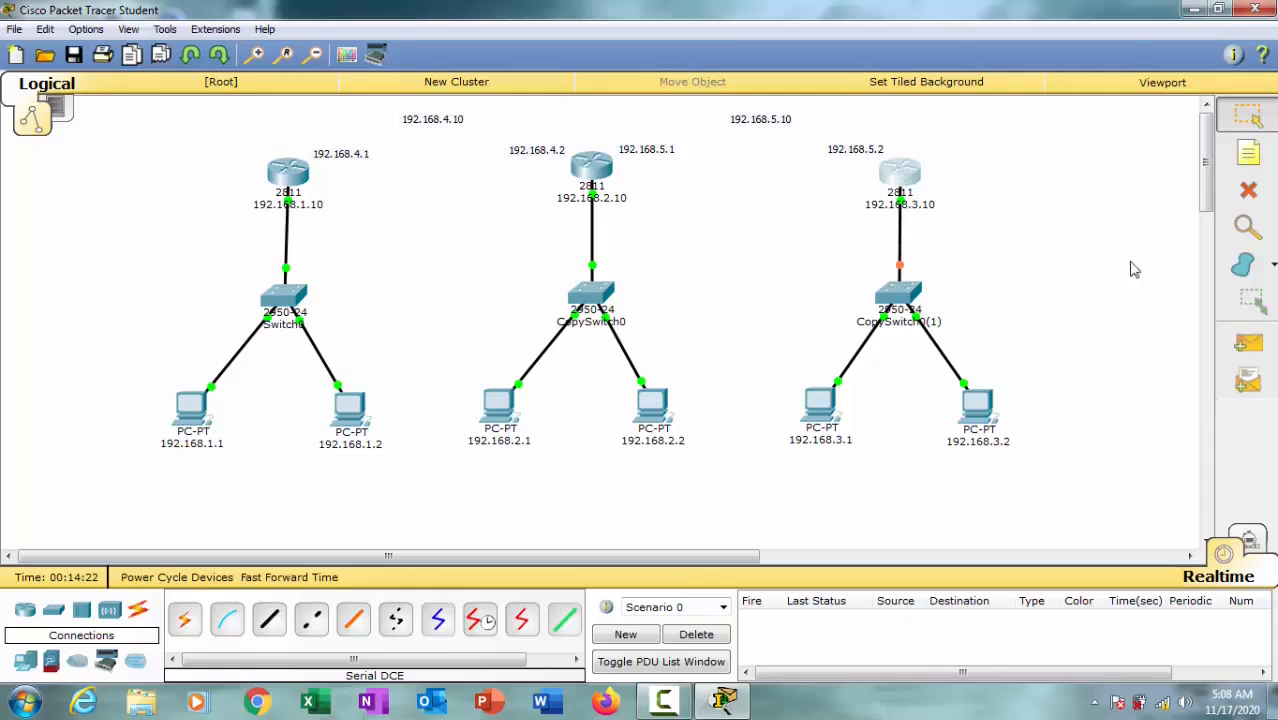
# Step: Test the first network with simple PDUs from 192.168.1.1 to 192.168.1.2 and from 192.168.1.2 to its router, and delete the test scenario
pyautogui.click(1247, 343)
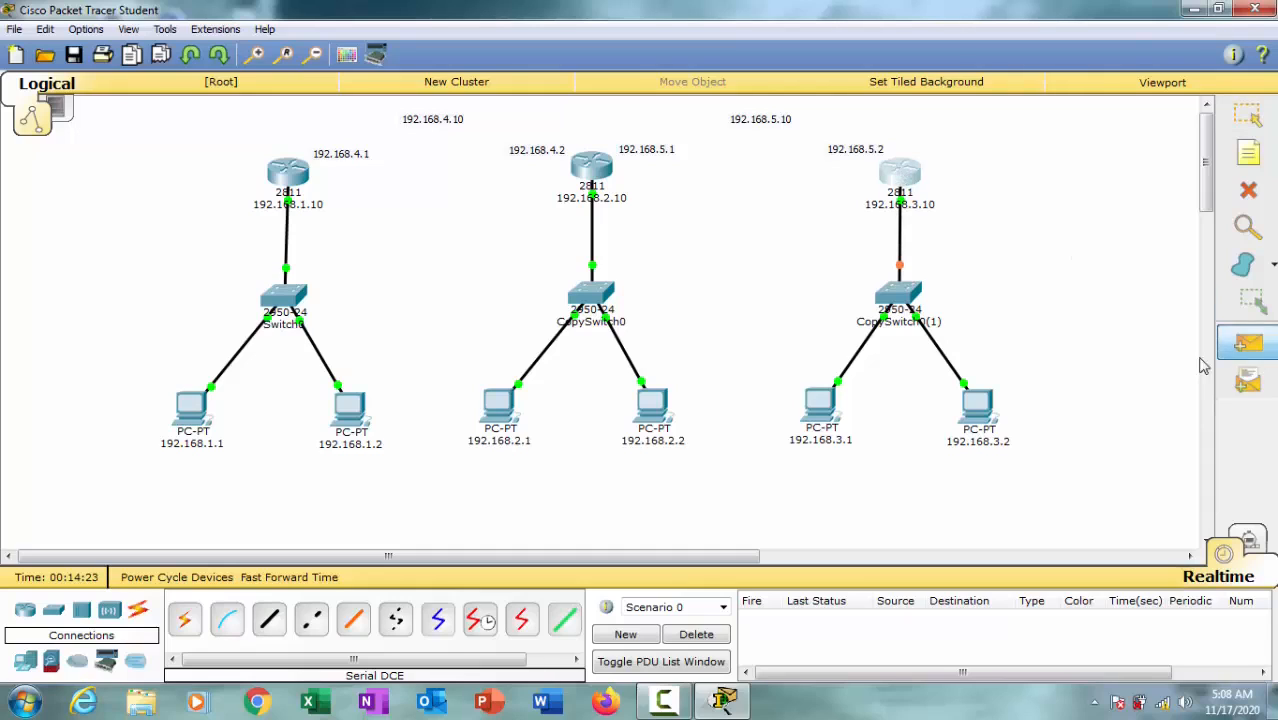
pyautogui.click(195, 410)
pyautogui.click(348, 412)
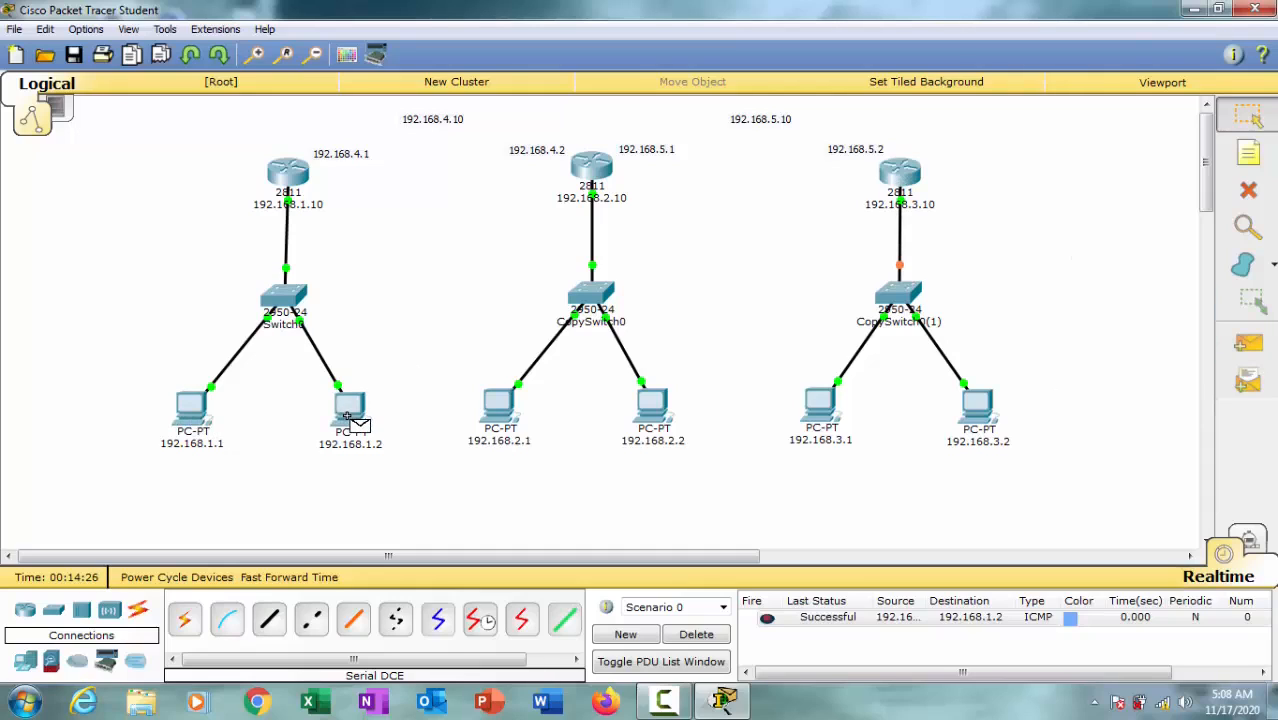
pyautogui.click(1247, 343)
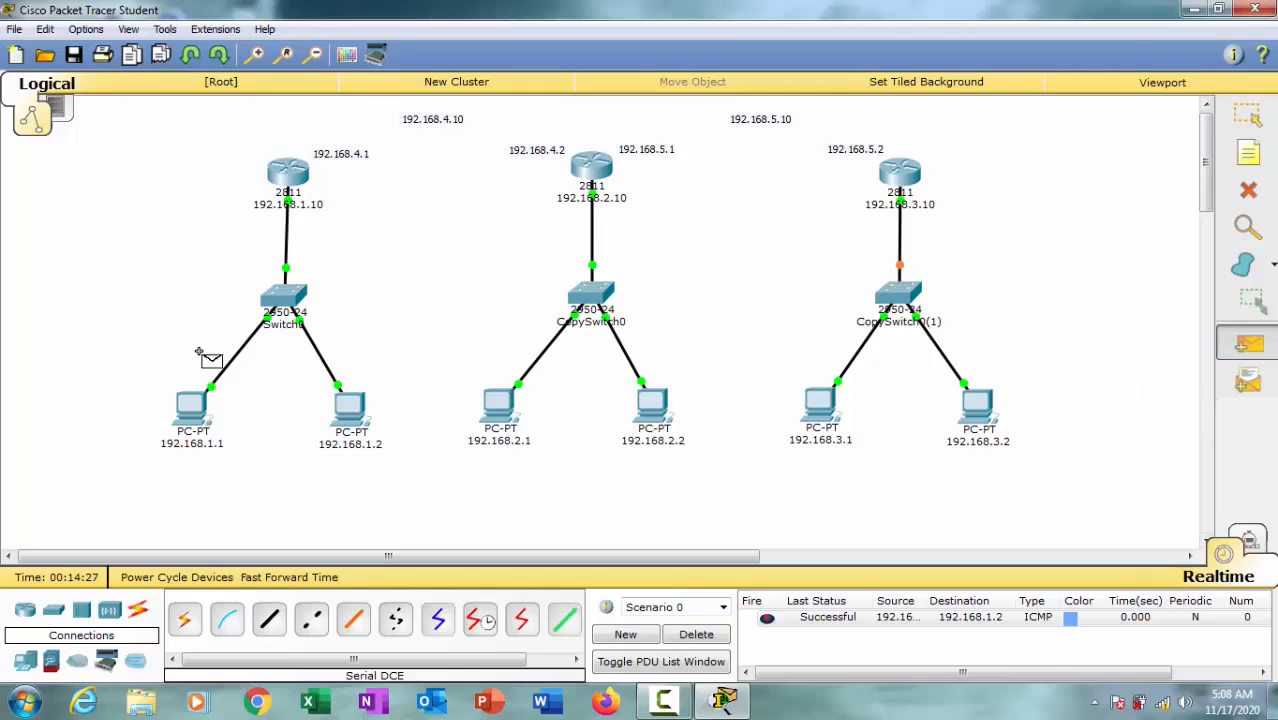
pyautogui.click(345, 408)
pyautogui.click(290, 176)
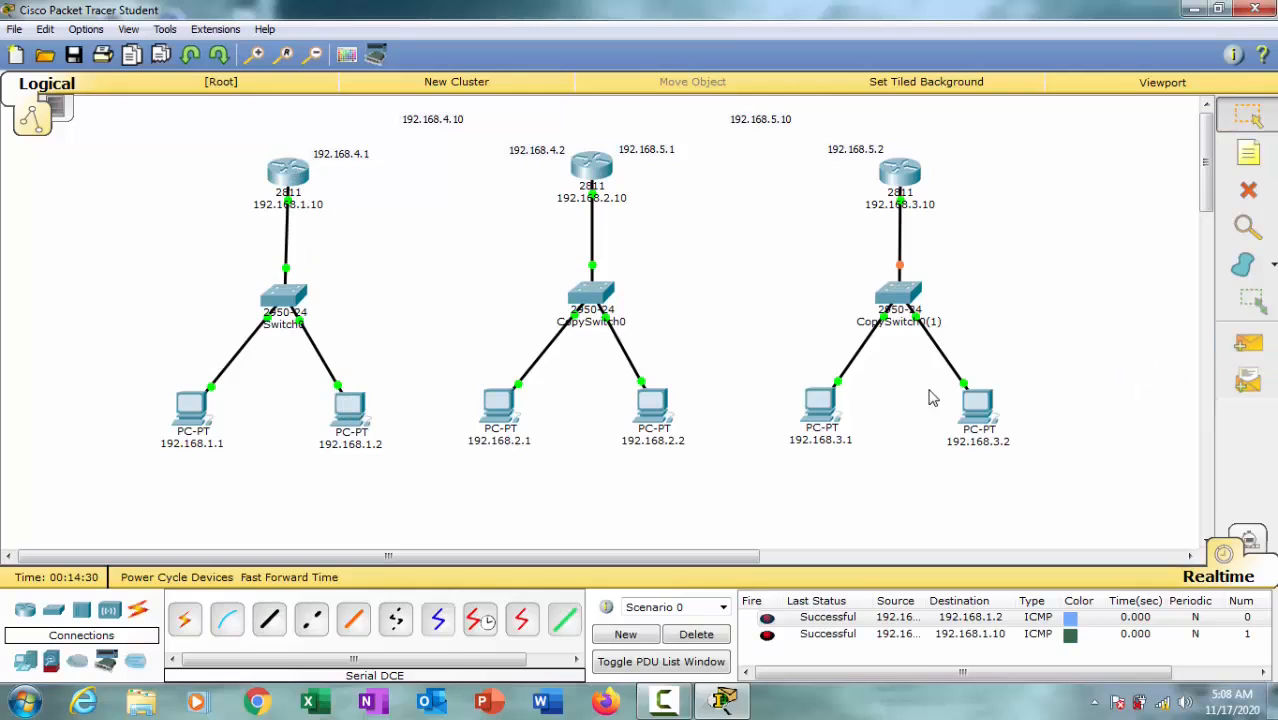
pyautogui.click(696, 634)
# Step: Test the middle network with simple PDUs from 192.168.2.1 to its router and from 192.168.2.2 to 192.168.2.1, and delete the test scenario
pyautogui.click(1248, 343)
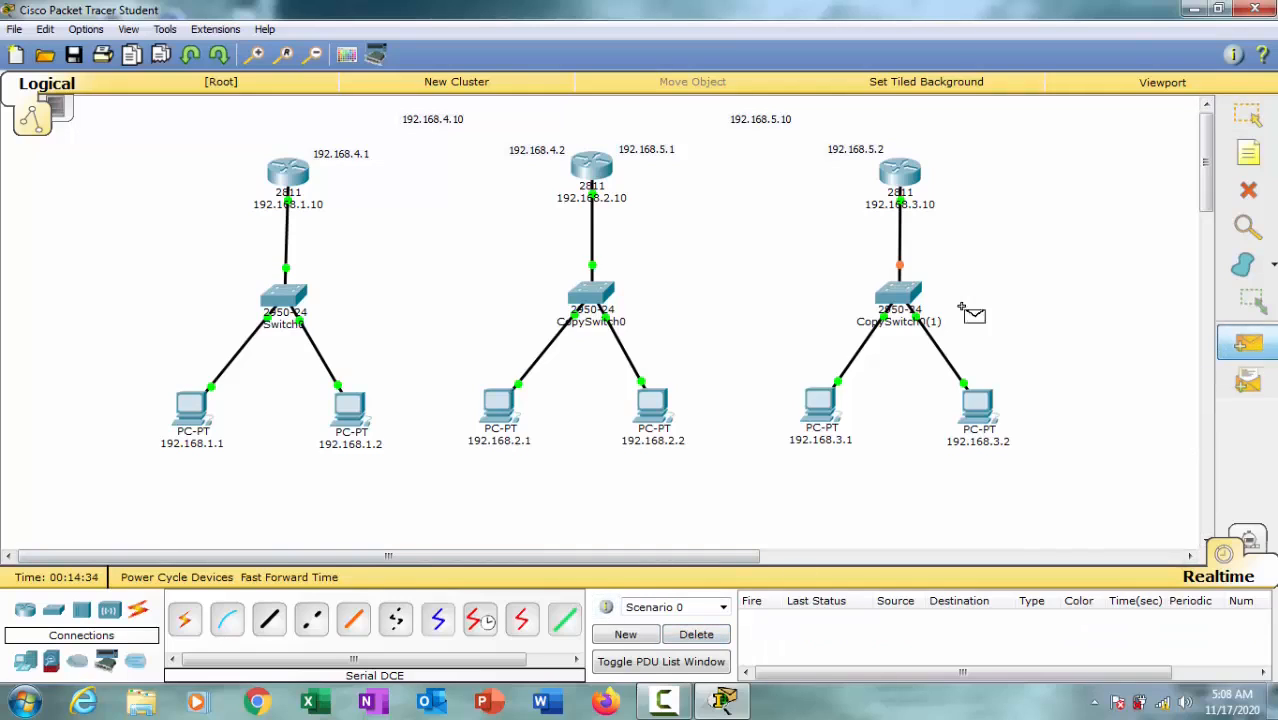
pyautogui.click(515, 400)
pyautogui.click(600, 178)
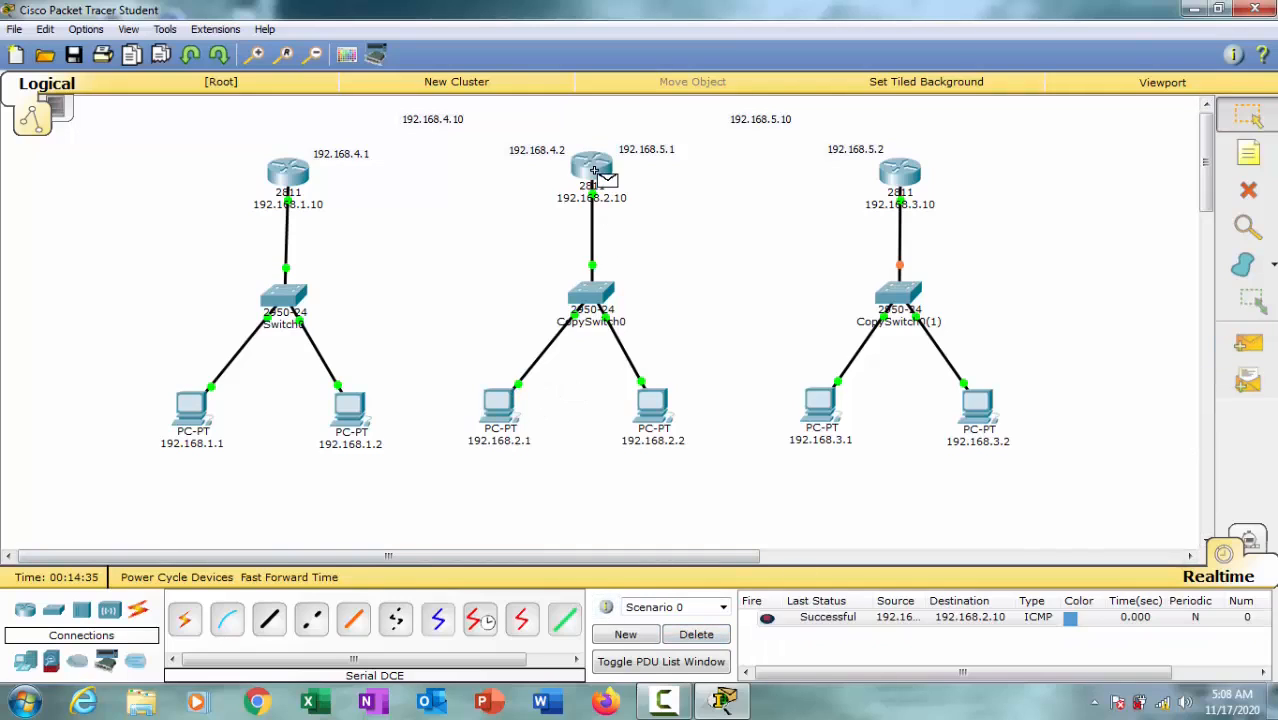
pyautogui.click(1248, 343)
pyautogui.click(652, 405)
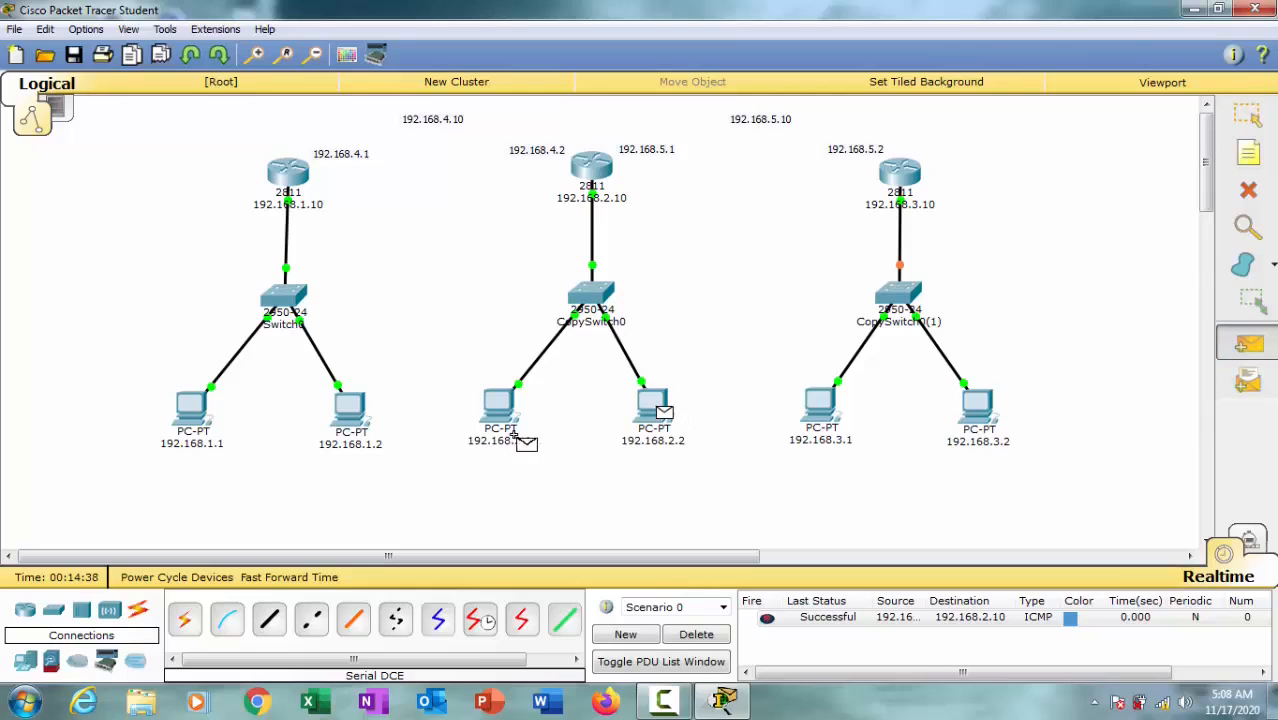
pyautogui.click(500, 395)
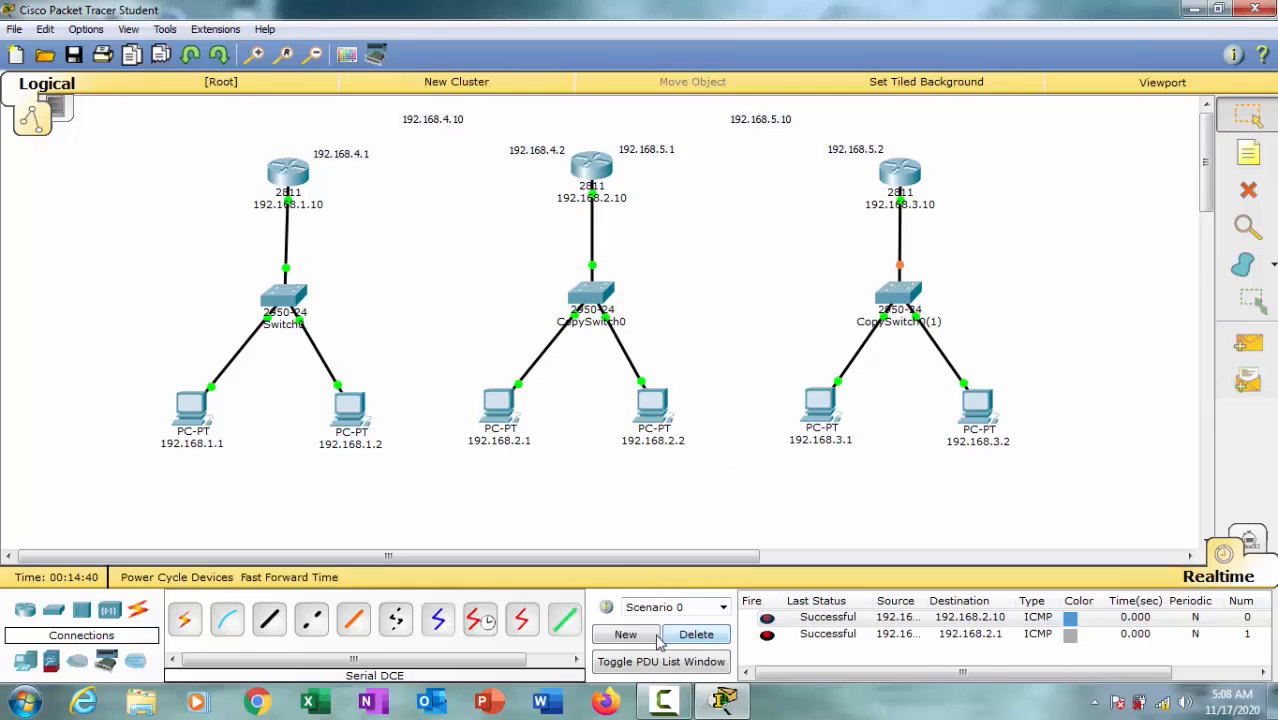
pyautogui.click(697, 635)
# Step: Test the third network with simple PDUs from PC 192.168.3.1 to its router and to PC 192.168.3.2
pyautogui.click(1248, 343)
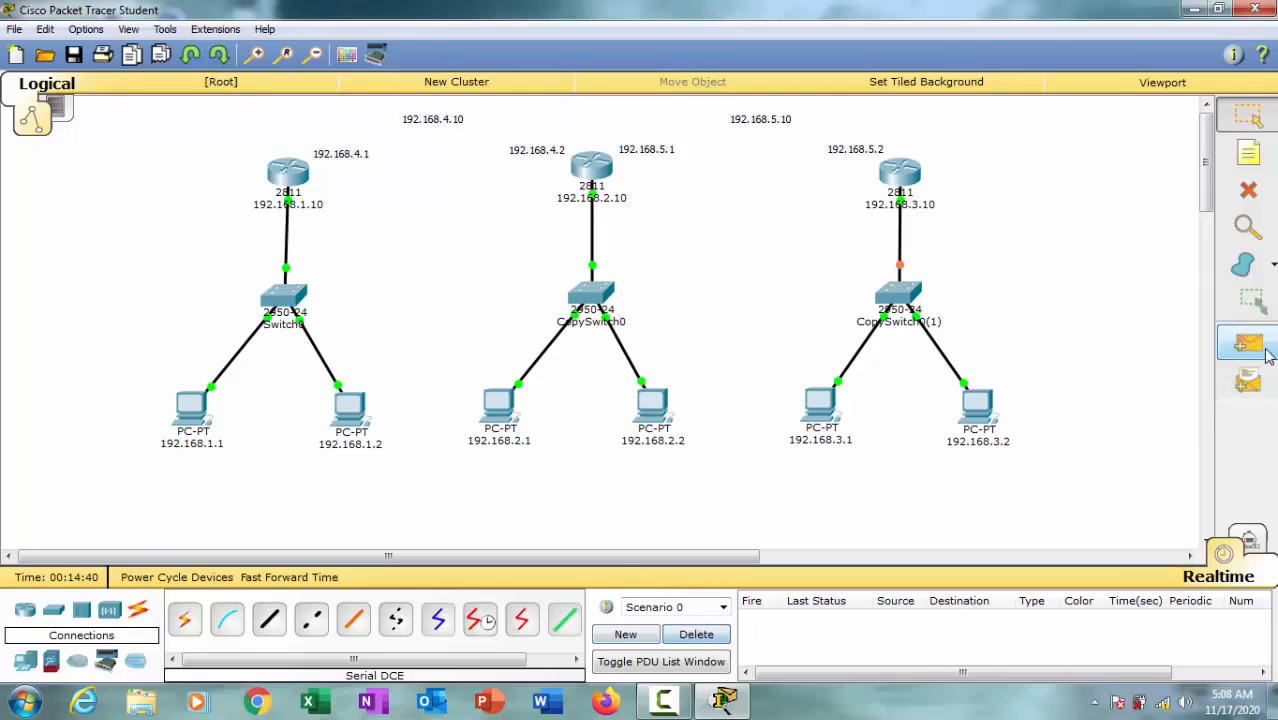
pyautogui.click(825, 405)
pyautogui.click(900, 178)
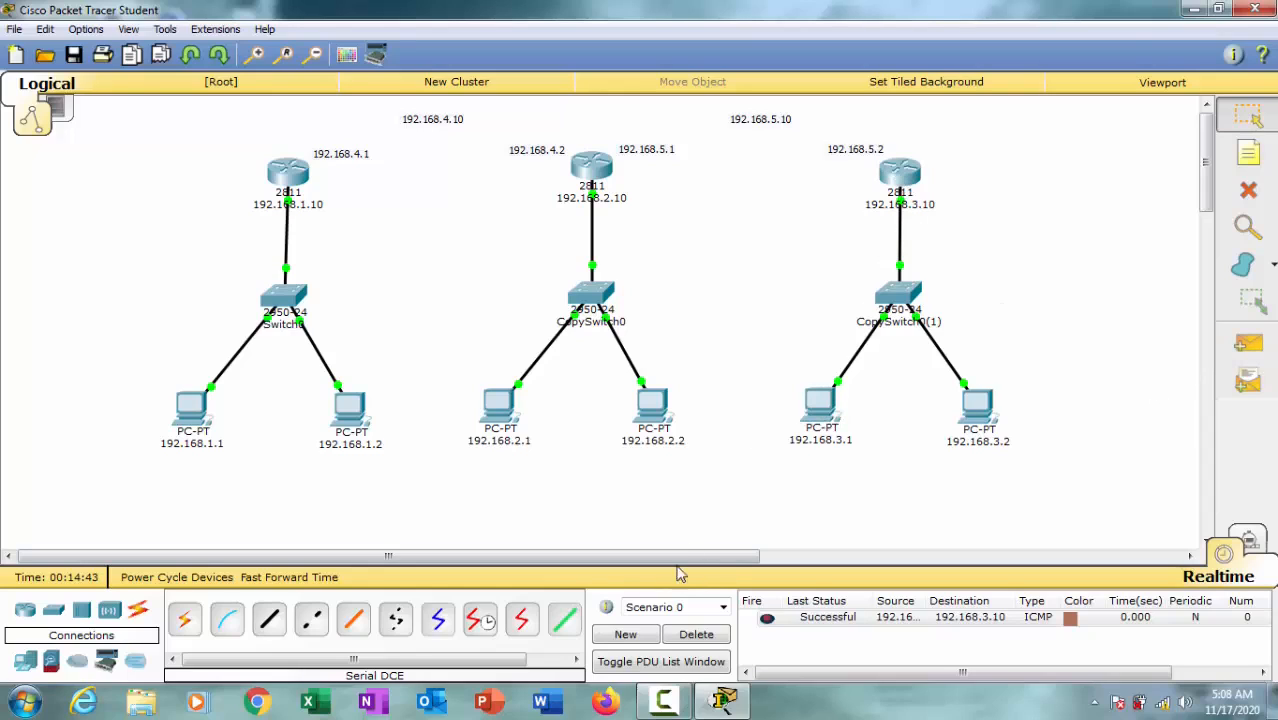
pyautogui.click(1248, 343)
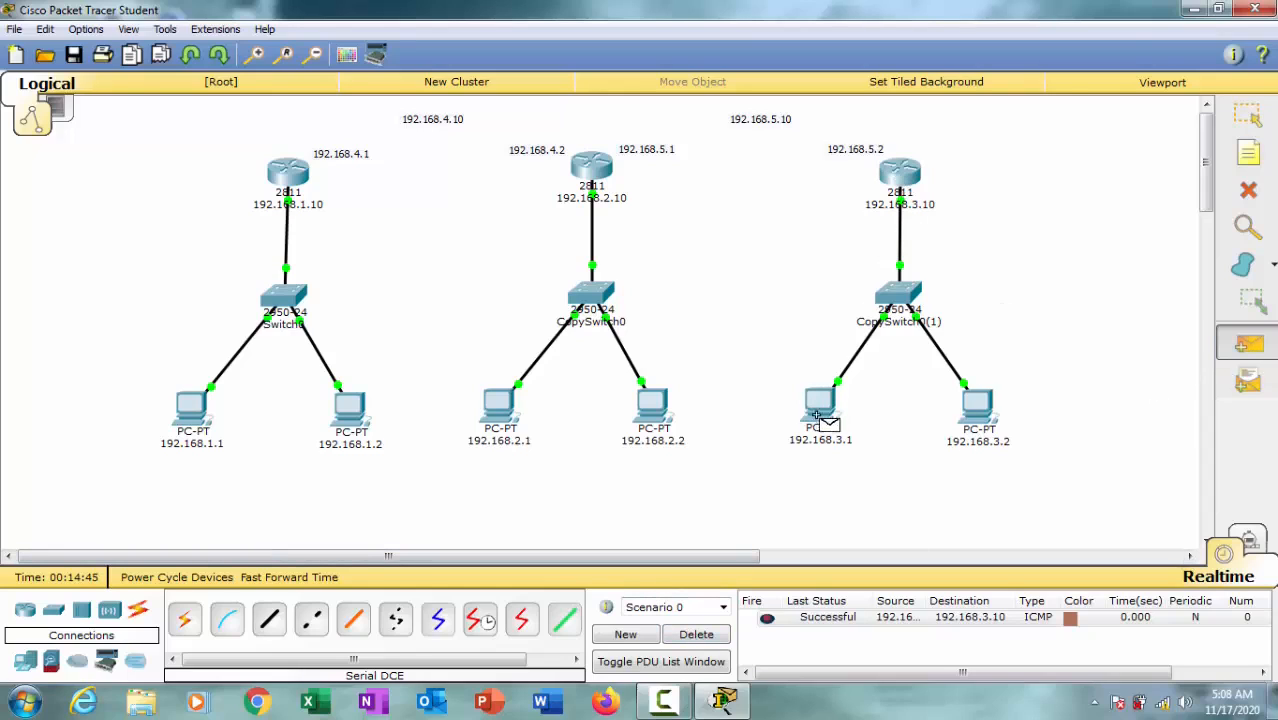
pyautogui.click(817, 414)
pyautogui.click(975, 410)
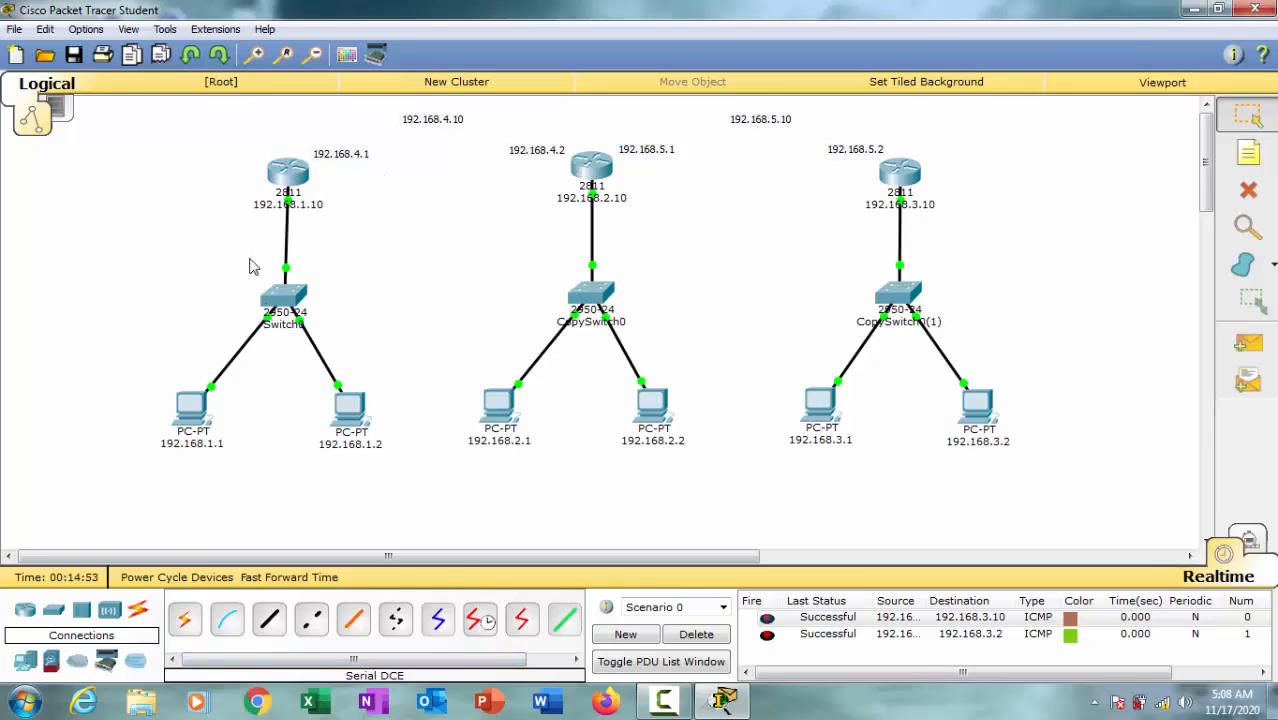
# Step: Connect the first router's Serial0/1/0 to the middle router's Serial0/1/0 with a Serial DCE cable
pyautogui.click(481, 620)
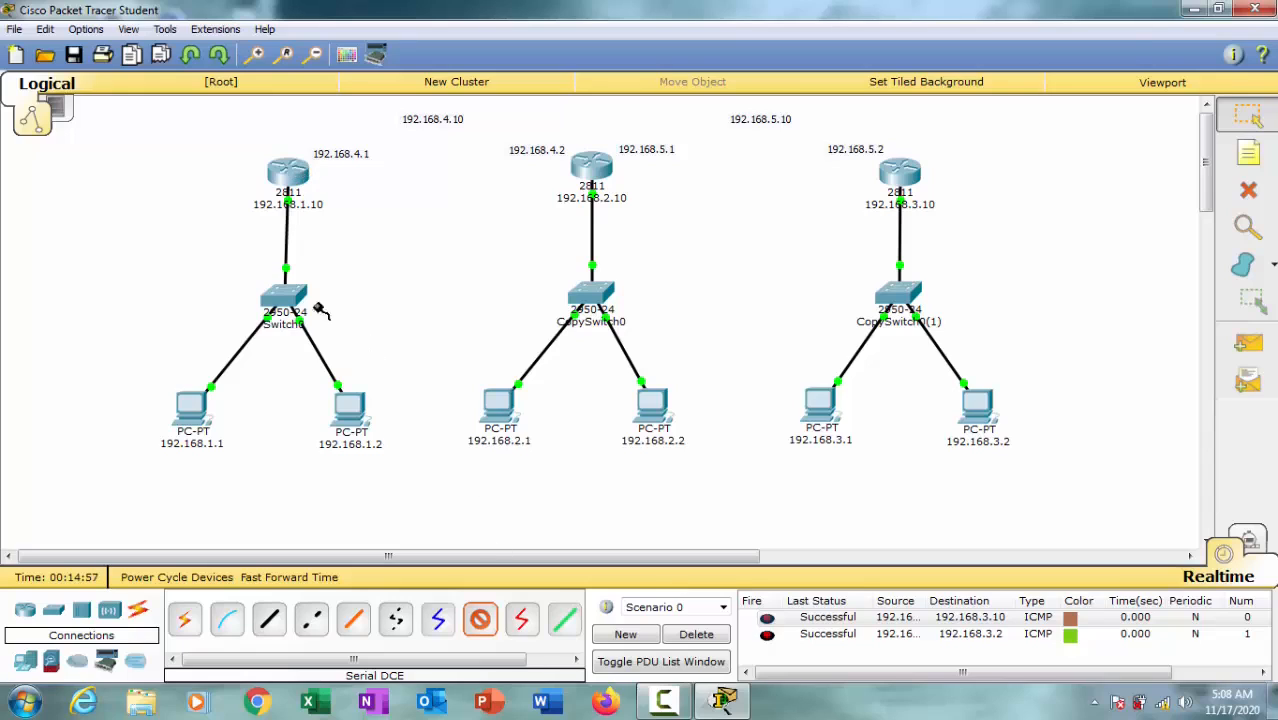
pyautogui.click(290, 173)
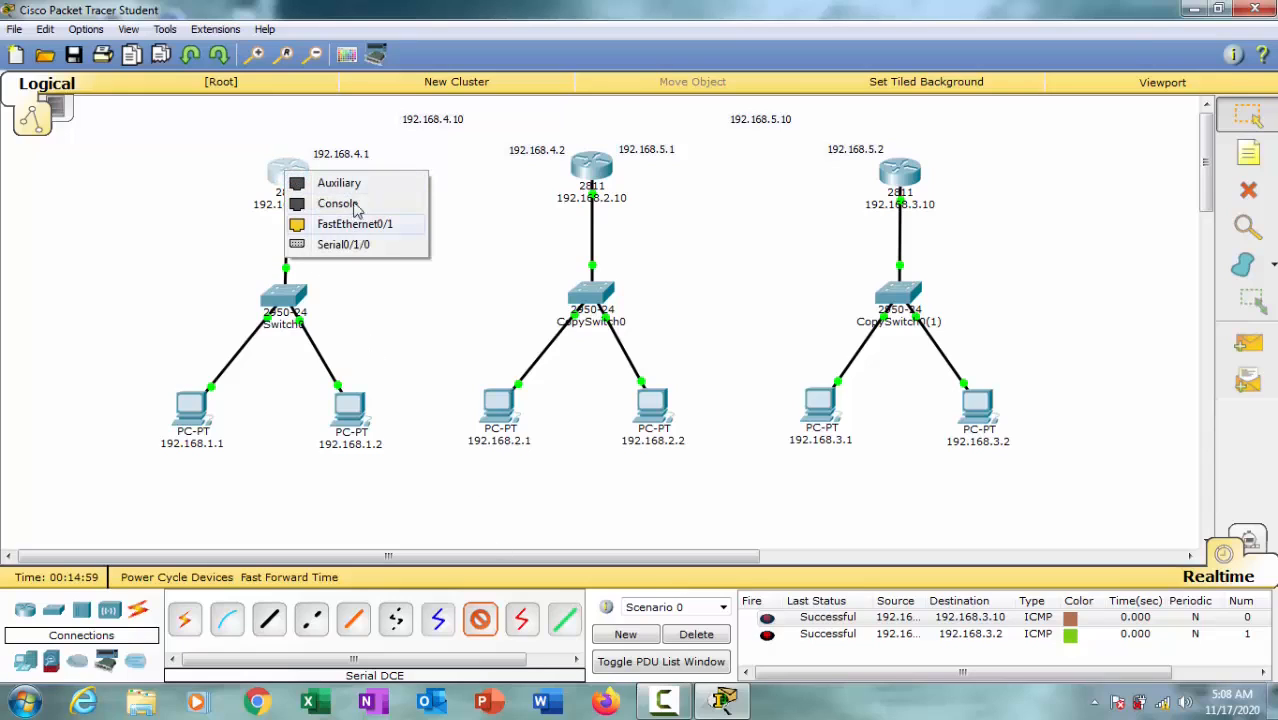
pyautogui.click(360, 247)
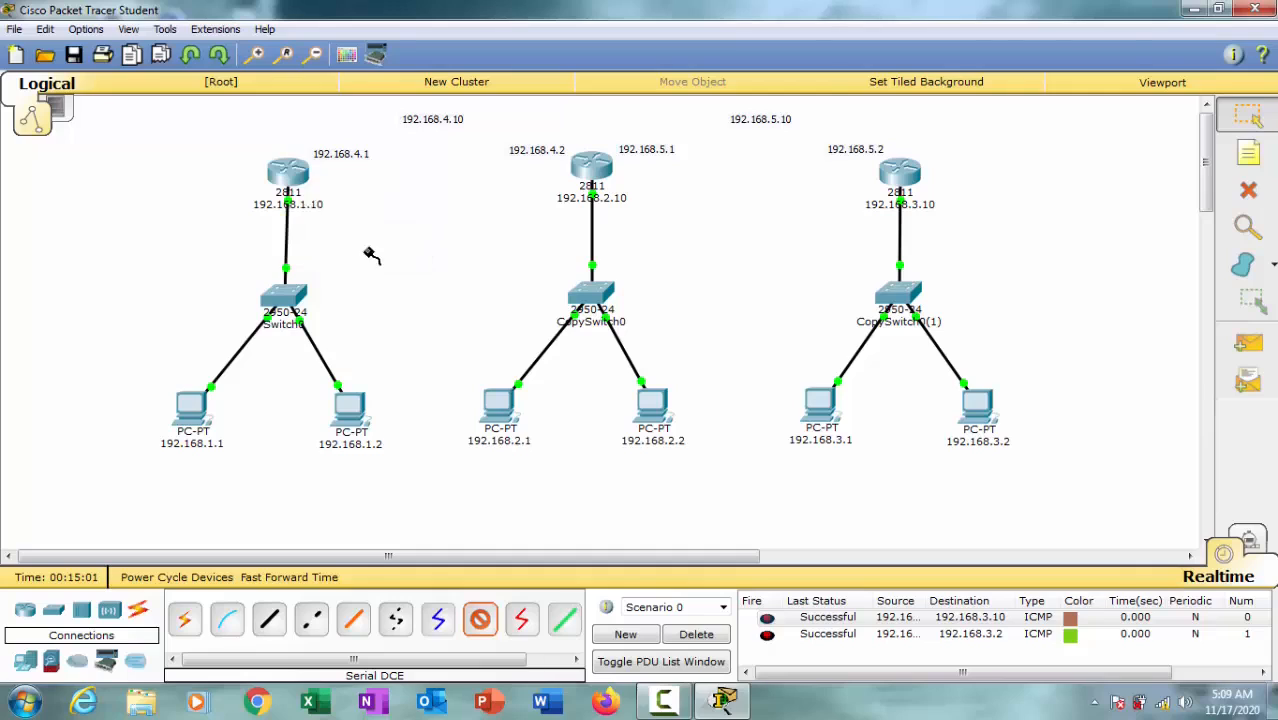
pyautogui.click(586, 167)
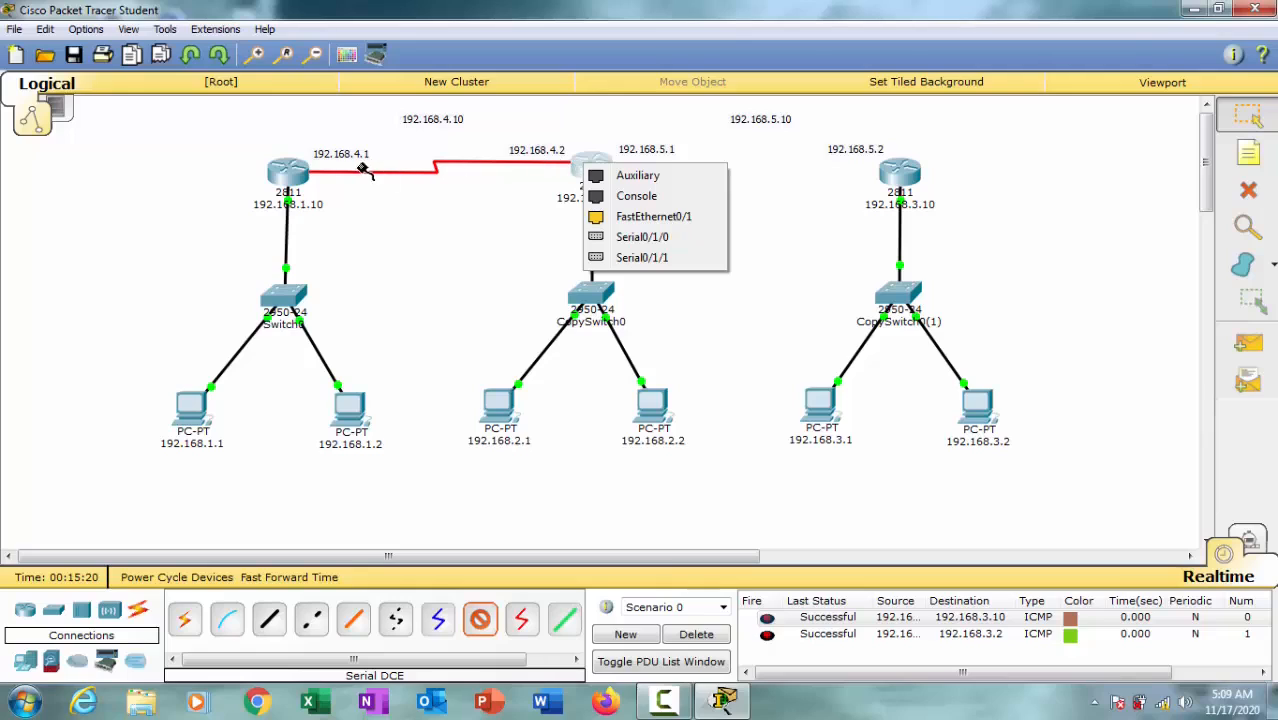
pyautogui.click(665, 238)
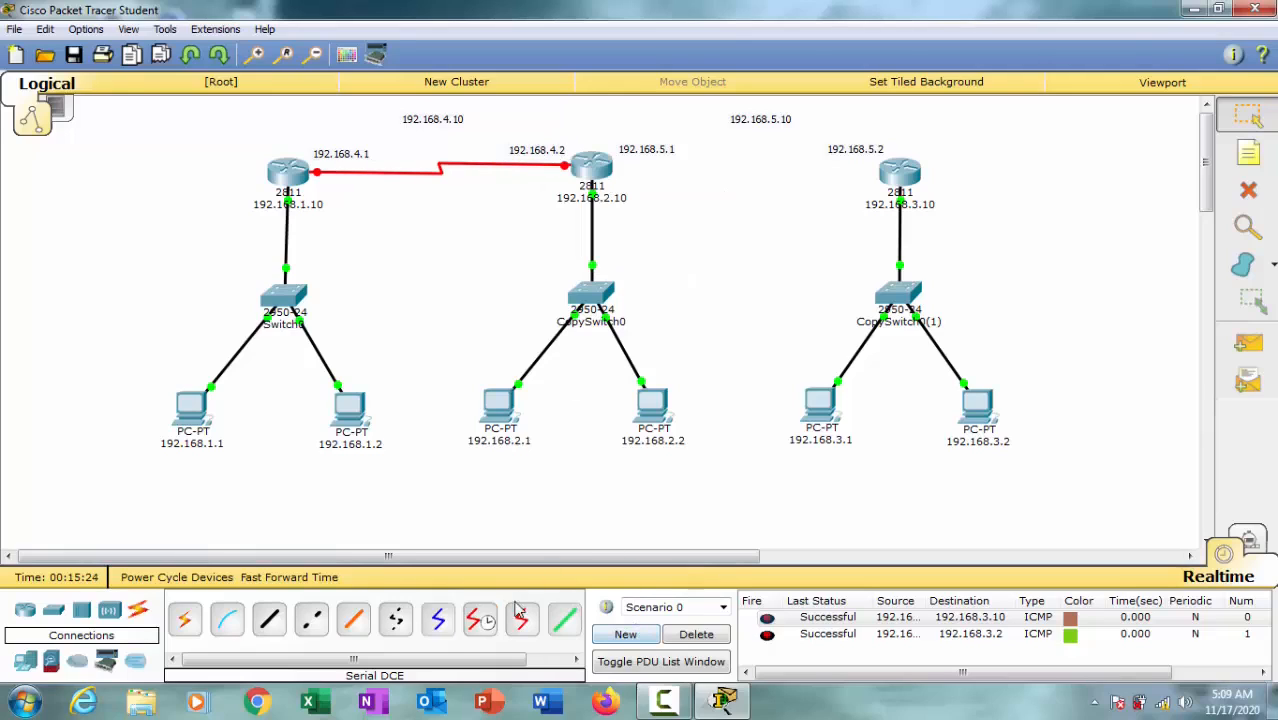
# Step: Connect the middle router's Serial0/1/1 to the third router's Serial0/1/0 with a Serial DCE cable
pyautogui.click(482, 620)
pyautogui.click(594, 170)
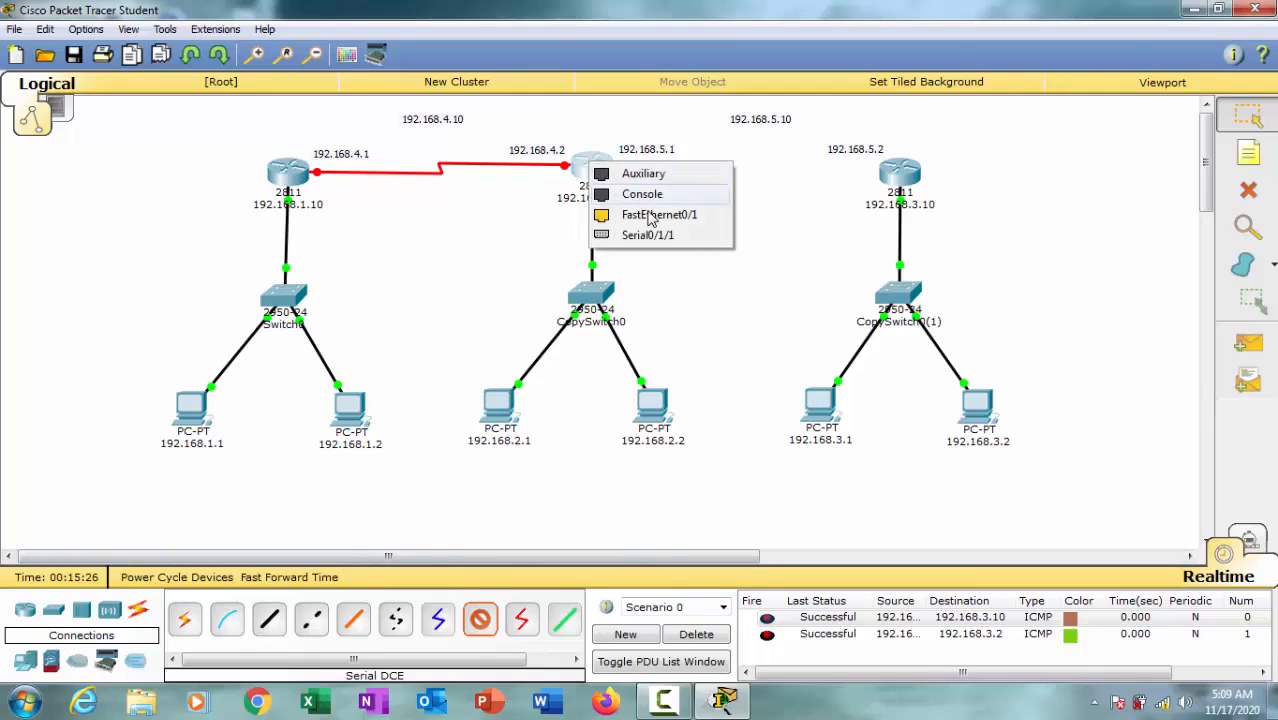
pyautogui.click(660, 242)
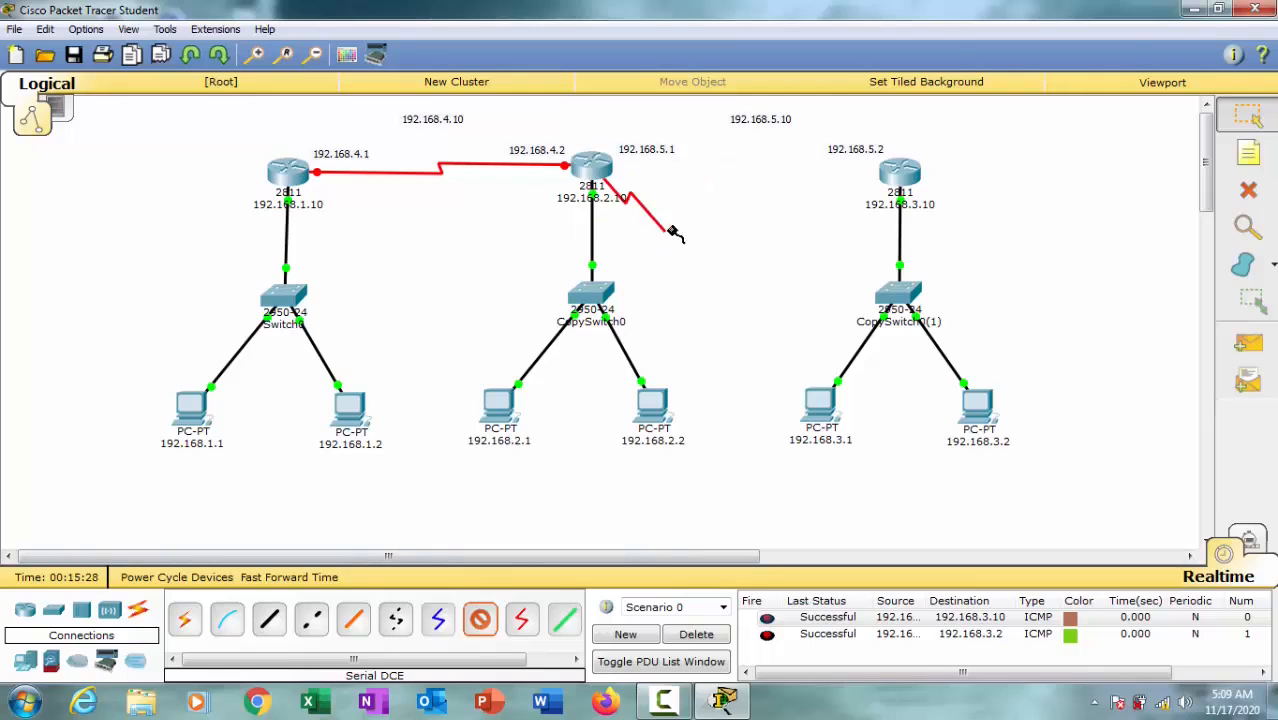
pyautogui.click(898, 175)
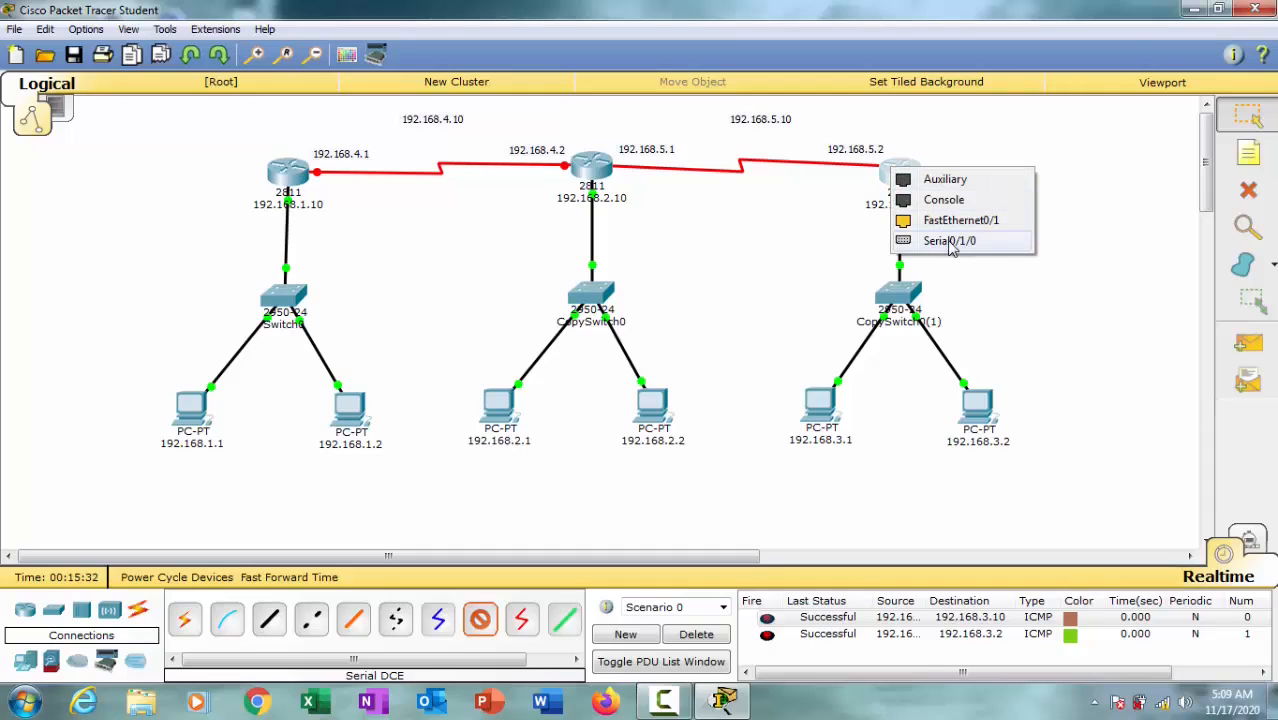
pyautogui.click(952, 242)
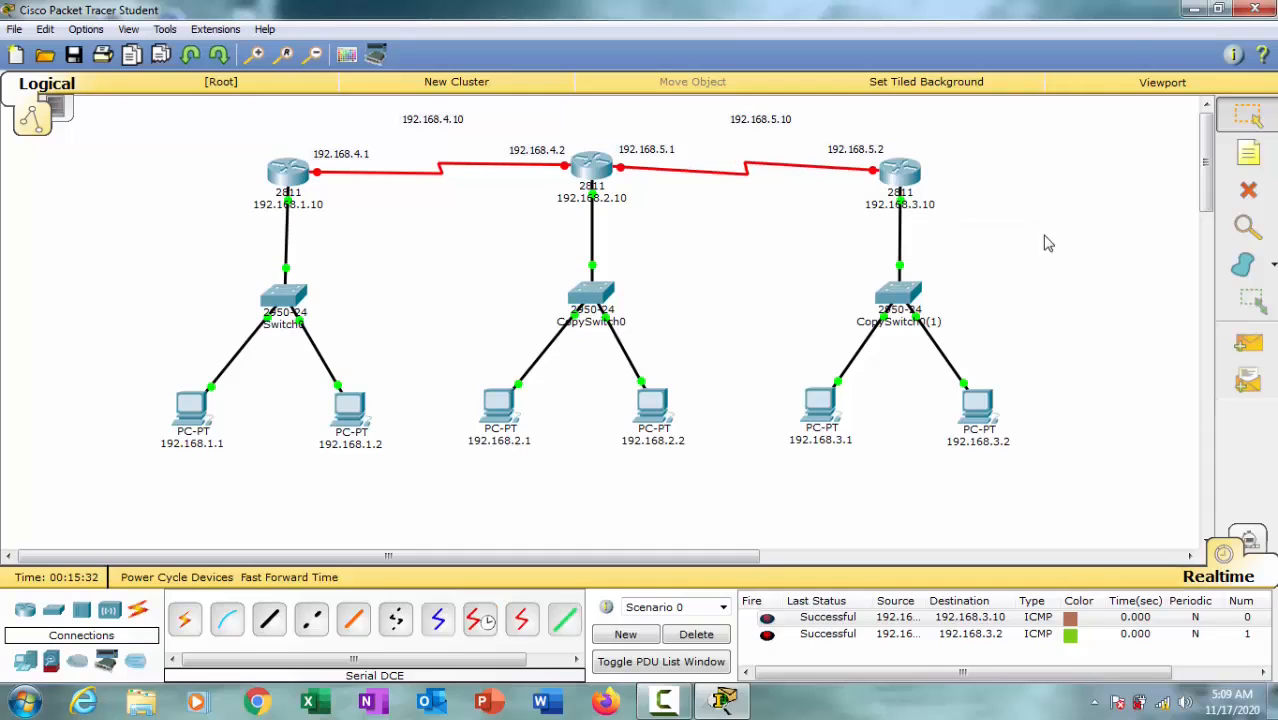
# Step: Open the first router's Serial0/1/0 configuration, turn on the port and set its clock rate to 128000
pyautogui.click(295, 178)
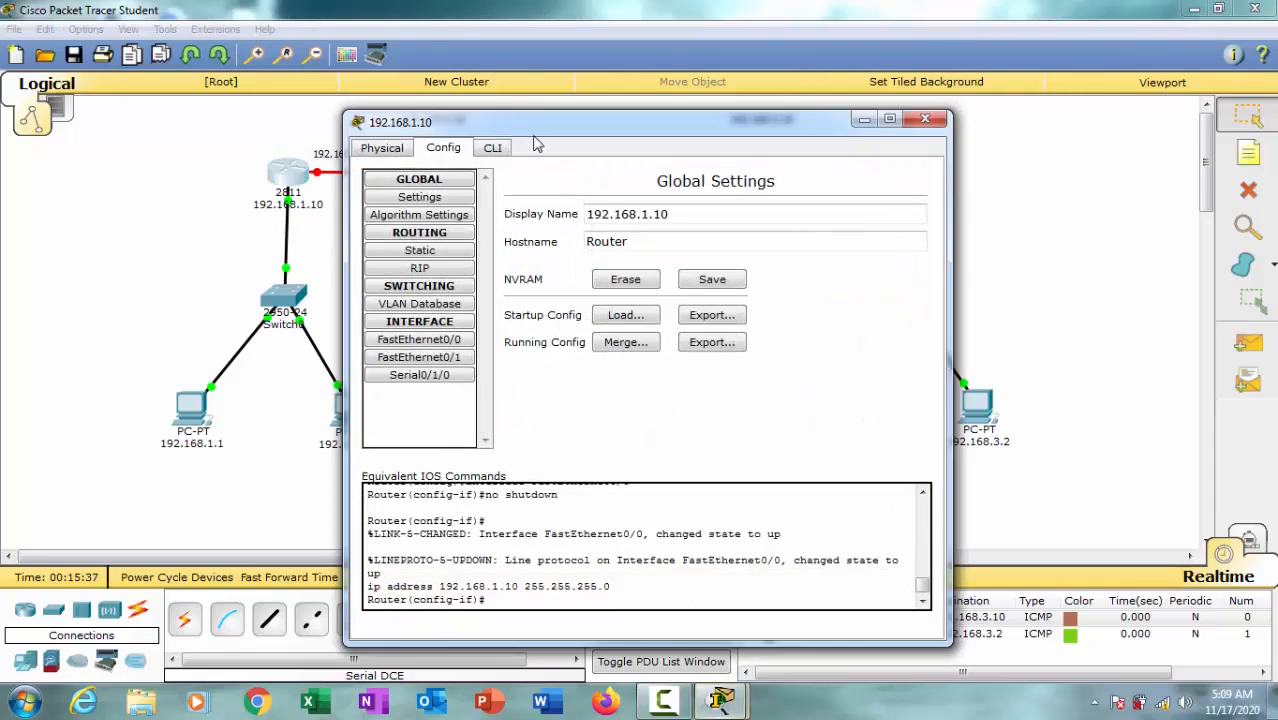
pyautogui.moveTo(636, 139); pyautogui.dragTo(856, 237)
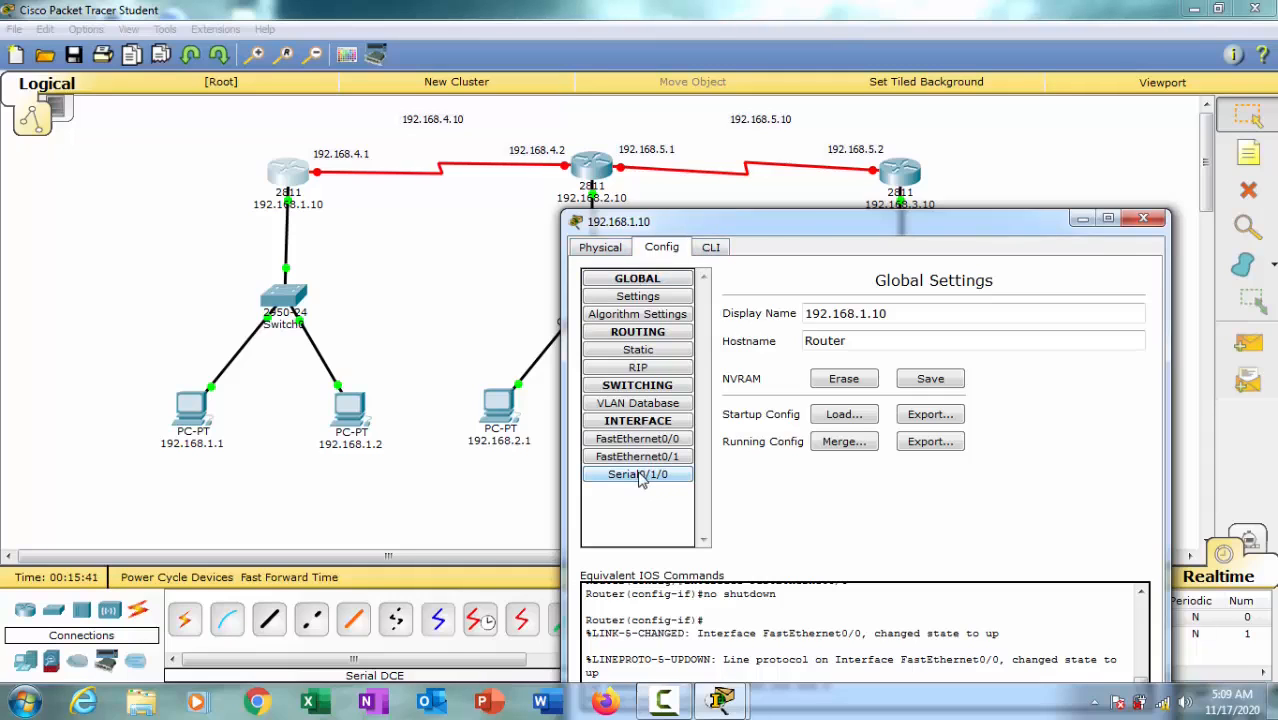
pyautogui.moveTo(713, 217); pyautogui.dragTo(606, 99)
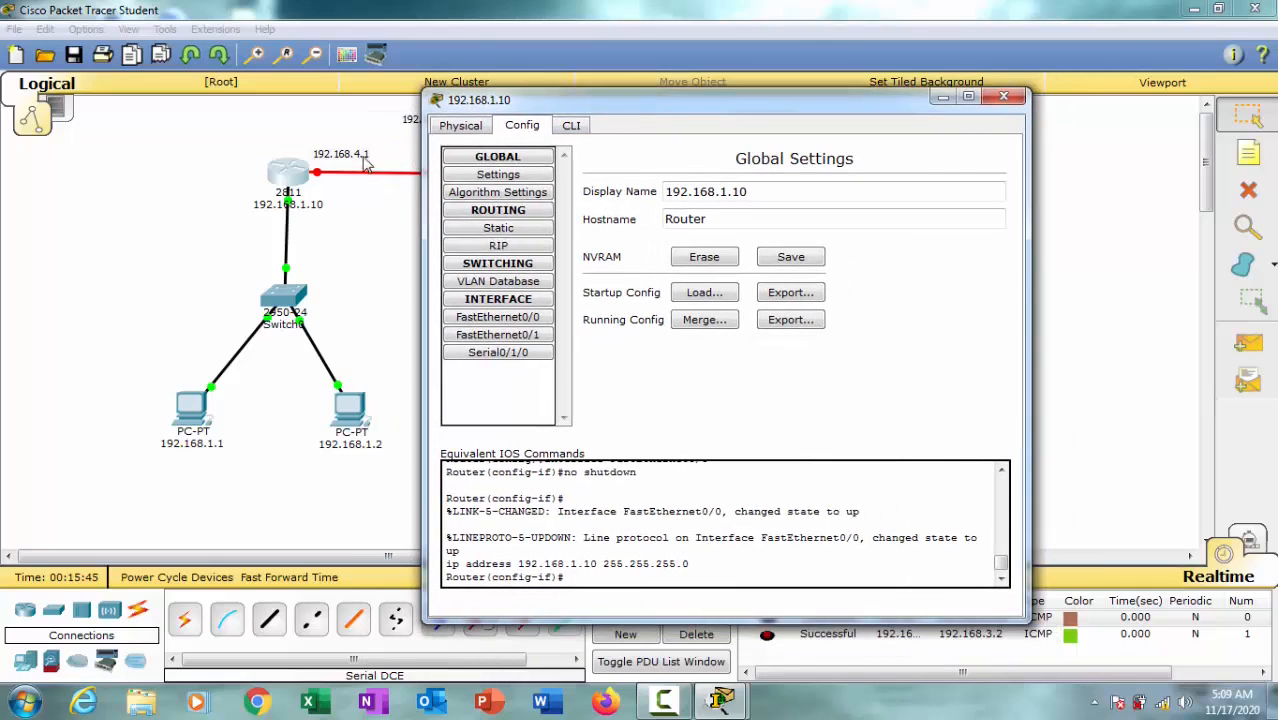
pyautogui.click(512, 353)
pyautogui.click(977, 175)
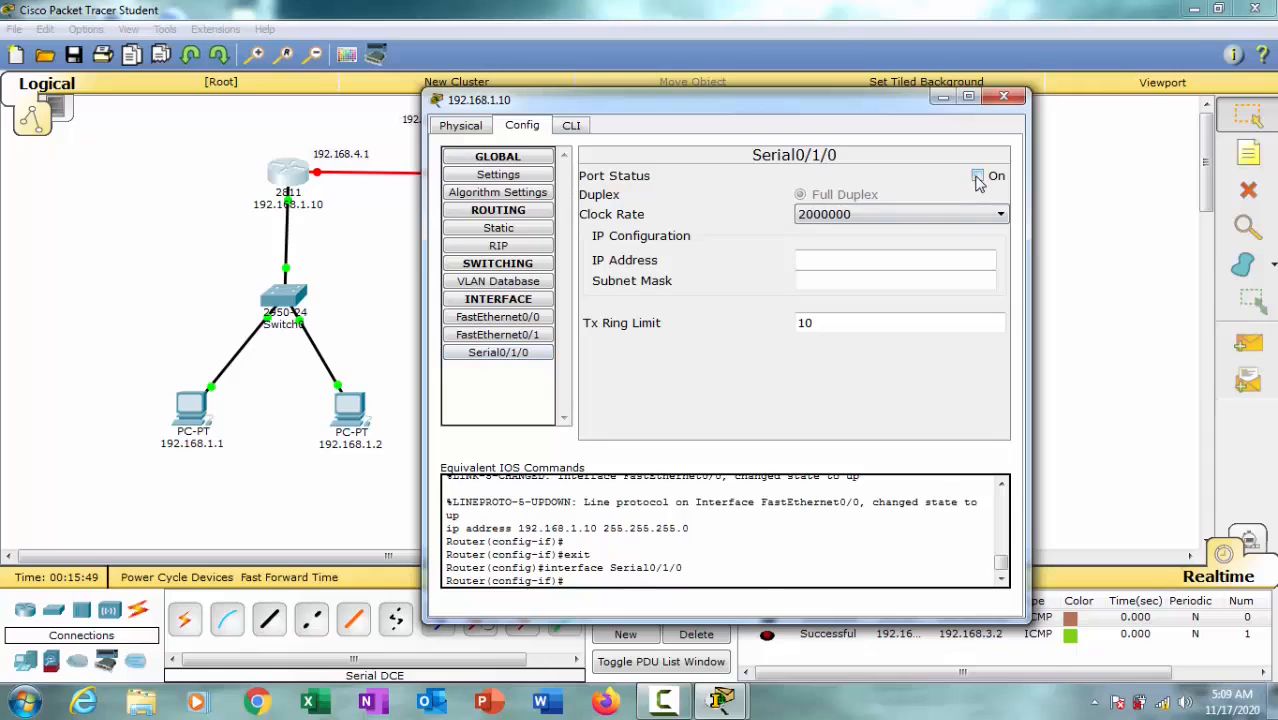
pyautogui.click(950, 220)
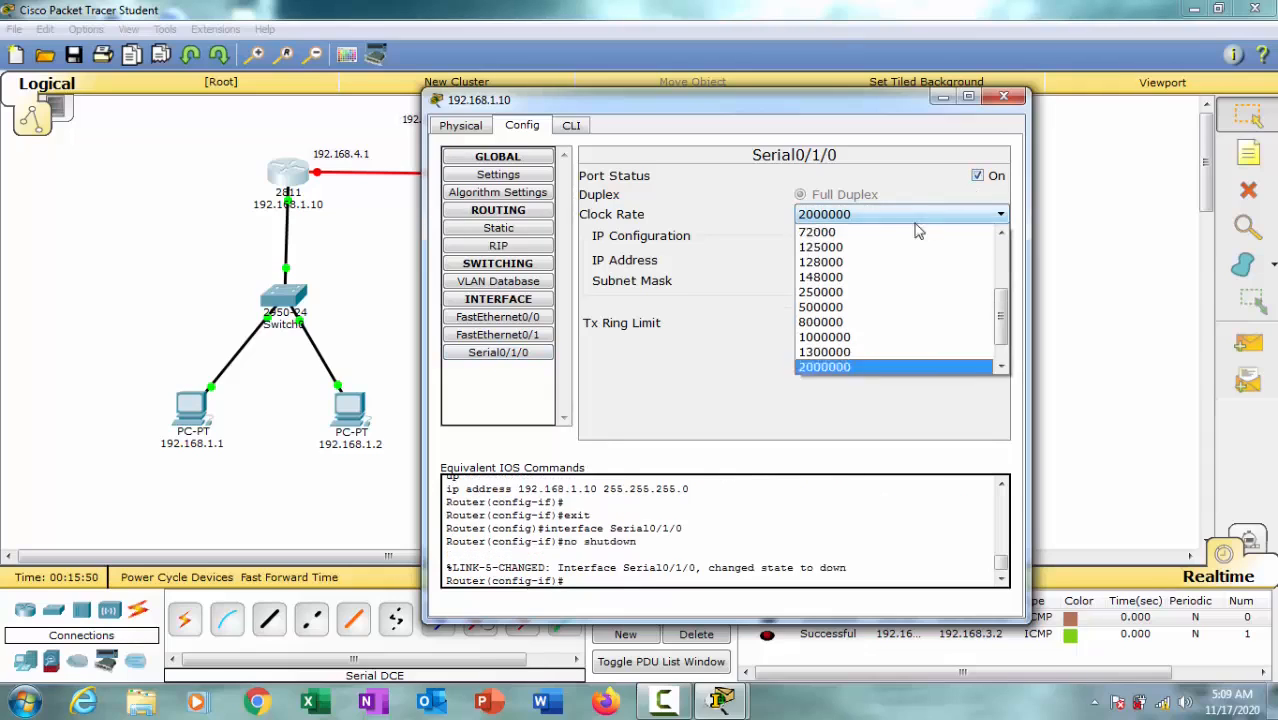
pyautogui.click(866, 261)
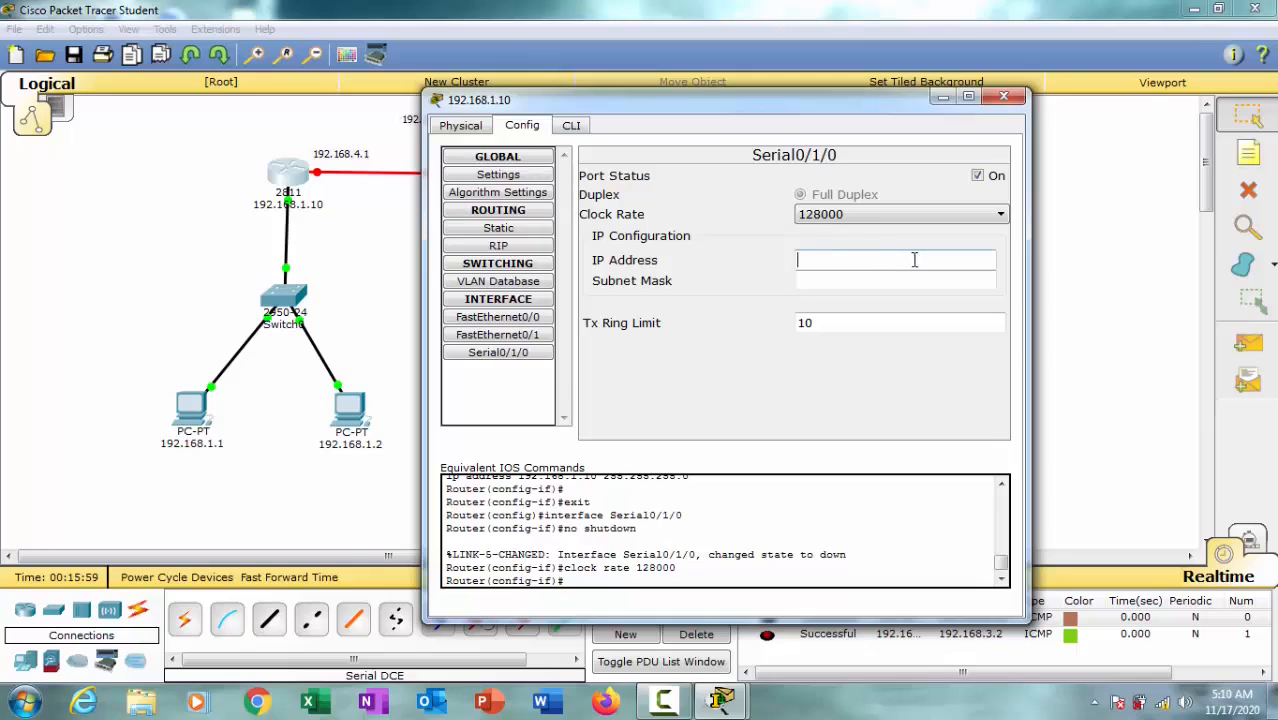
# Step: Assign IP address 192.168.4.1 with subnet mask 255.255.255.0 to the first router's Serial0/1/0 and close its device window
pyautogui.write('192.168.1.1')
pyautogui.press('Return')
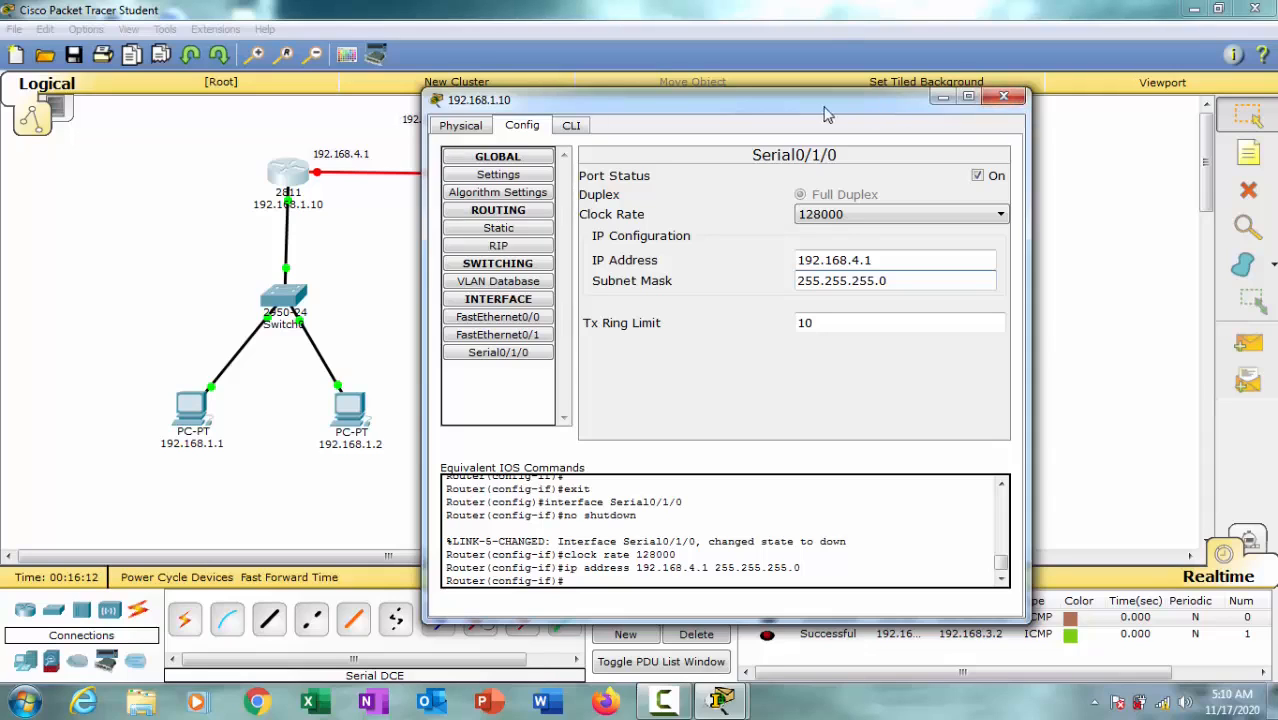
pyautogui.moveTo(990, 100); pyautogui.dragTo(942, 83)
pyautogui.click(962, 83)
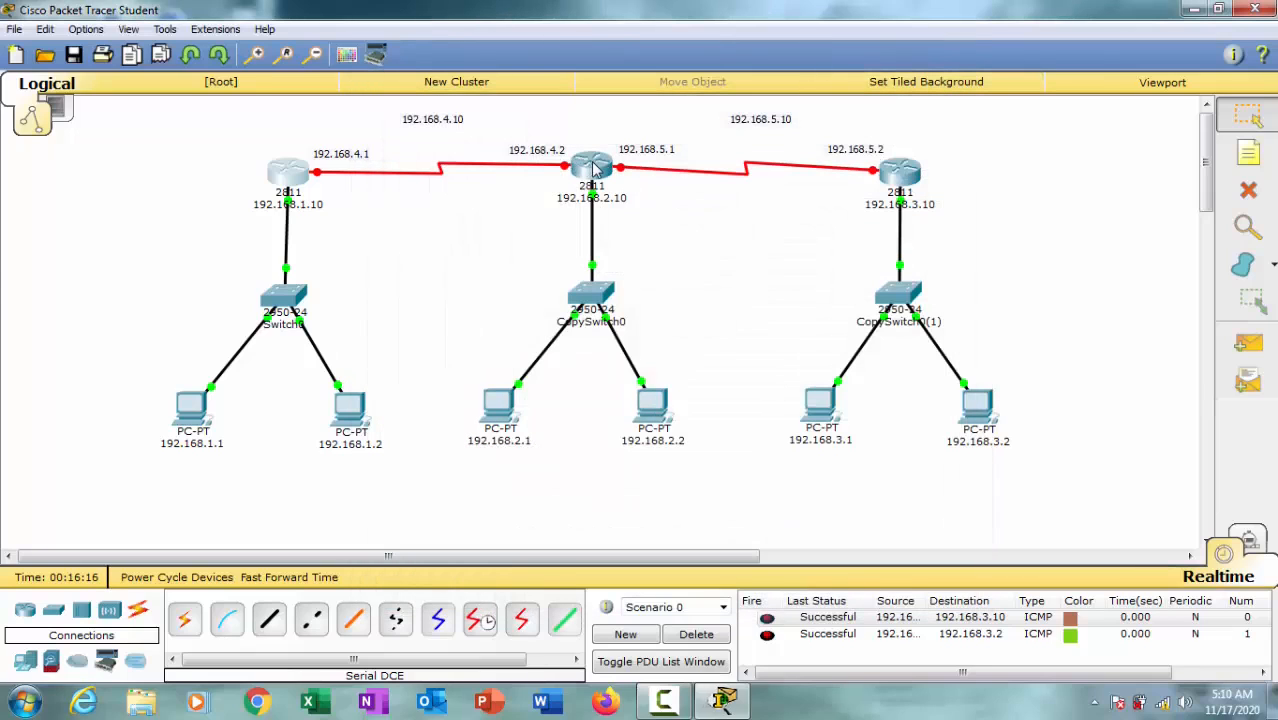
# Step: Open the middle router's Serial0/1/0 configuration, turn on the port and set its clock rate to 128000
pyautogui.click(594, 170)
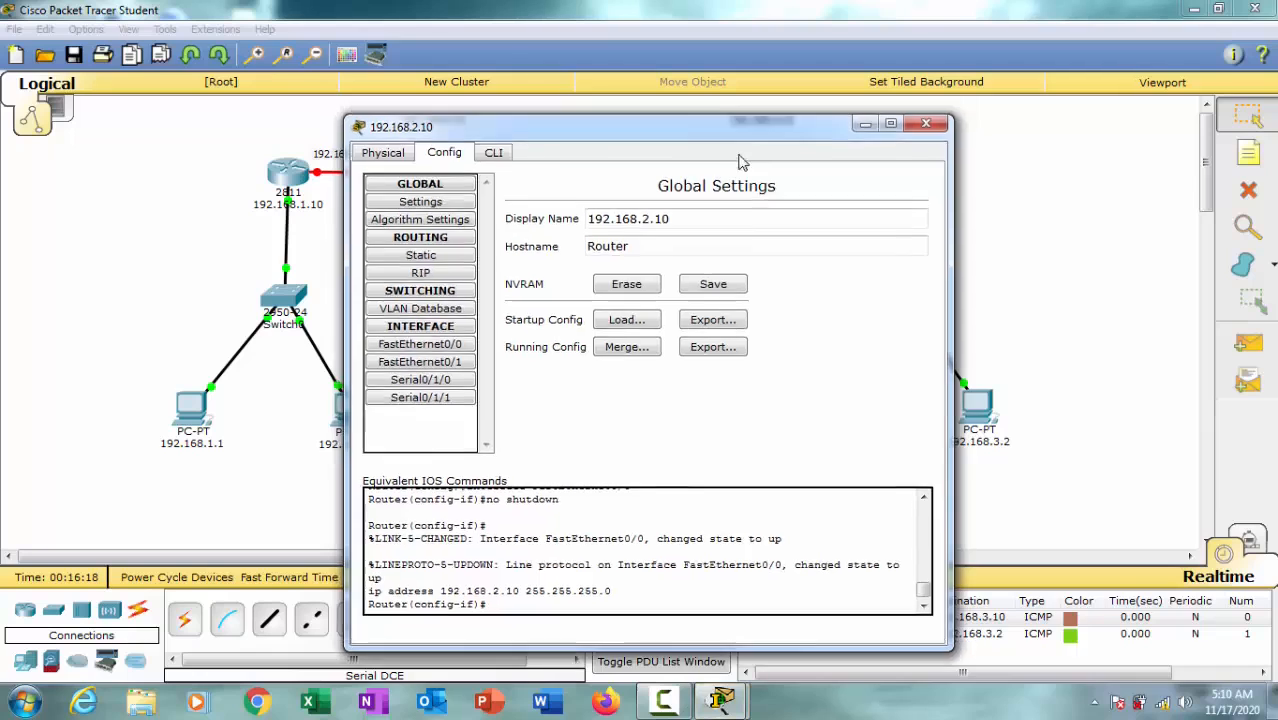
pyautogui.moveTo(740, 127); pyautogui.dragTo(1042, 97)
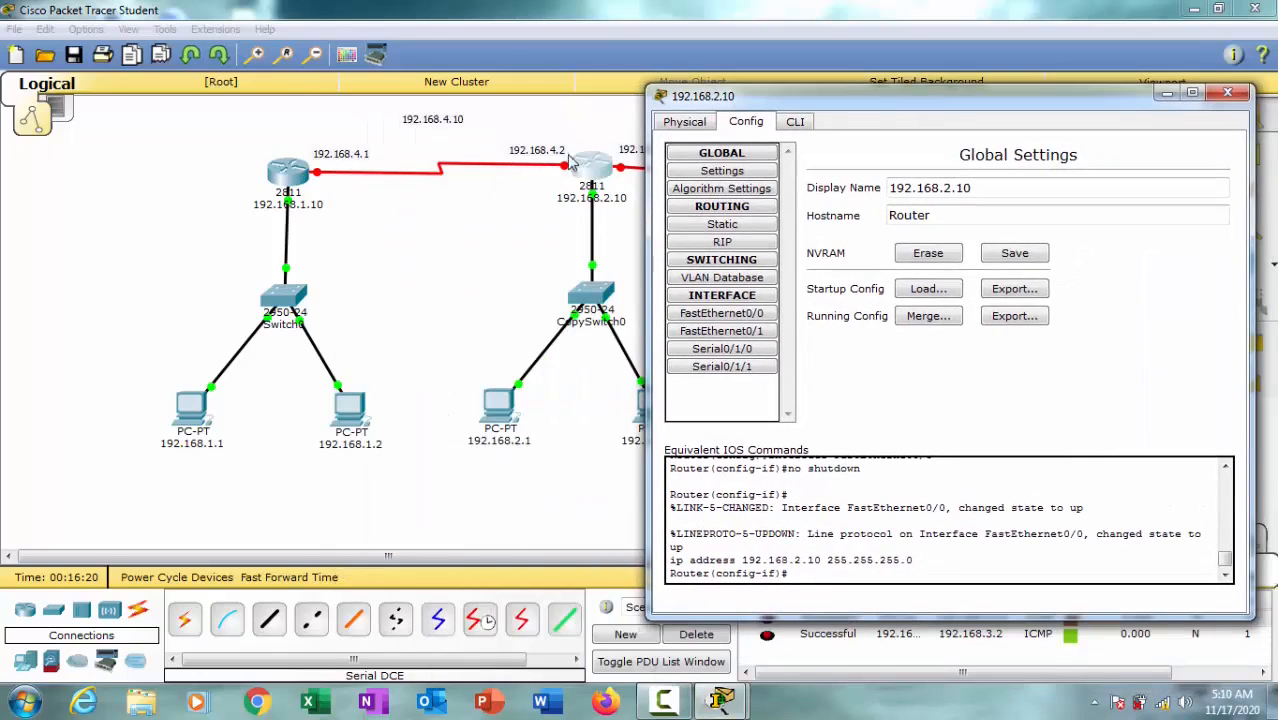
pyautogui.click(729, 355)
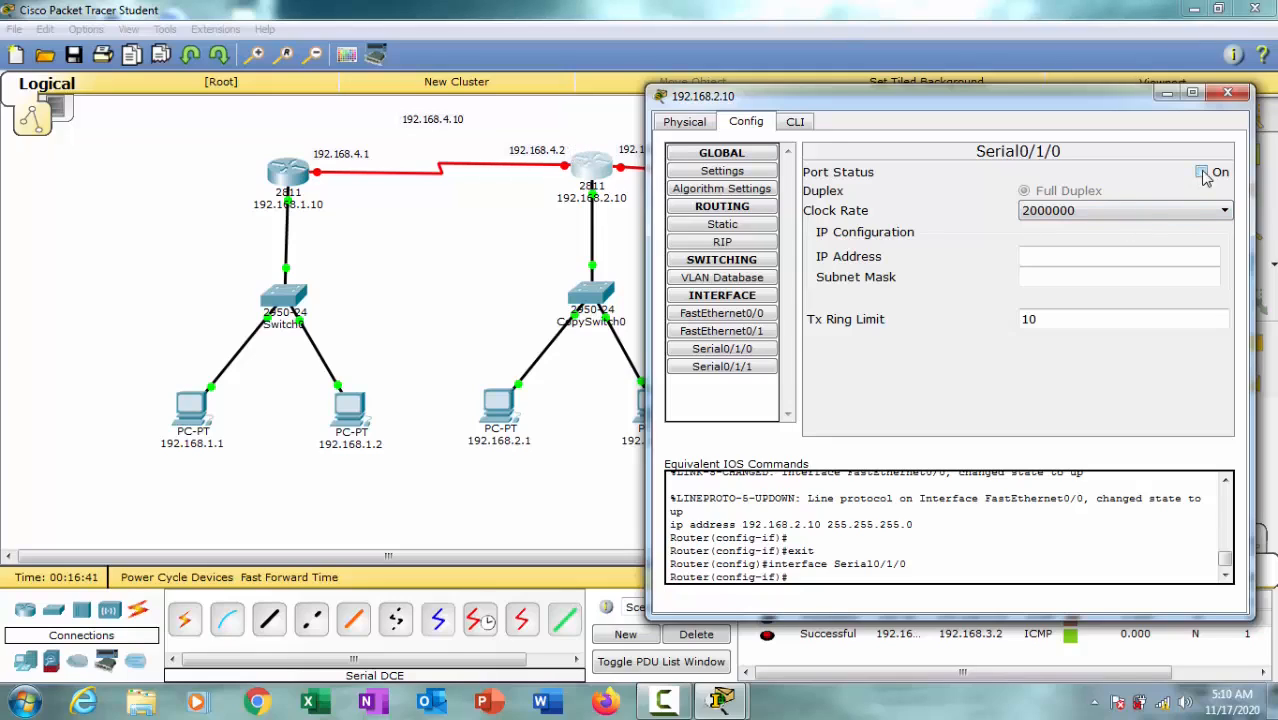
pyautogui.click(746, 350)
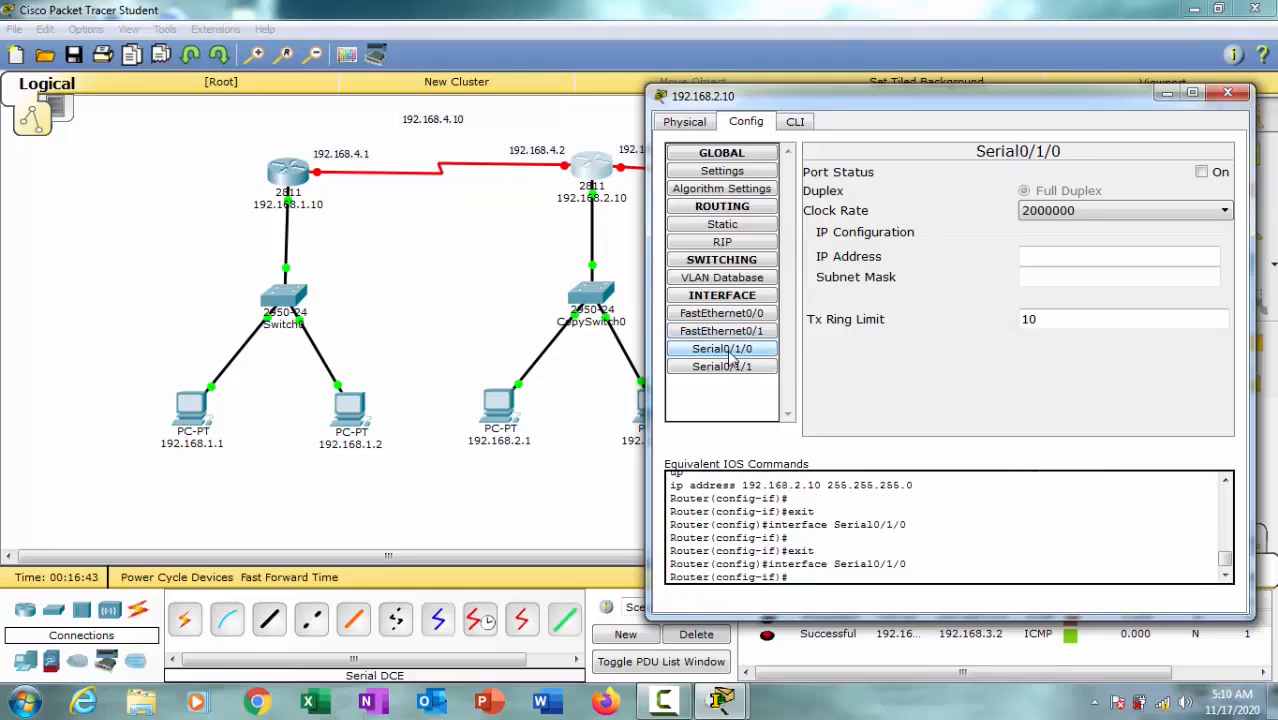
pyautogui.click(743, 354)
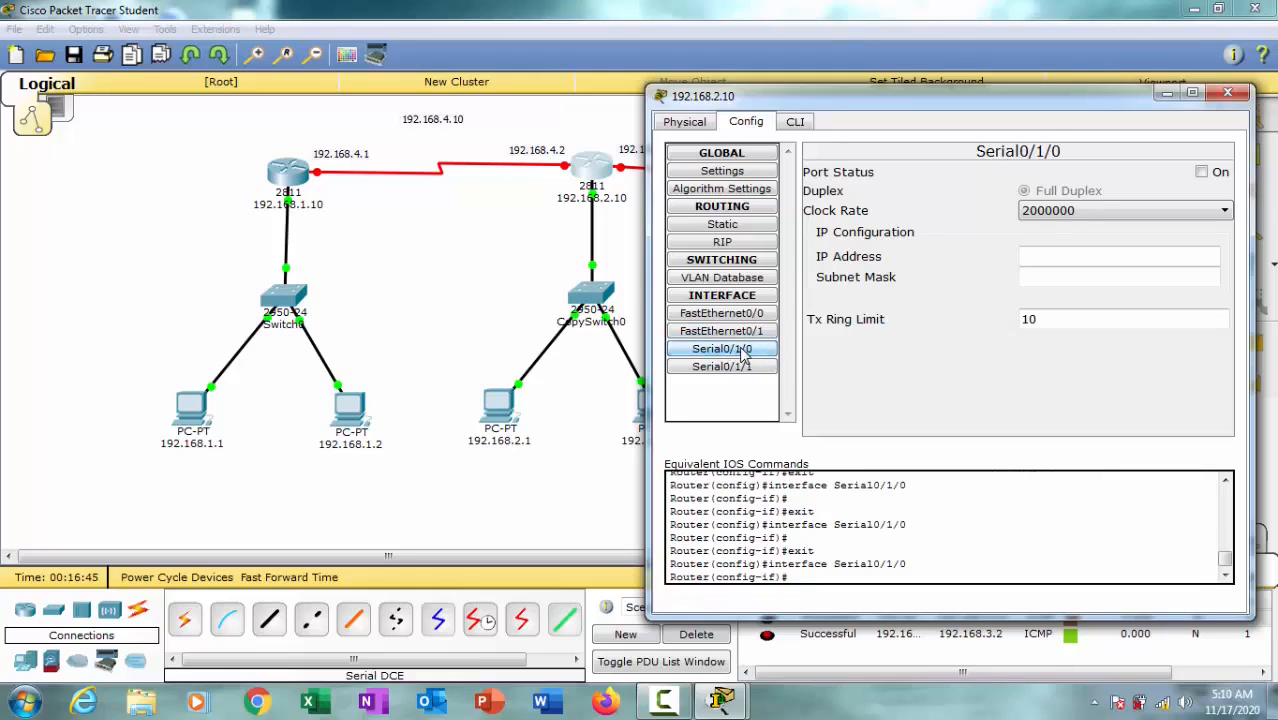
pyautogui.click(748, 369)
pyautogui.click(757, 355)
pyautogui.click(757, 355)
pyautogui.click(746, 358)
pyautogui.click(1208, 174)
pyautogui.click(1150, 216)
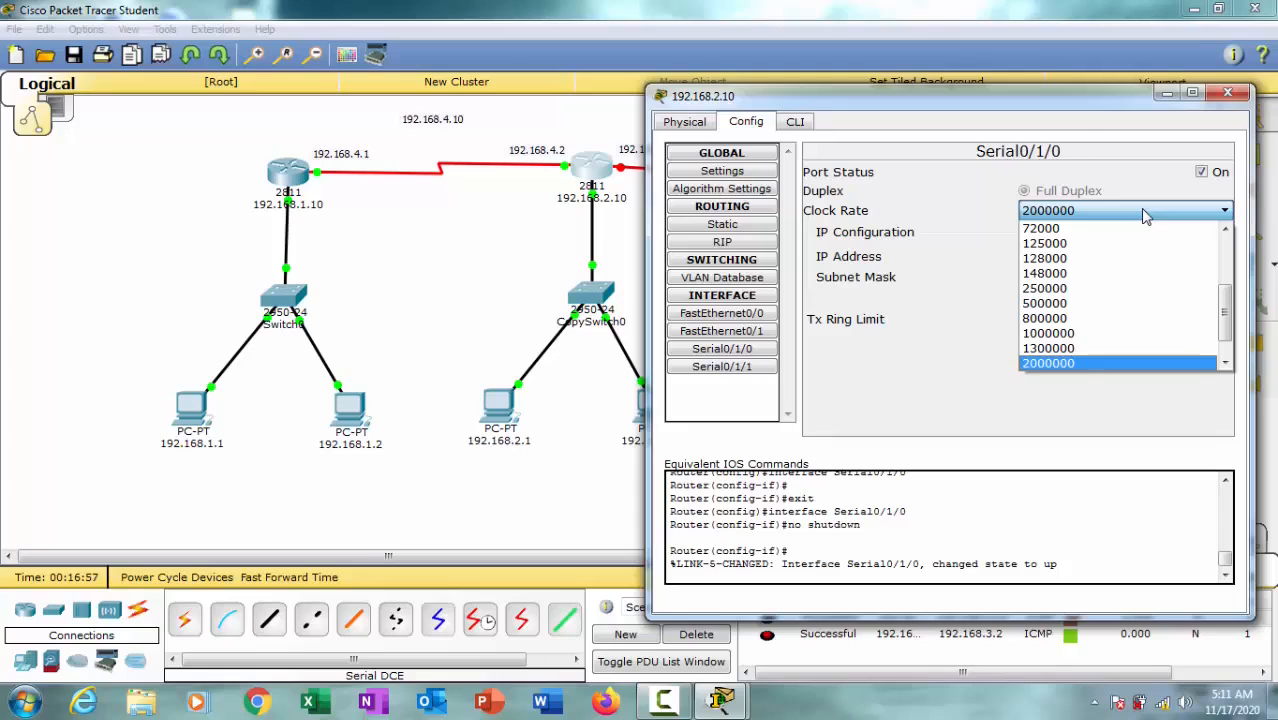
pyautogui.click(1080, 259)
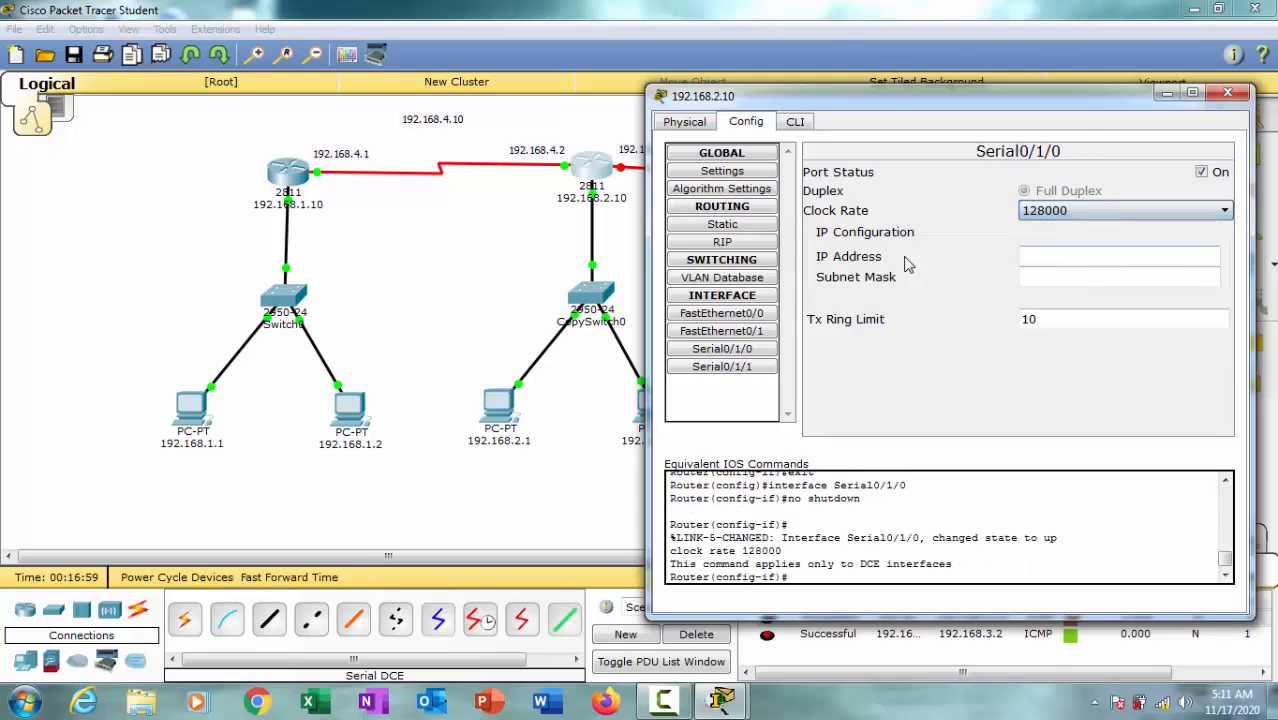
# Step: Assign IP address 192.168.4.2 with subnet mask 255.255.255.0 to the middle router's Serial0/1/0
pyautogui.click(1048, 255)
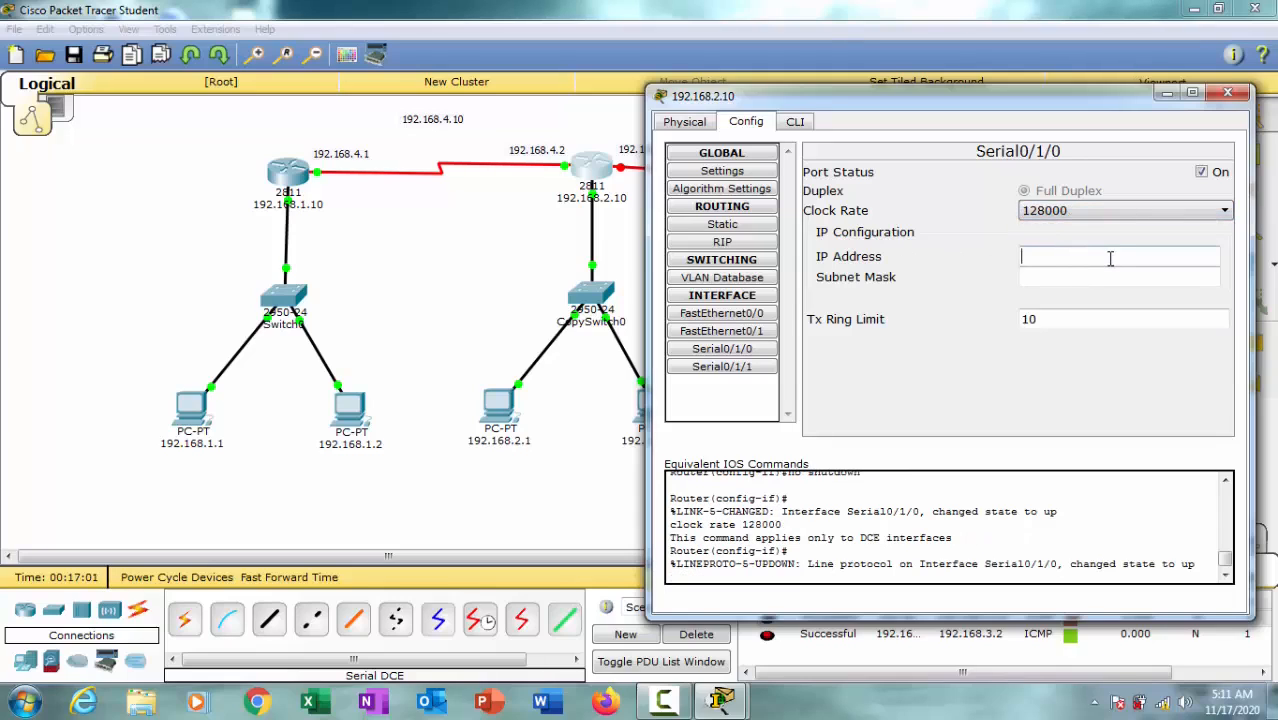
pyautogui.write('192.168.1.1')
pyautogui.moveTo(1077, 258); pyautogui.dragTo(1125, 258)
pyautogui.write('4')
pyautogui.click(1140, 279)
# Step: Switch to the middle router's Serial0/1/1 configuration, turn on the port and set its clock rate to 128000
pyautogui.moveTo(1064, 104); pyautogui.dragTo(1050, 213)
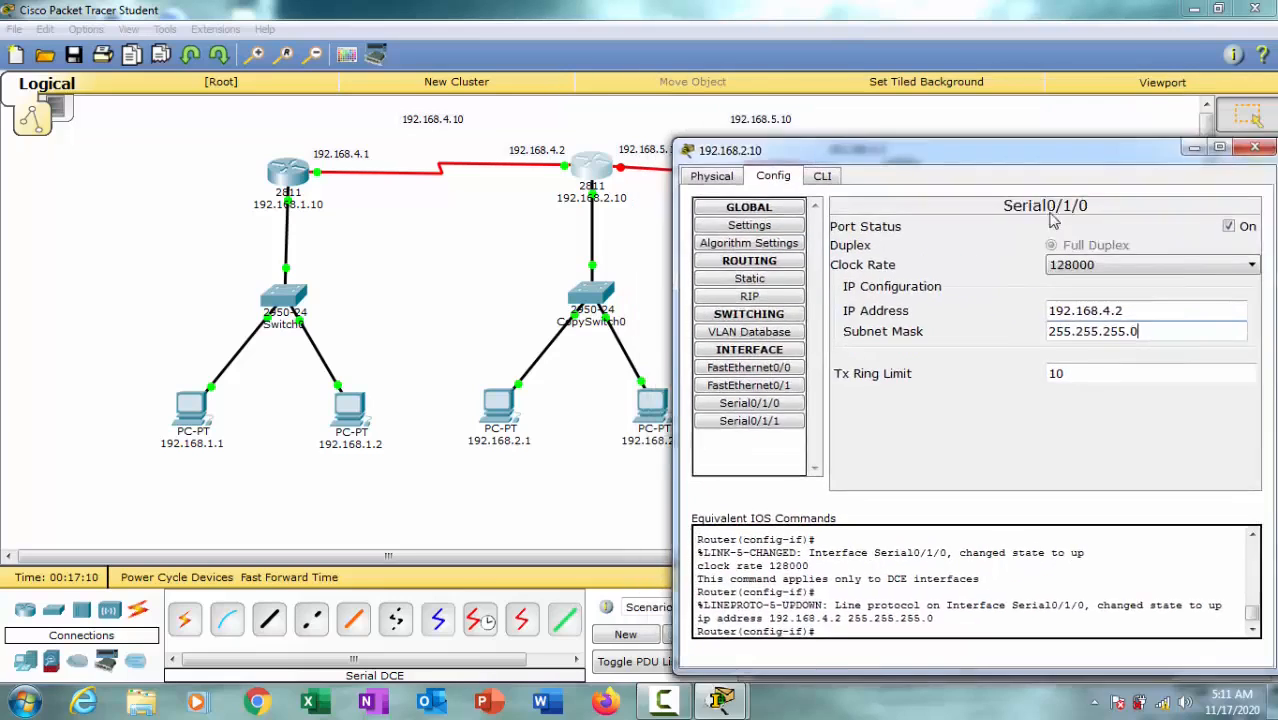
pyautogui.moveTo(1092, 152); pyautogui.dragTo(1057, 200)
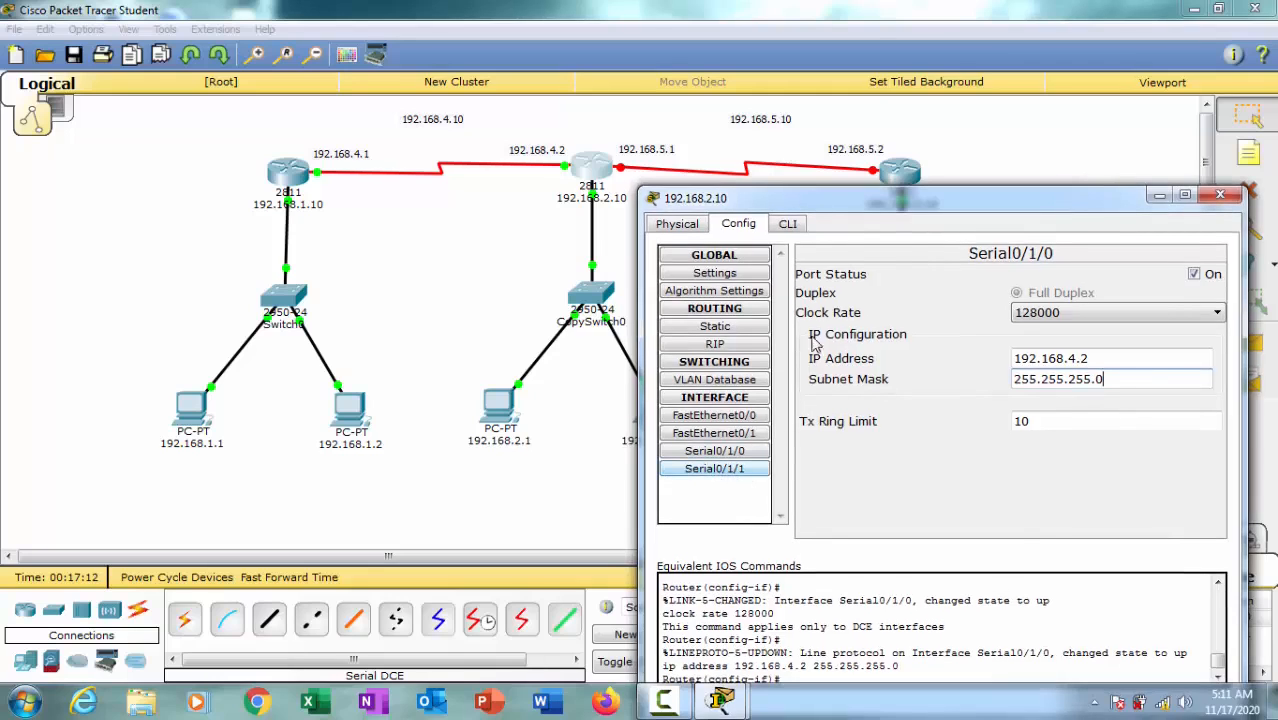
pyautogui.moveTo(856, 211); pyautogui.dragTo(852, 210)
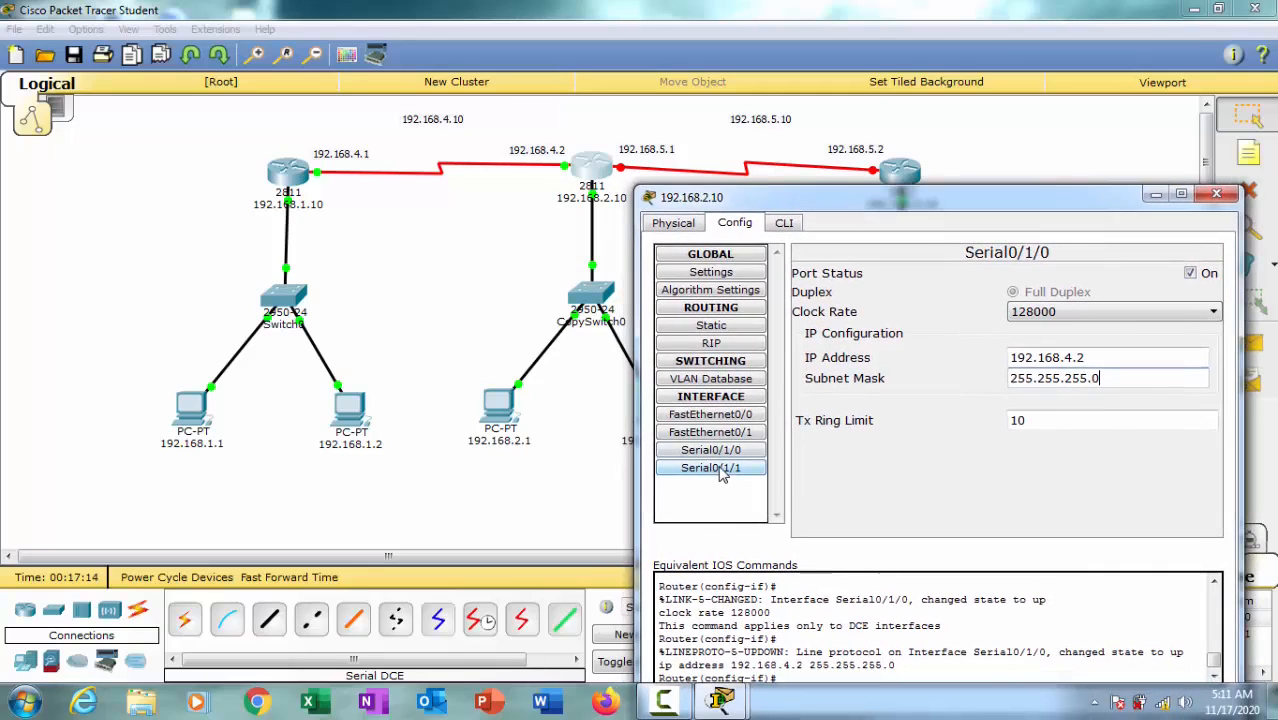
pyautogui.moveTo(948, 203); pyautogui.dragTo(957, 88)
pyautogui.click(740, 356)
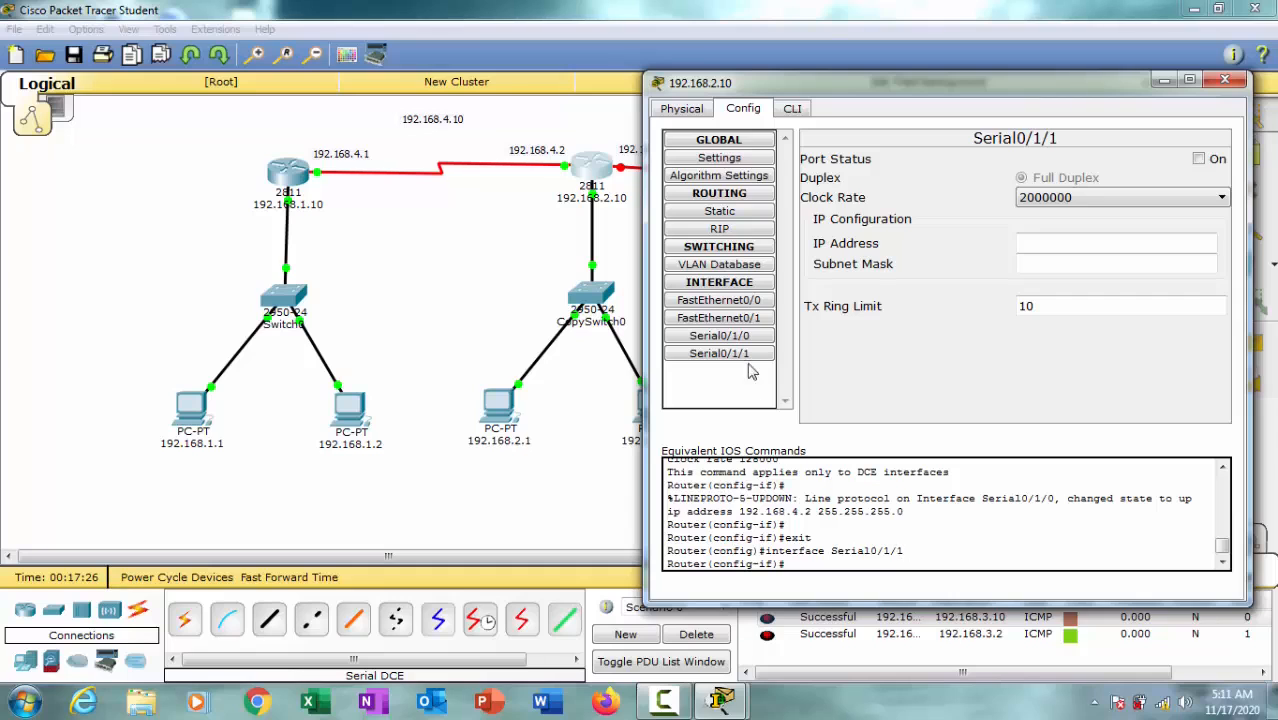
pyautogui.moveTo(952, 97); pyautogui.dragTo(893, 196)
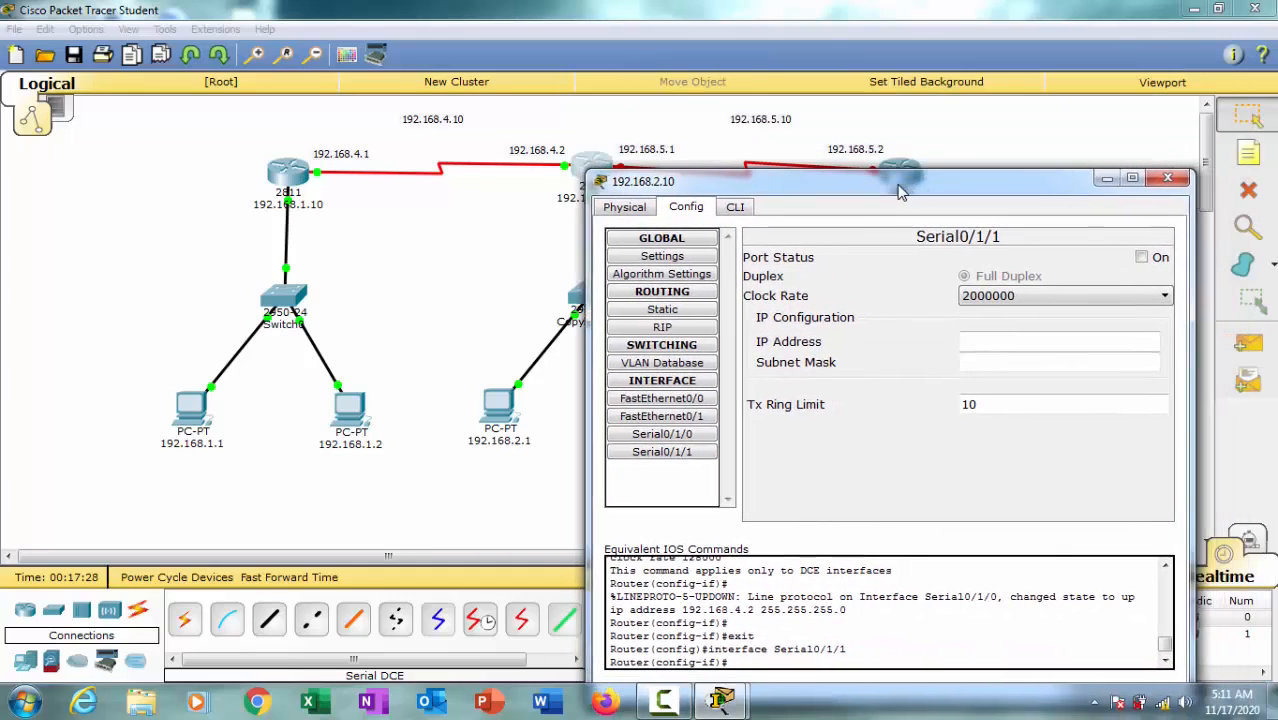
pyautogui.click(1137, 257)
pyautogui.click(1120, 296)
pyautogui.click(985, 343)
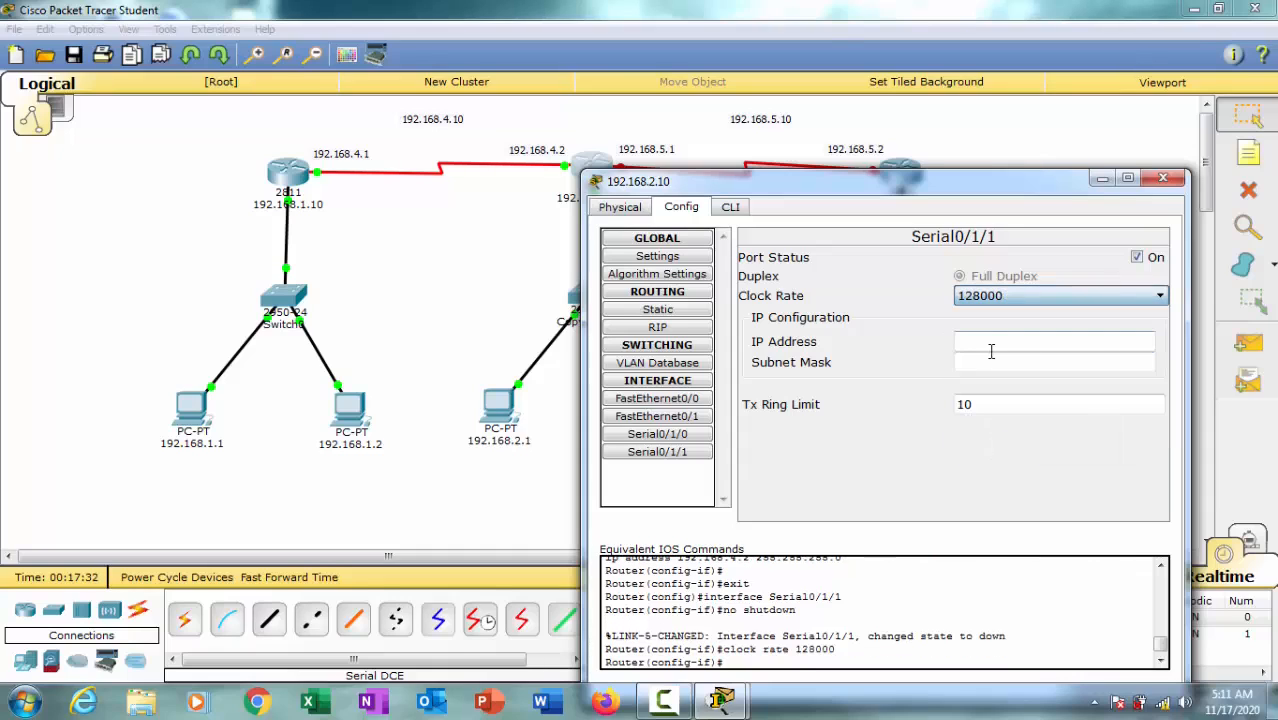
# Step: Assign IP address 192.168.5.1 with subnet mask 255.255.255.0 to the middle router's Serial0/1/1 and close its device window
pyautogui.click(1012, 341)
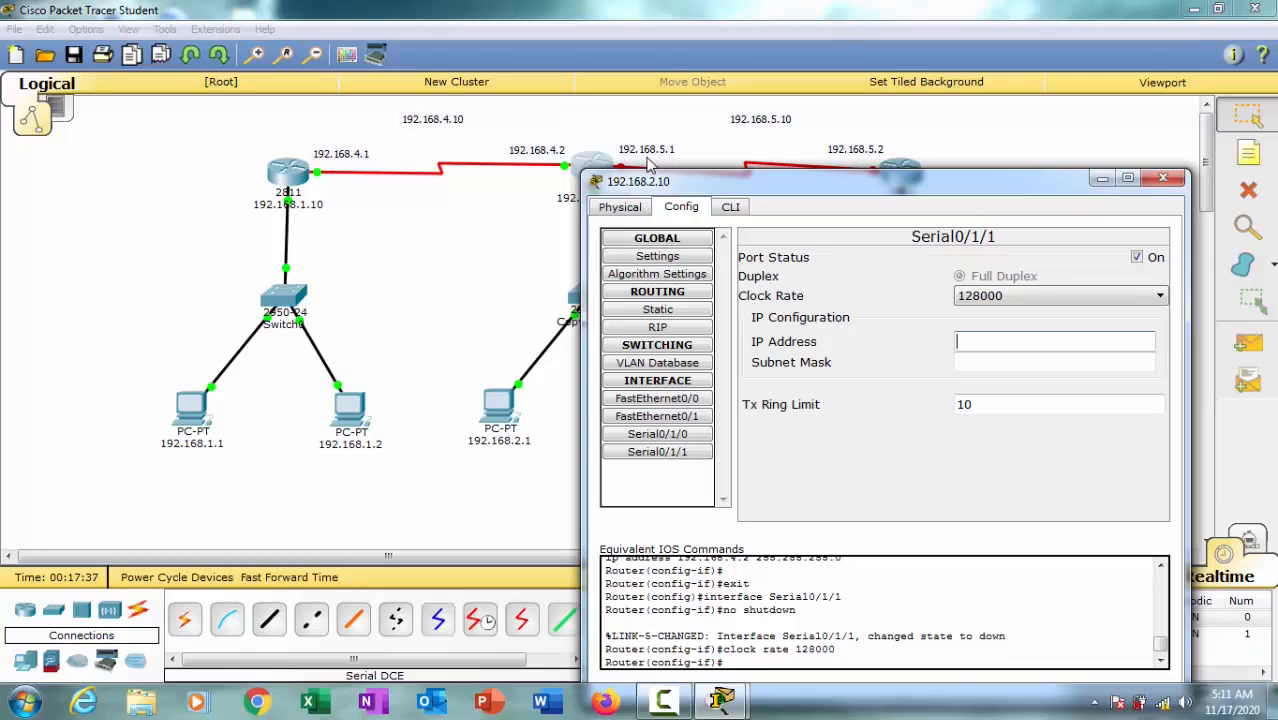
pyautogui.click(973, 337)
pyautogui.write('192.168.1.1')
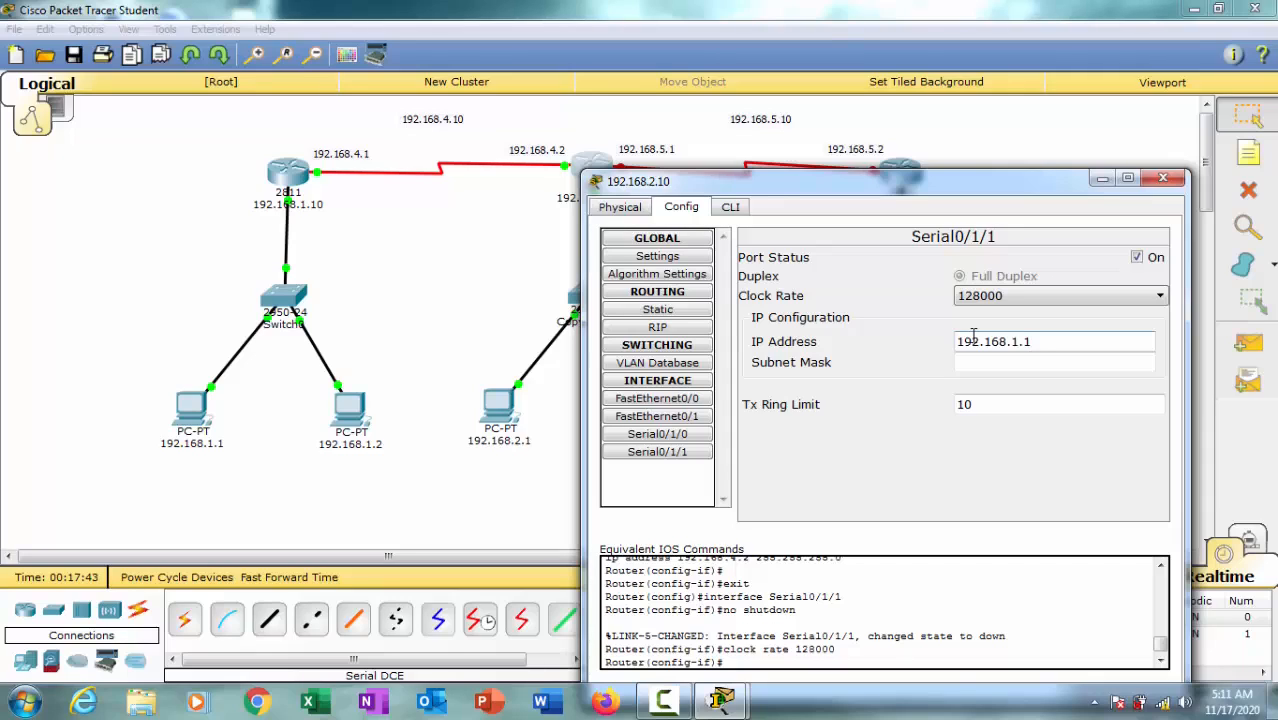
pyautogui.press('BackSpace')
pyautogui.write('5.1')
pyautogui.click(1052, 363)
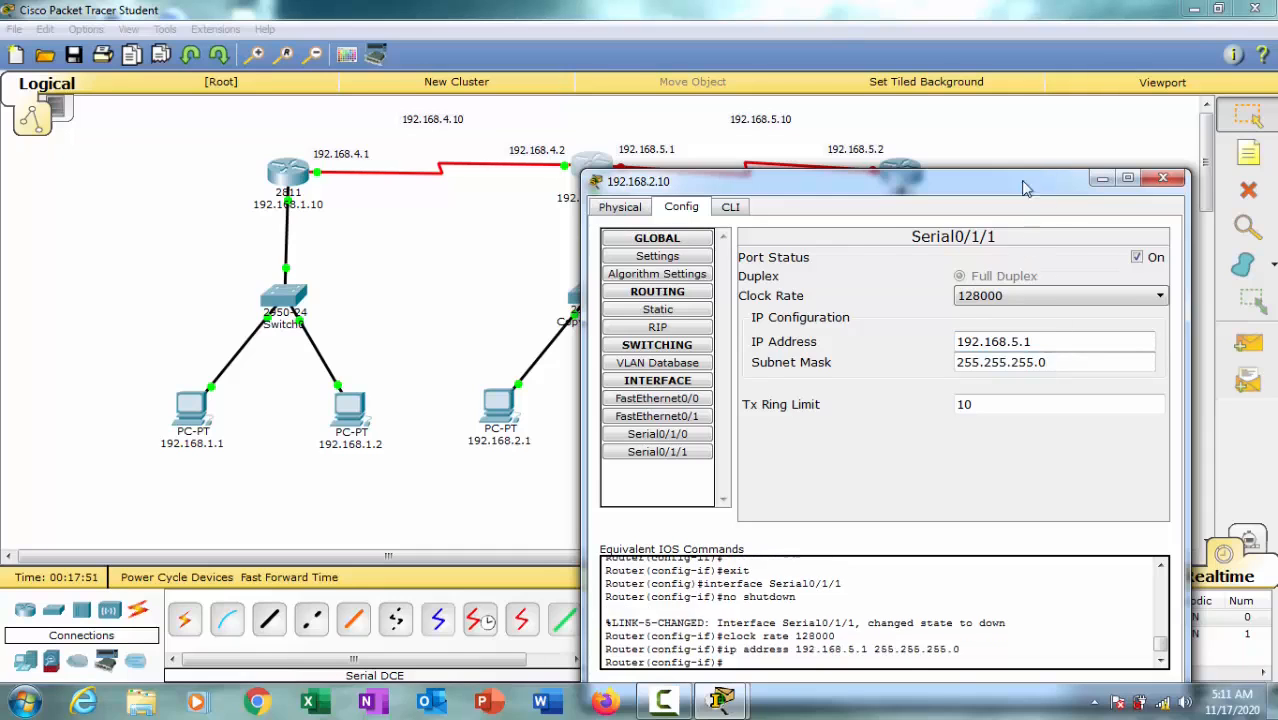
pyautogui.moveTo(1024, 188); pyautogui.dragTo(626, 176)
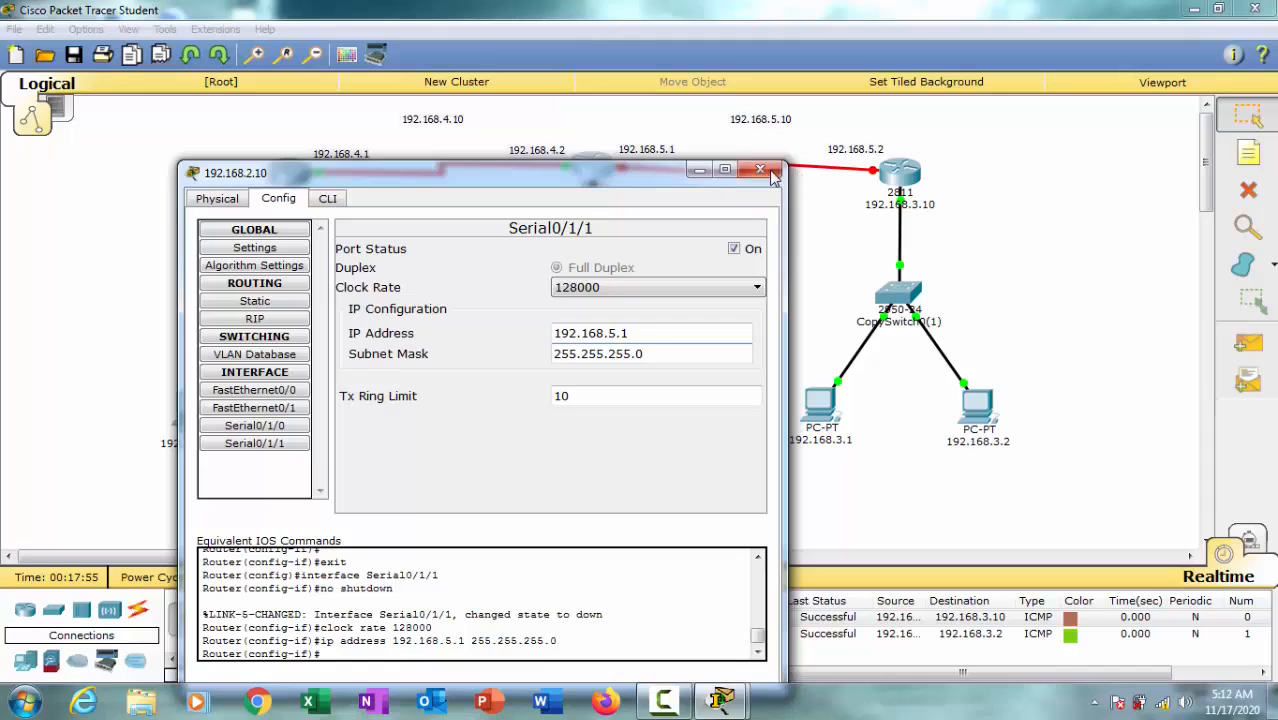
pyautogui.click(760, 170)
# Step: Open the third router's Serial0/1/0 configuration, turn on the port and set its clock rate to 128000
pyautogui.click(900, 172)
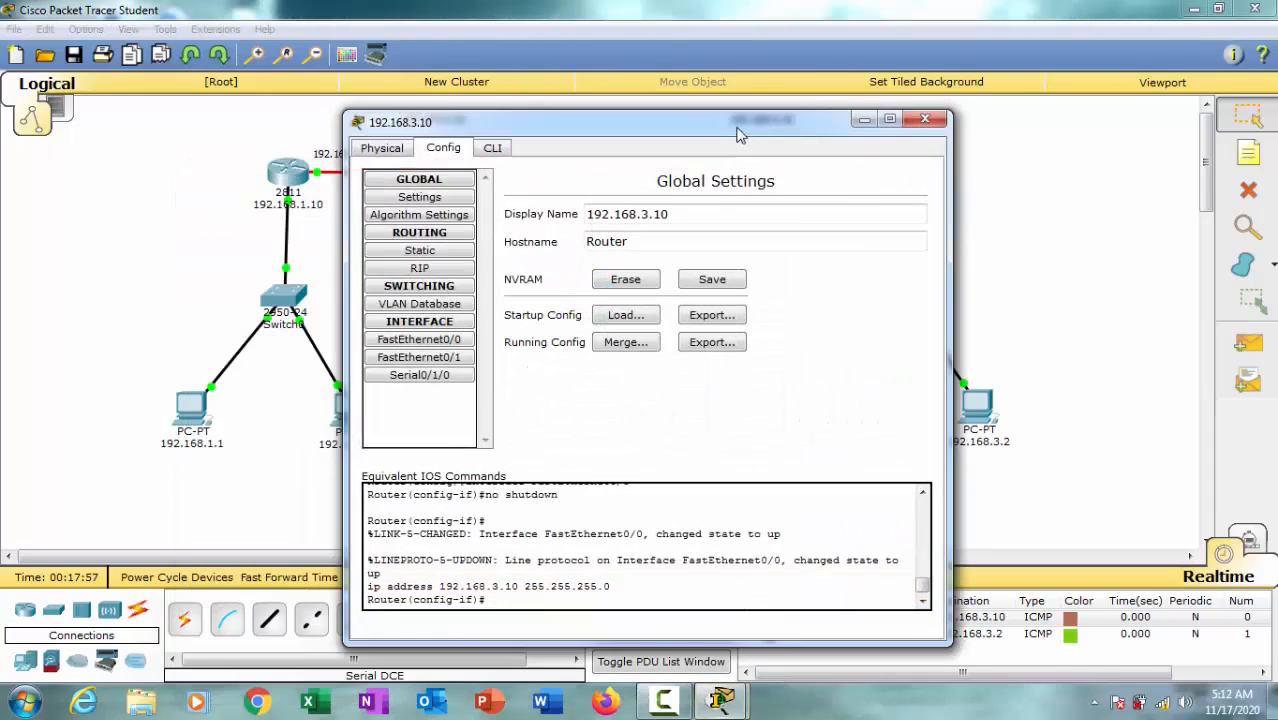
pyautogui.moveTo(738, 134); pyautogui.dragTo(1040, 227)
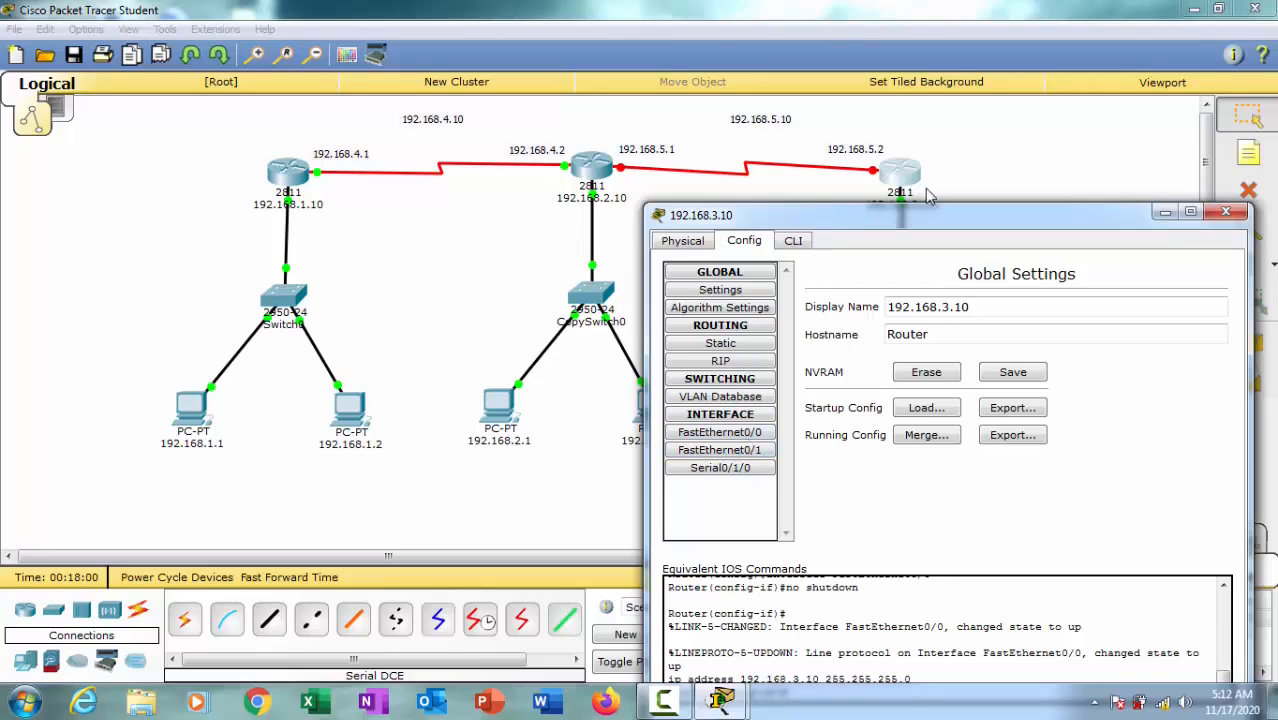
pyautogui.moveTo(936, 214); pyautogui.dragTo(938, 190)
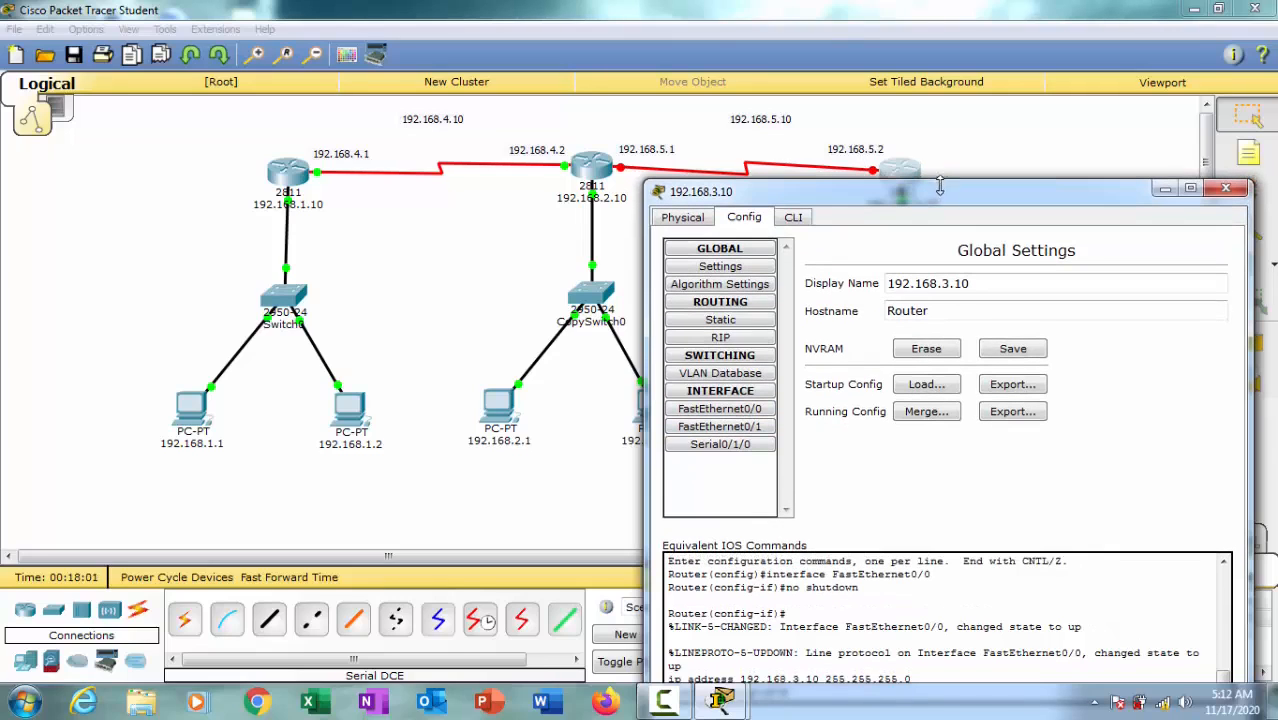
pyautogui.click(749, 447)
pyautogui.click(1199, 267)
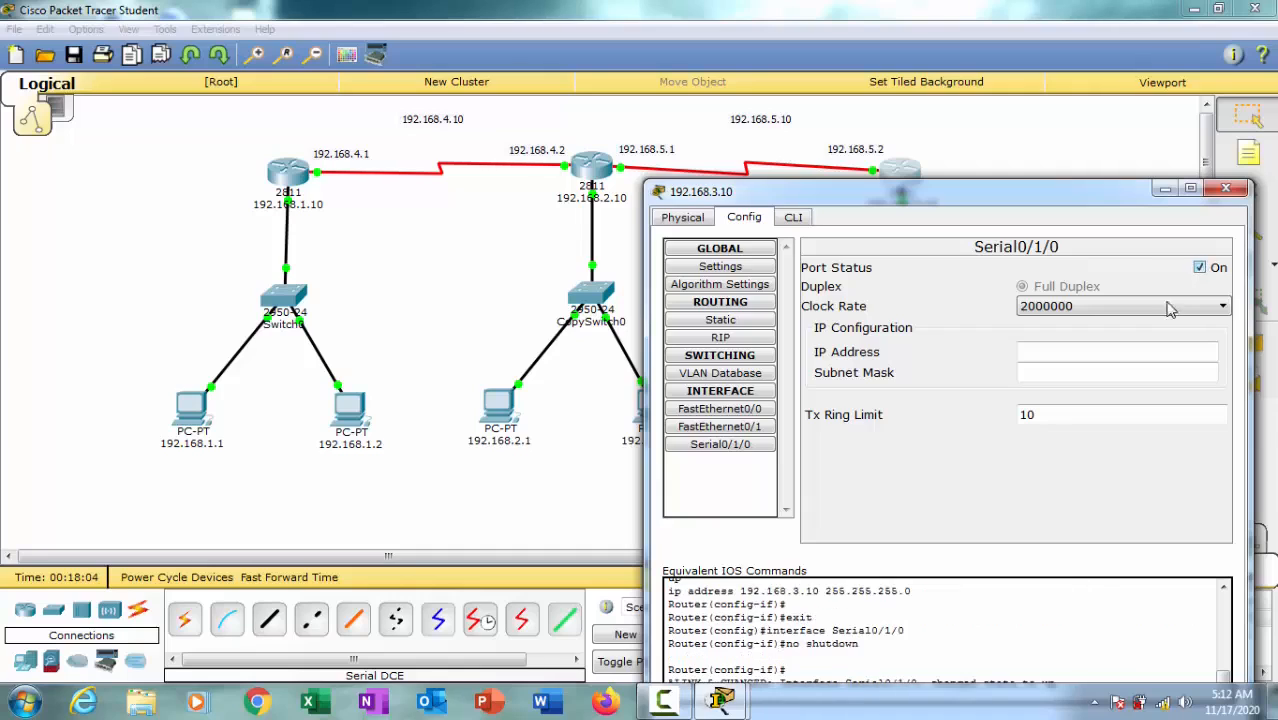
pyautogui.click(1169, 307)
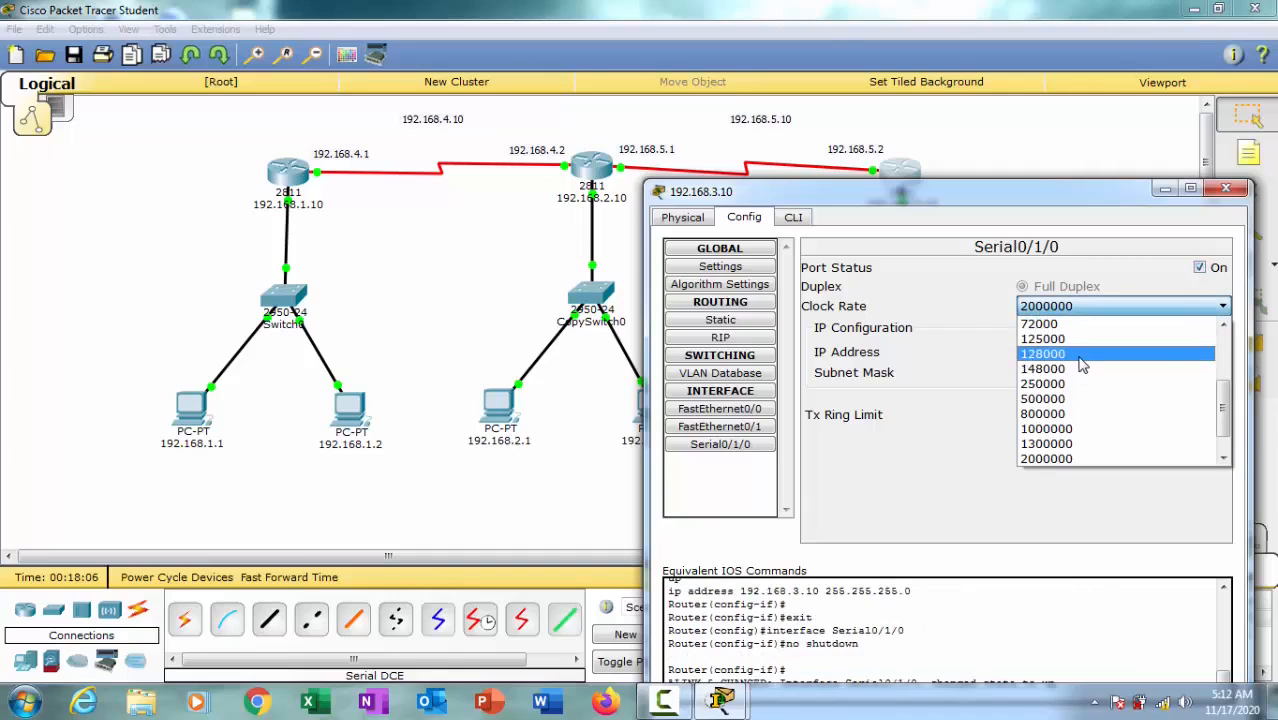
pyautogui.click(1079, 356)
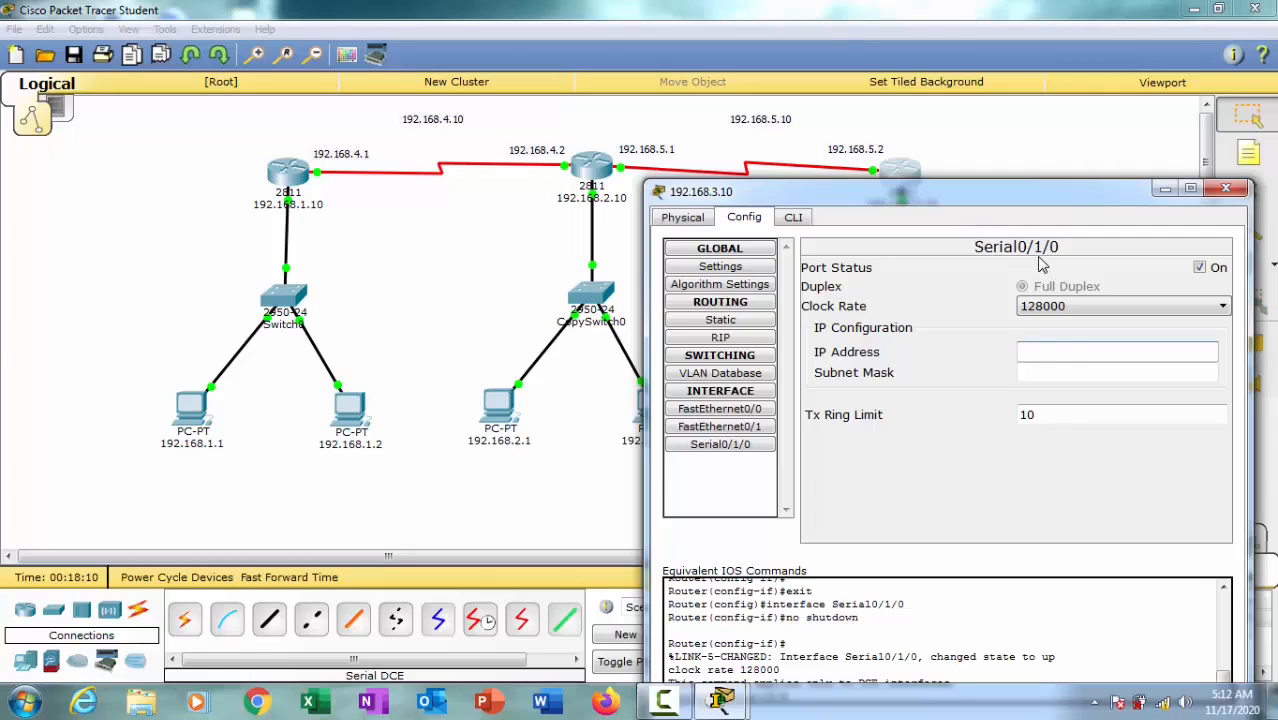
# Step: Assign IP address 192.168.5.2 with subnet mask 255.255.255.0 to the third router's Serial0/1/0 and close its device window
pyautogui.write('192.168.1.1')
pyautogui.press('BackSpace')
pyautogui.press('BackSpace')
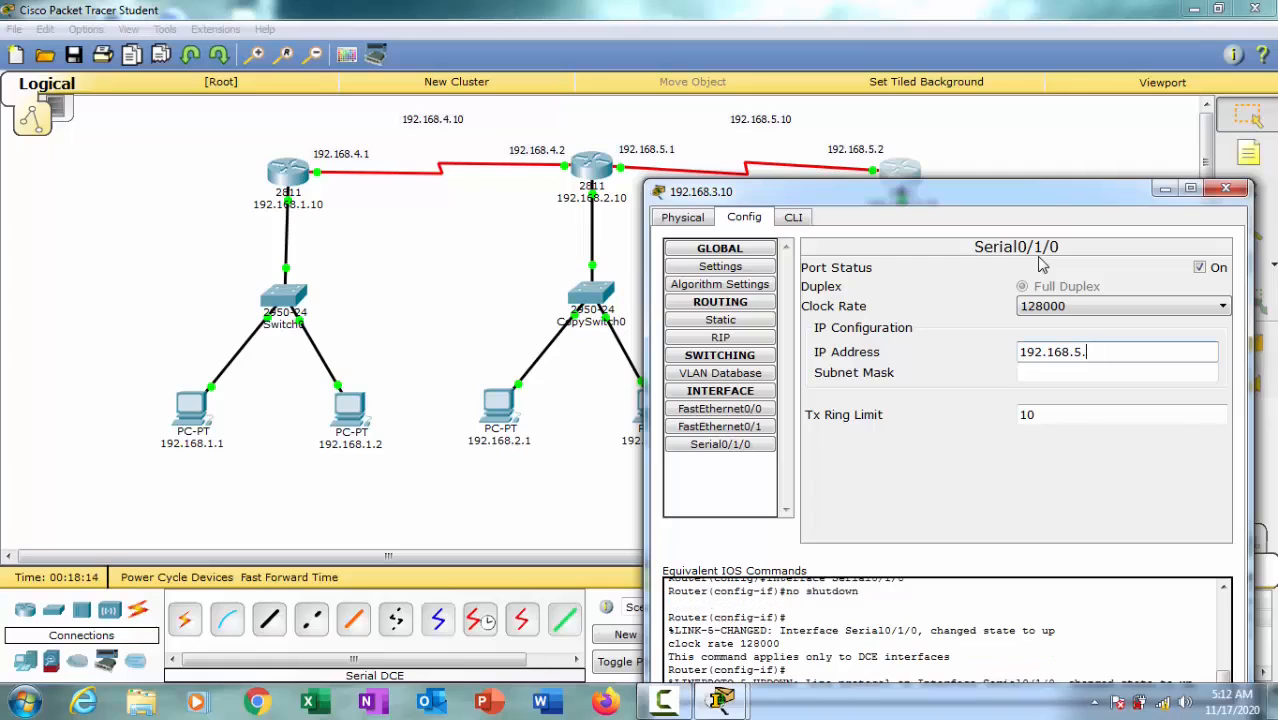
pyautogui.write('2')
pyautogui.click(1152, 374)
pyautogui.moveTo(1065, 200)
pyautogui.mouseDown()
pyautogui.moveTo(1067, 186)
pyautogui.moveTo(1072, 207)
pyautogui.mouseUp()
pyautogui.click(767, 416)
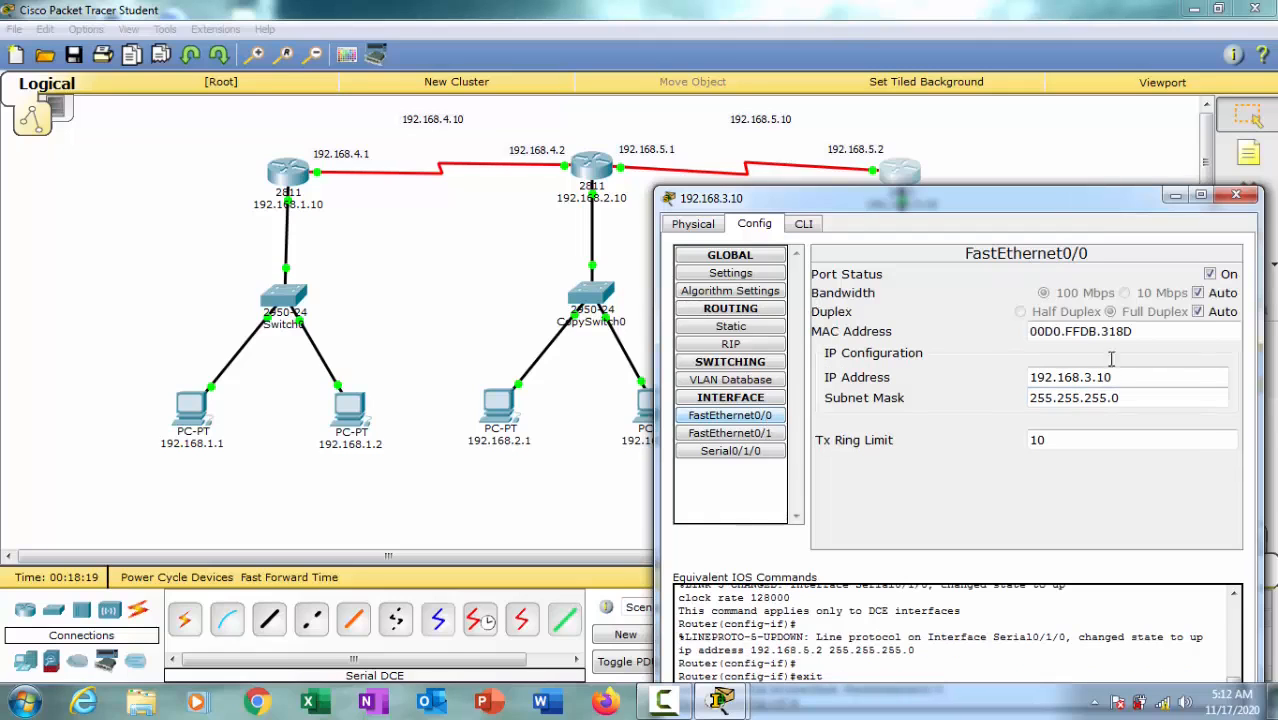
pyautogui.click(1235, 197)
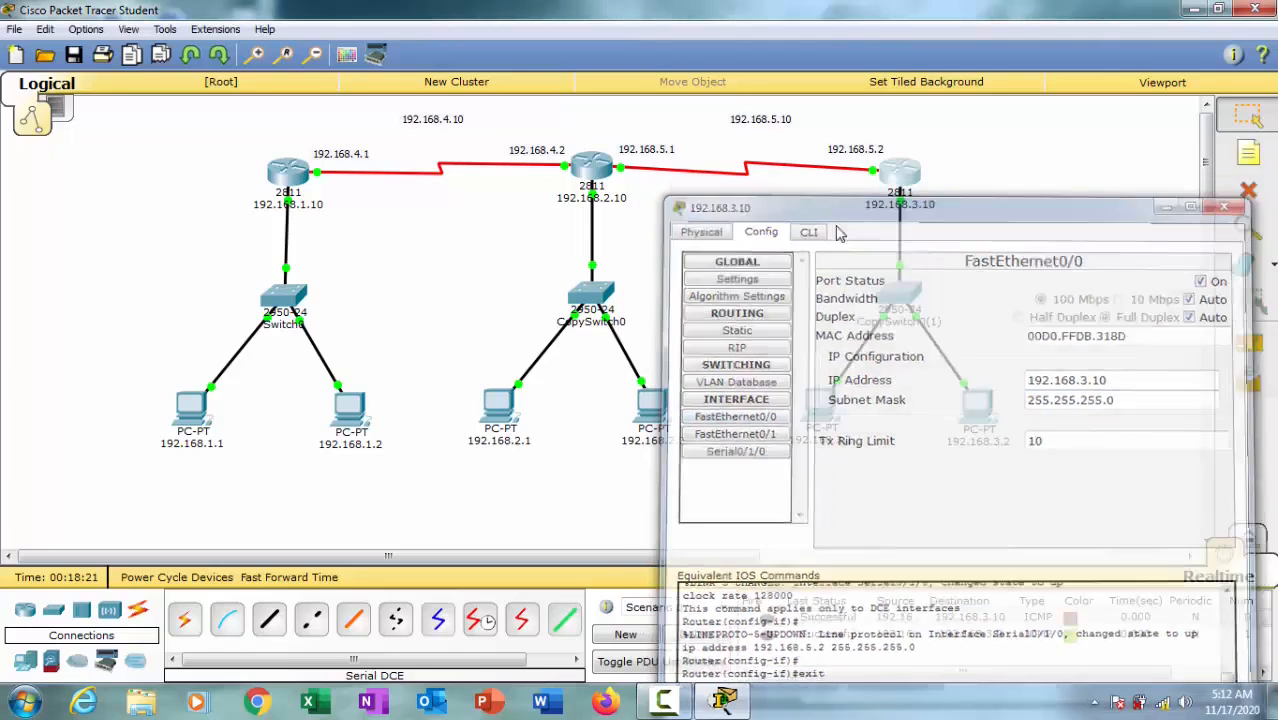
# Step: Review the middle router's Serial0/1/0, Serial0/1/1 and FastEthernet0/0 settings, and close its device window
pyautogui.click(597, 170)
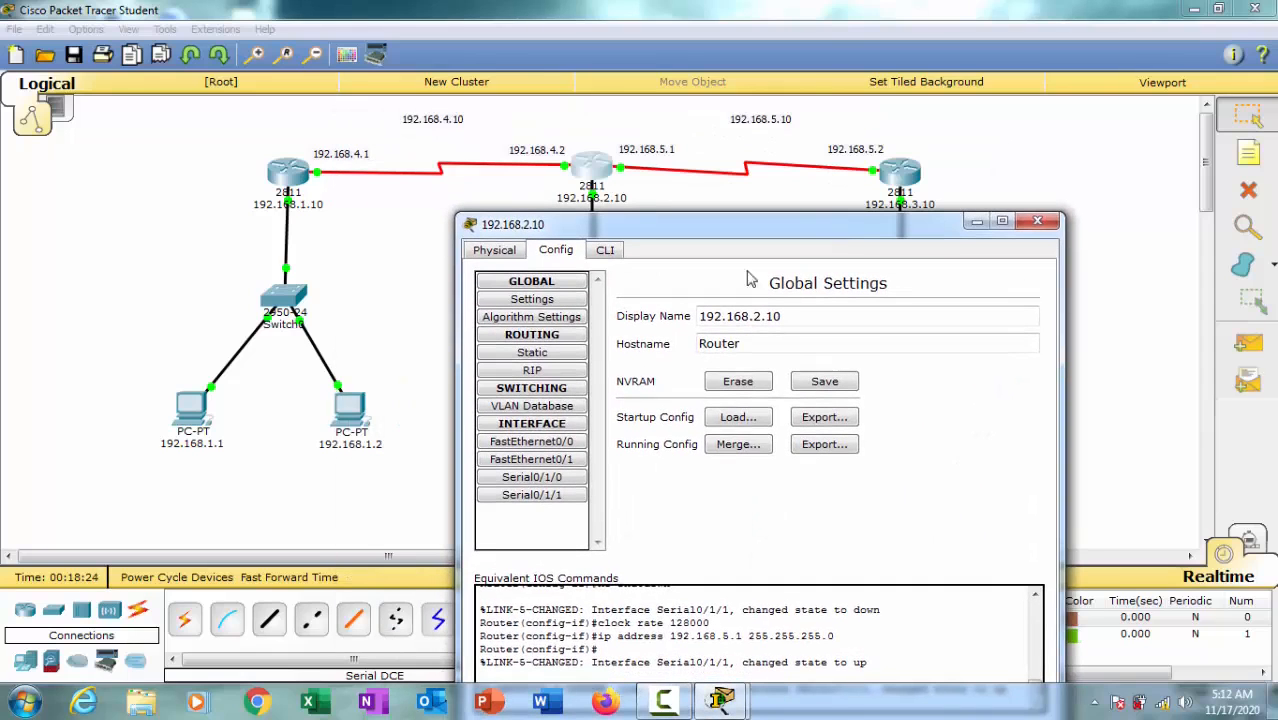
pyautogui.click(546, 479)
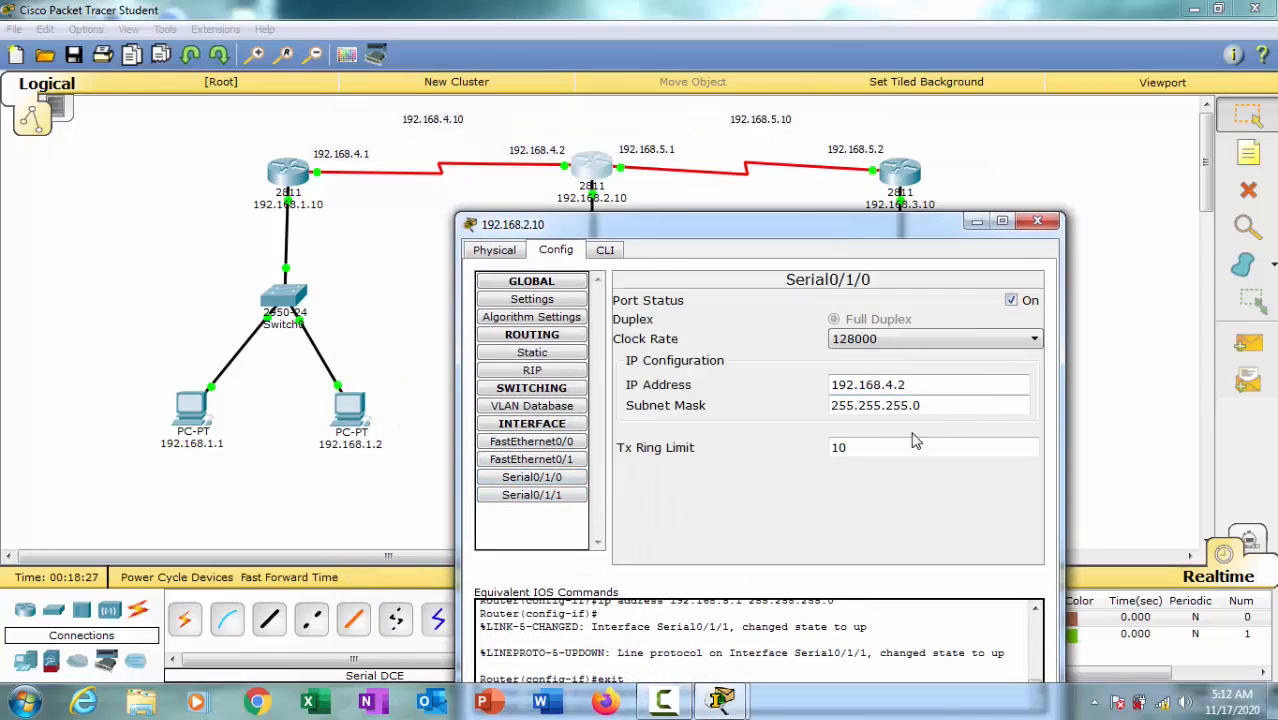
pyautogui.click(578, 498)
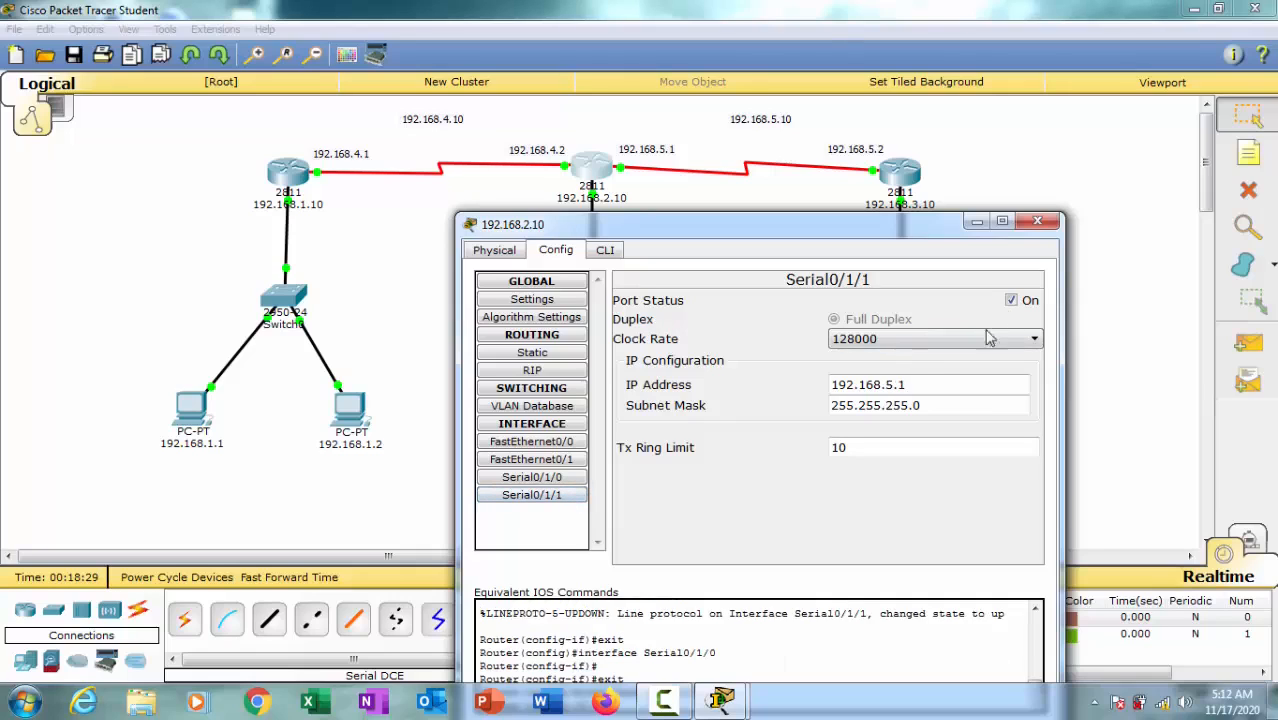
pyautogui.click(565, 479)
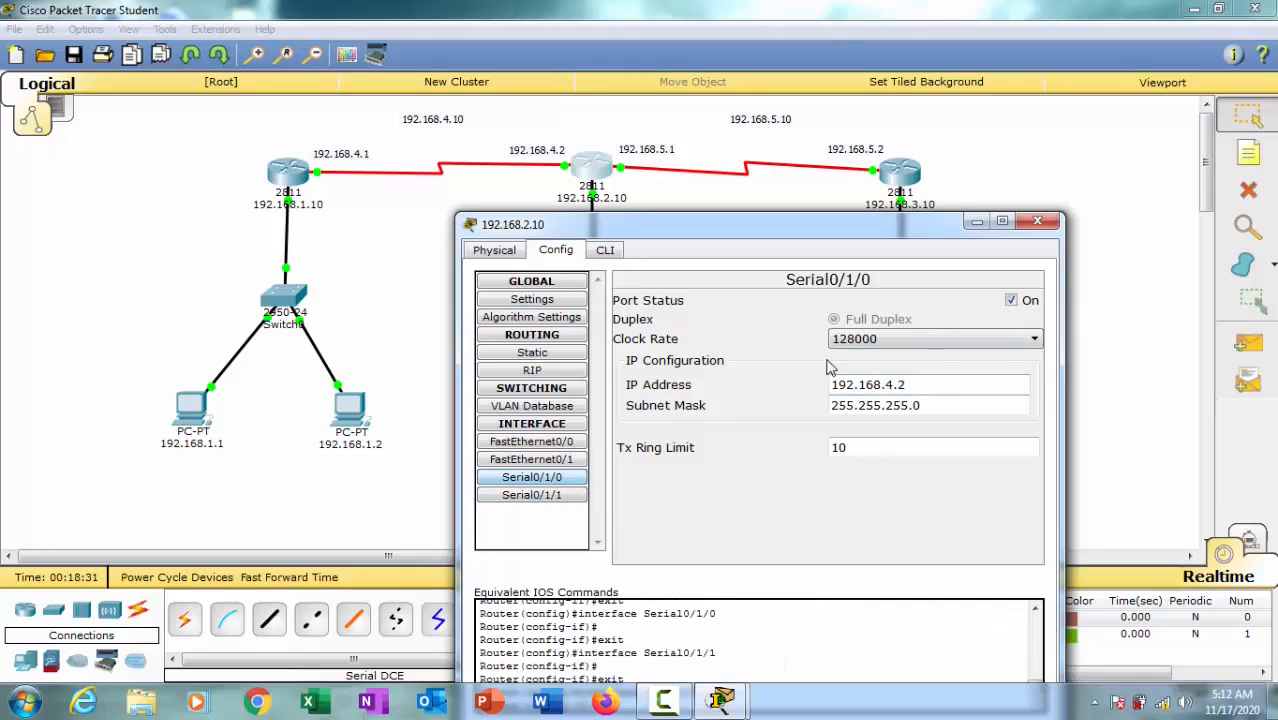
pyautogui.click(568, 444)
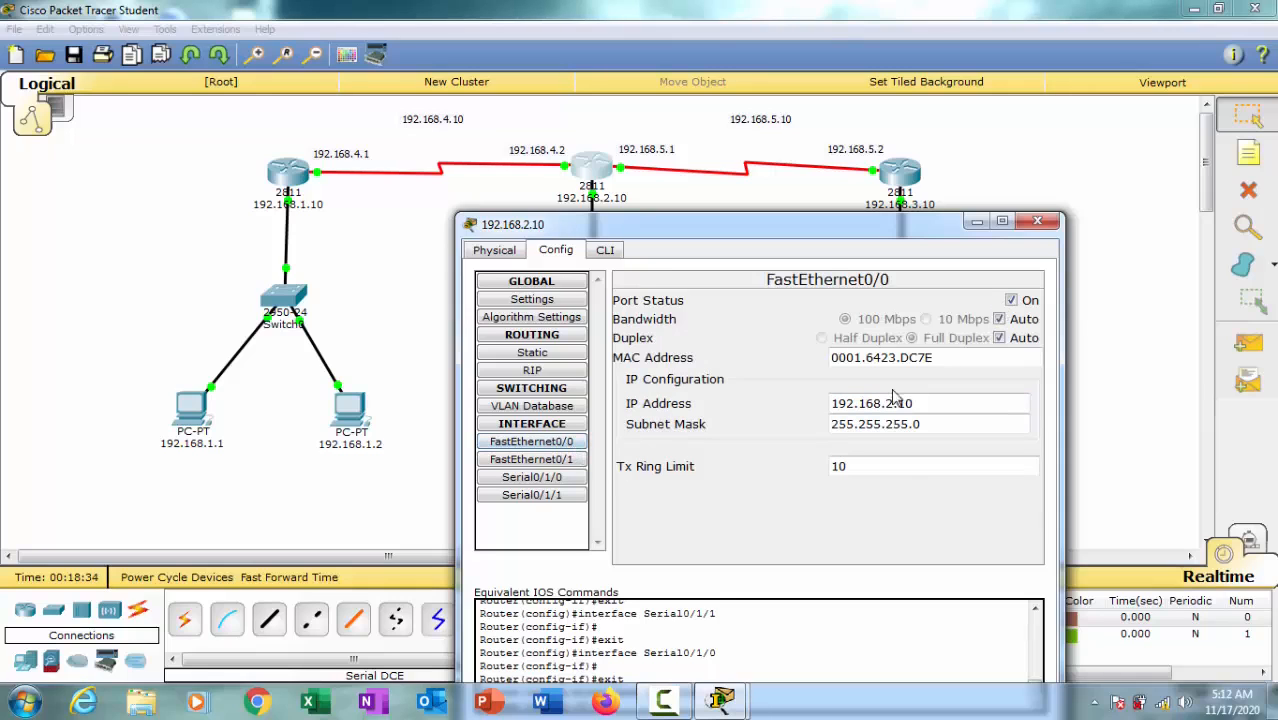
pyautogui.click(1037, 221)
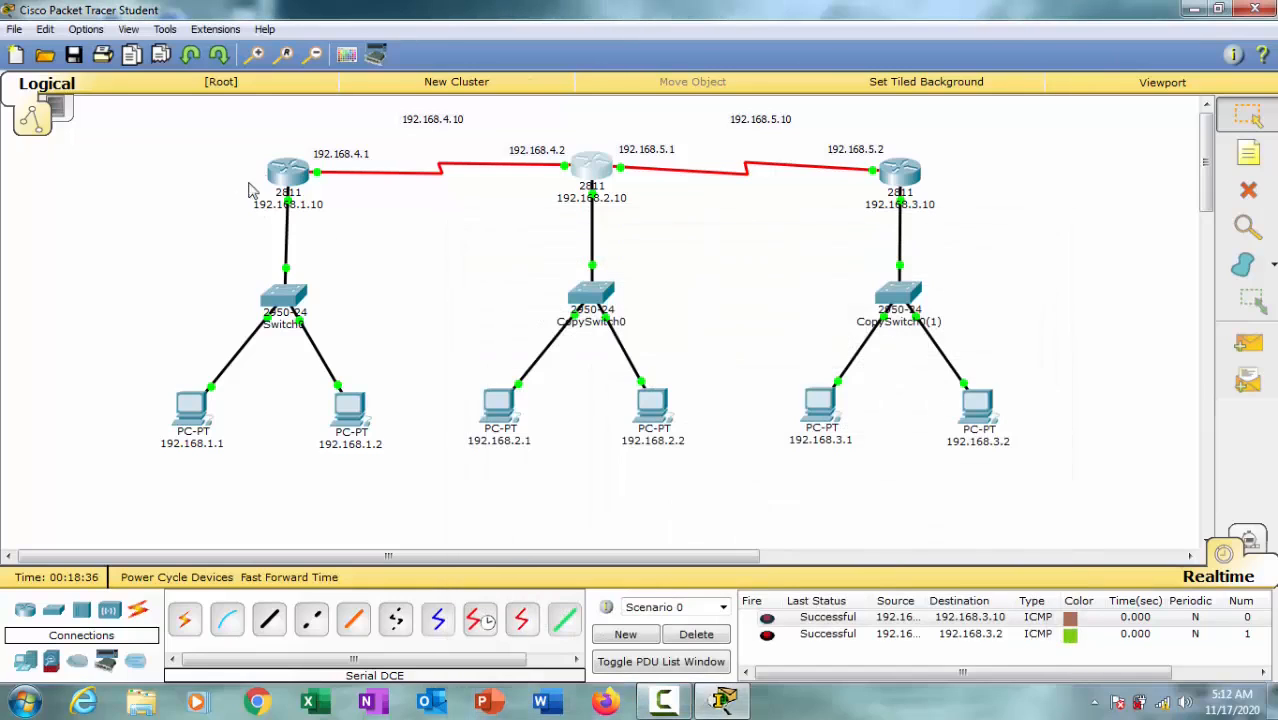
# Step: Review the Serial0/1/0 and FastEthernet0/0 settings of router 192.168.1.10, and close its device window
pyautogui.click(290, 176)
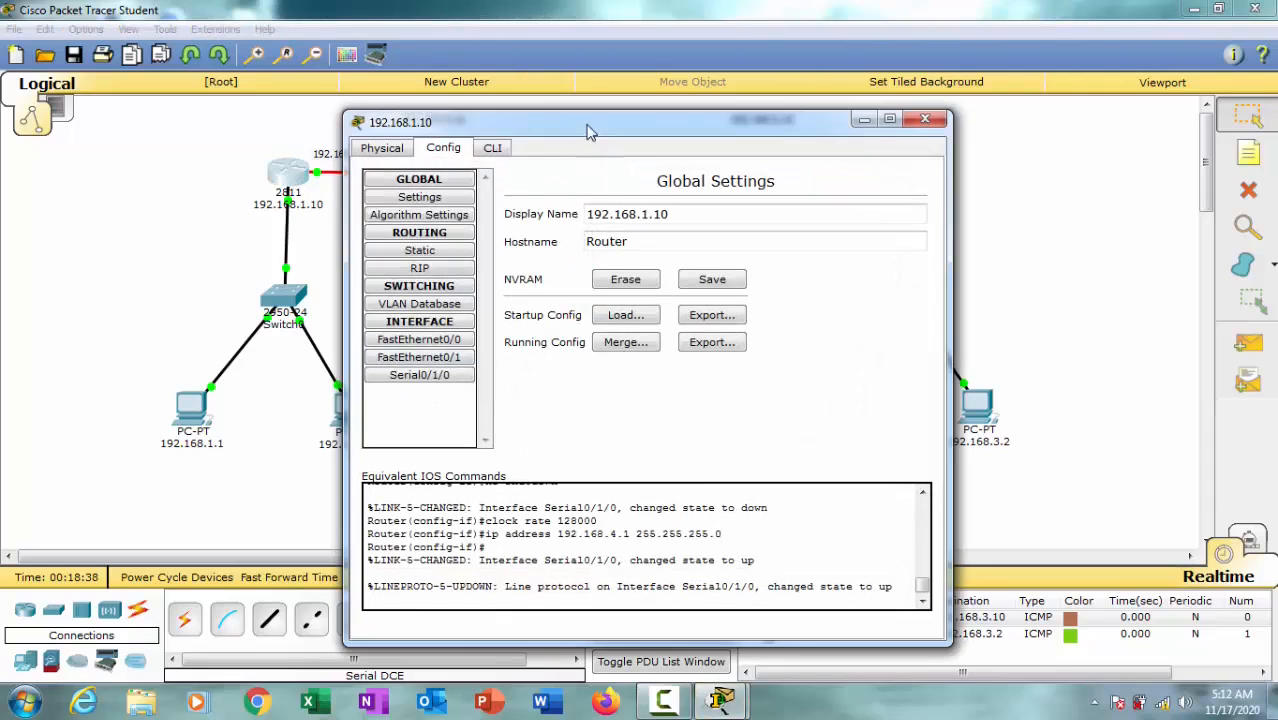
pyautogui.moveTo(588, 128); pyautogui.dragTo(490, 248)
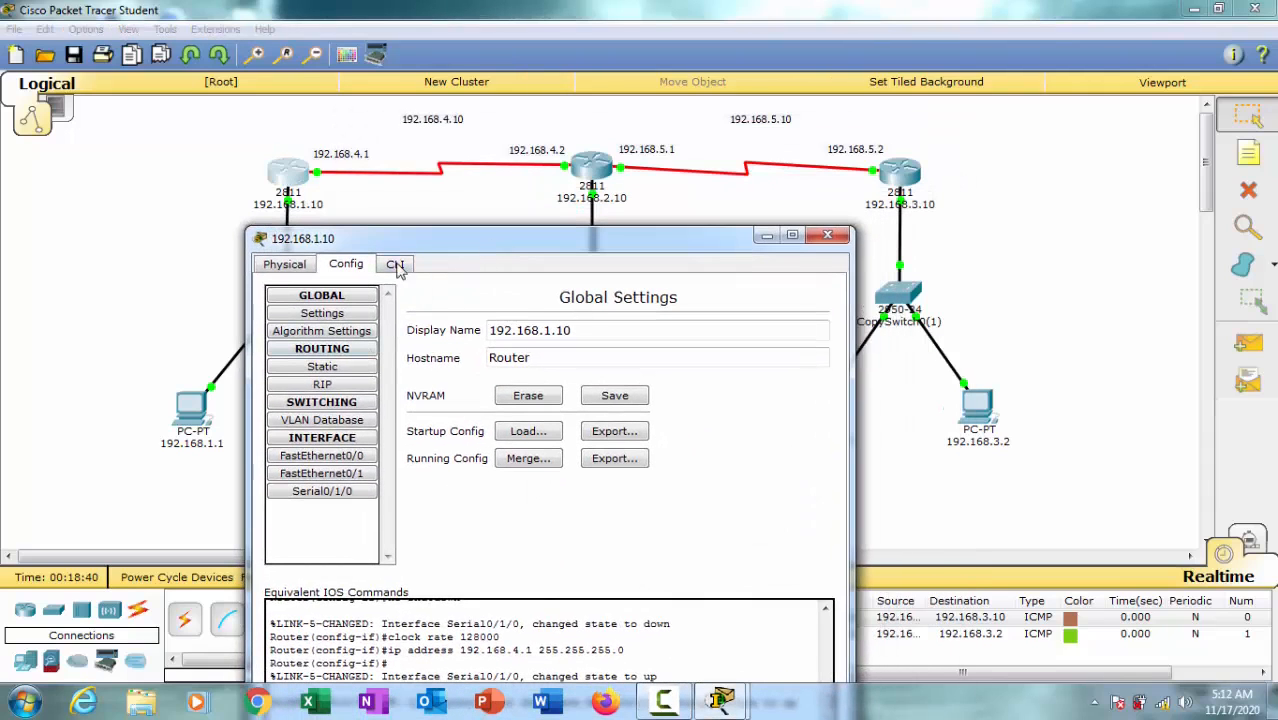
pyautogui.click(340, 492)
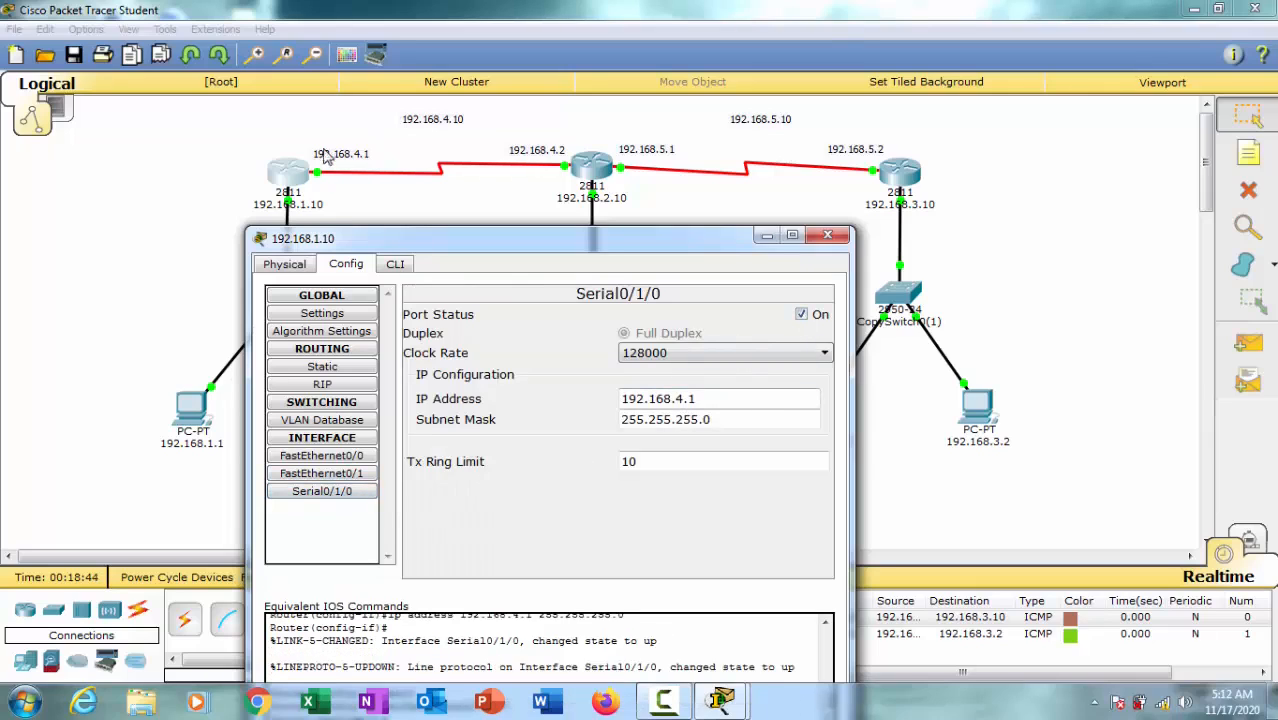
pyautogui.click(358, 462)
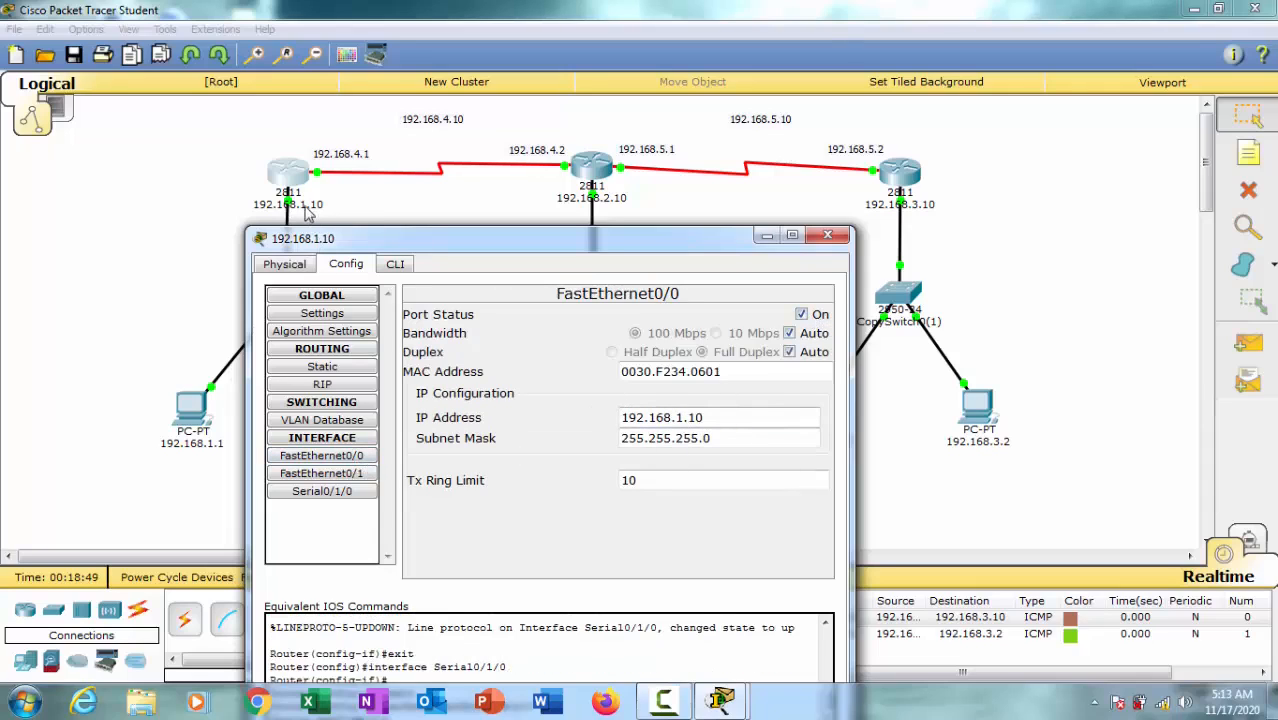
pyautogui.click(827, 237)
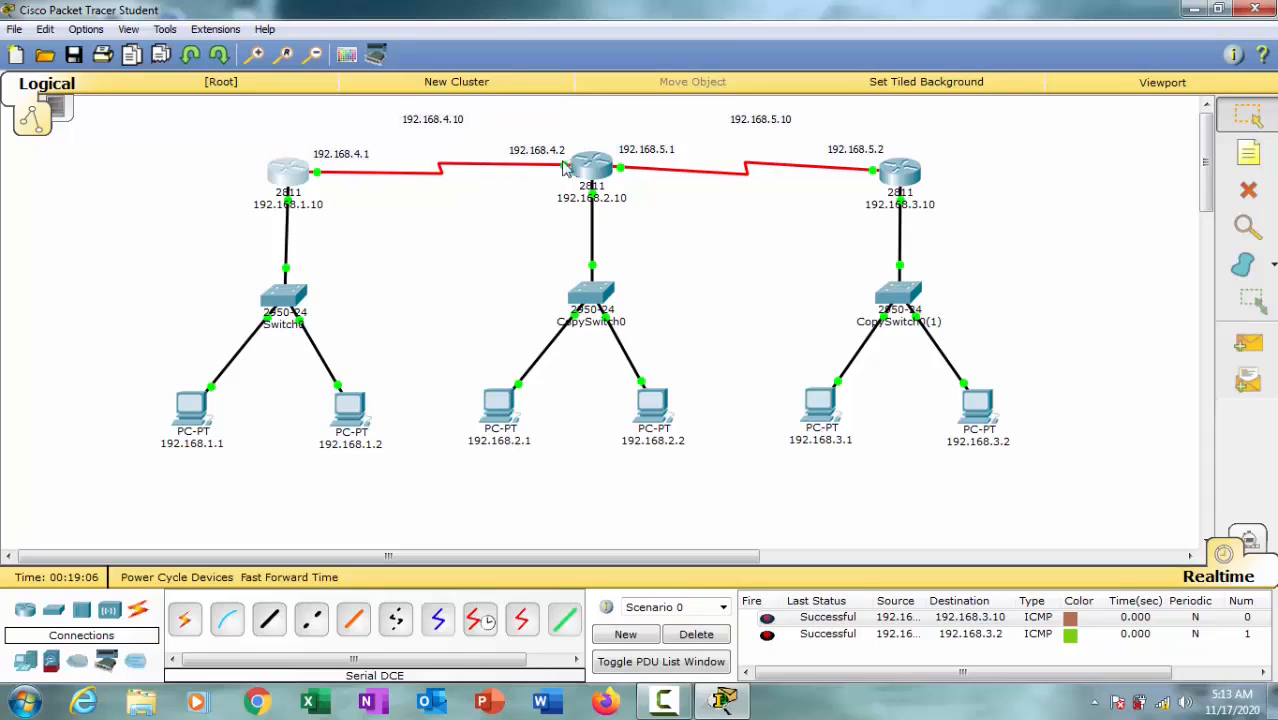
pyautogui.moveTo(910, 174); pyautogui.dragTo(909, 168)
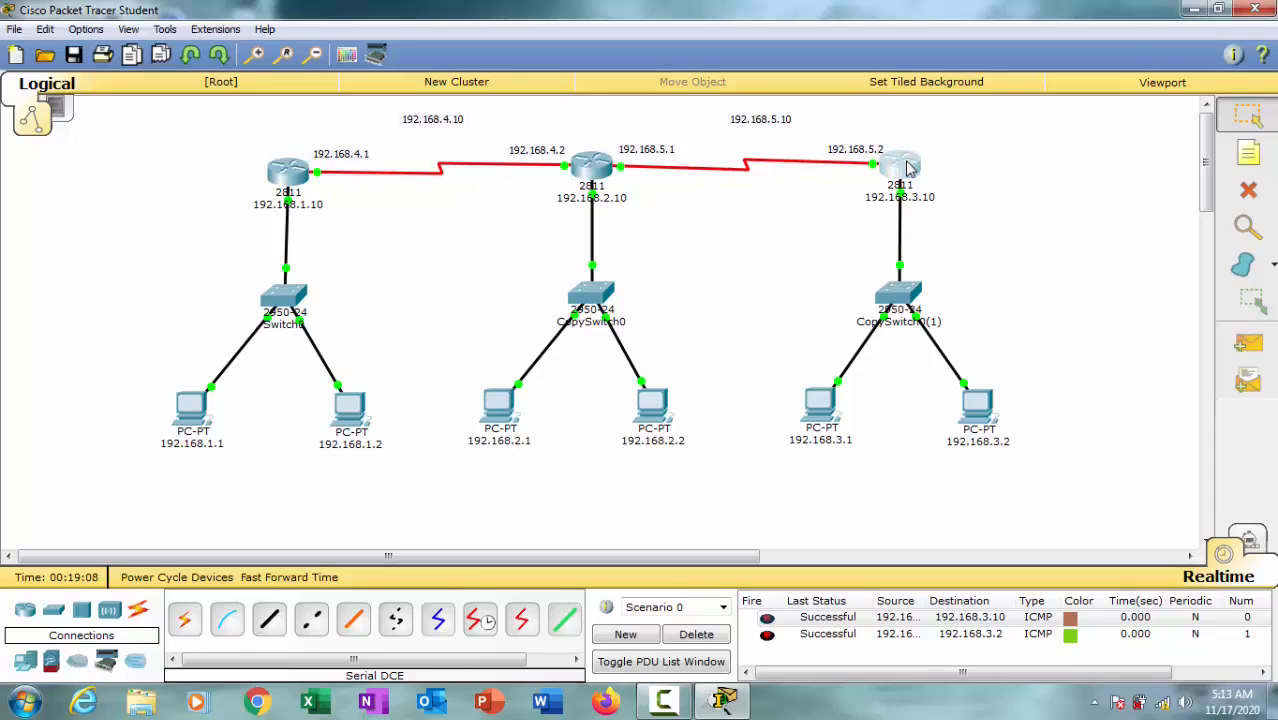
# Step: Open the command line of router 192.168.1.10 and leave Serial0/1/0 interface configuration with the exit command
pyautogui.click(292, 176)
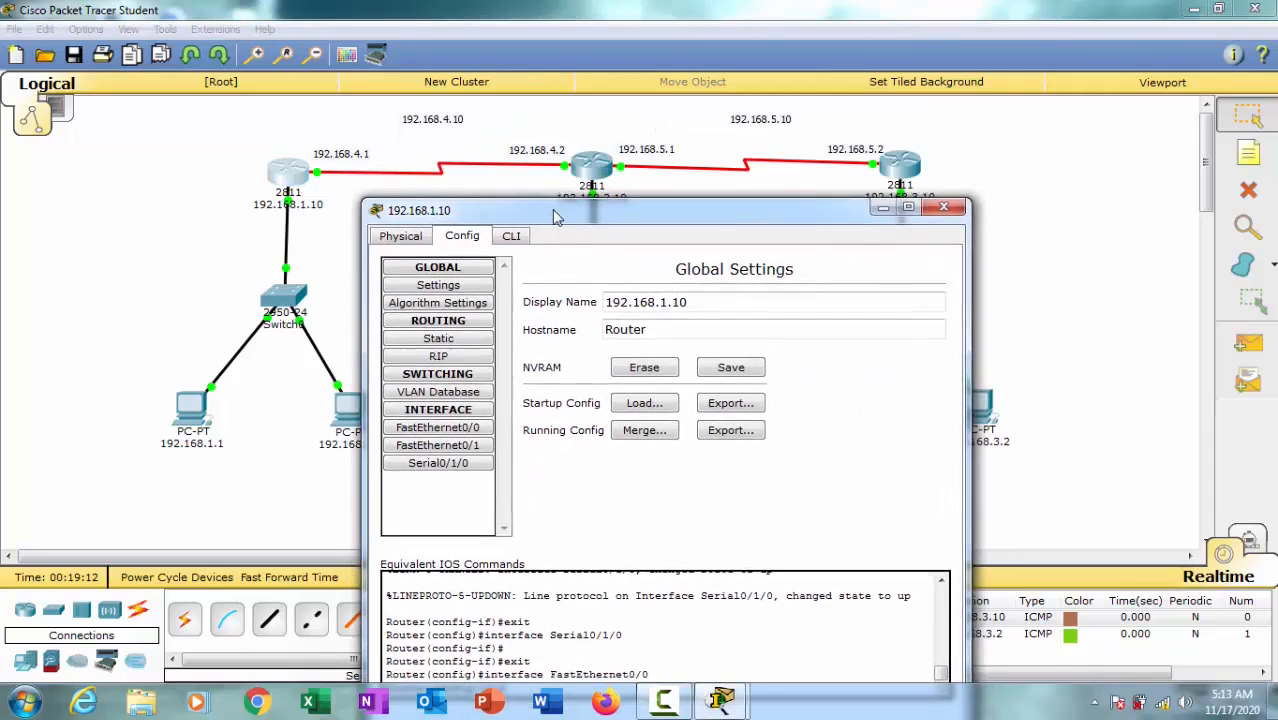
pyautogui.click(465, 466)
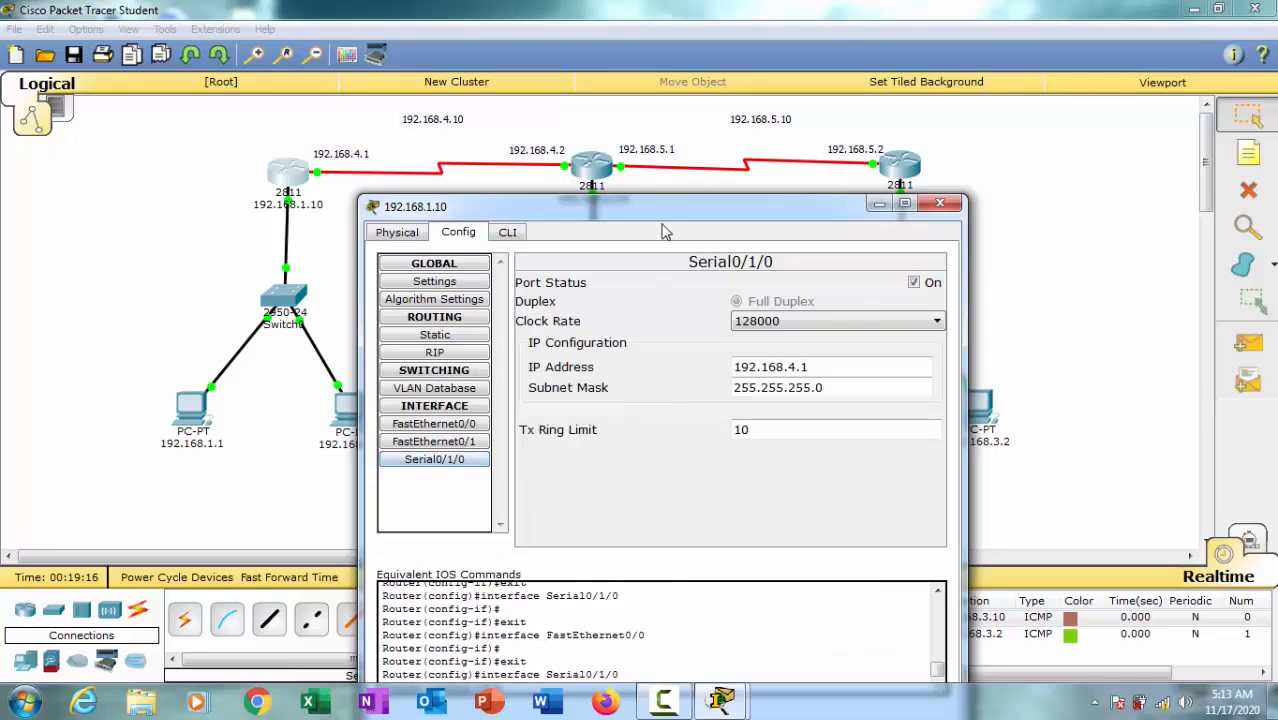
pyautogui.moveTo(585, 207); pyautogui.dragTo(601, 64)
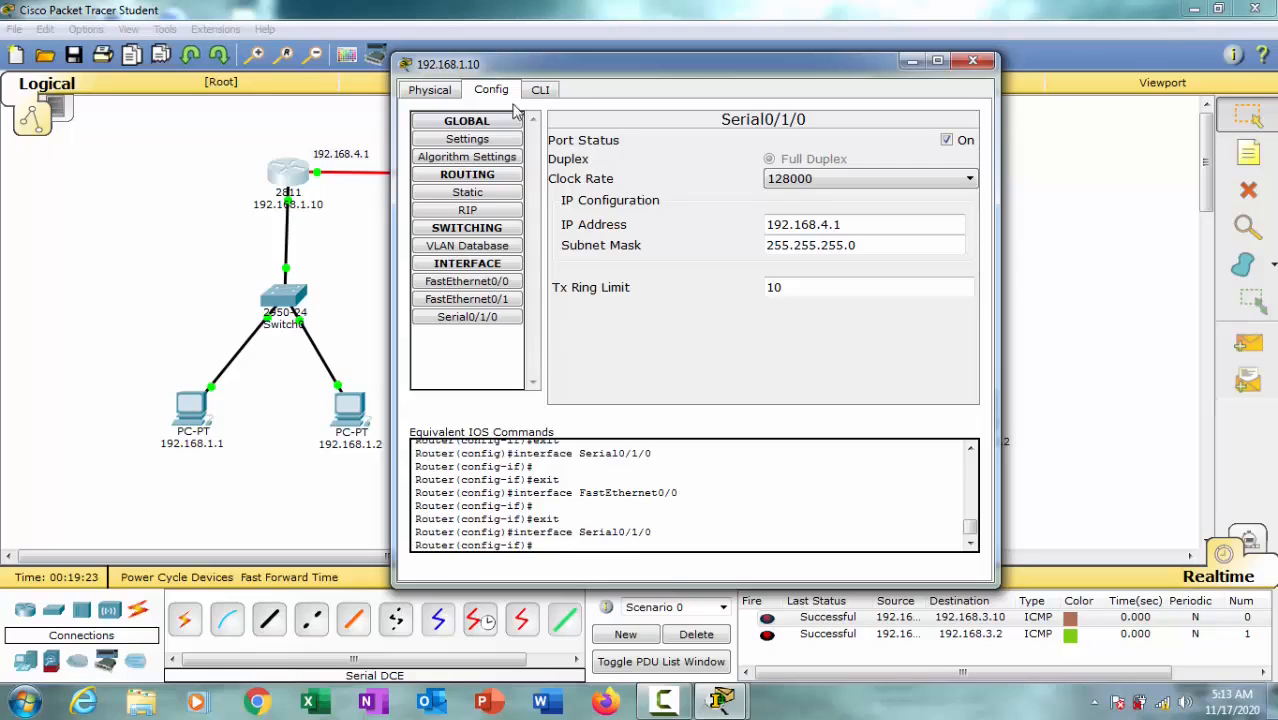
pyautogui.click(546, 91)
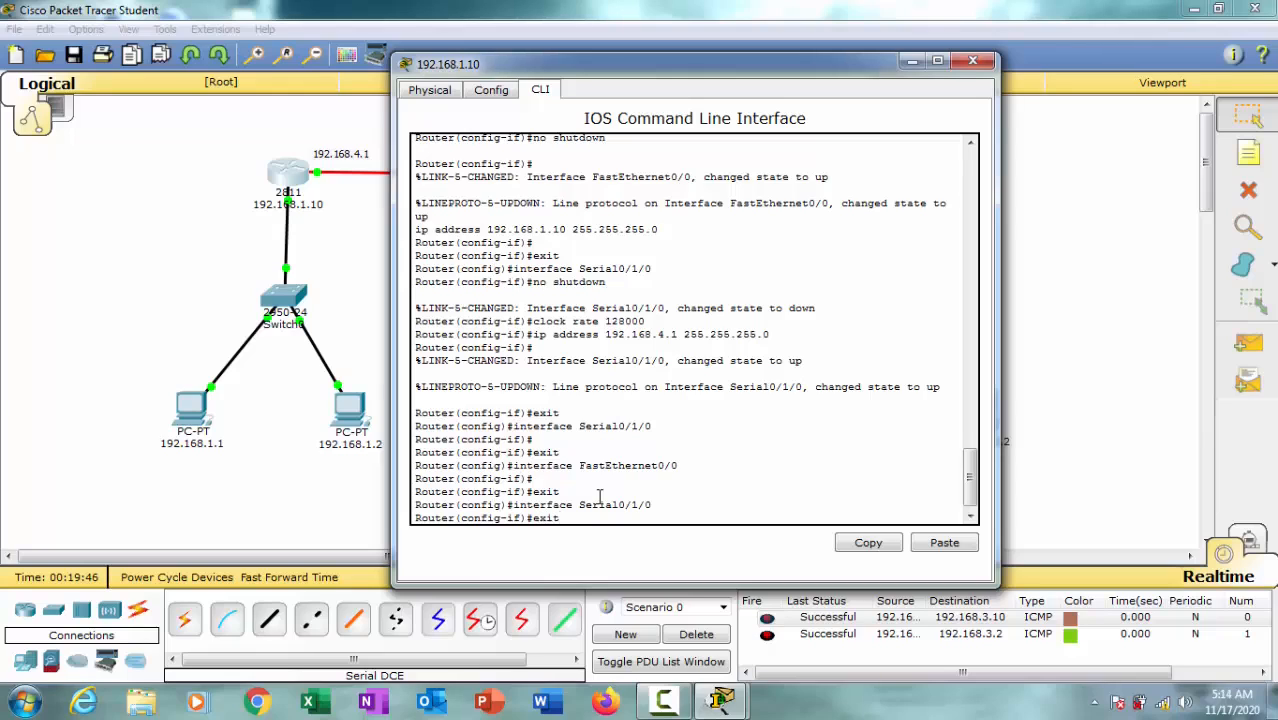
pyautogui.press('Return')
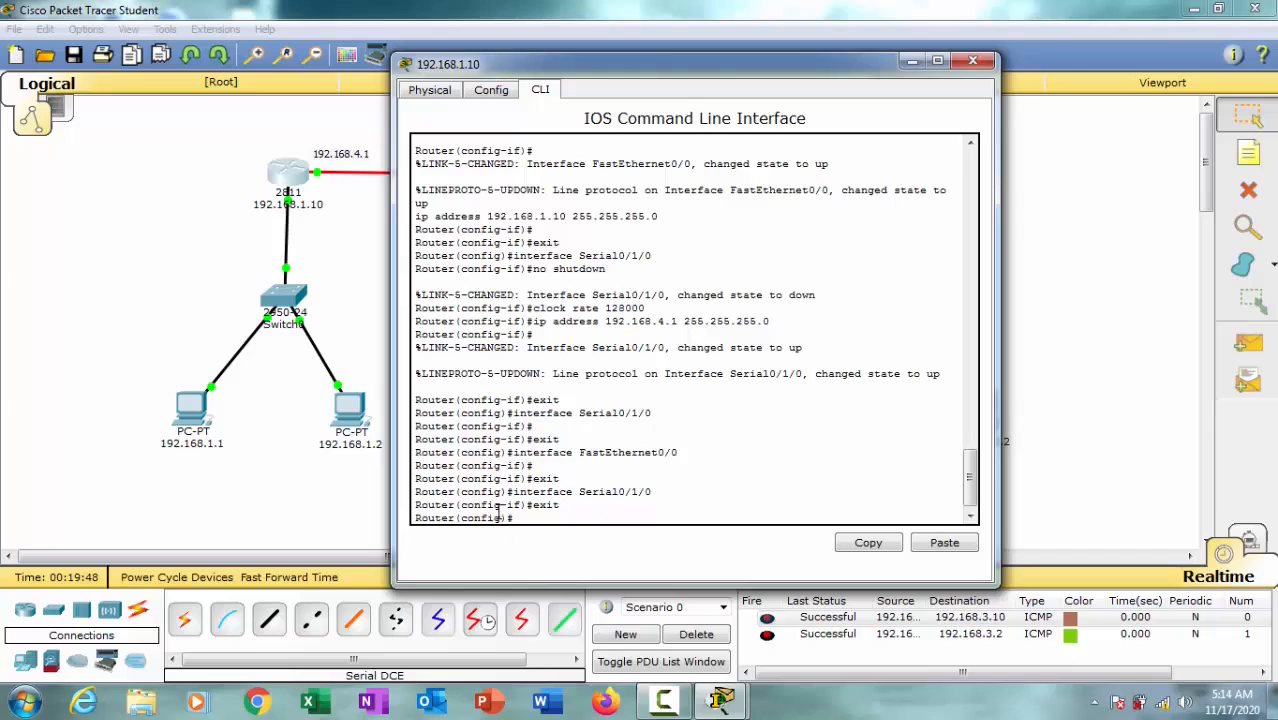
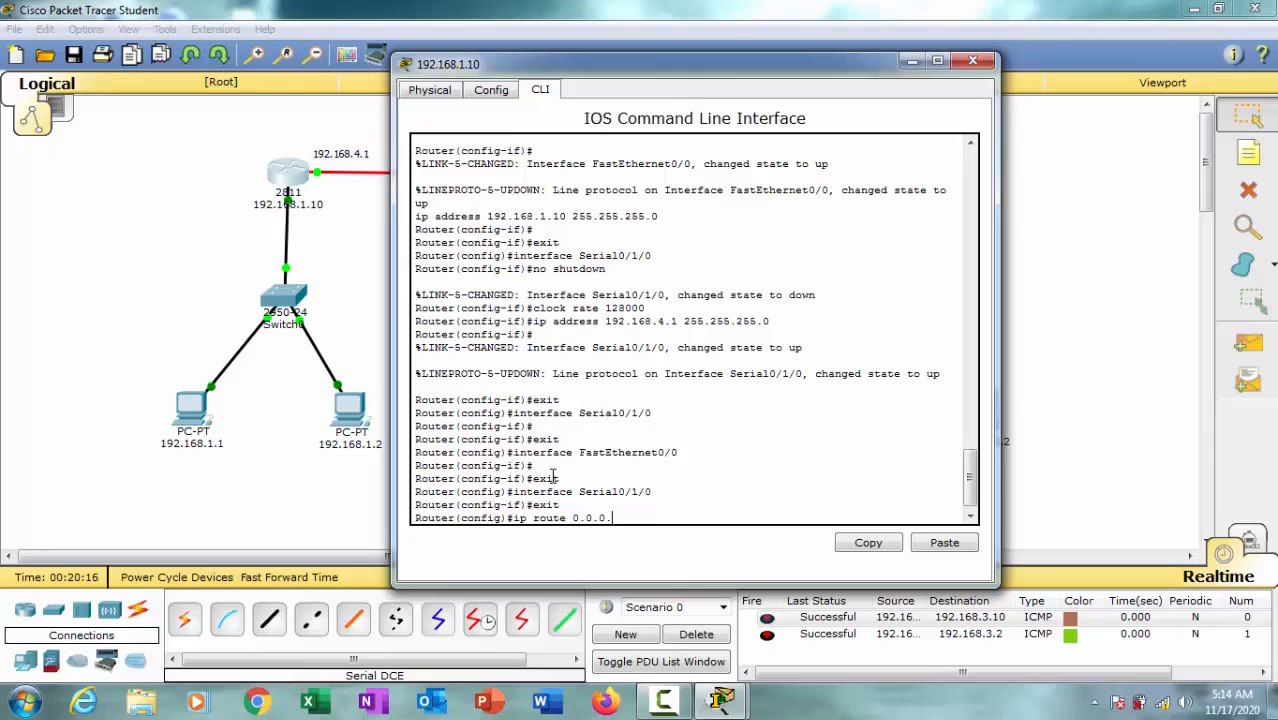
# Step: Add a default route on router 192.168.1.10 with the command ip route 0.0.0.0 0.0.0.0 192.168.4.10
pyautogui.write('0 0.0.0.0')
pyautogui.moveTo(681, 68); pyautogui.dragTo(868, 74)
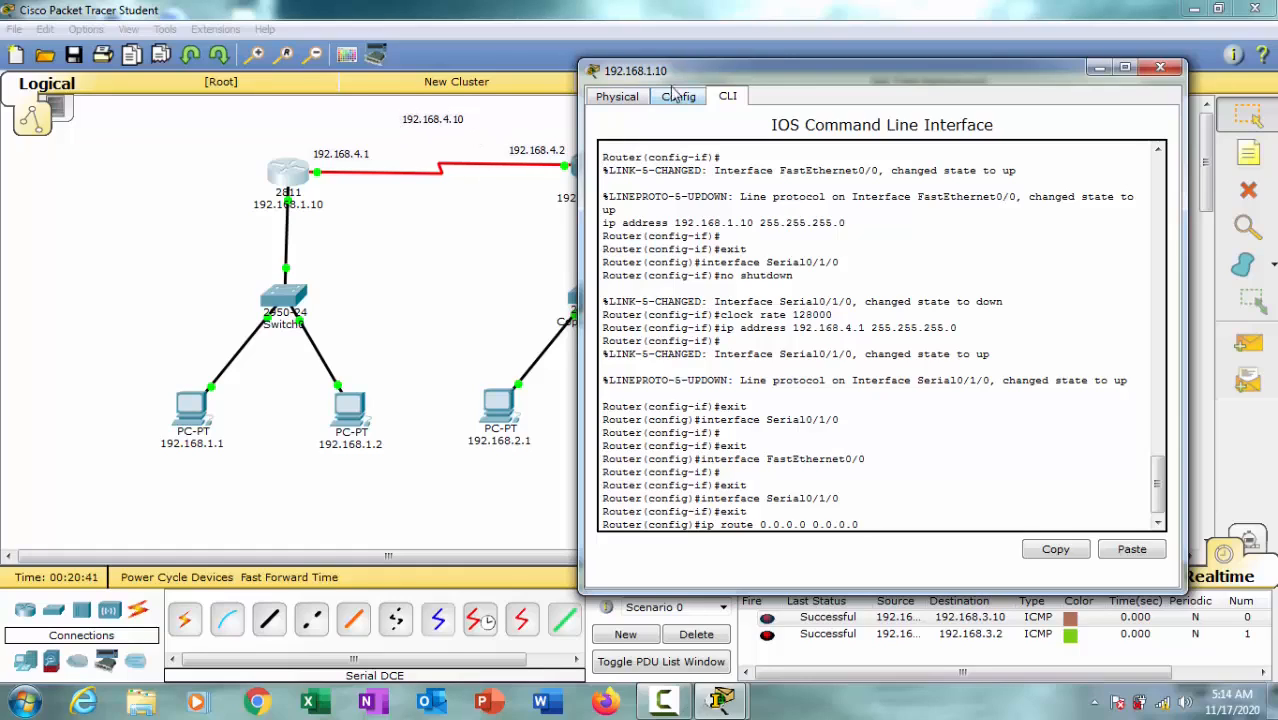
pyautogui.moveTo(783, 73)
pyautogui.mouseDown()
pyautogui.moveTo(820, 72)
pyautogui.moveTo(800, 72)
pyautogui.mouseUp()
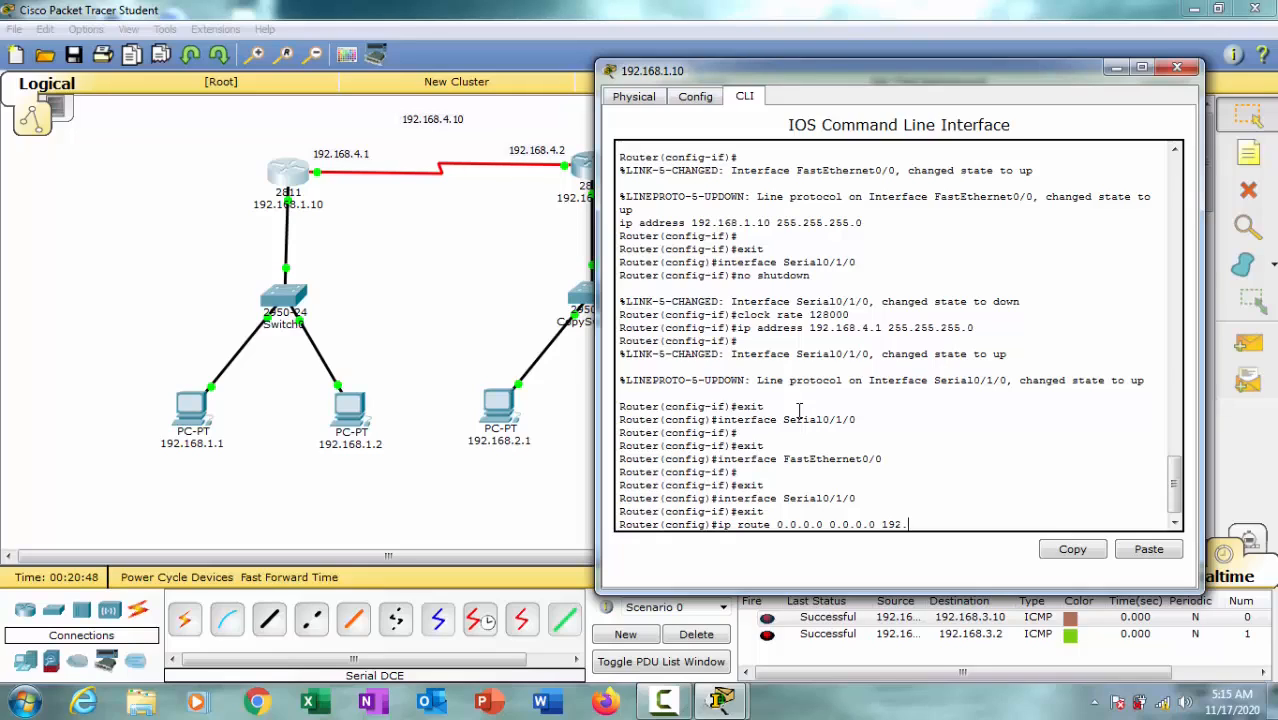
pyautogui.write('8.4.10')
pyautogui.press('Return')
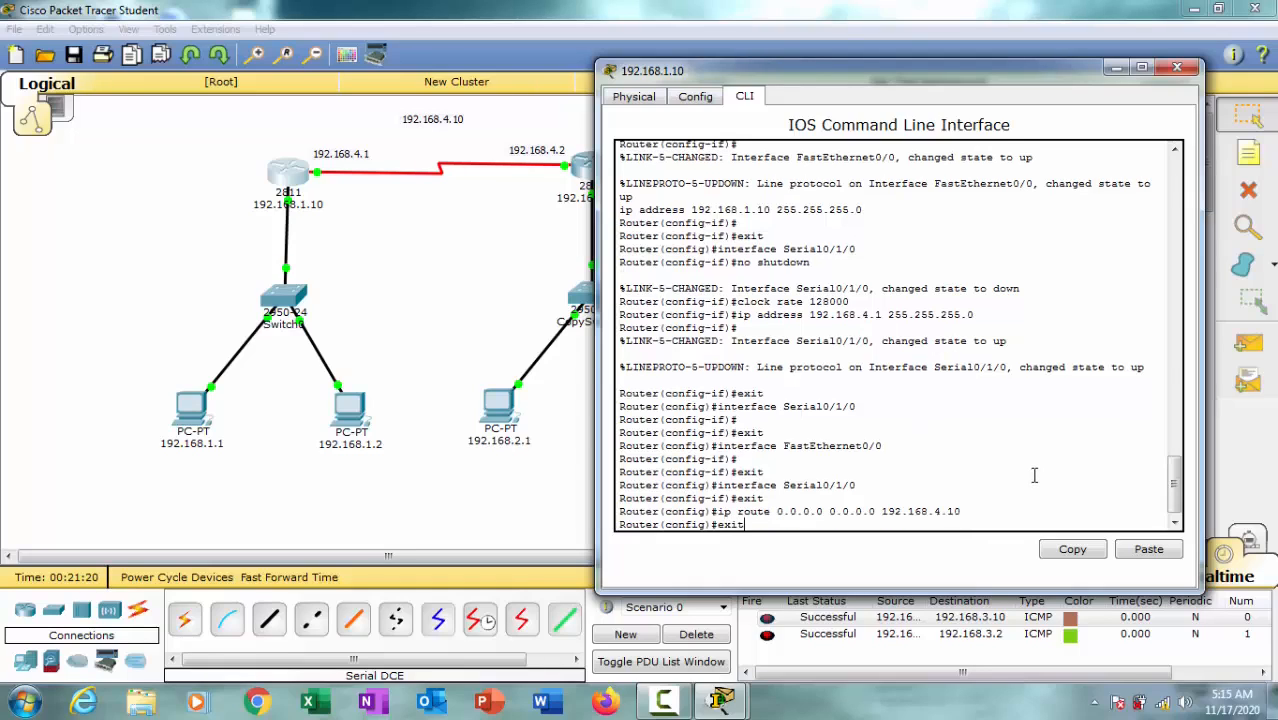
# Step: Exit global configuration mode on router 192.168.1.10 and close its device window
pyautogui.press('Return')
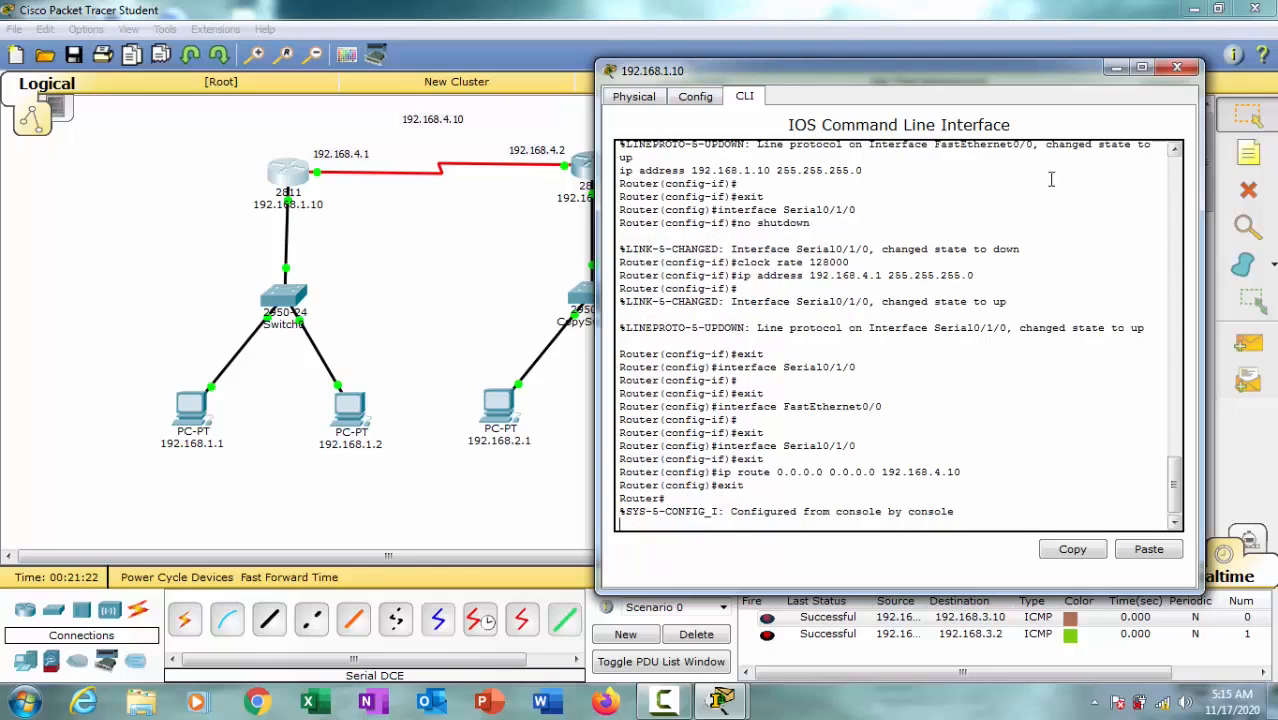
pyautogui.moveTo(995, 73); pyautogui.dragTo(790, 156)
pyautogui.click(971, 152)
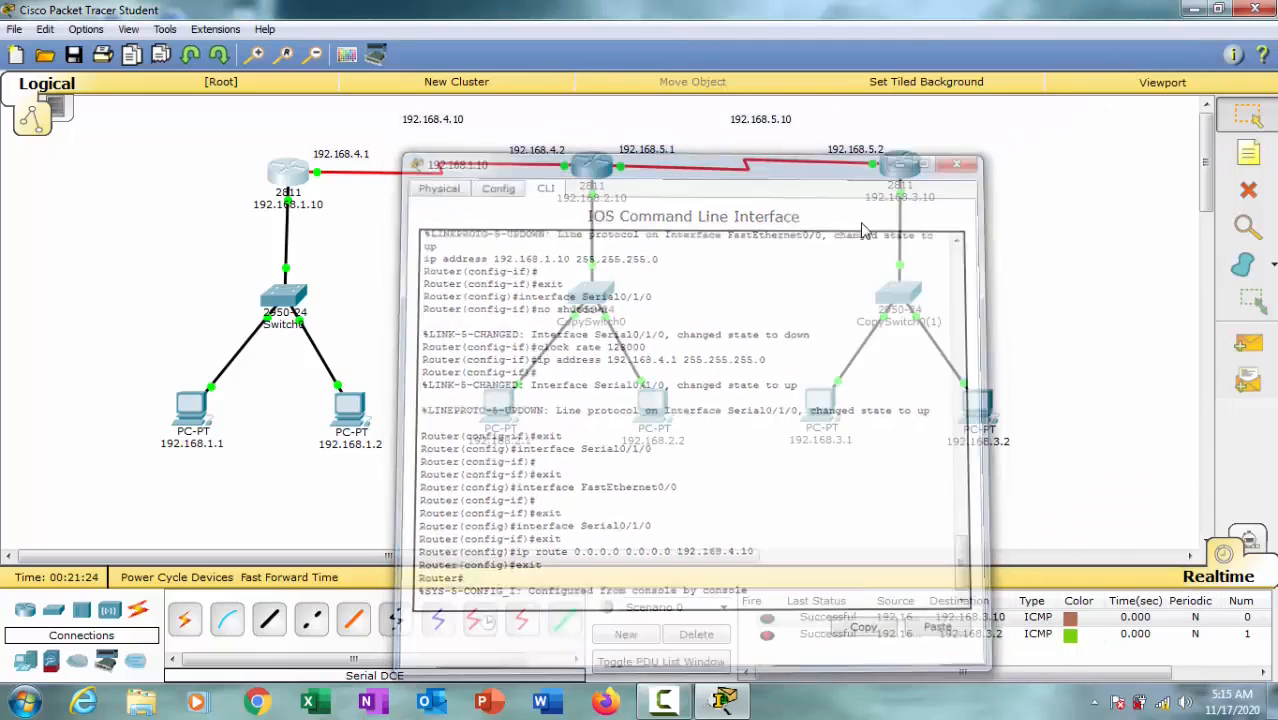
# Step: Open the middle router, 192.168.2.10, and review the IP address of its Serial0/1/0 interface
pyautogui.click(603, 176)
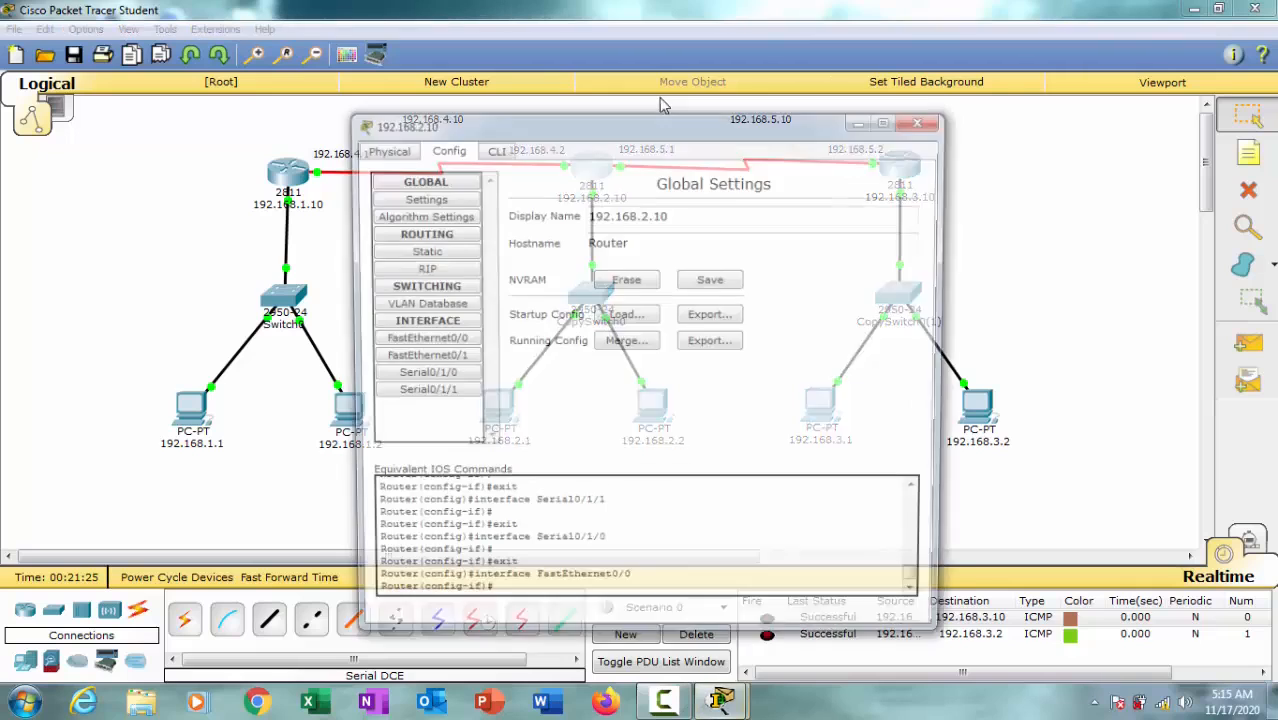
pyautogui.moveTo(628, 128); pyautogui.dragTo(926, 59)
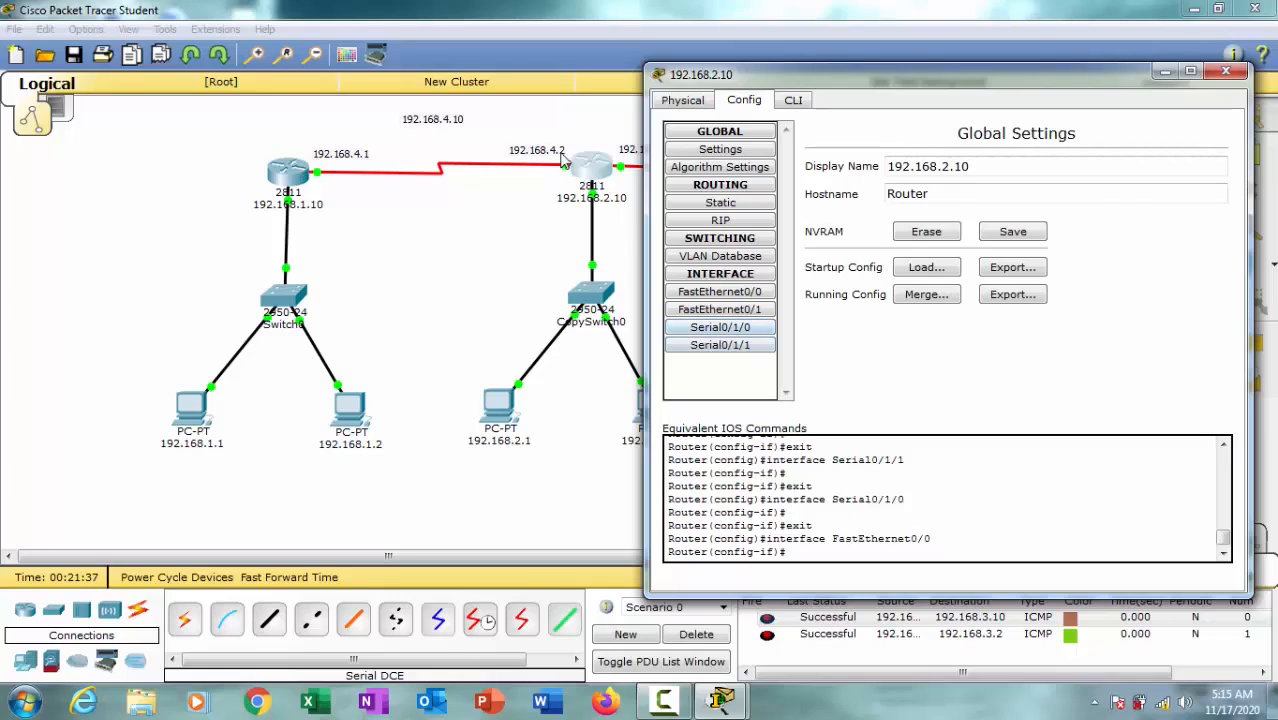
pyautogui.click(752, 328)
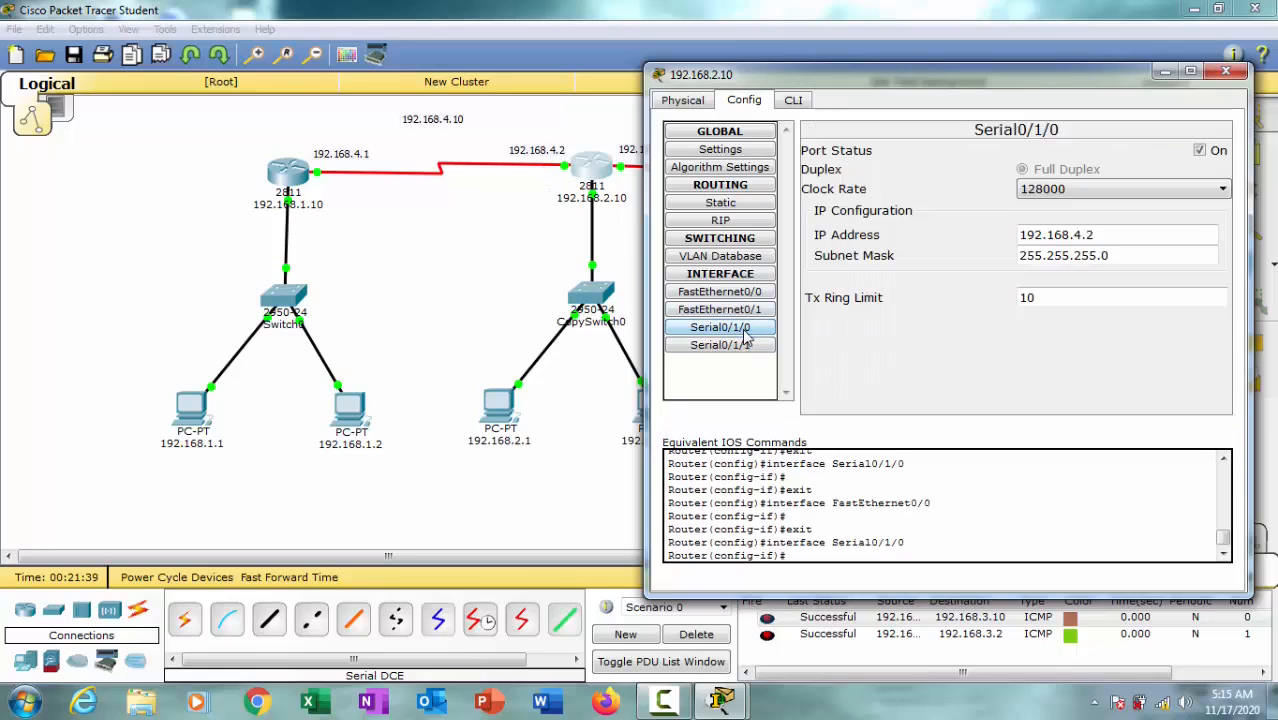
pyautogui.click(1095, 235)
pyautogui.moveTo(1100, 236); pyautogui.dragTo(1010, 240)
pyautogui.click(1118, 232)
pyautogui.click(748, 336)
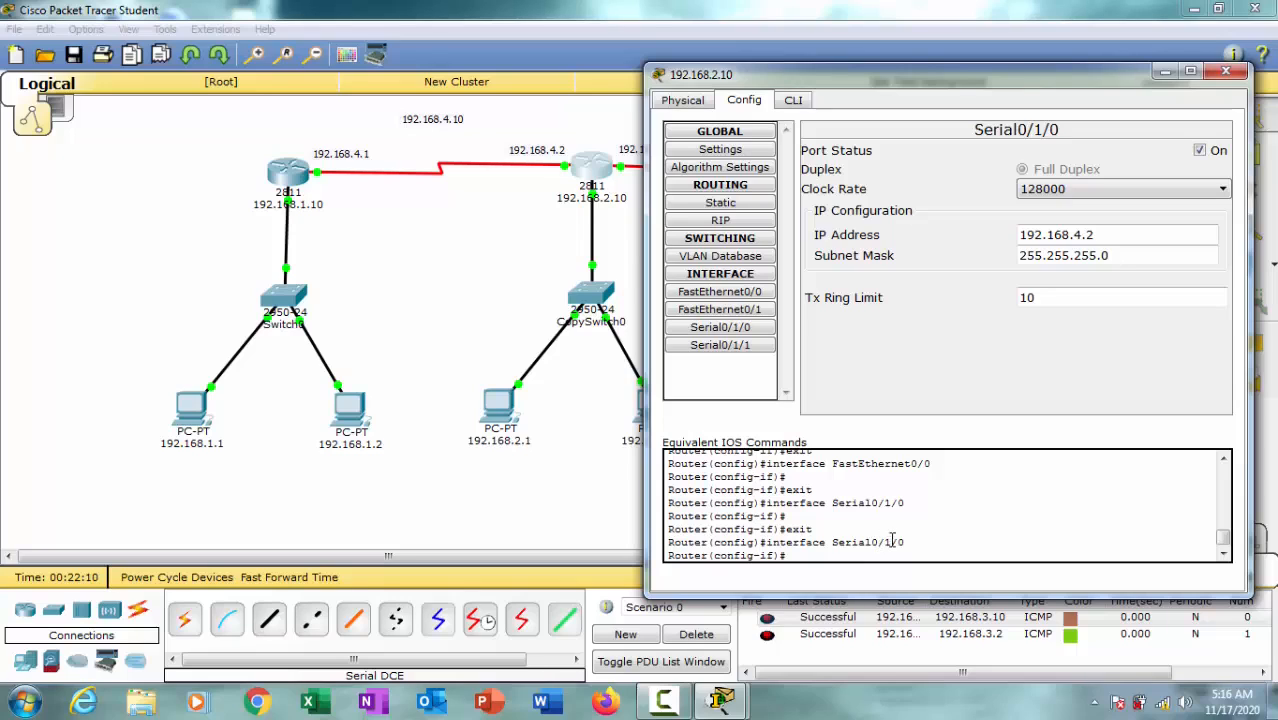
# Step: In the middle router's command line, add the default route ip route 0.0.0.0 0.0.0.0 192.168.4.10 from global configuration mode and exit that mode
pyautogui.click(793, 101)
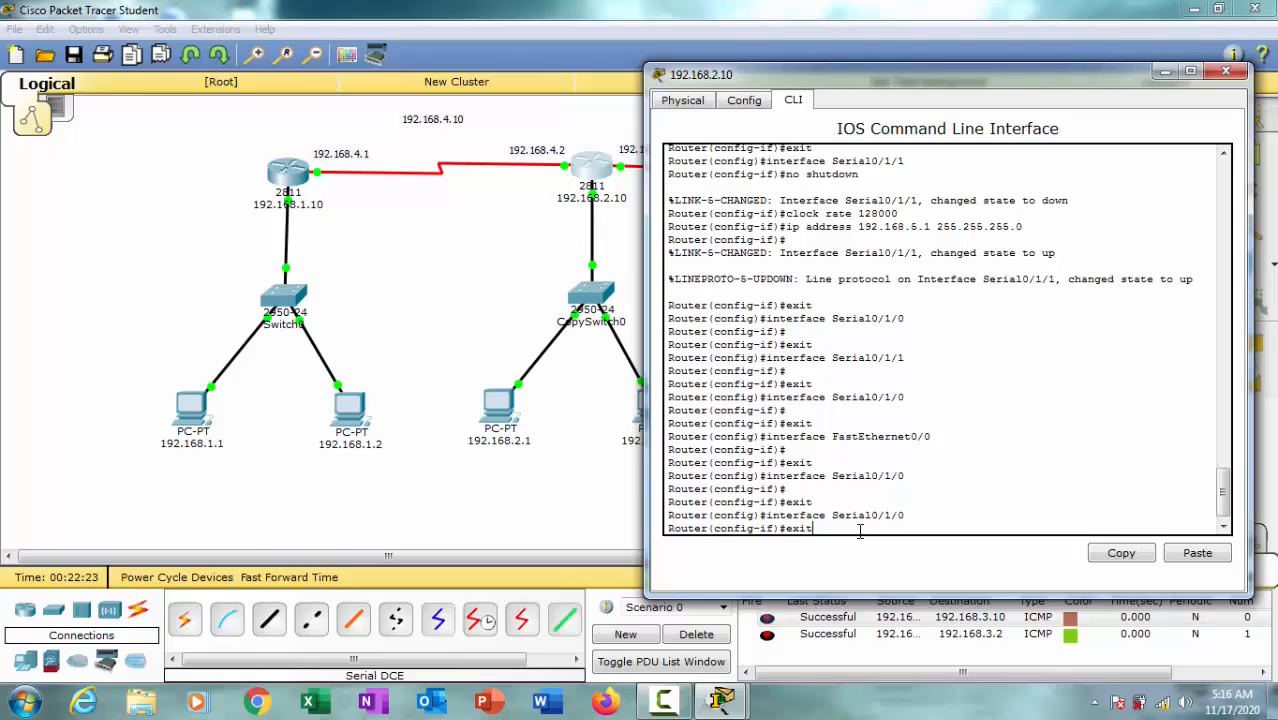
pyautogui.press('Return')
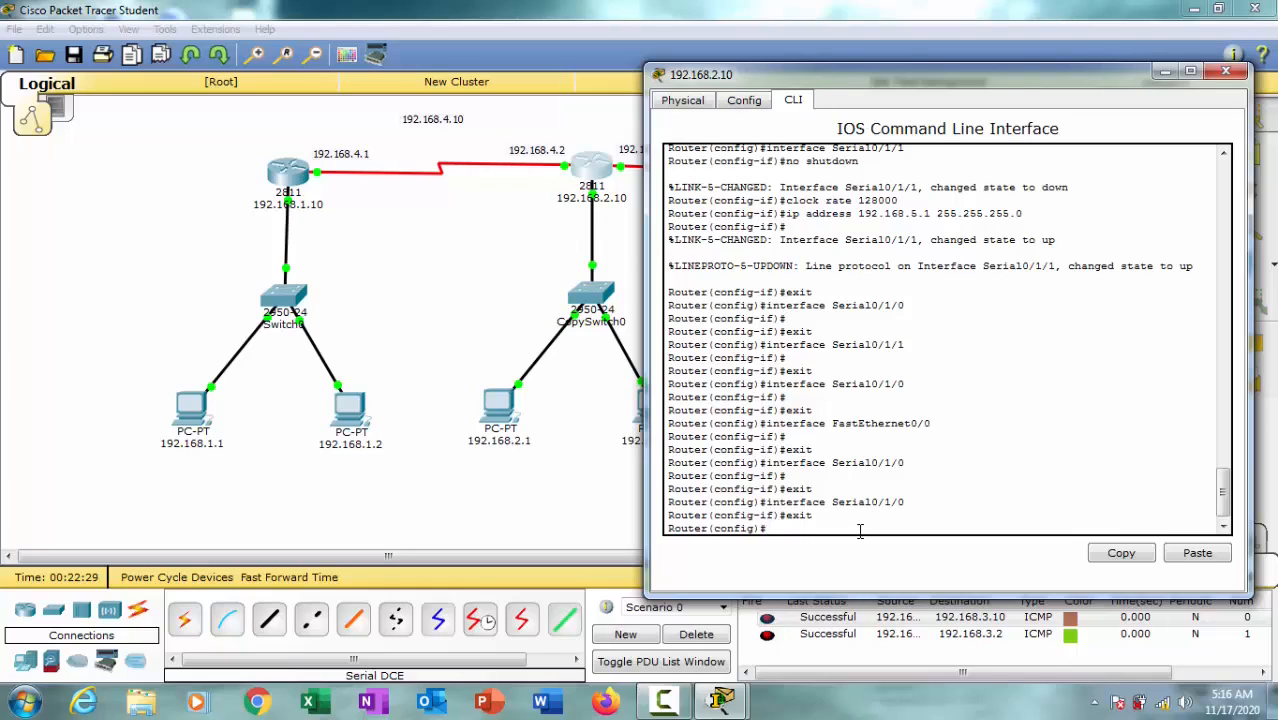
pyautogui.write('ipp')
pyautogui.write('0.0.0')
pyautogui.write('.0 0.')
pyautogui.write('0.0.0')
pyautogui.moveTo(874, 73); pyautogui.dragTo(842, 68)
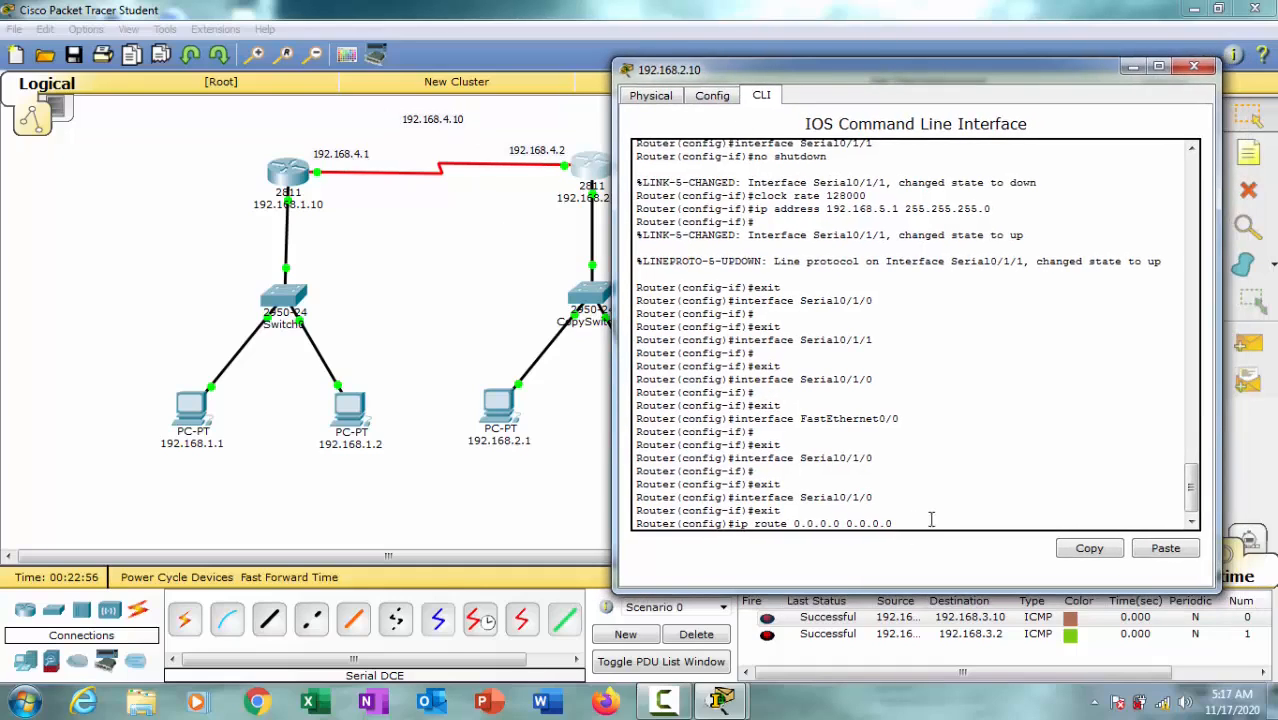
pyautogui.write('192.168.4.10')
pyautogui.press('Return')
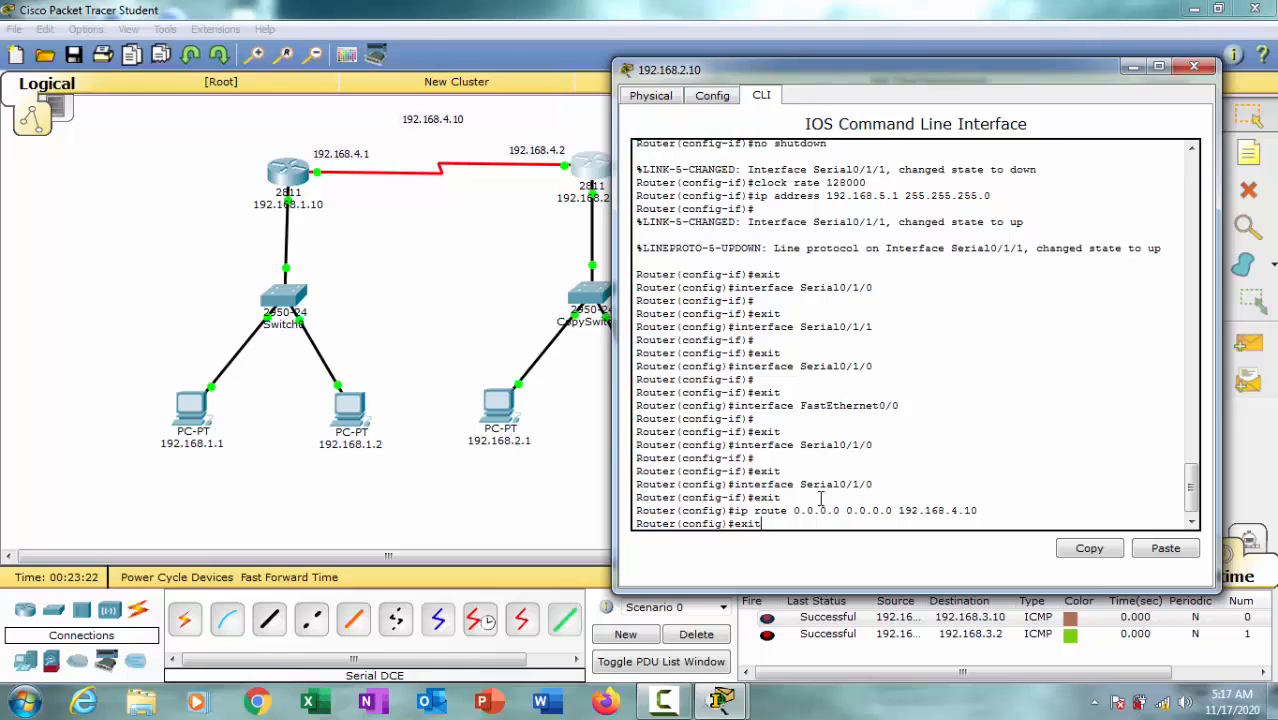
pyautogui.write('exit')
pyautogui.press('Return')
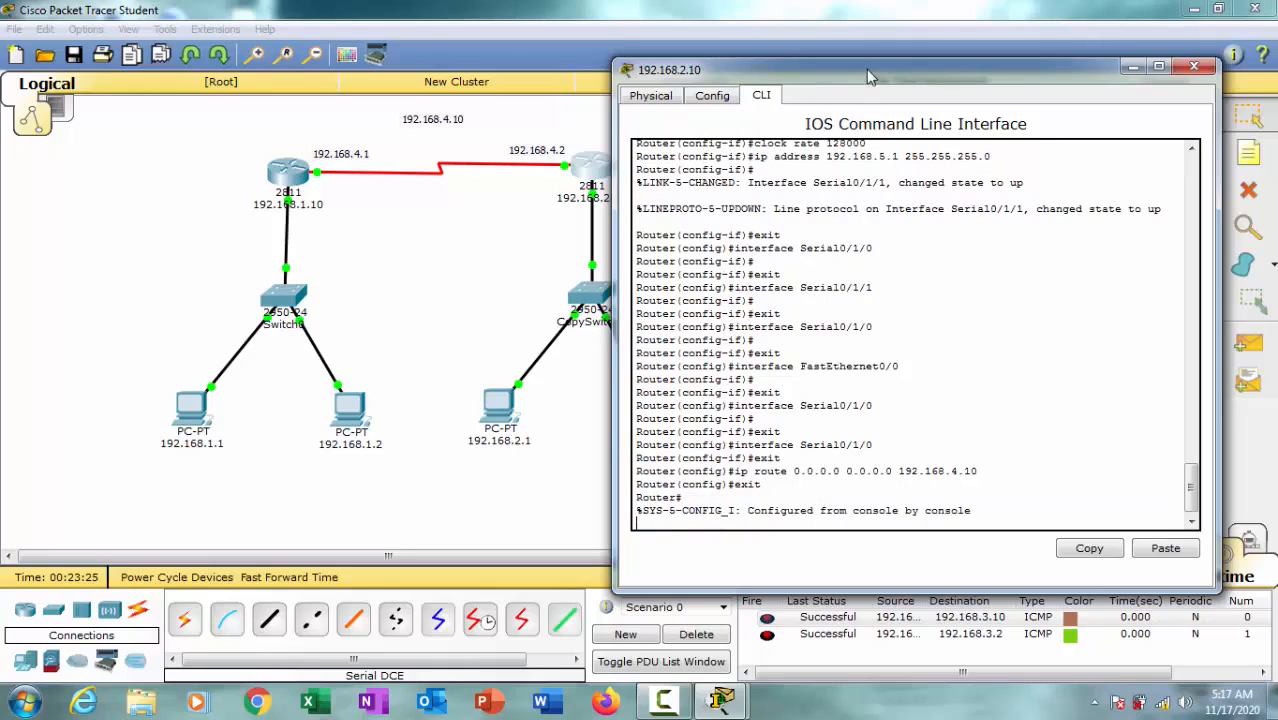
# Step: Review the Serial0/1/1 interface settings of the middle router, keeping its link to router 192.168.3.10 in view
pyautogui.moveTo(866, 76); pyautogui.dragTo(240, 86)
pyautogui.click(43, 106)
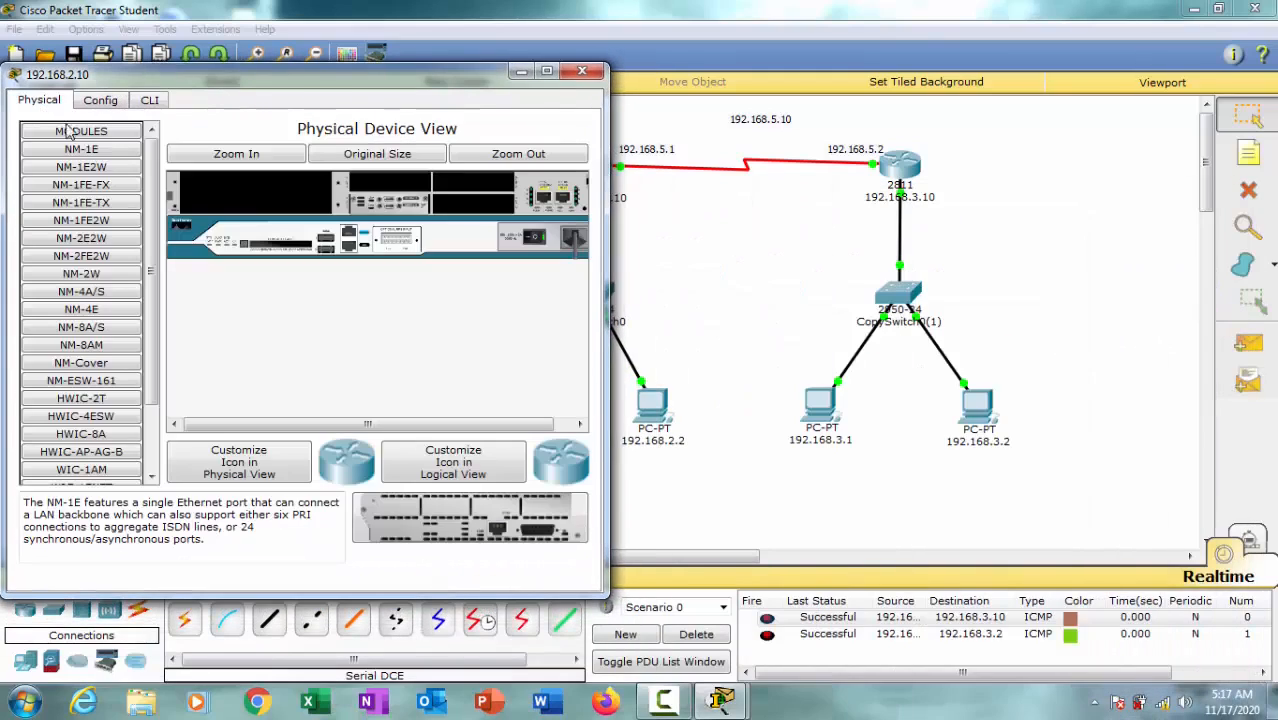
pyautogui.click(100, 106)
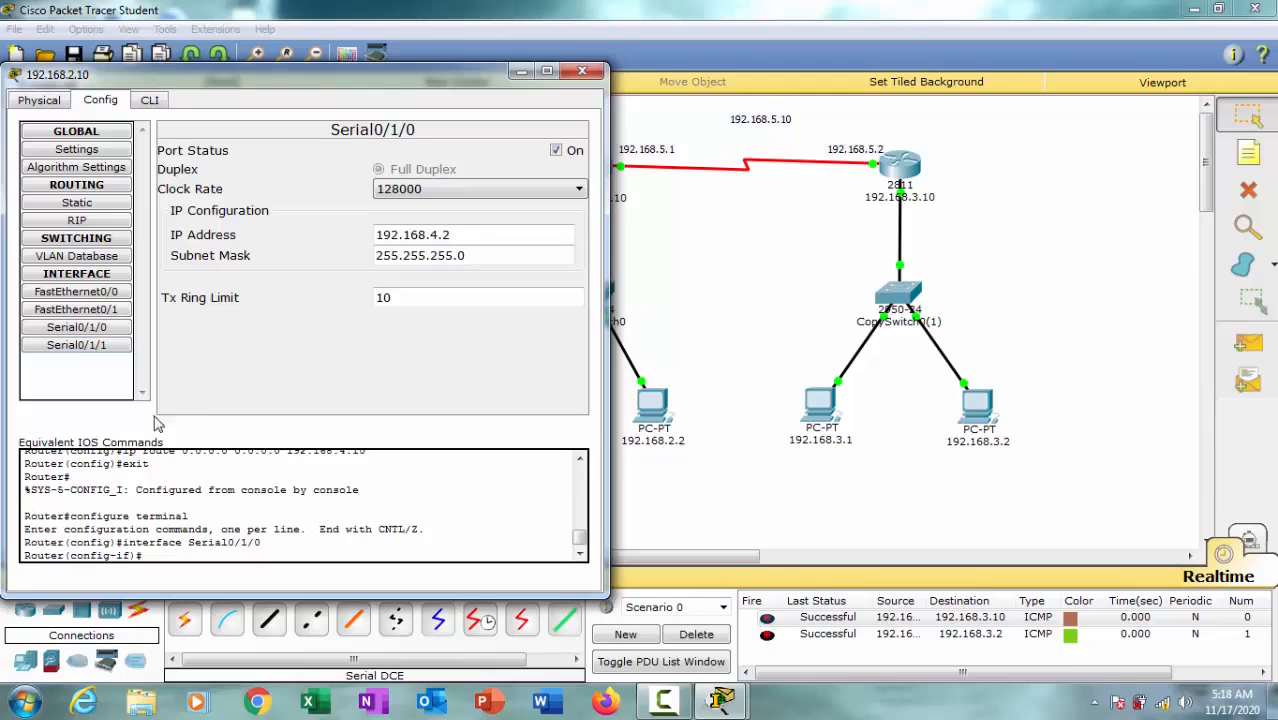
pyautogui.click(105, 346)
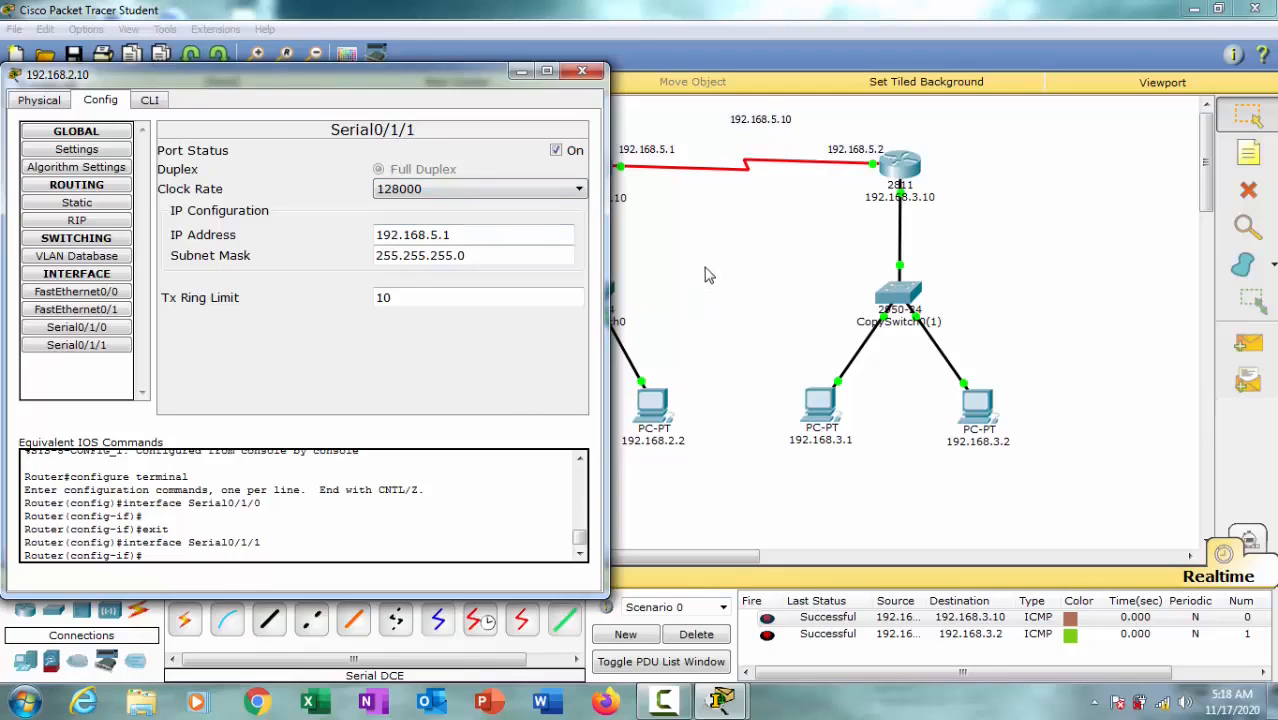
pyautogui.click(92, 347)
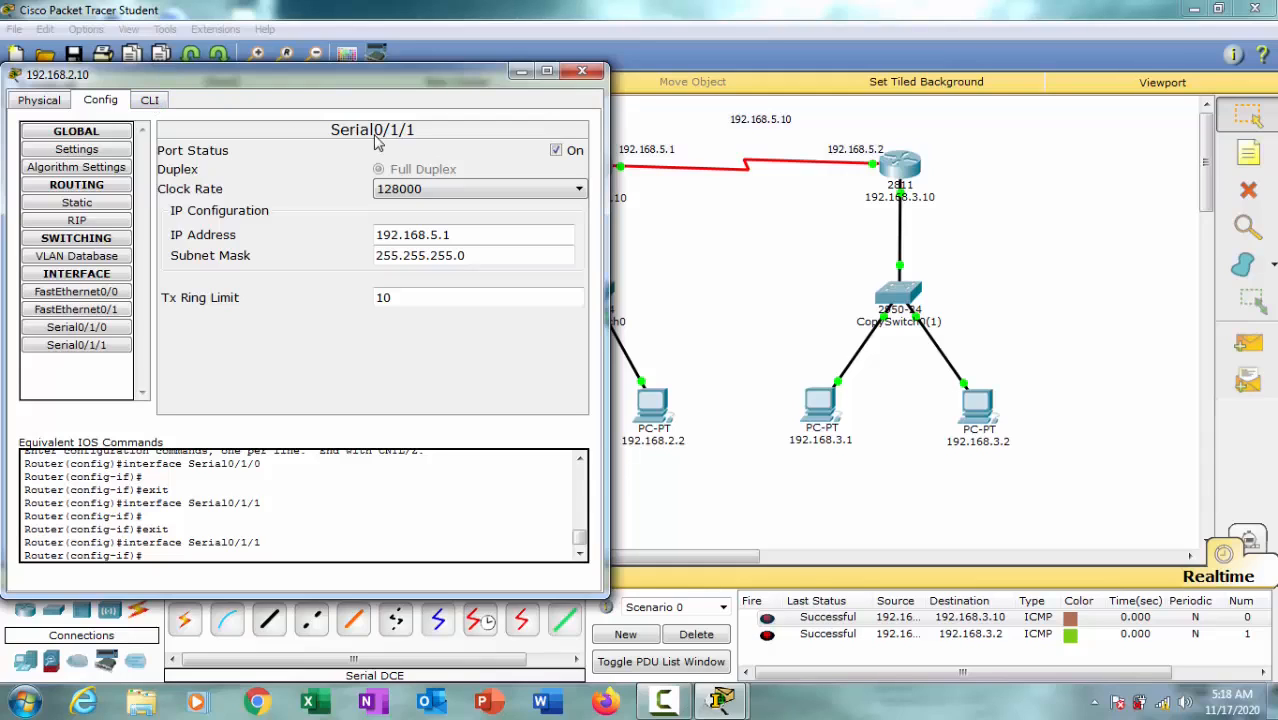
# Step: Add a second default route on the middle router with ip route 0.0.0.0 0.0.0.0 192.168.5.10, and exit configuration mode
pyautogui.click(150, 100)
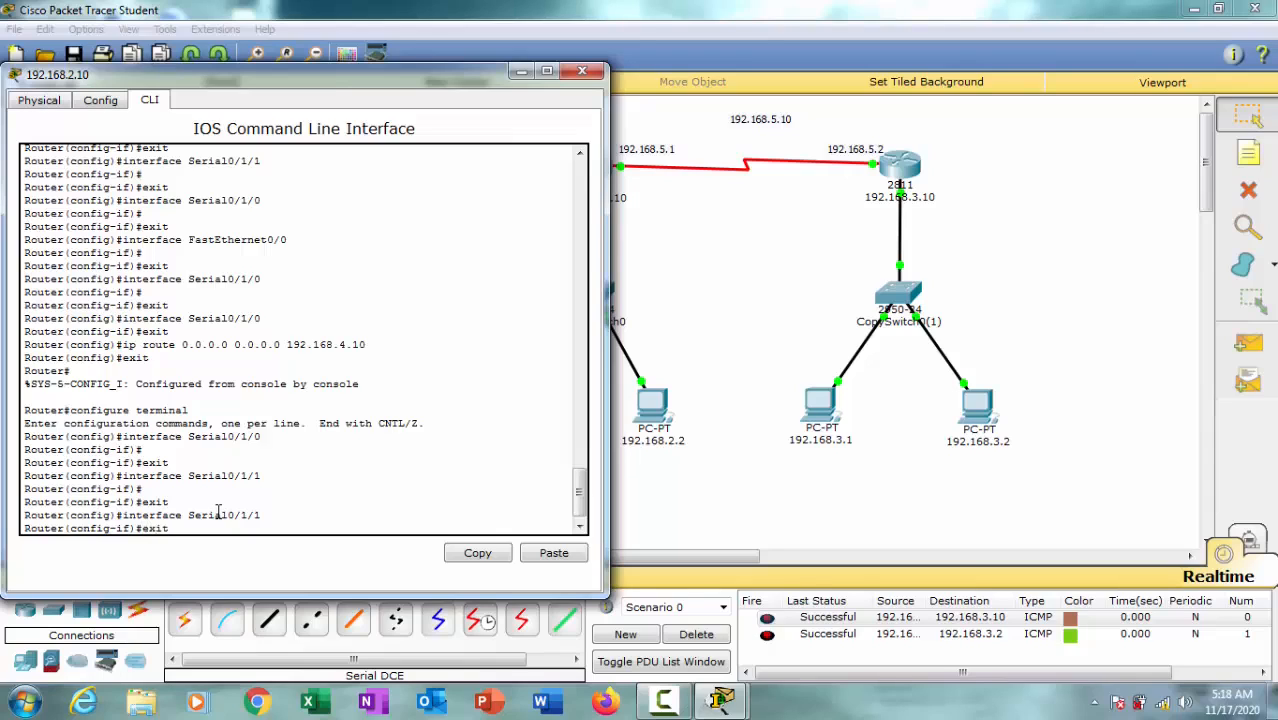
pyautogui.press('Return')
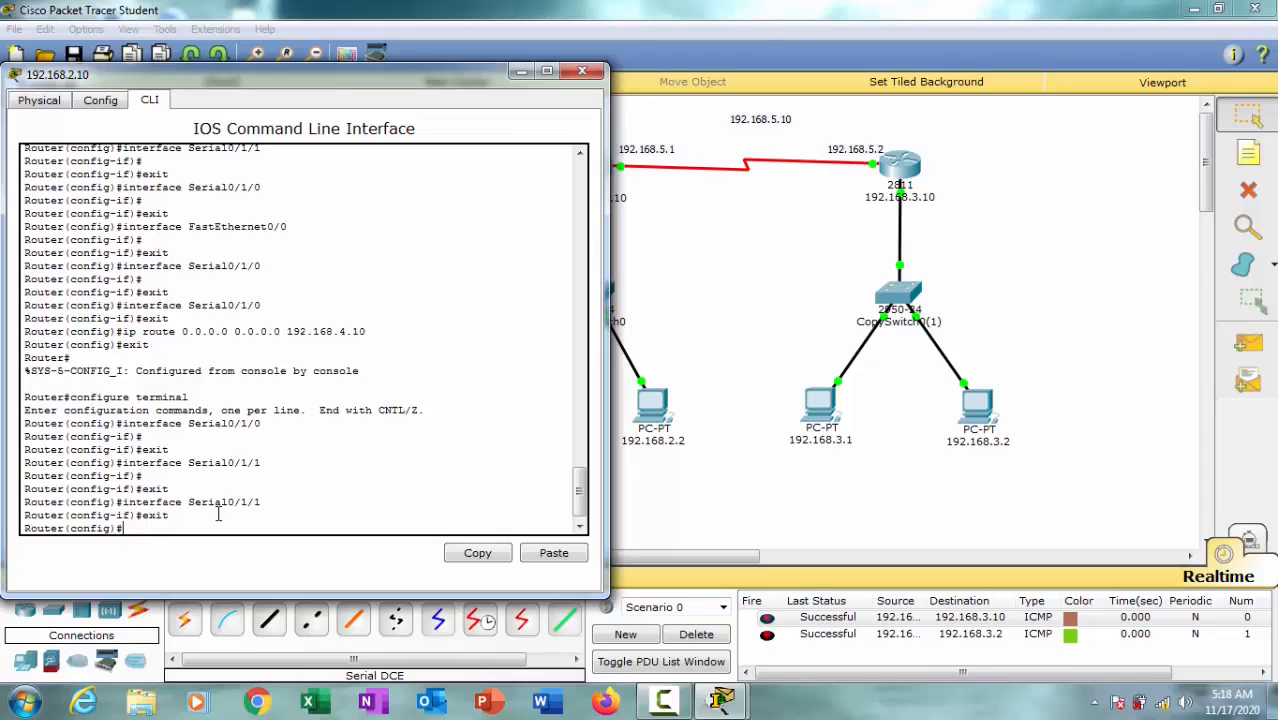
pyautogui.press('Up')
pyautogui.press('Up')
pyautogui.press('Up')
pyautogui.press('Up')
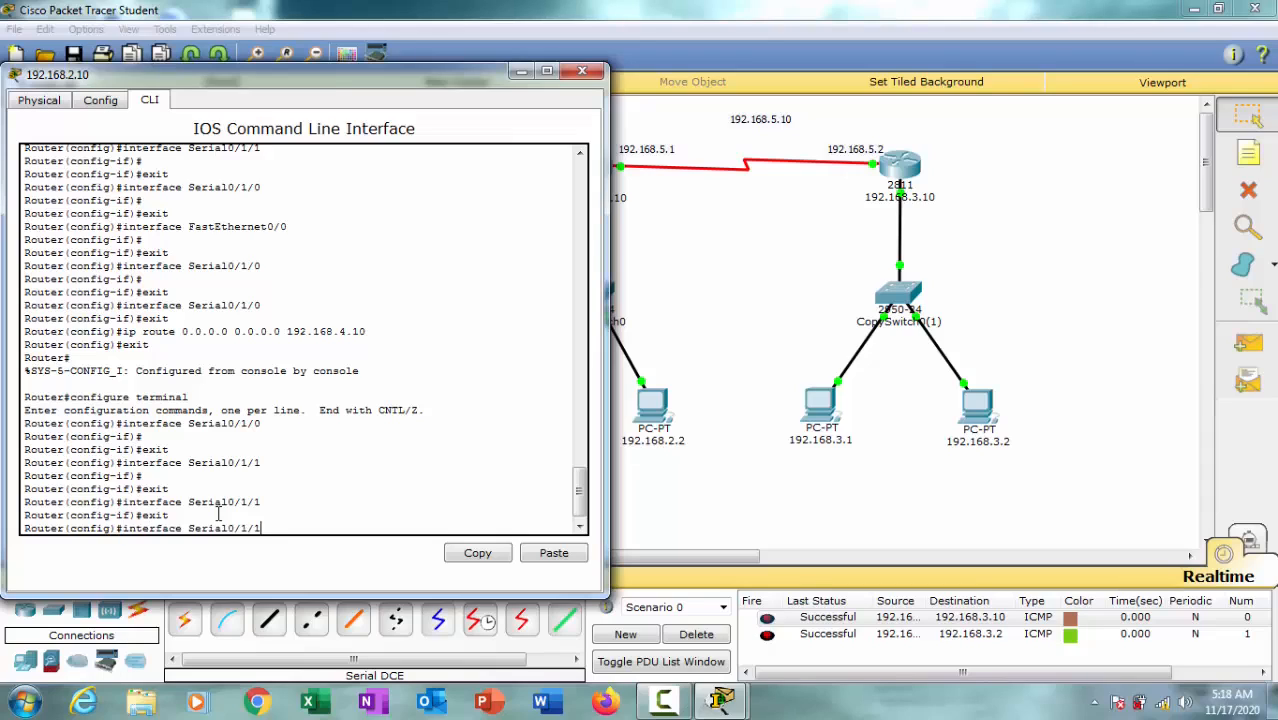
pyautogui.press('Up')
pyautogui.press('Up')
pyautogui.press('Up')
pyautogui.press('Up')
pyautogui.press('Up')
pyautogui.press('Up')
pyautogui.press('Up')
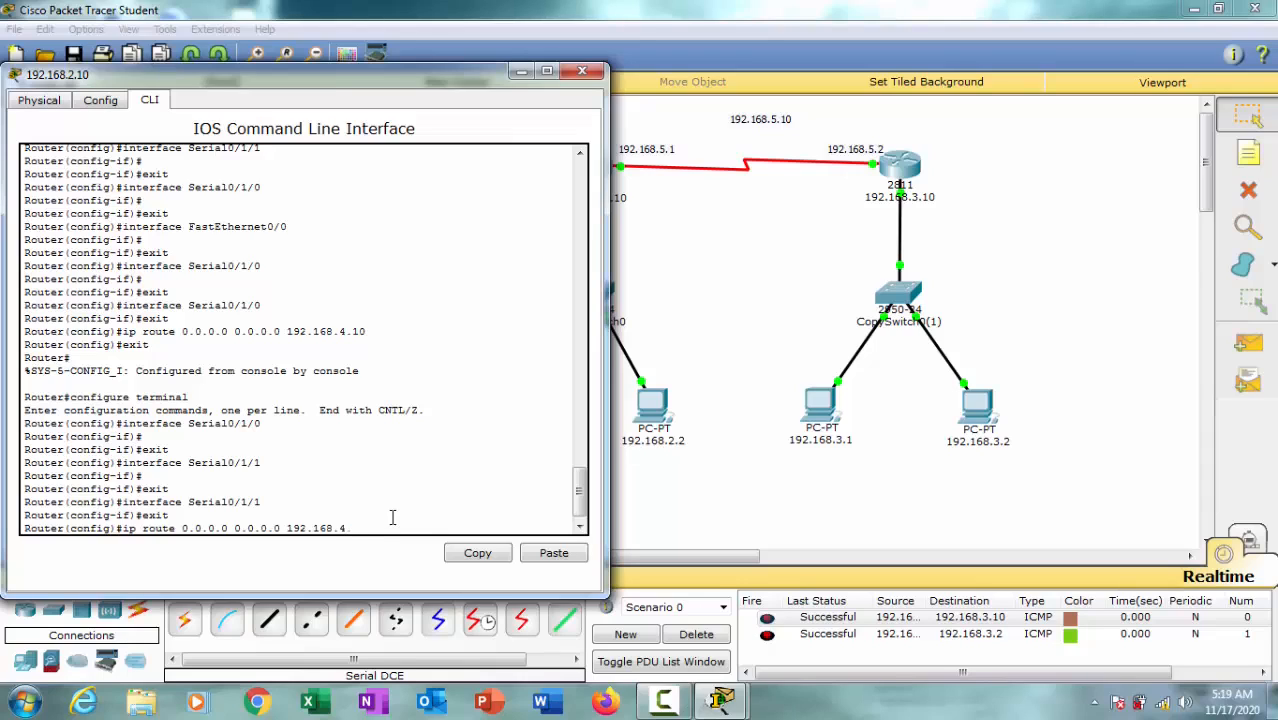
pyautogui.write('5')
pyautogui.press('Return')
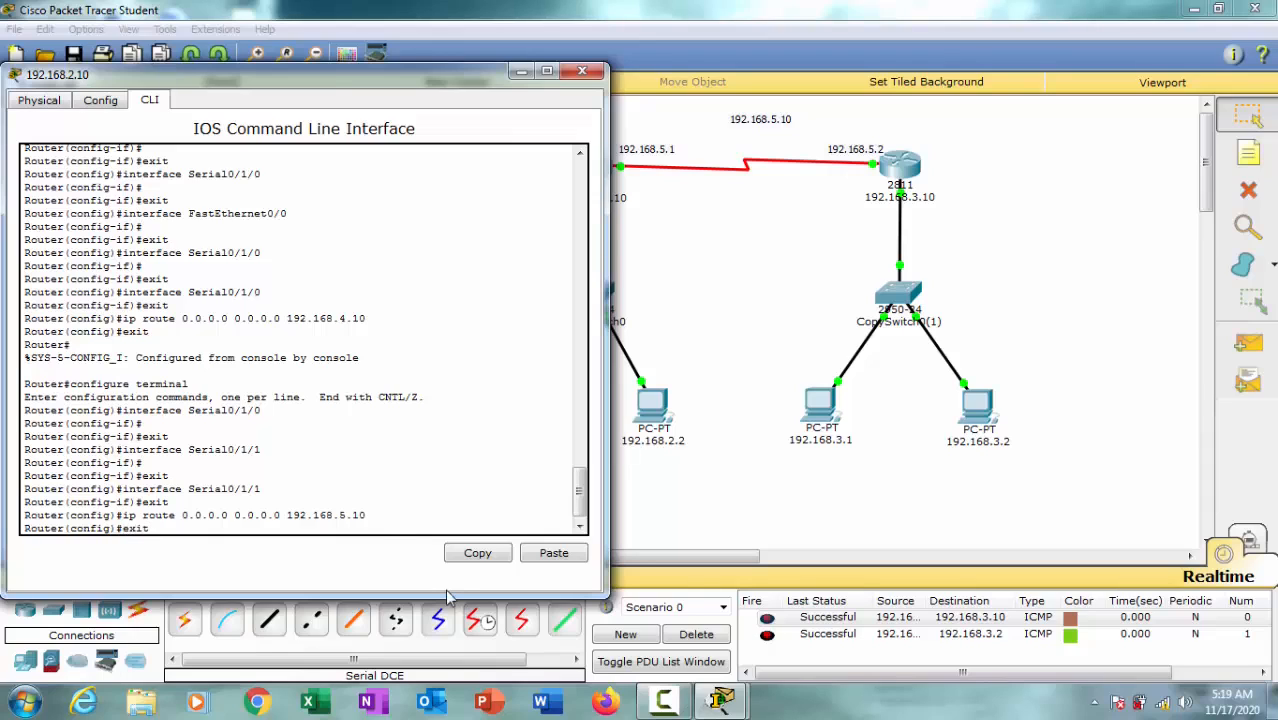
pyautogui.write('exit')
pyautogui.press('Return')
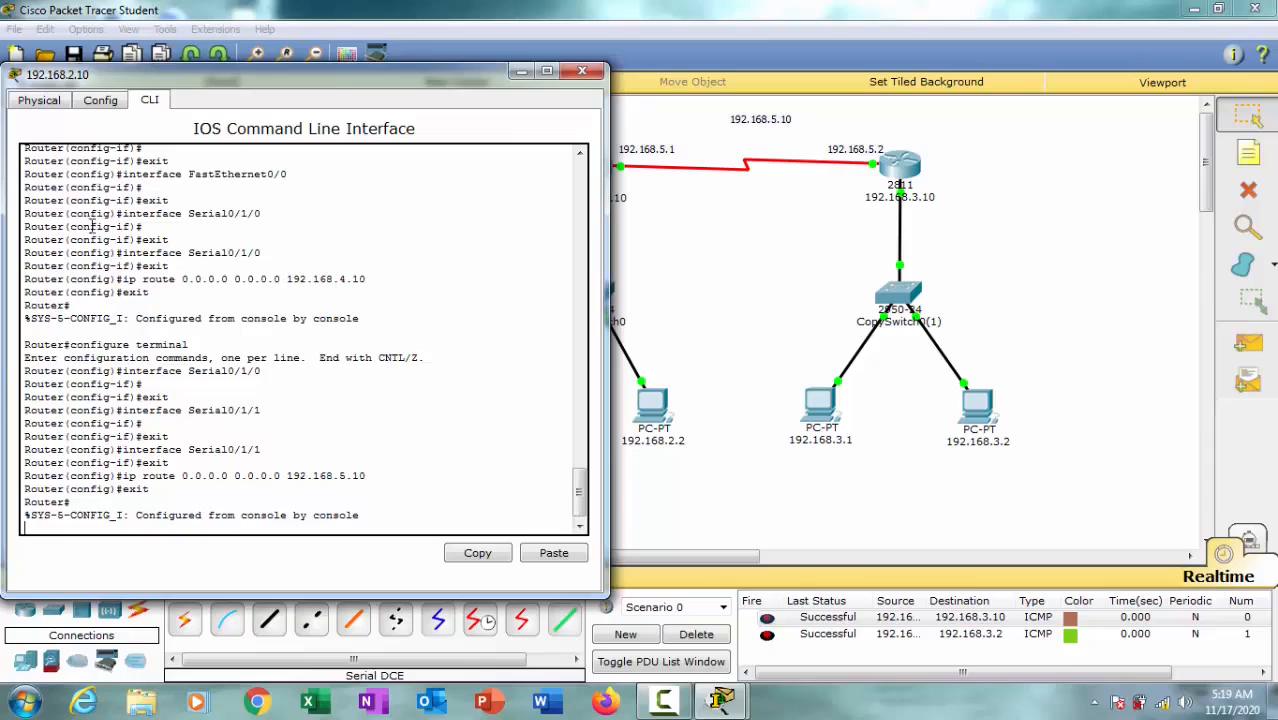
# Step: Close the middle router's device window and review the Serial0/1/0 settings of router 192.168.3.10
pyautogui.click(100, 100)
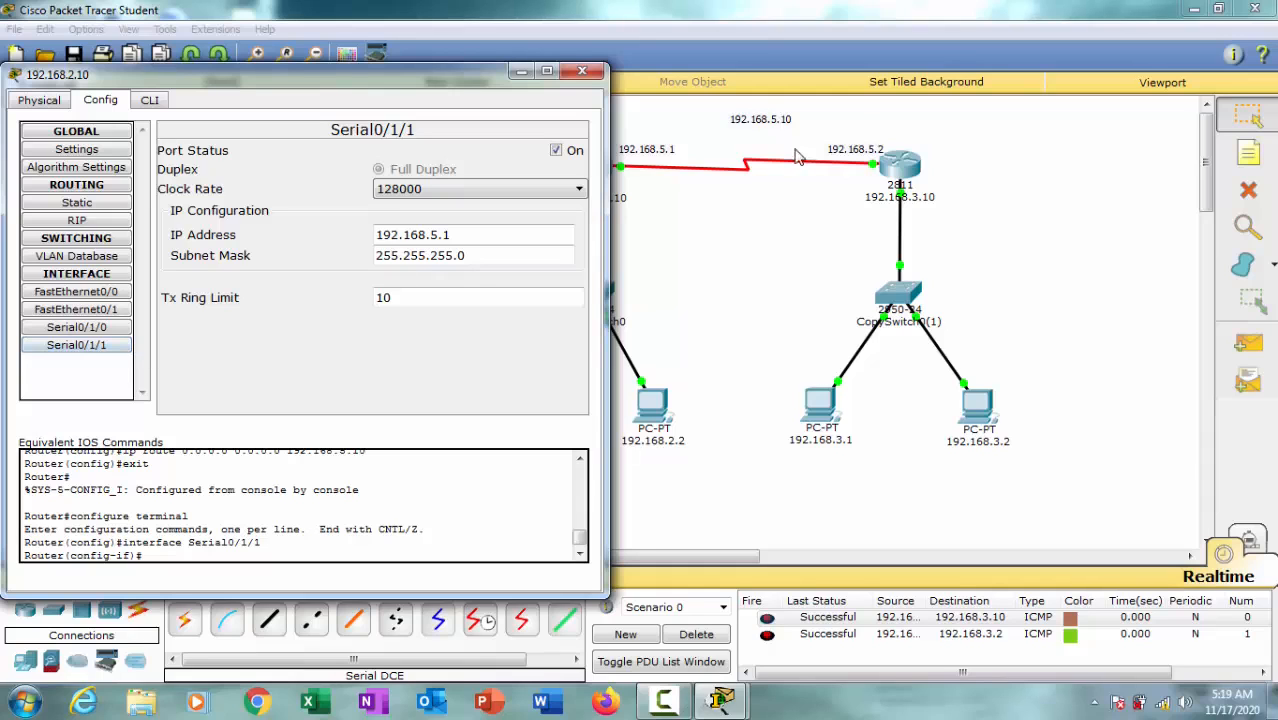
pyautogui.click(586, 73)
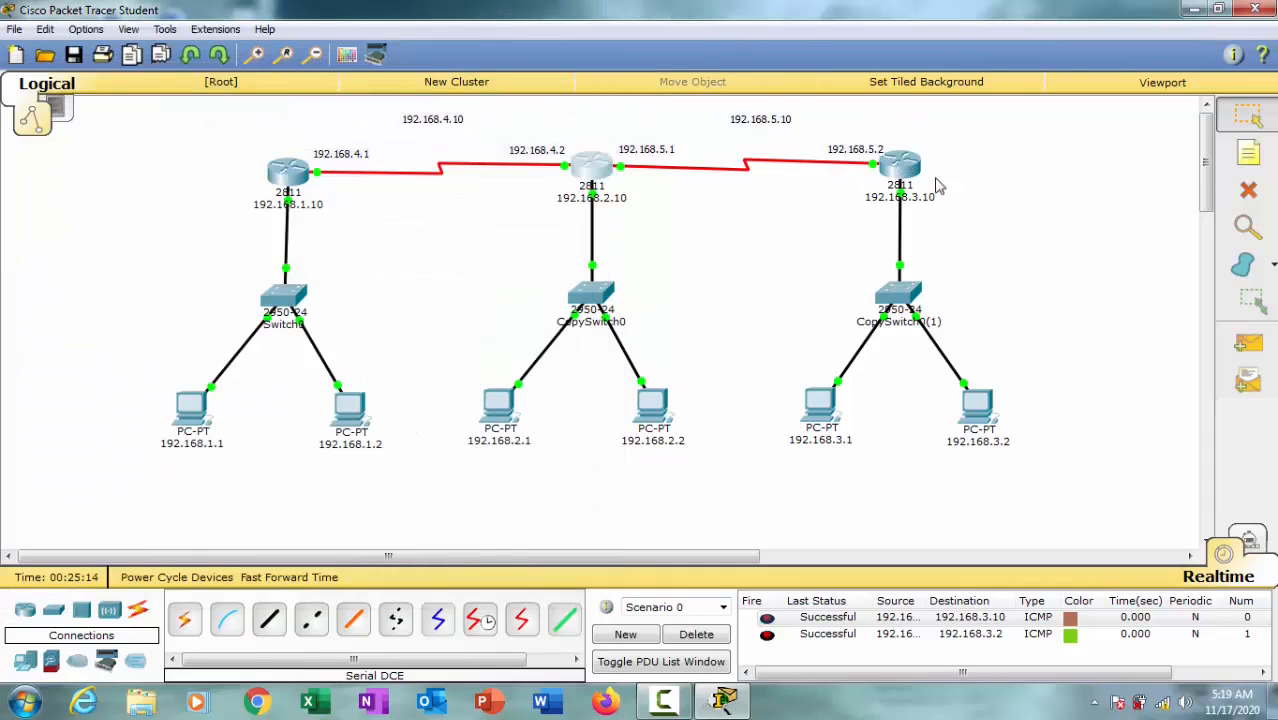
pyautogui.click(905, 168)
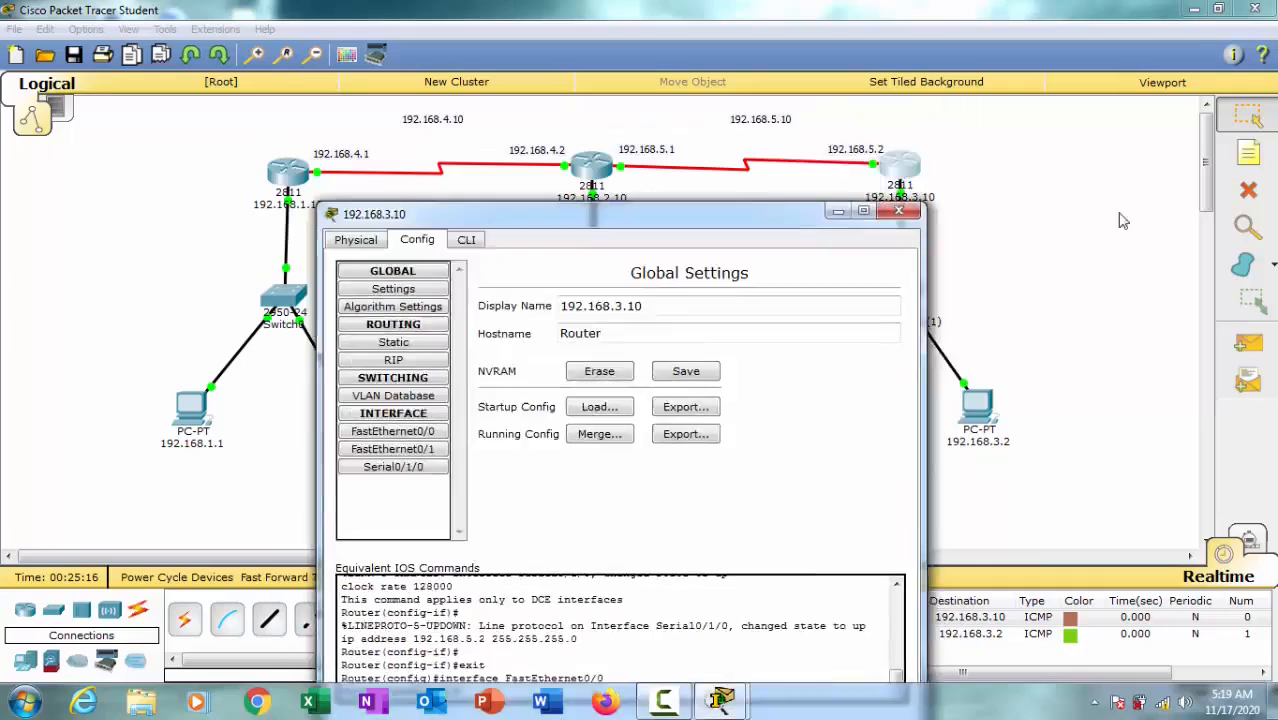
pyautogui.moveTo(674, 214); pyautogui.dragTo(364, 93)
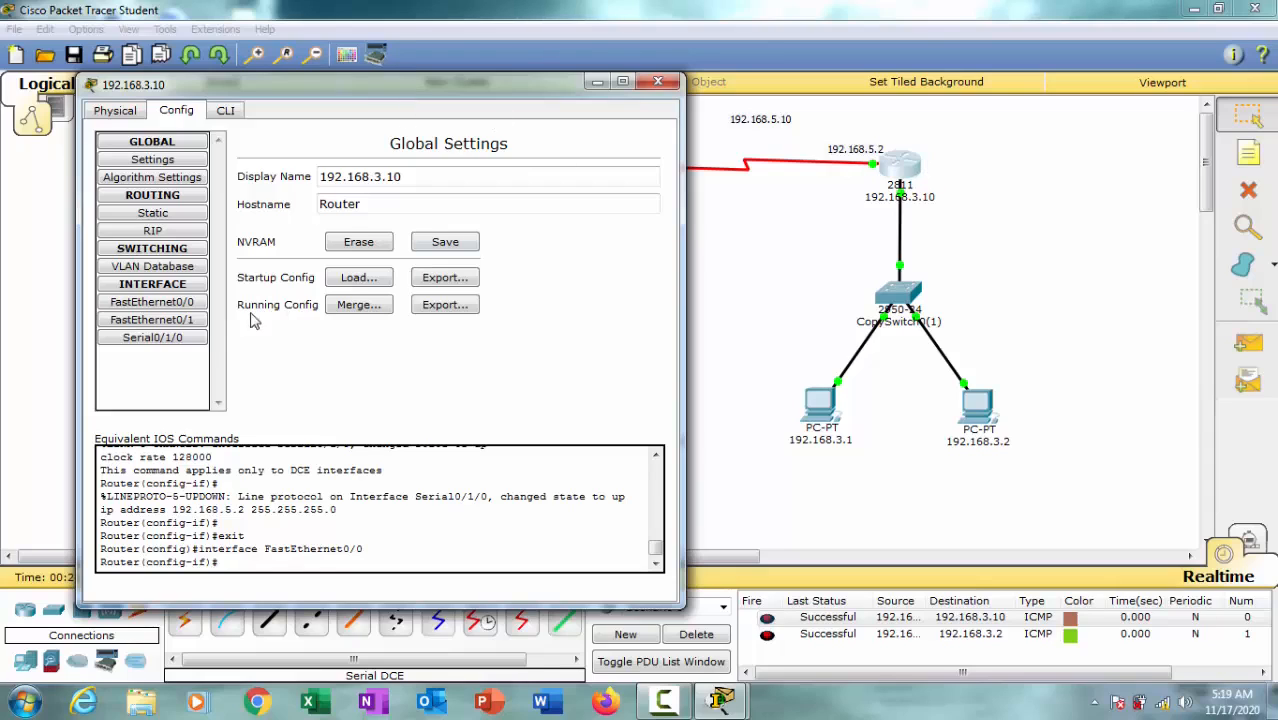
pyautogui.click(178, 337)
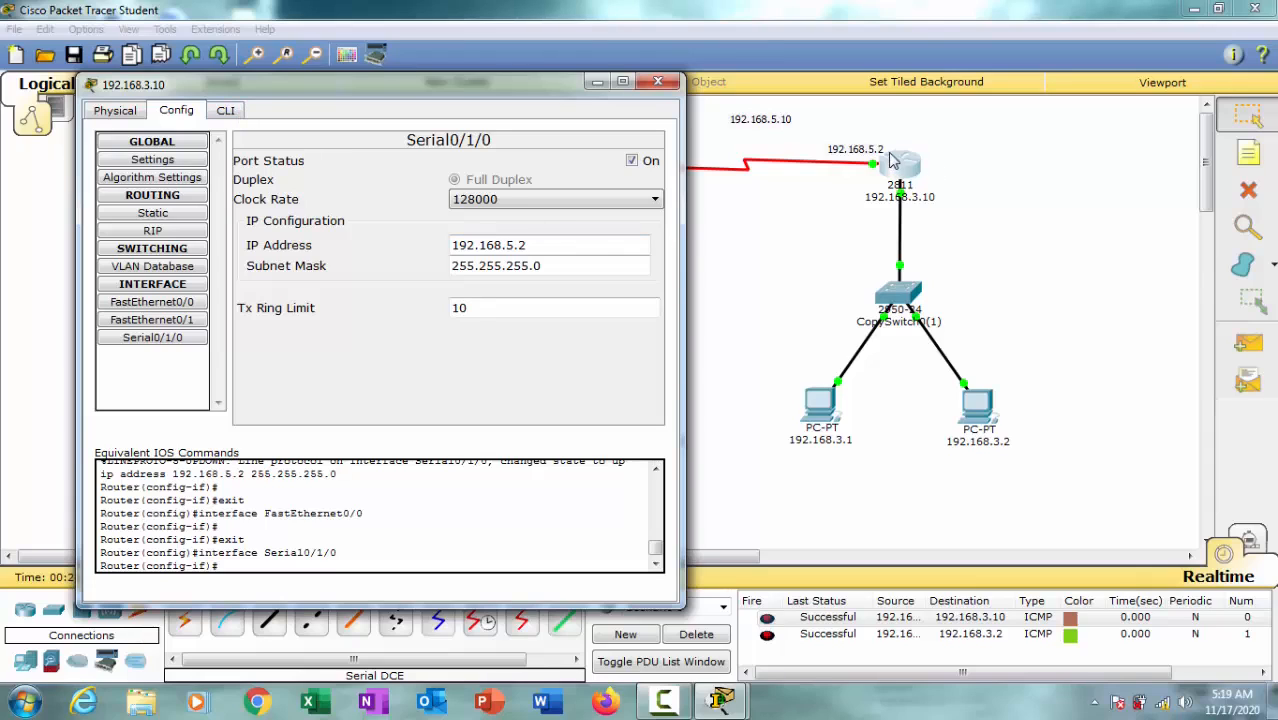
pyautogui.moveTo(470, 92); pyautogui.dragTo(503, 92)
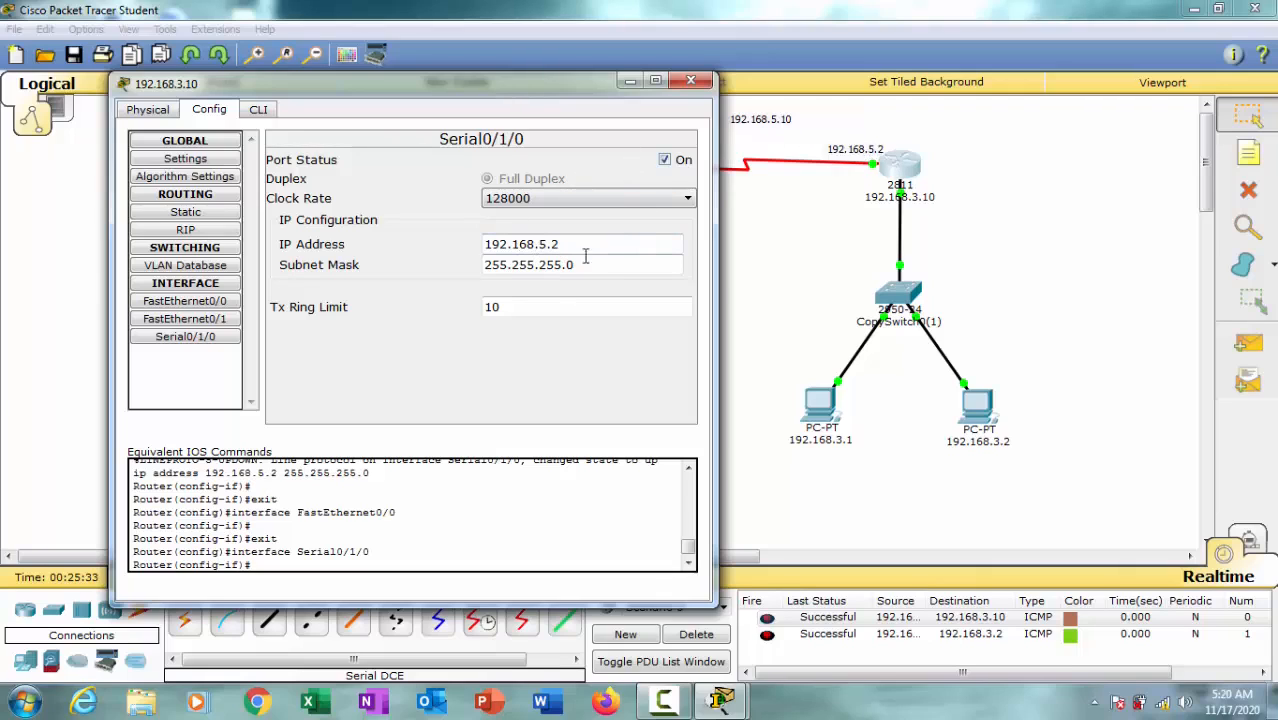
# Step: Leave interface configuration in router 192.168.3.10's command line and add the default route ip route 0.0.0.0 0.0.0.0 192.168.5.10
pyautogui.click(260, 110)
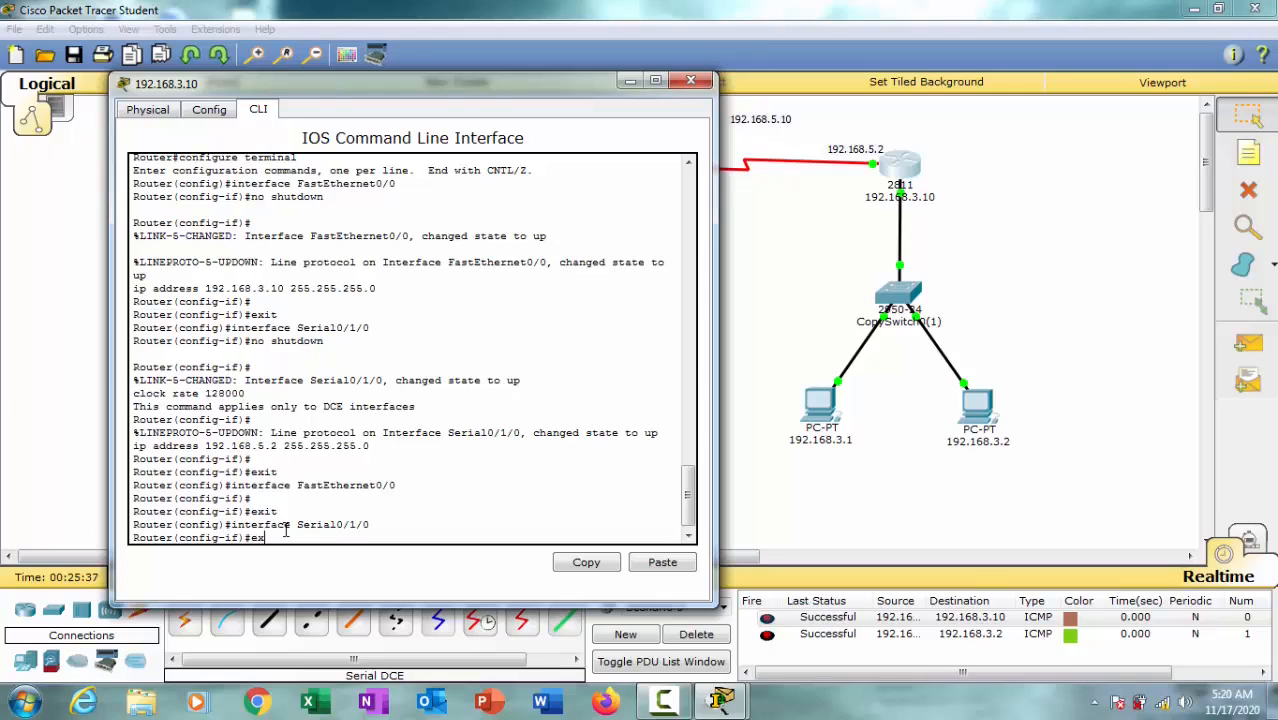
pyautogui.press('Return')
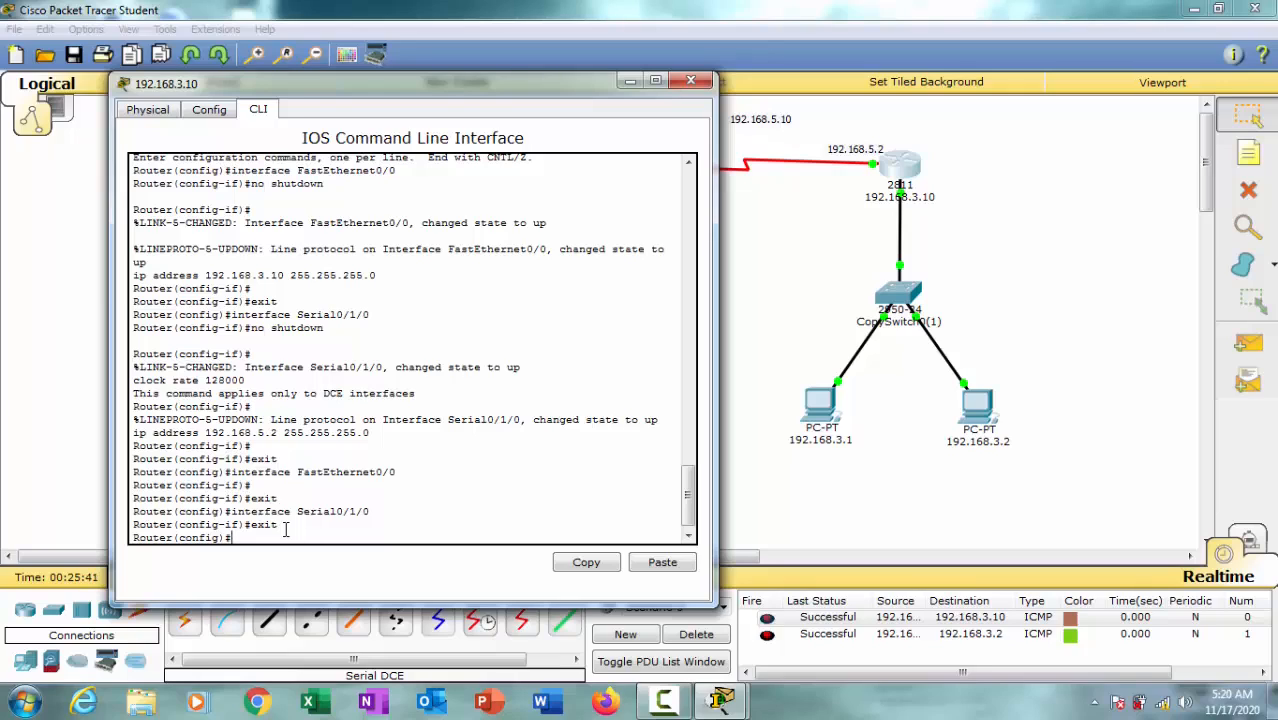
pyautogui.write('ip')
pyautogui.write('route 0.0.0.0 0.0.0.0')
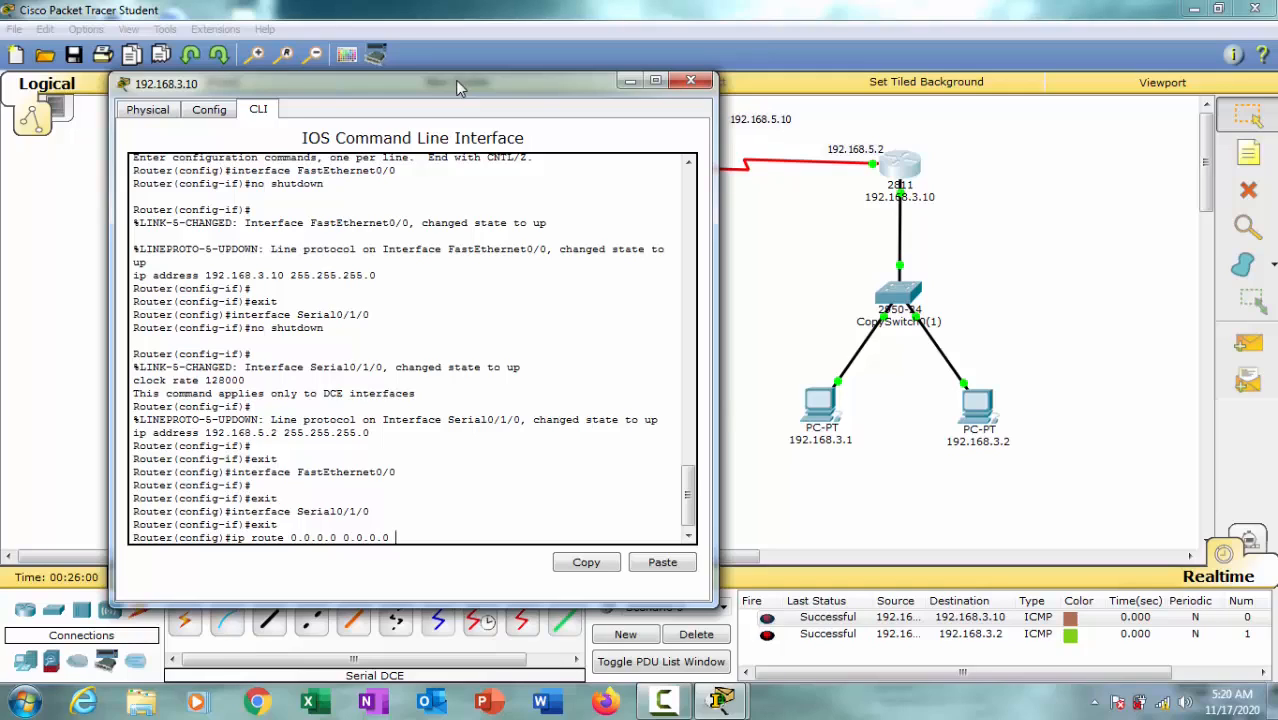
pyautogui.moveTo(552, 72); pyautogui.dragTo(546, 70)
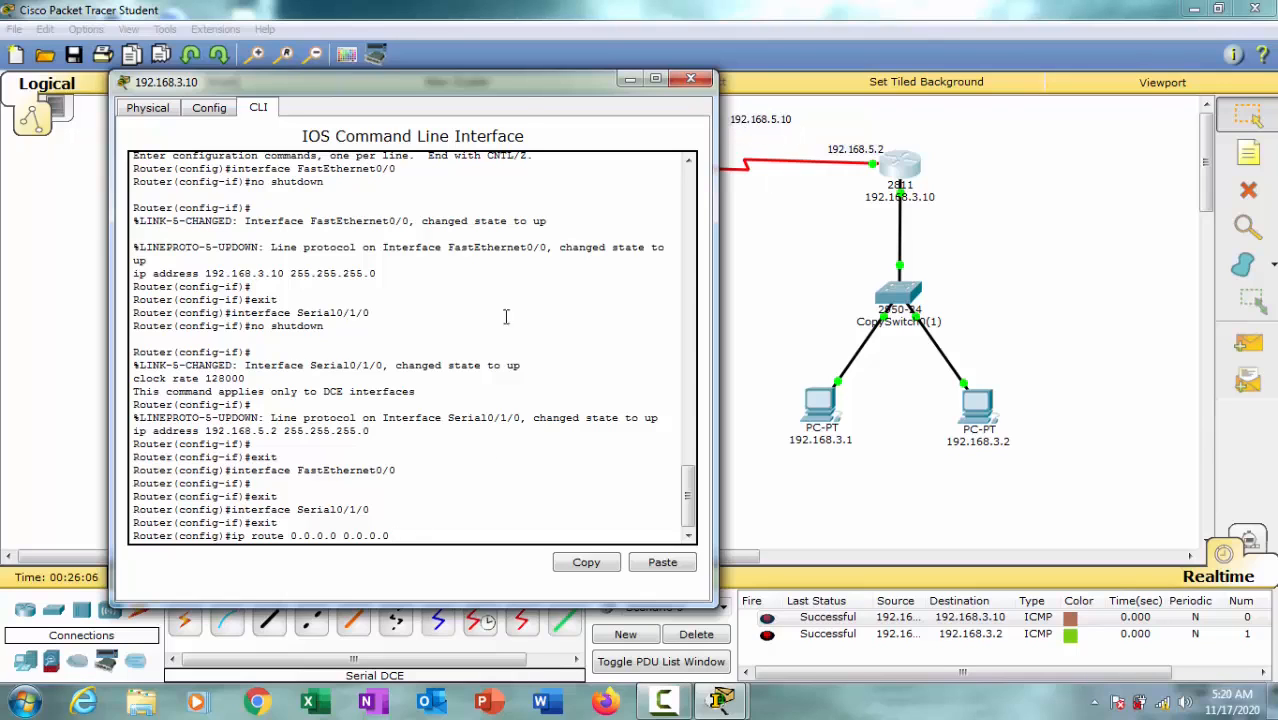
pyautogui.moveTo(511, 80); pyautogui.dragTo(474, 215)
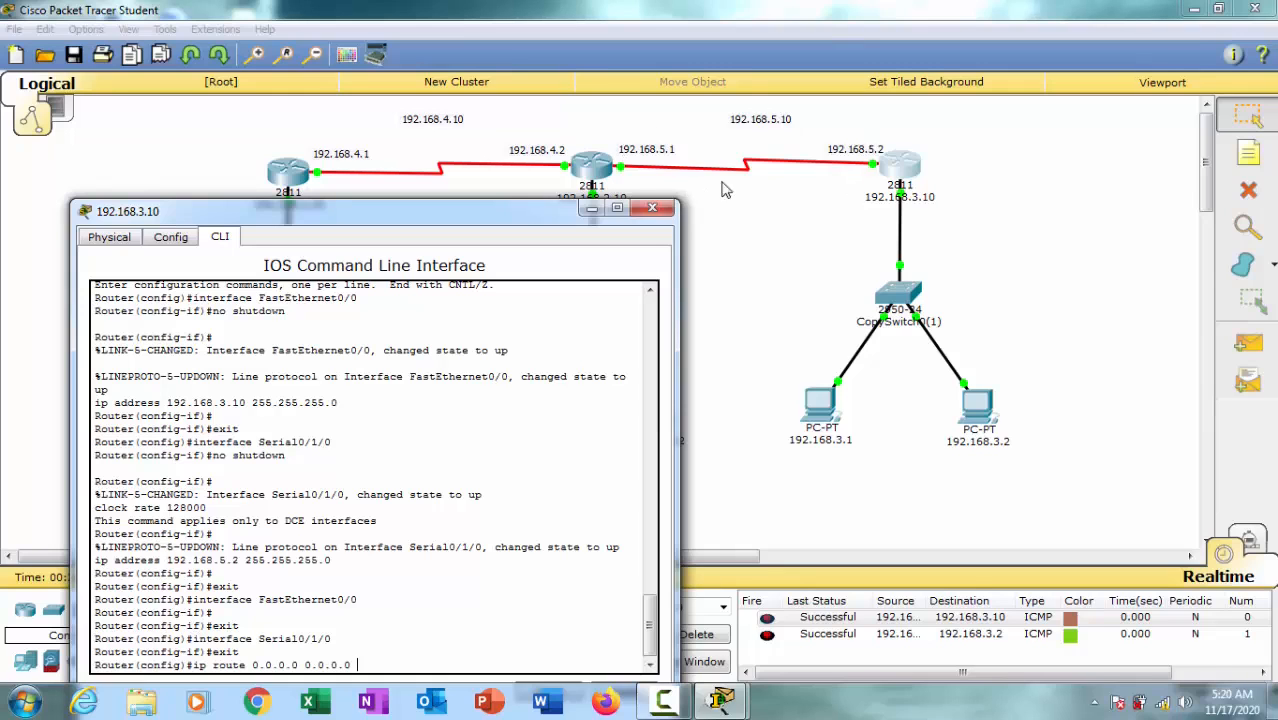
pyautogui.moveTo(531, 217); pyautogui.dragTo(565, 88)
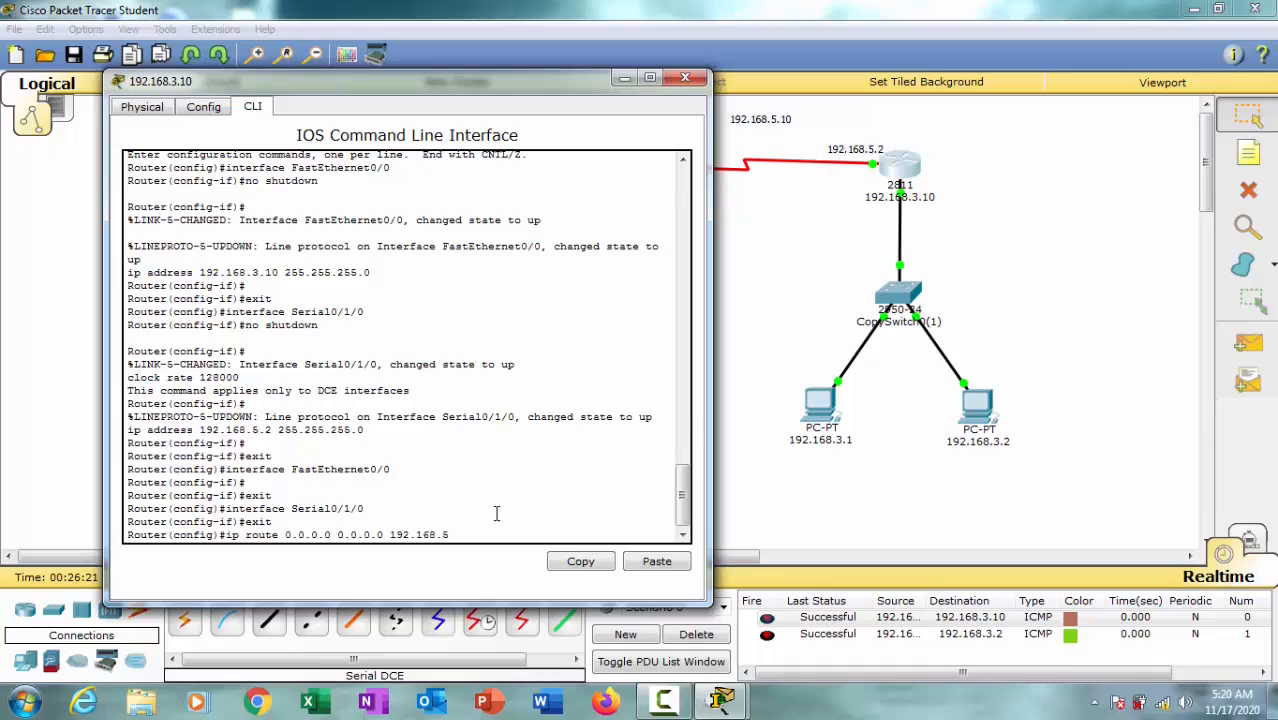
pyautogui.write('0')
pyautogui.press('Return')
pyautogui.press('Return')
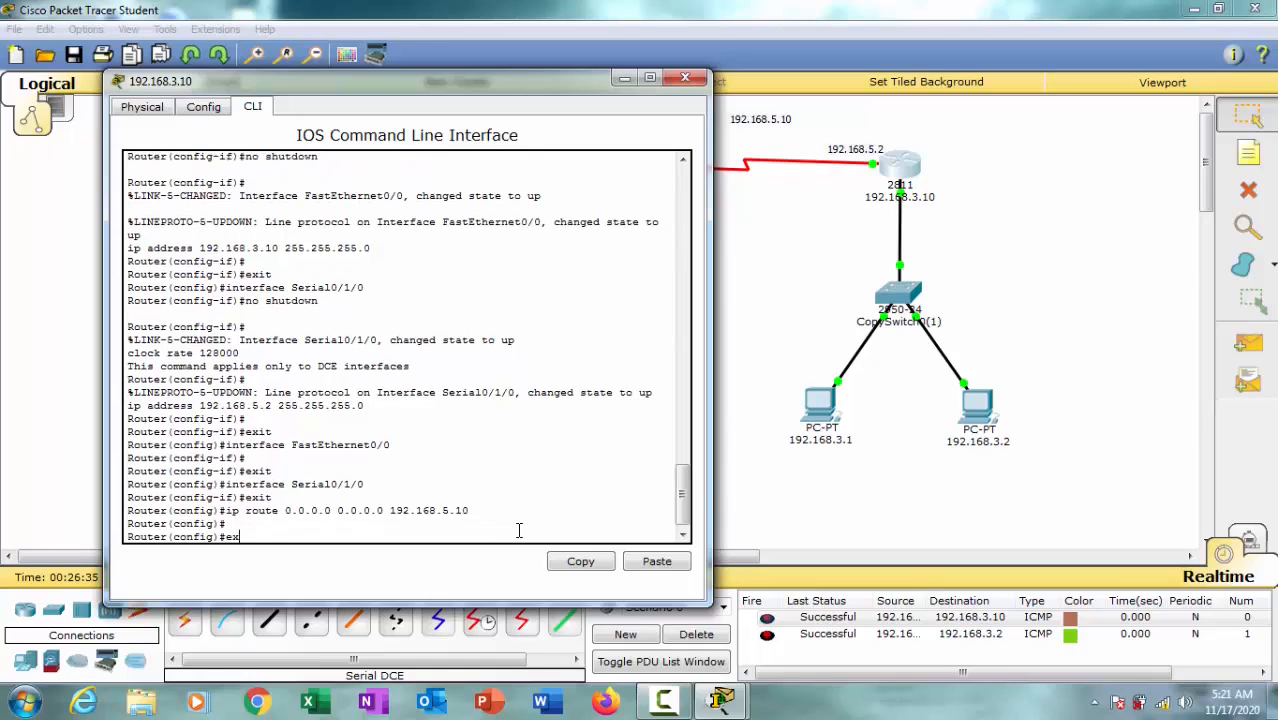
# Step: Exit global configuration mode on router 192.168.3.10 and close its device window
pyautogui.press('Return')
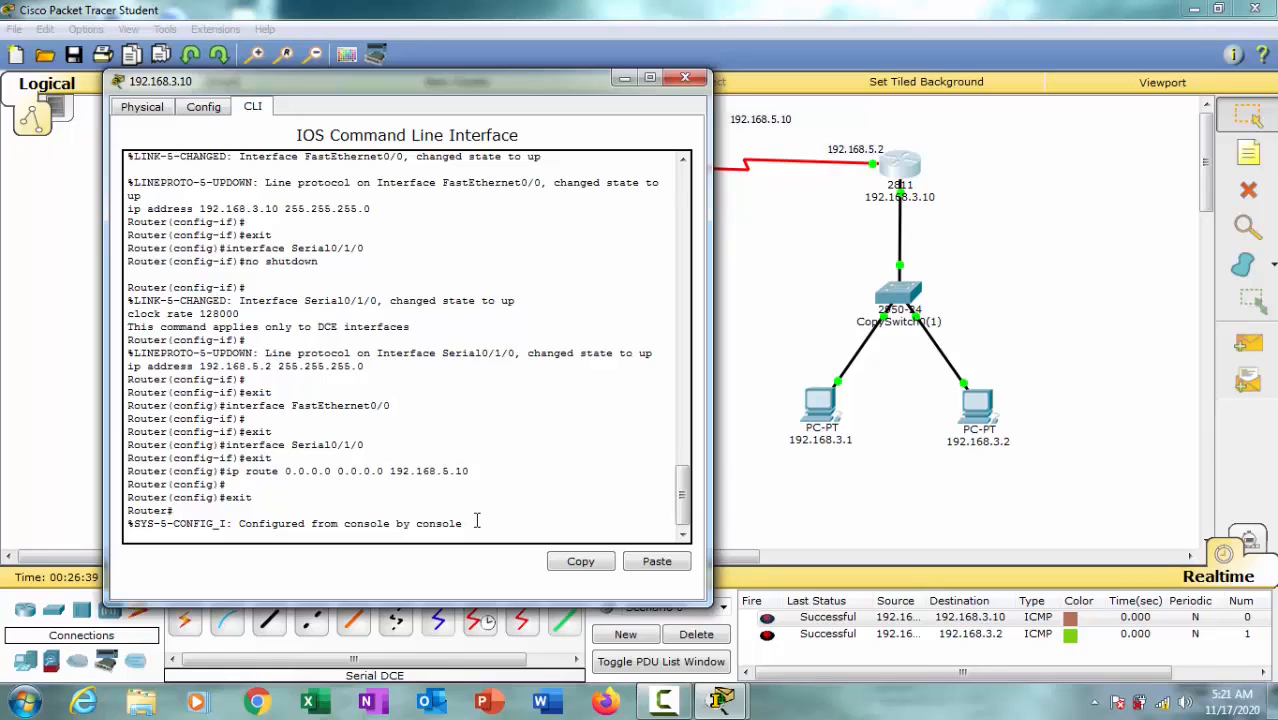
pyautogui.press('Return')
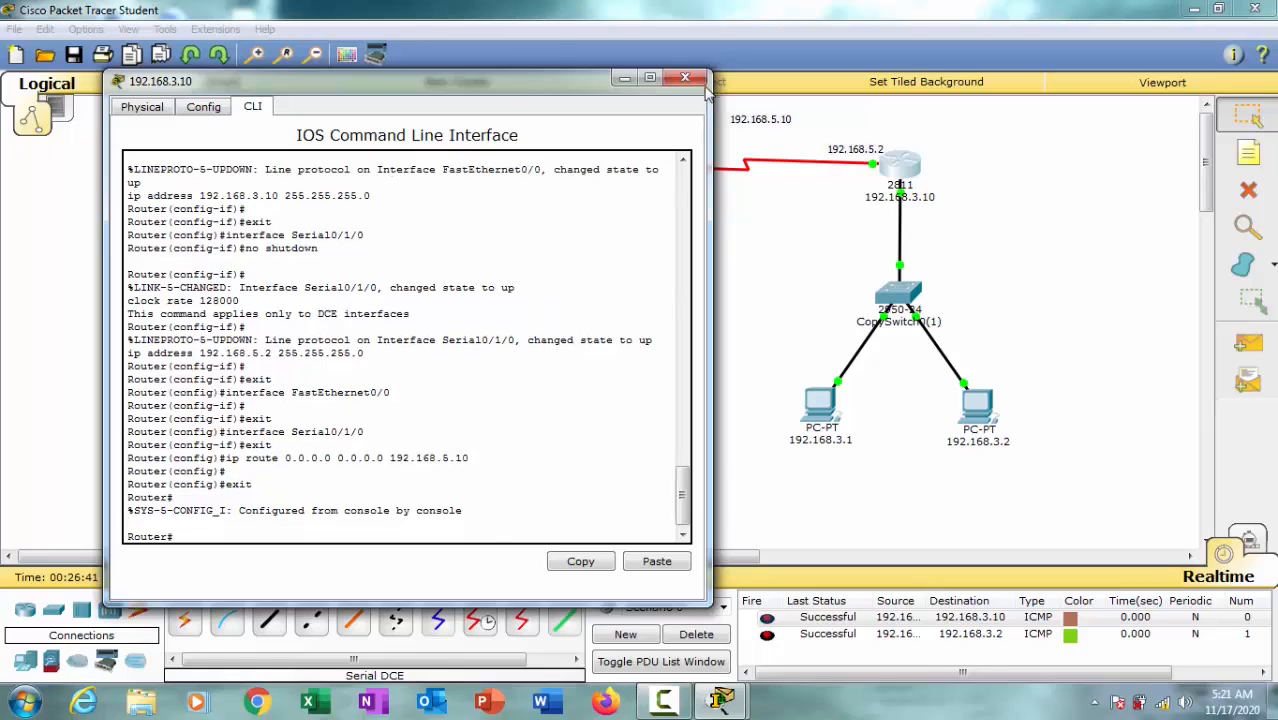
pyautogui.click(787, 217)
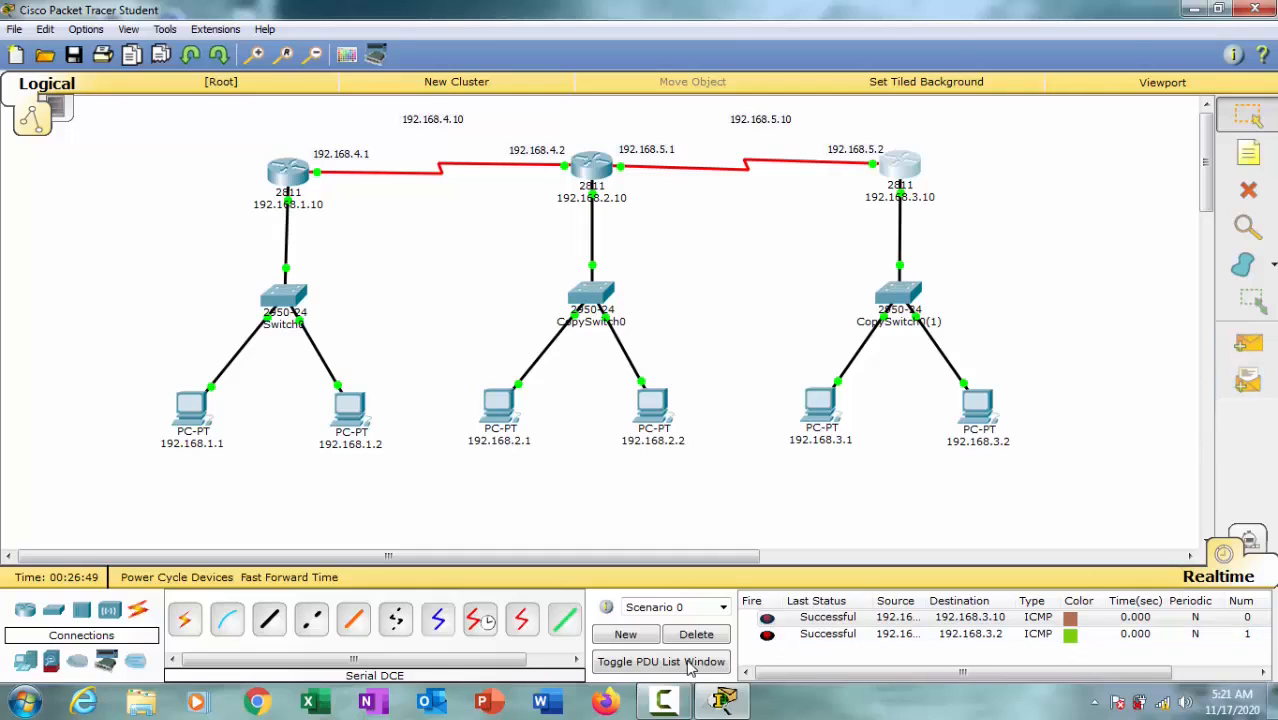
# Step: Clear the scenario's old PDUs and test the link twice with simple PDUs from PC 192.168.1.1 to router 192.168.2.10
pyautogui.click(726, 640)
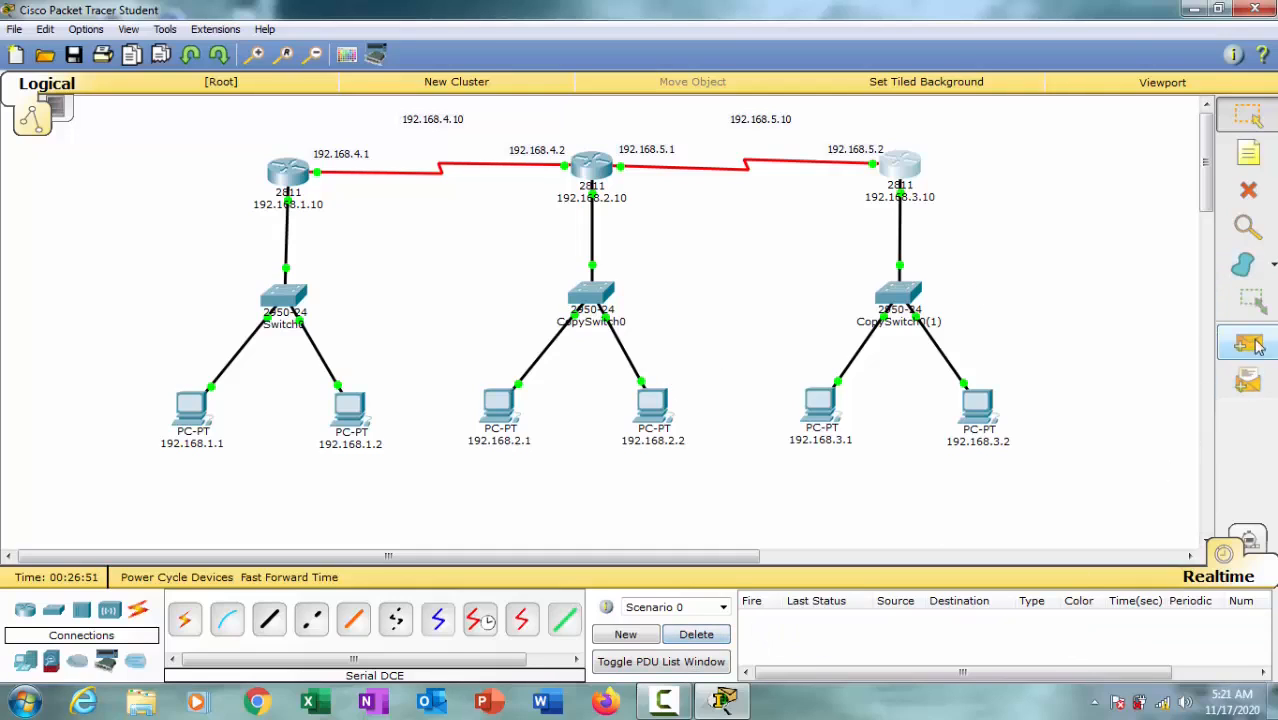
pyautogui.click(1247, 343)
pyautogui.click(192, 408)
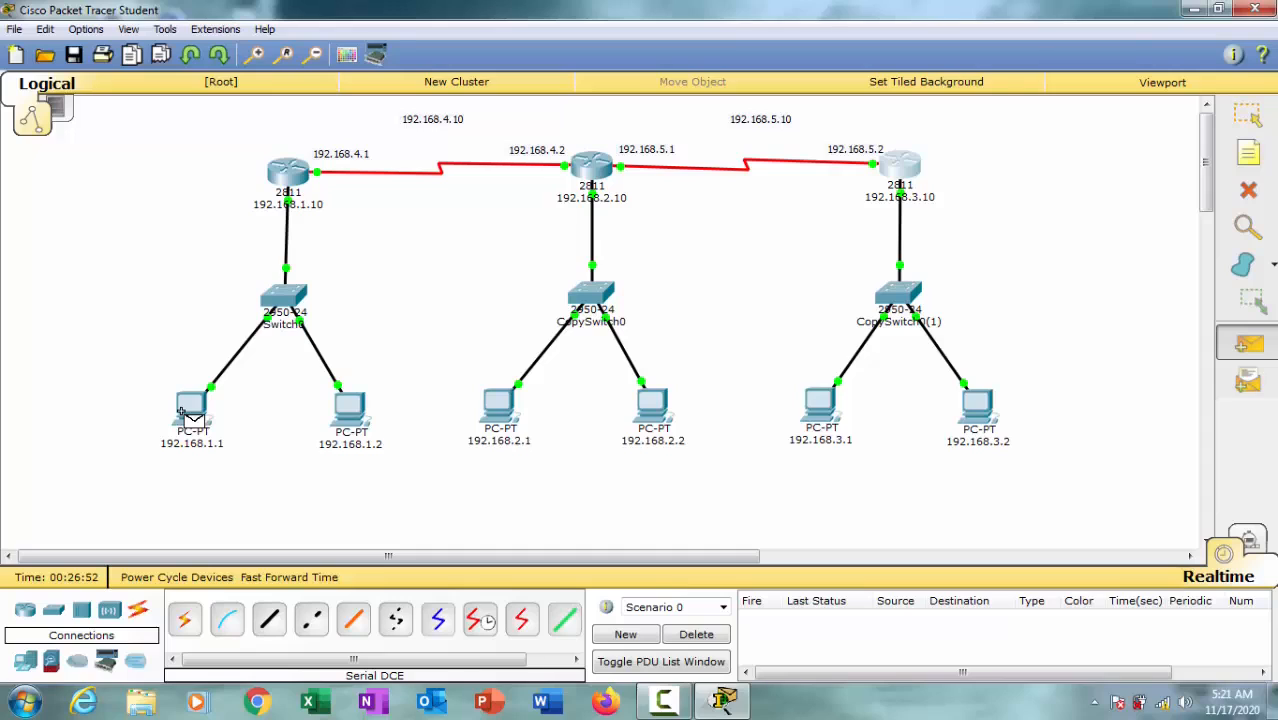
pyautogui.click(590, 163)
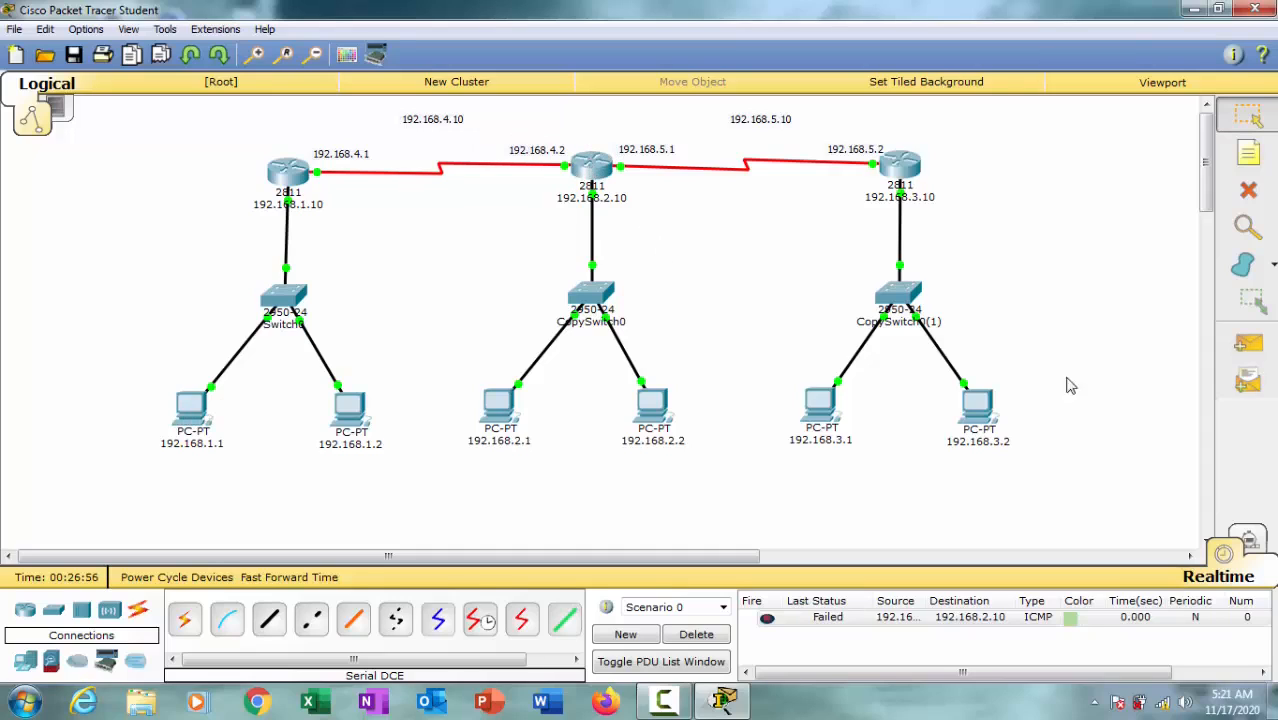
pyautogui.click(1247, 343)
pyautogui.click(194, 408)
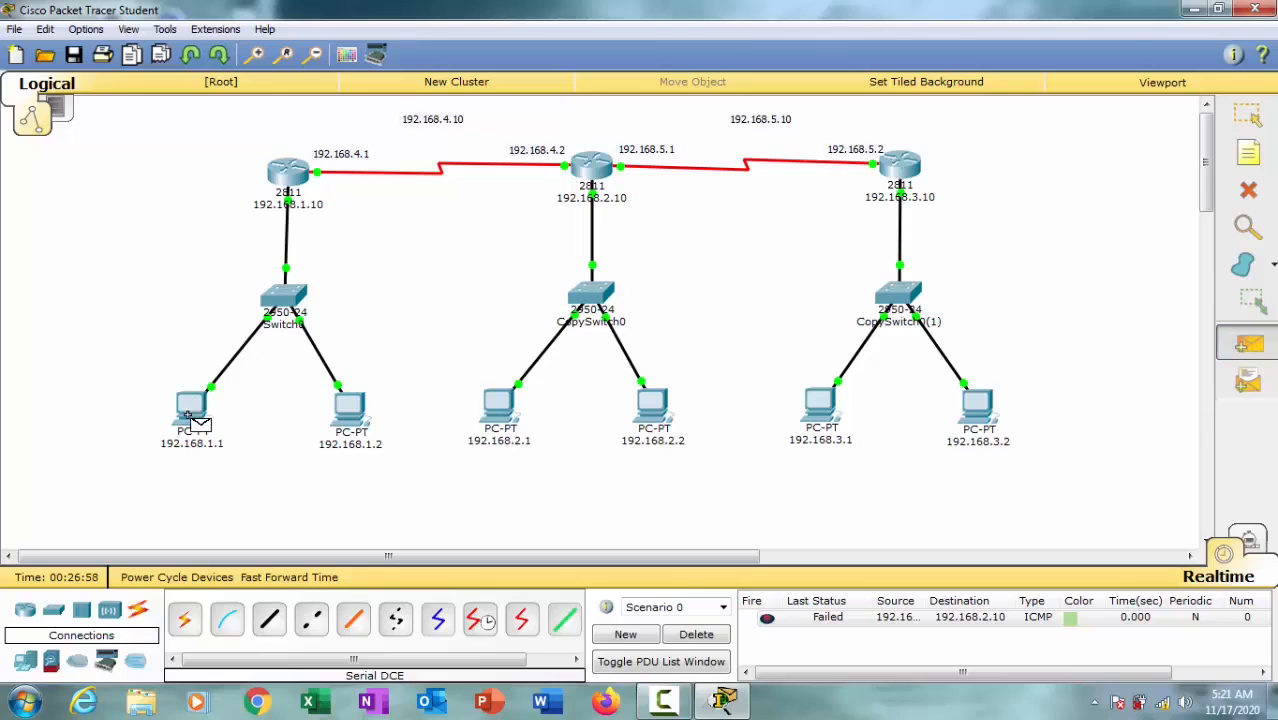
pyautogui.click(590, 166)
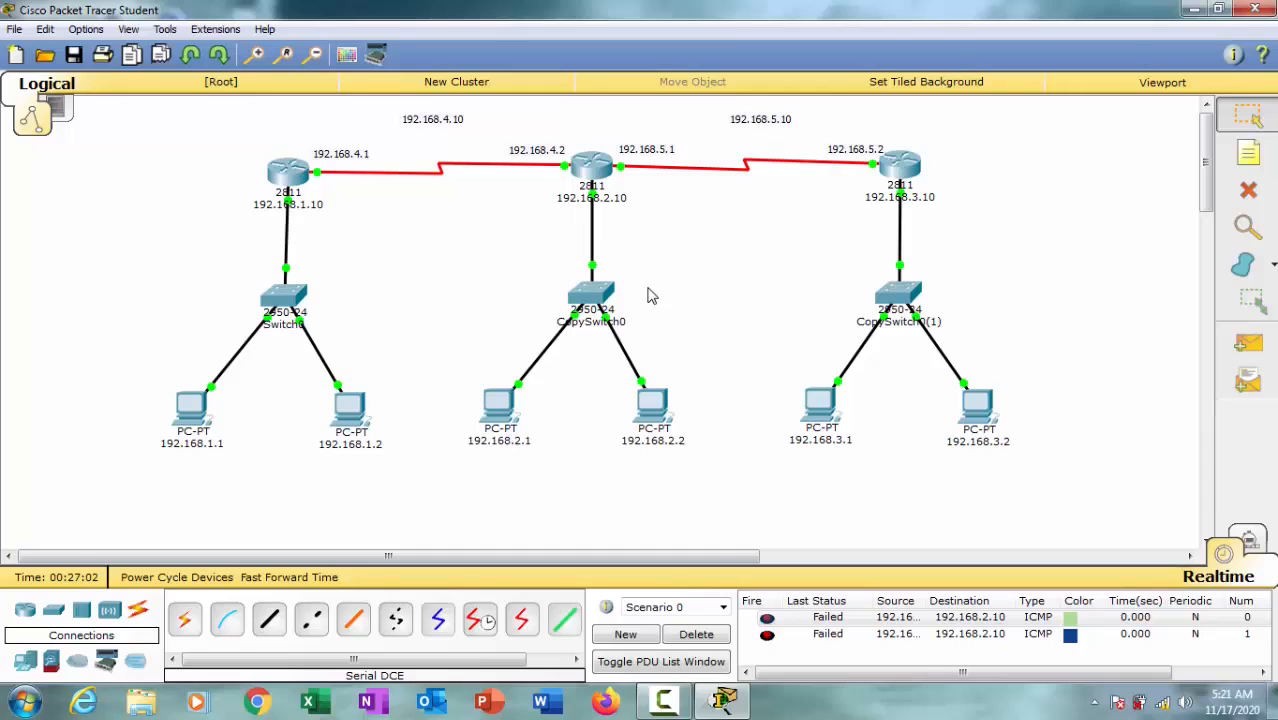
# Step: Send a simple PDU from PC 192.168.1.1 to PC 192.168.2.1
pyautogui.click(1247, 343)
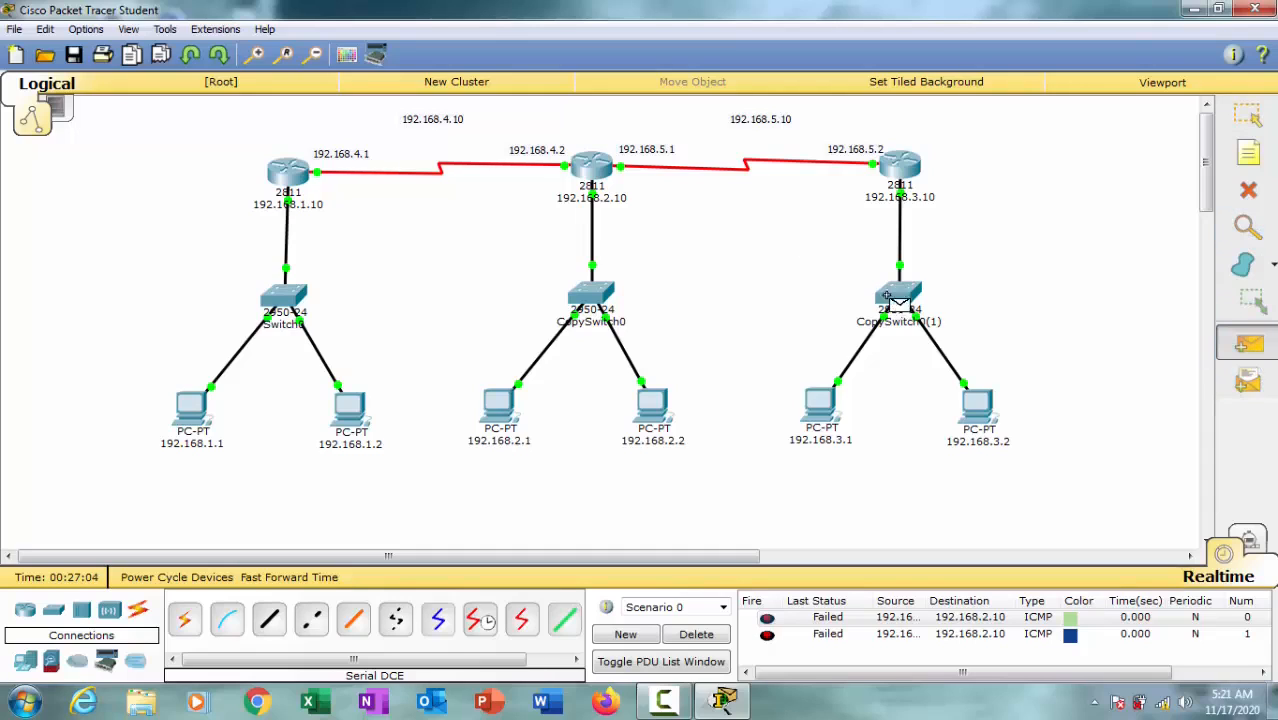
pyautogui.click(192, 410)
pyautogui.click(498, 406)
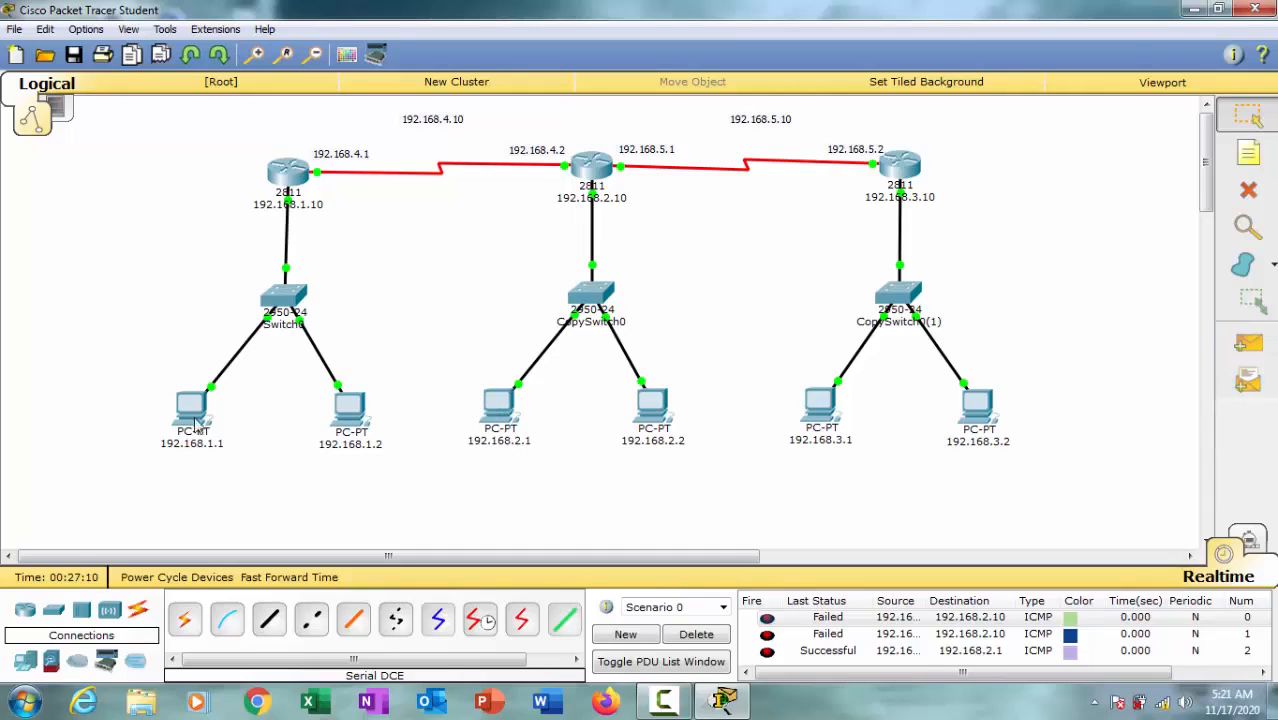
# Step: Clear the scenario's PDU list and send a simple PDU from PC 192.168.1.2 to router 192.168.2.10
pyautogui.moveTo(185, 425)
pyautogui.click(720, 636)
pyautogui.click(1248, 343)
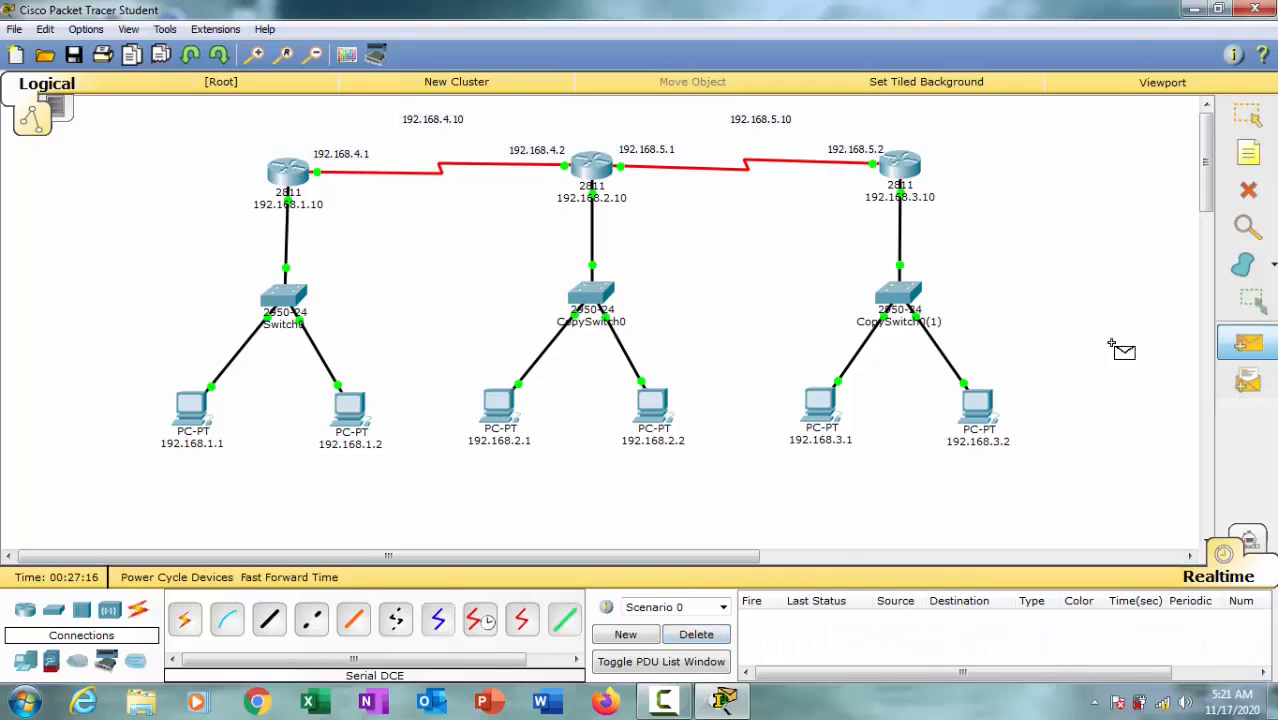
pyautogui.click(345, 418)
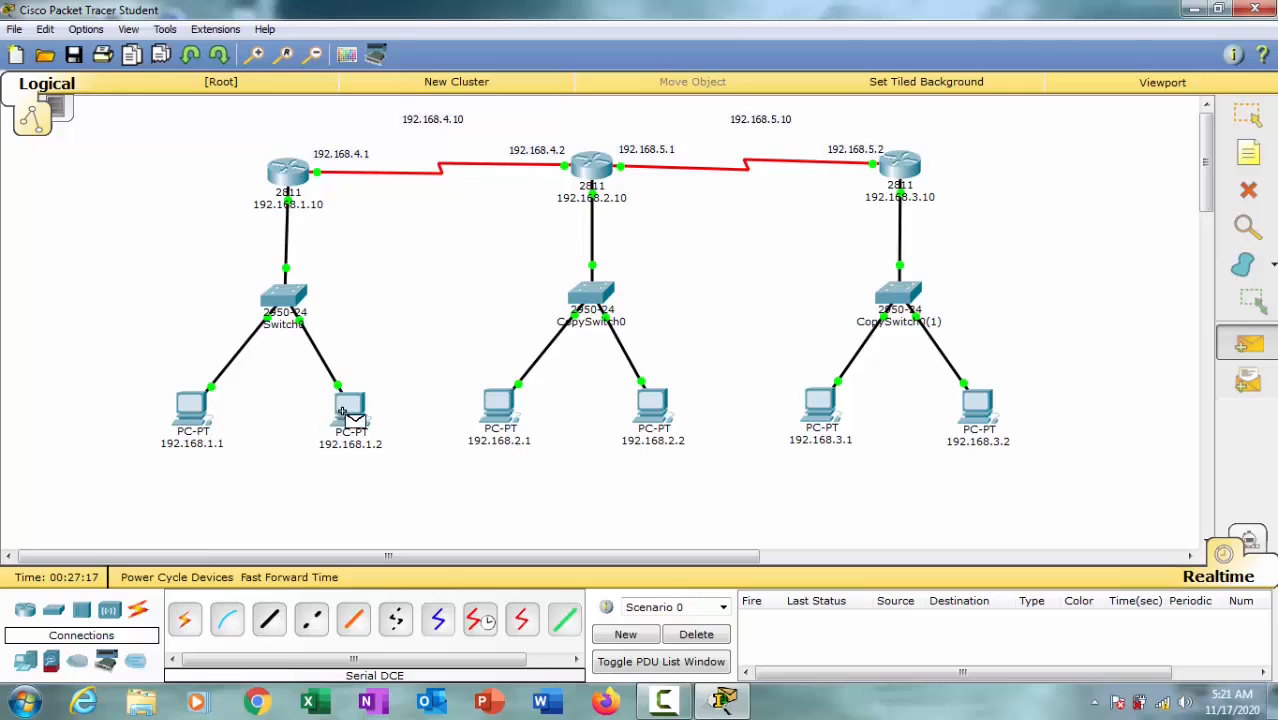
pyautogui.click(591, 167)
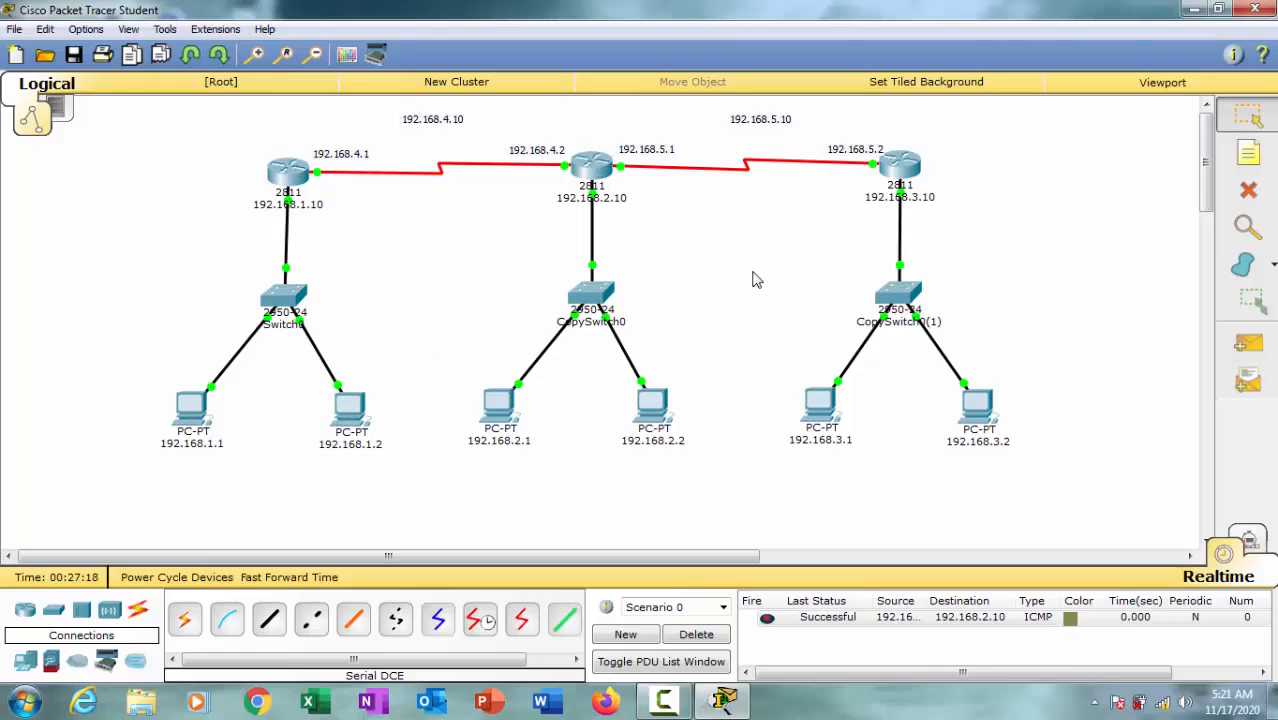
# Step: Send two simple PDUs in succession from PC 192.168.1.2 to PC 192.168.2.2
pyautogui.click(1248, 343)
pyautogui.click(355, 416)
pyautogui.click(652, 412)
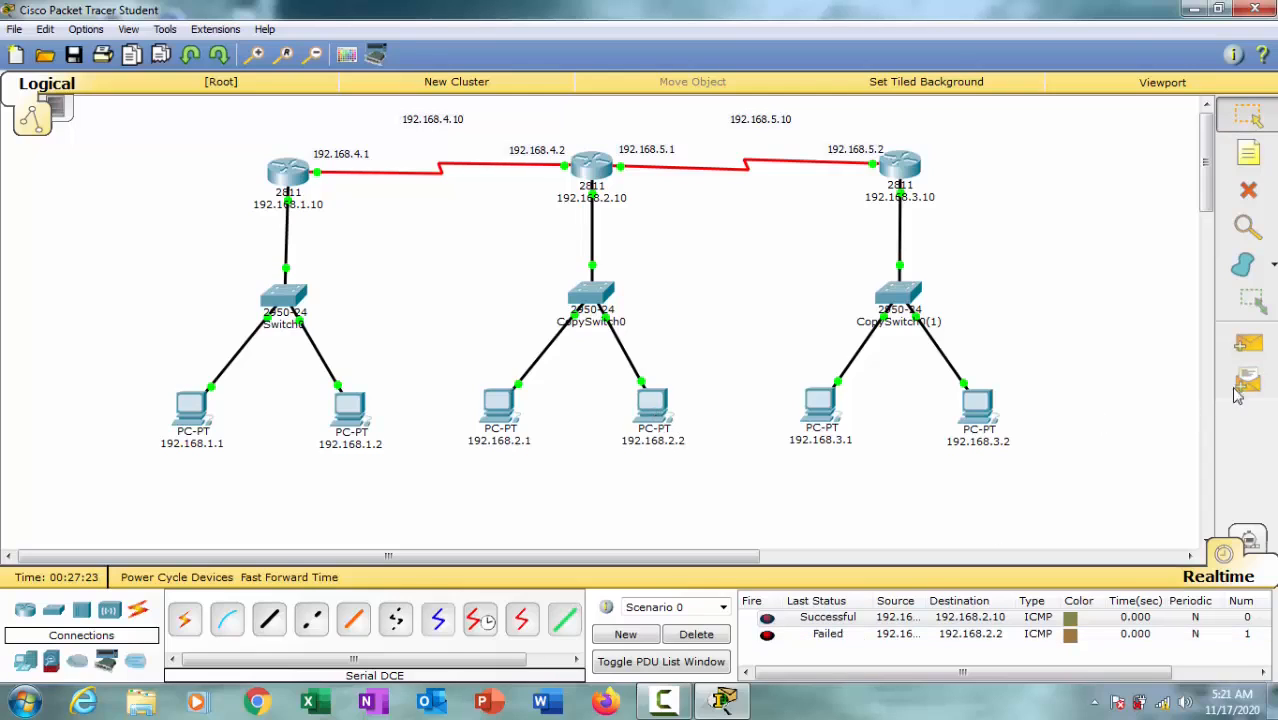
pyautogui.click(1248, 343)
pyautogui.click(355, 416)
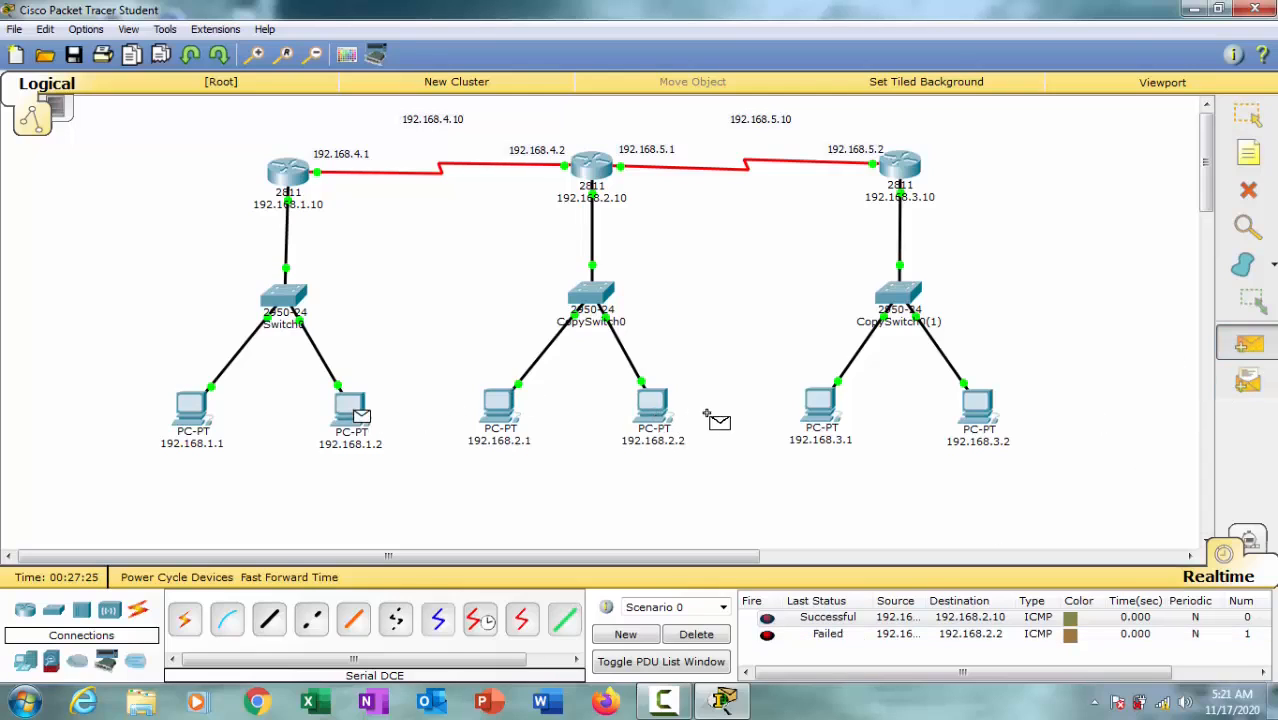
pyautogui.click(654, 414)
# Step: Clear the PDU list and retest with a simple PDU from PC 192.168.1.2 to PC 192.168.2.2
pyautogui.click(698, 635)
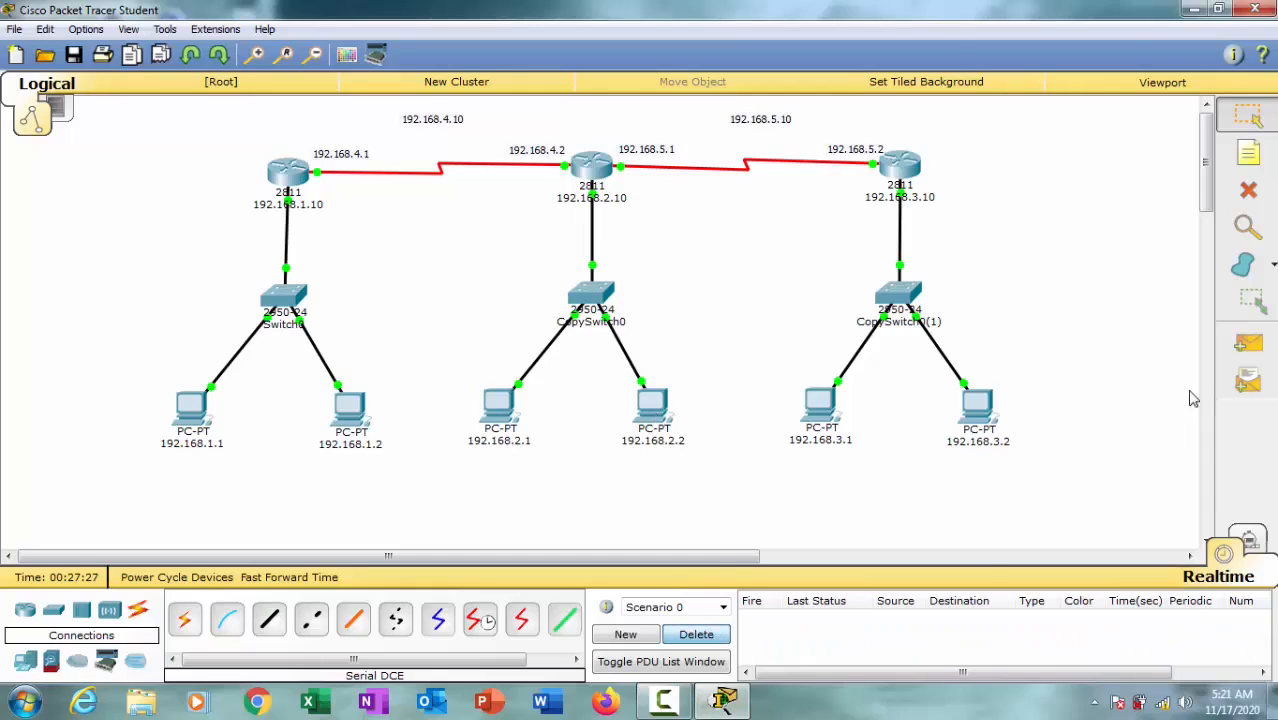
pyautogui.click(1248, 343)
pyautogui.click(357, 412)
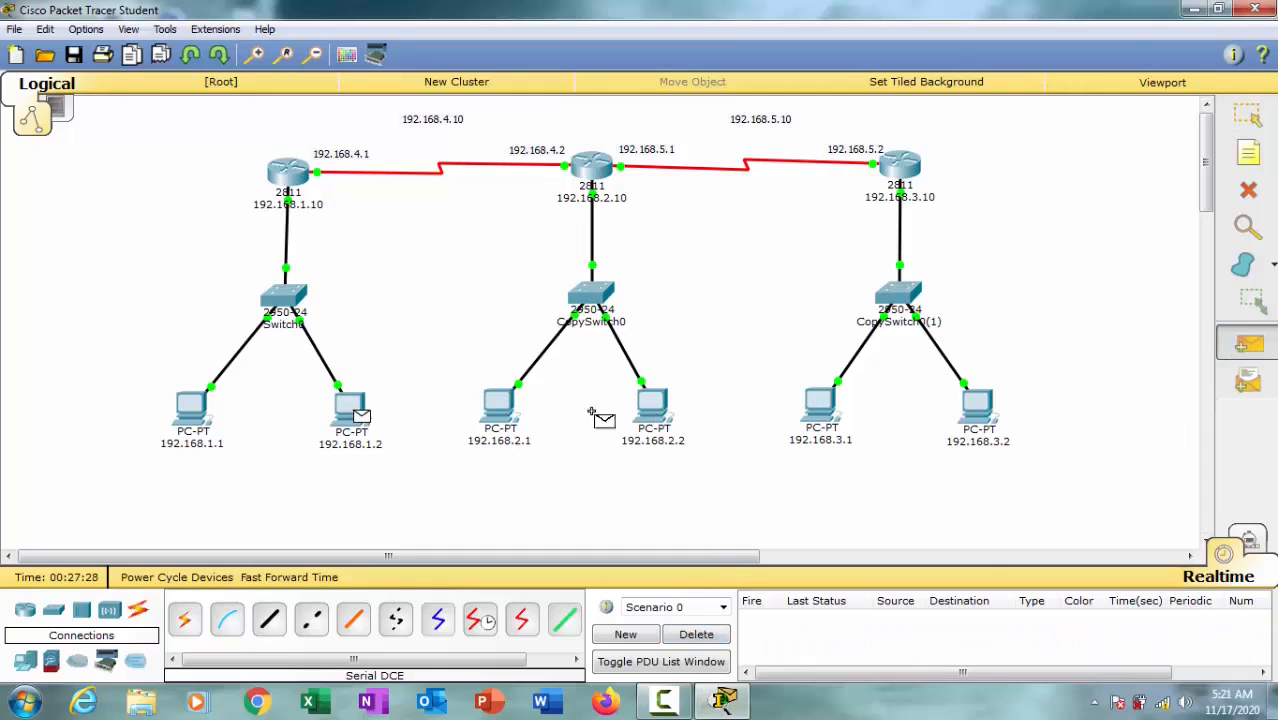
pyautogui.click(656, 414)
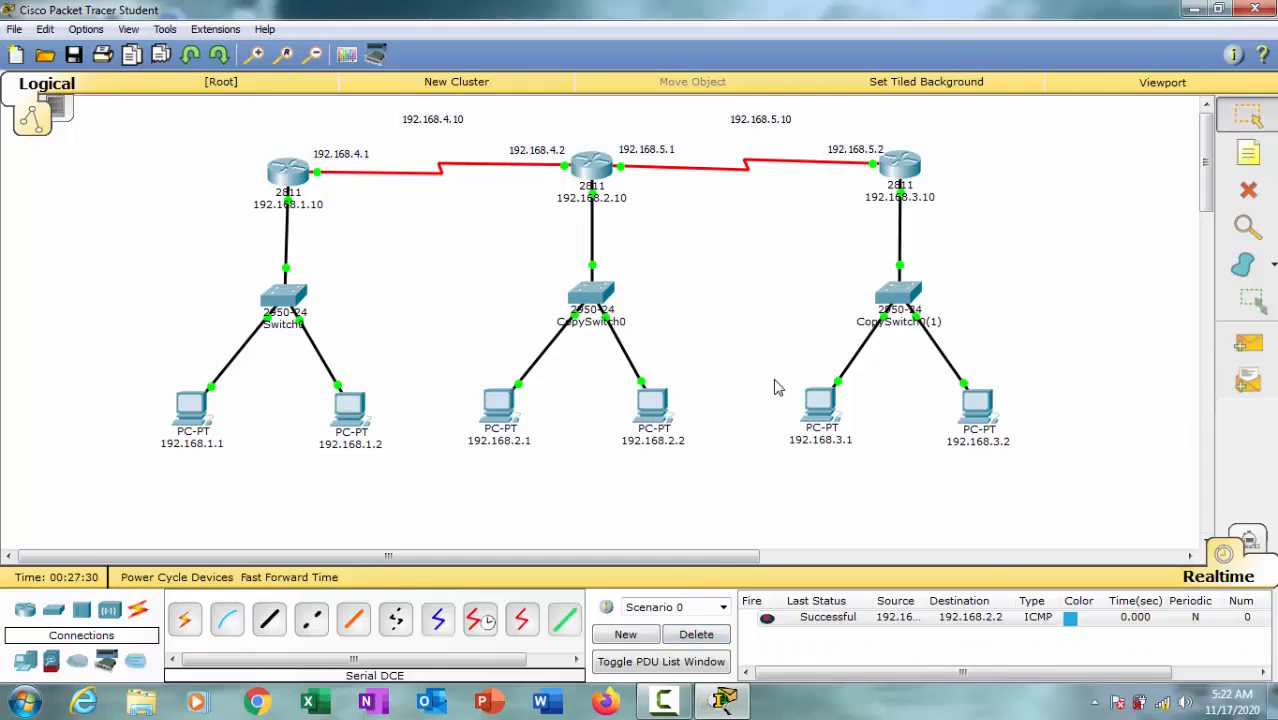
# Step: Send simple PDUs from PC 192.168.3.2 to PC 192.168.2.2 and from PC 192.168.3.1 to PC 192.168.2.1
pyautogui.click(1248, 343)
pyautogui.click(975, 405)
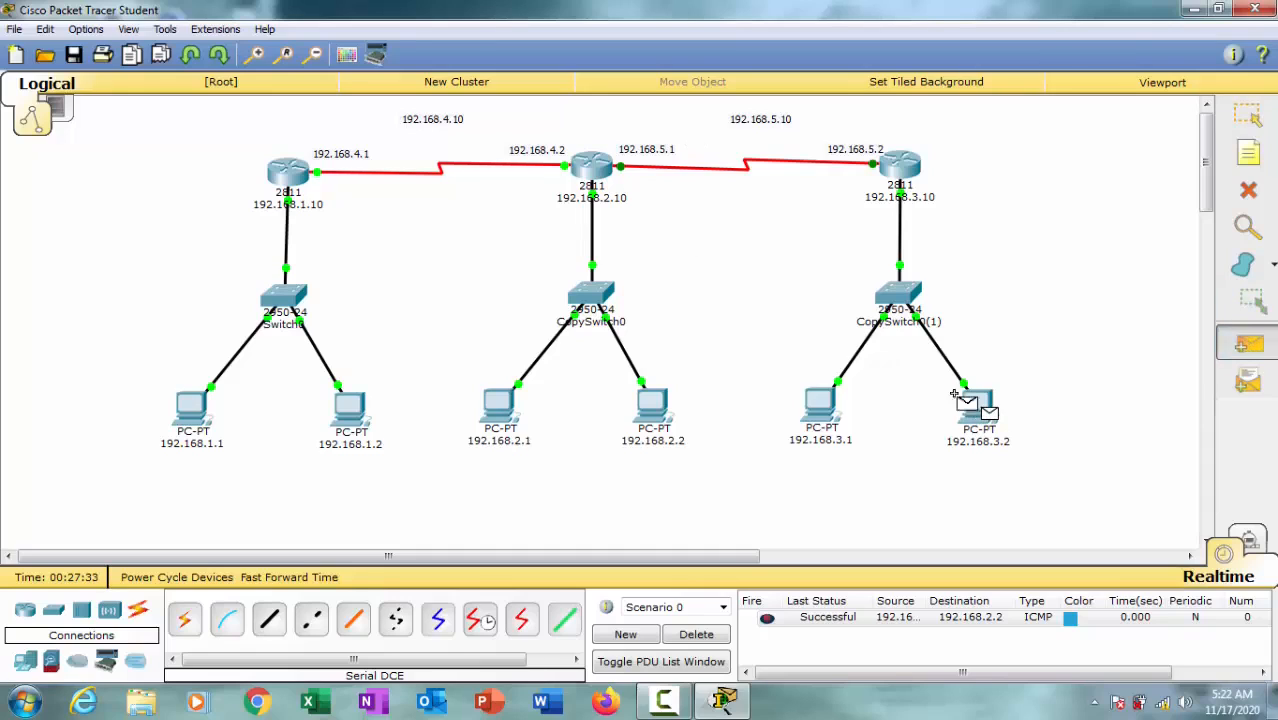
pyautogui.click(652, 414)
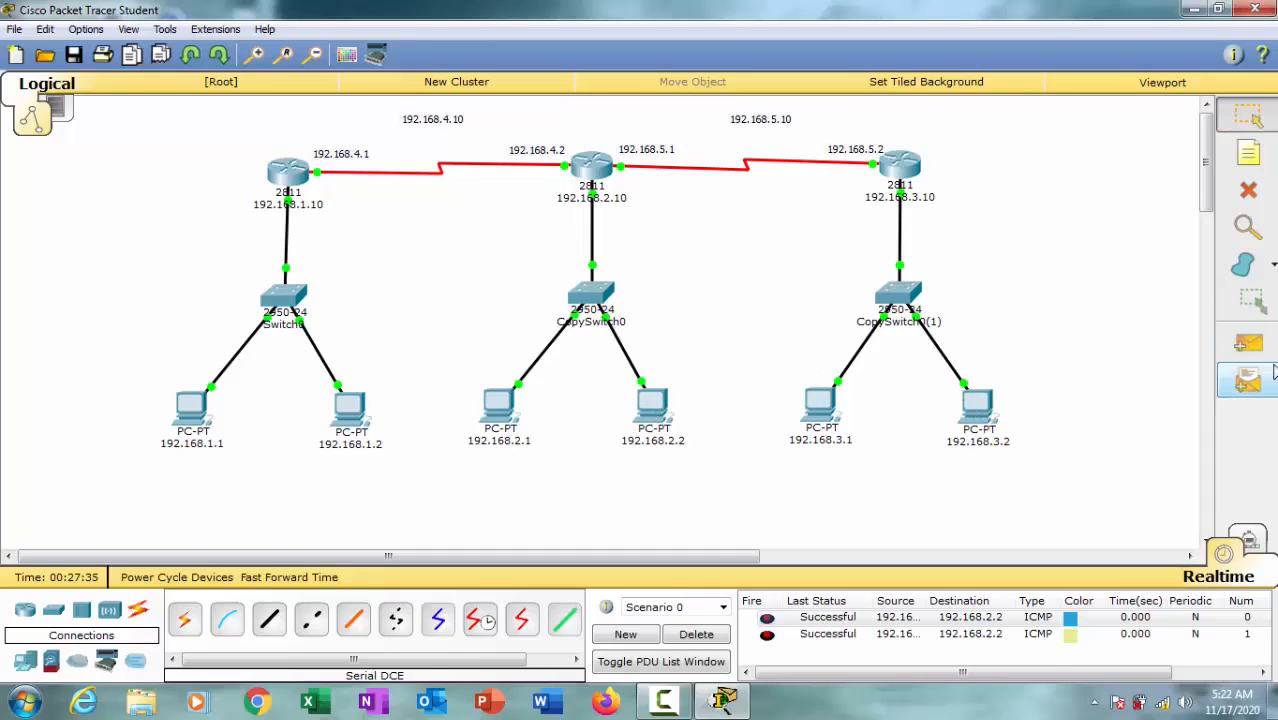
pyautogui.click(1248, 343)
pyautogui.click(835, 418)
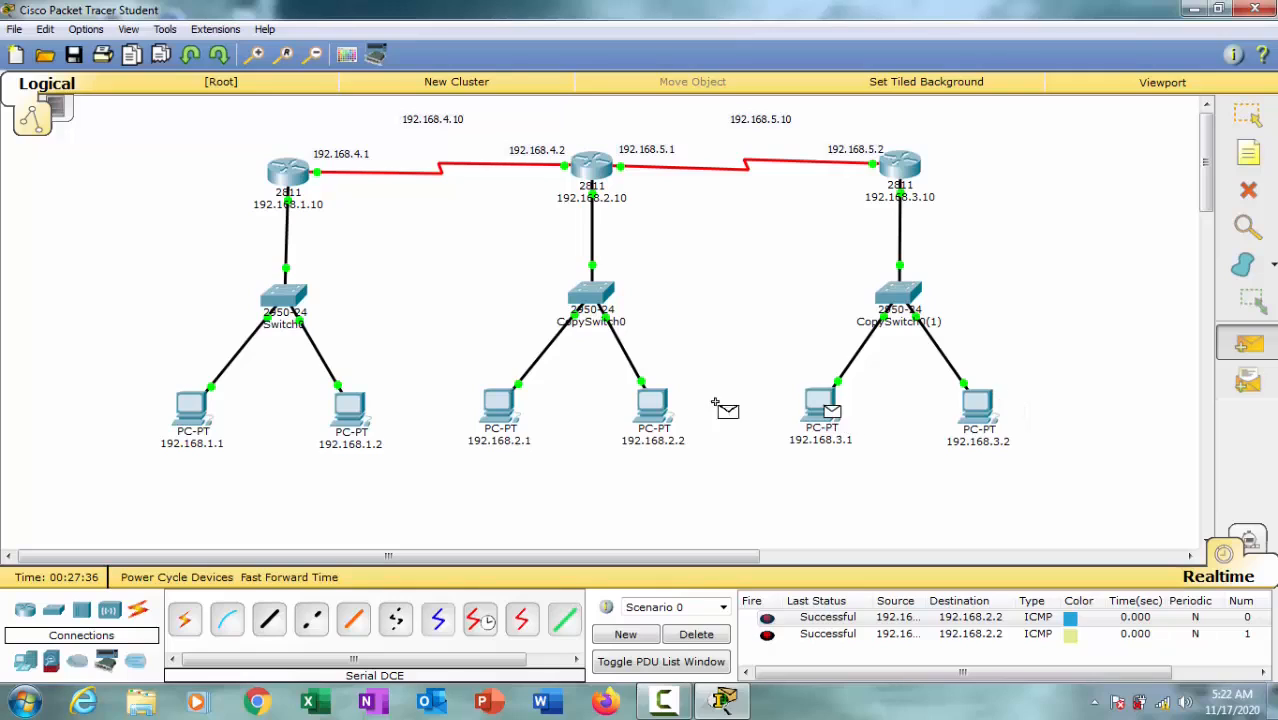
pyautogui.click(500, 410)
# Step: Send a simple PDU from PC 192.168.3.1 to the middle router 192.168.2.10
pyautogui.click(1248, 343)
pyautogui.click(826, 412)
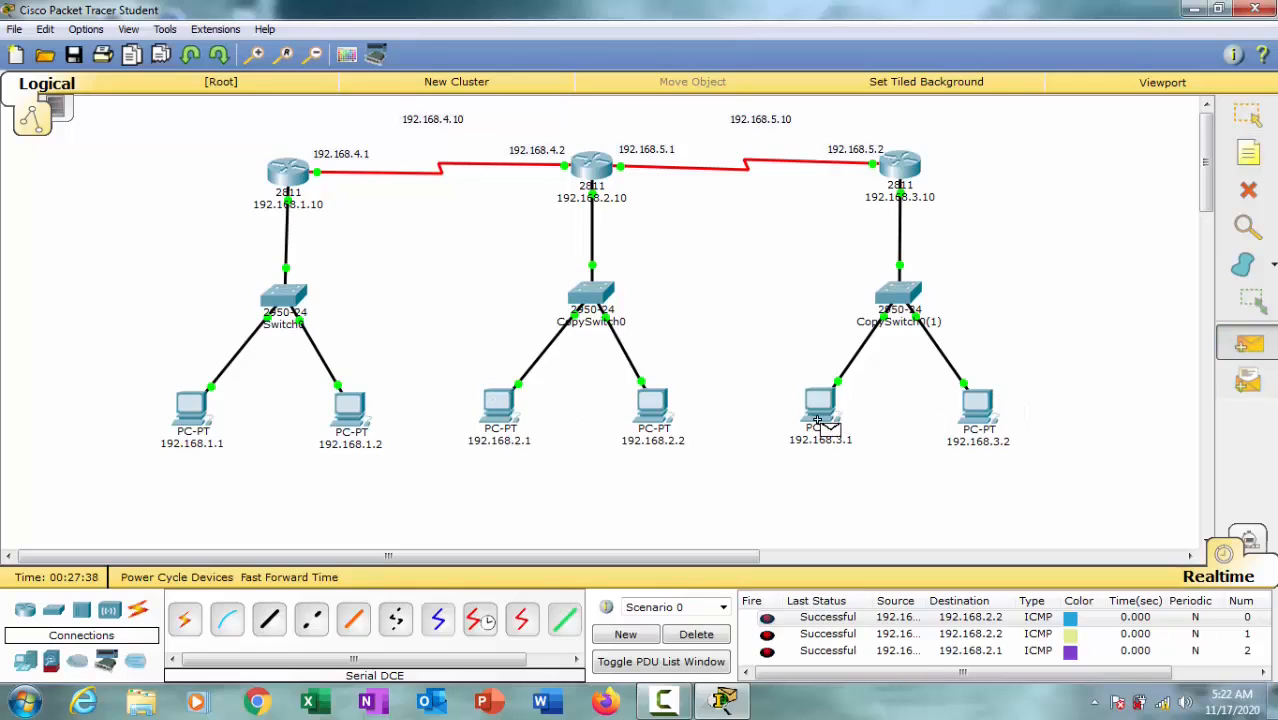
pyautogui.click(597, 203)
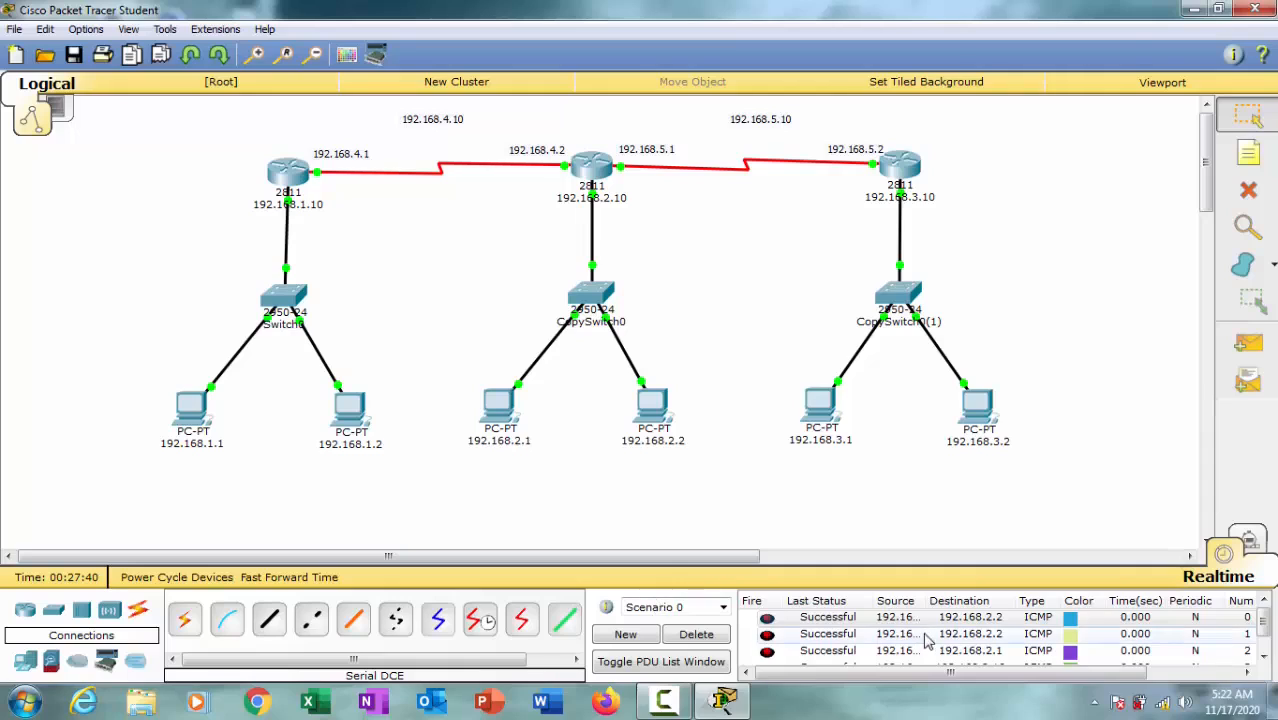
# Step: Clear the PDU list and send a simple PDU across all three networks from PC 192.168.3.2 to PC 192.168.1.1
pyautogui.click(722, 635)
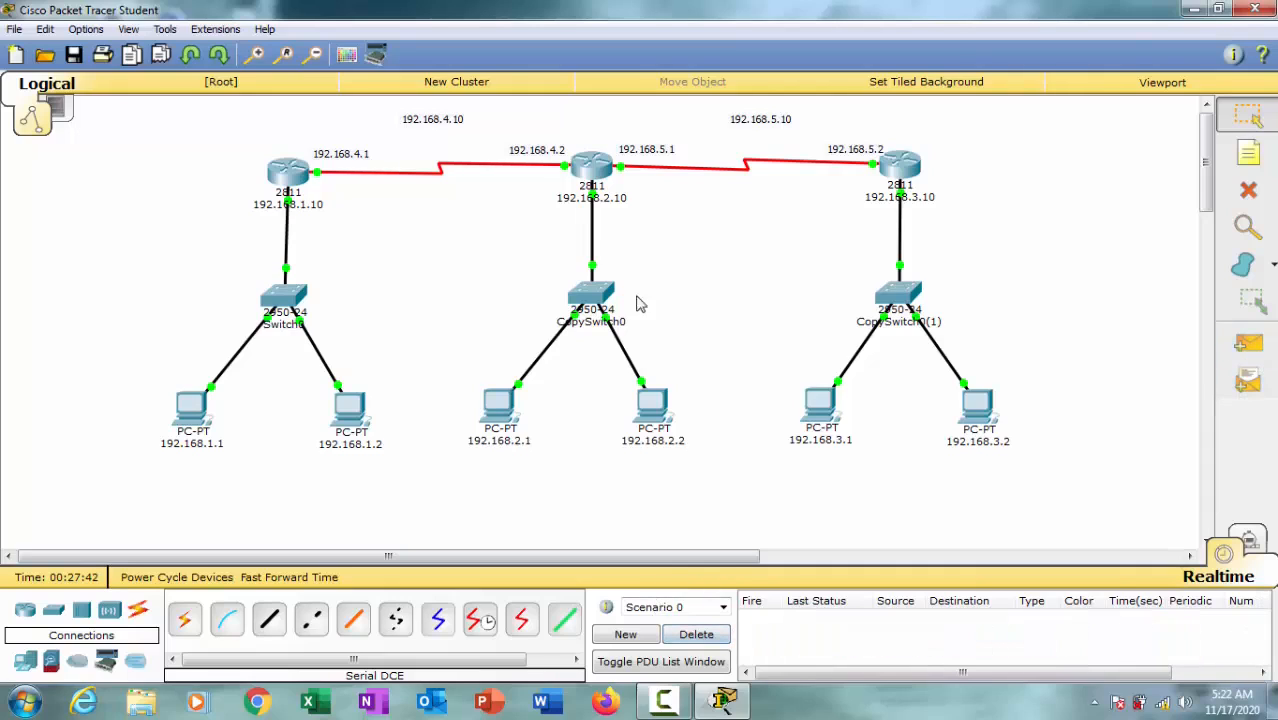
pyautogui.click(1248, 343)
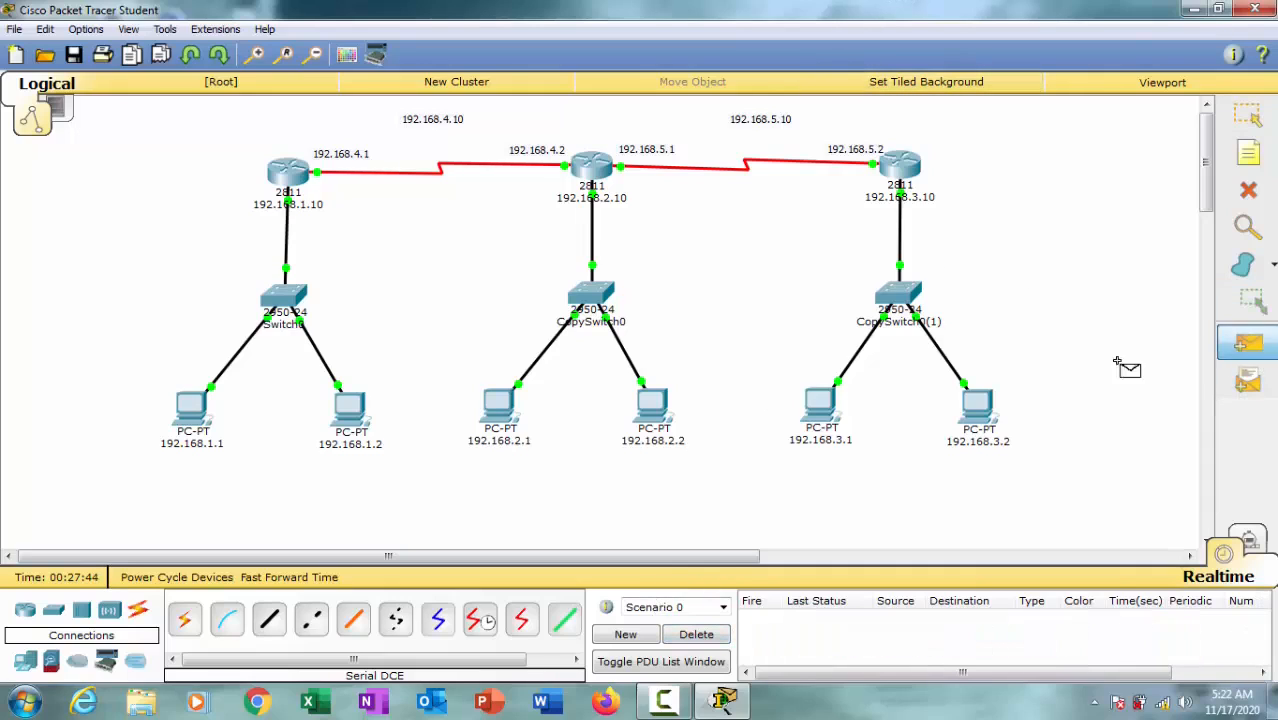
pyautogui.click(979, 408)
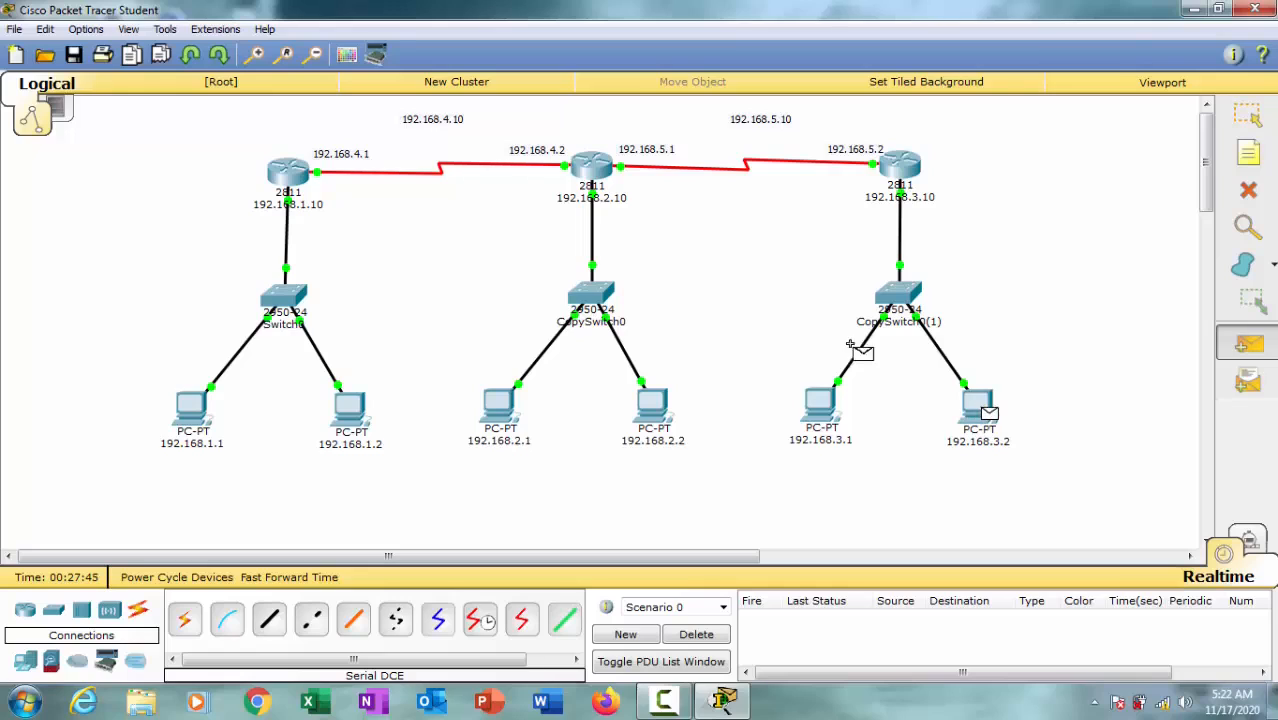
pyautogui.click(194, 420)
# Step: Send simple PDUs from PC 192.168.3.1 to PC 192.168.1.2 and to PC 192.168.2.1
pyautogui.click(1248, 343)
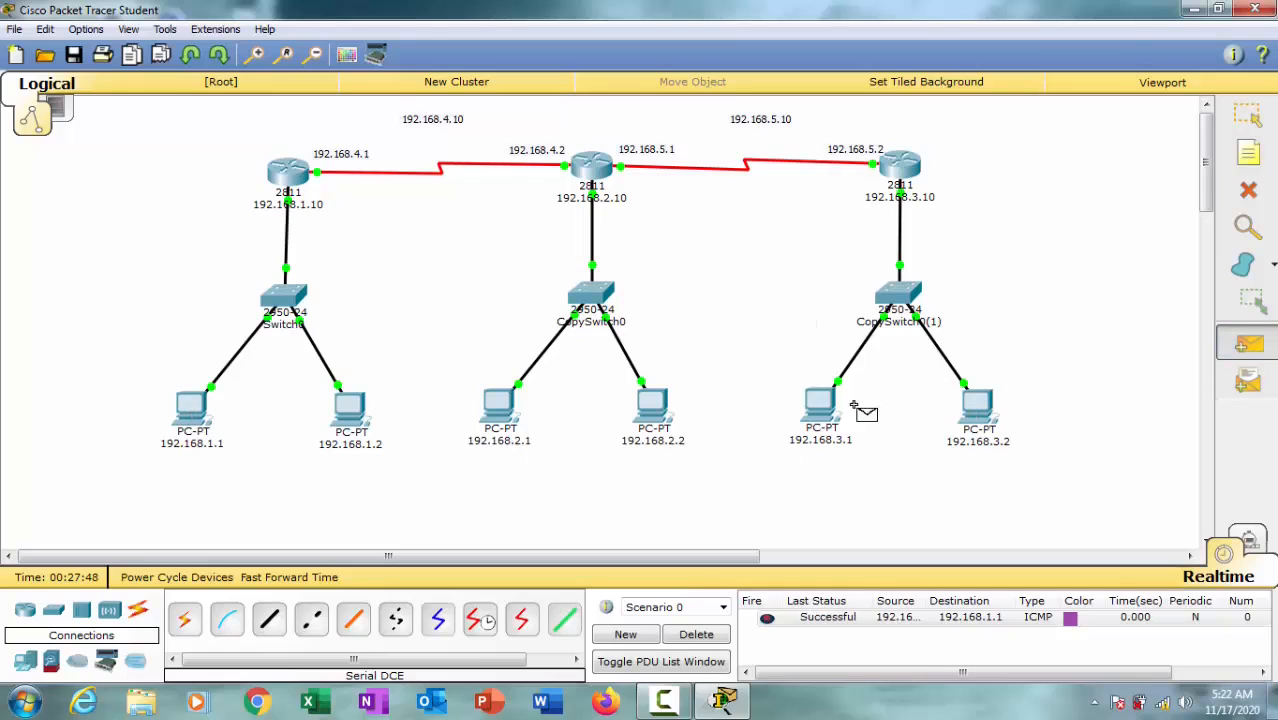
pyautogui.click(816, 413)
pyautogui.click(352, 405)
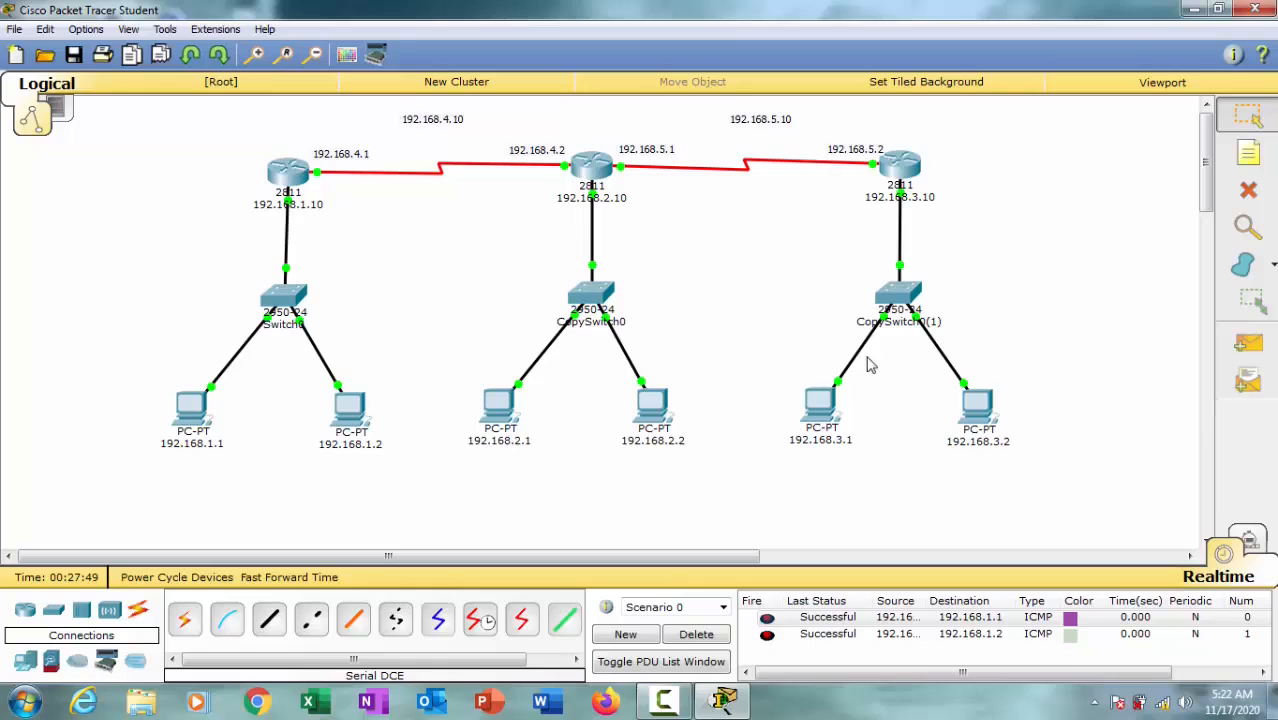
pyautogui.click(1248, 343)
pyautogui.click(805, 405)
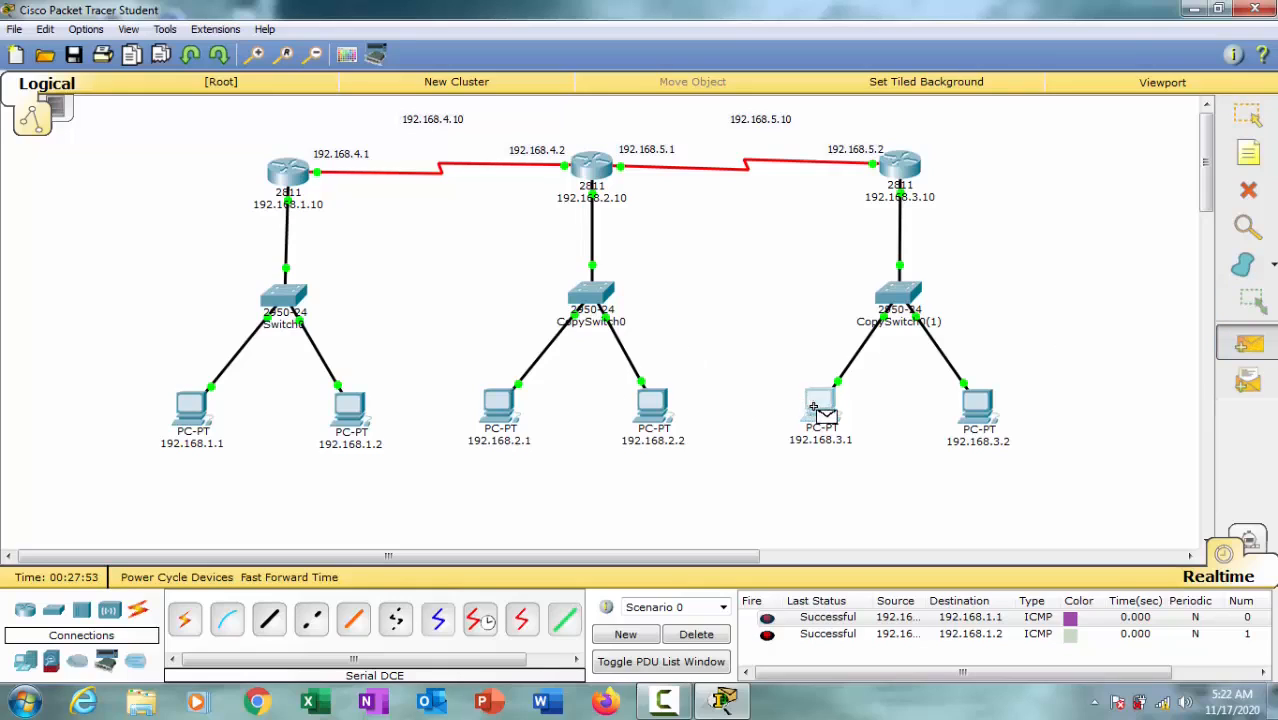
pyautogui.click(515, 412)
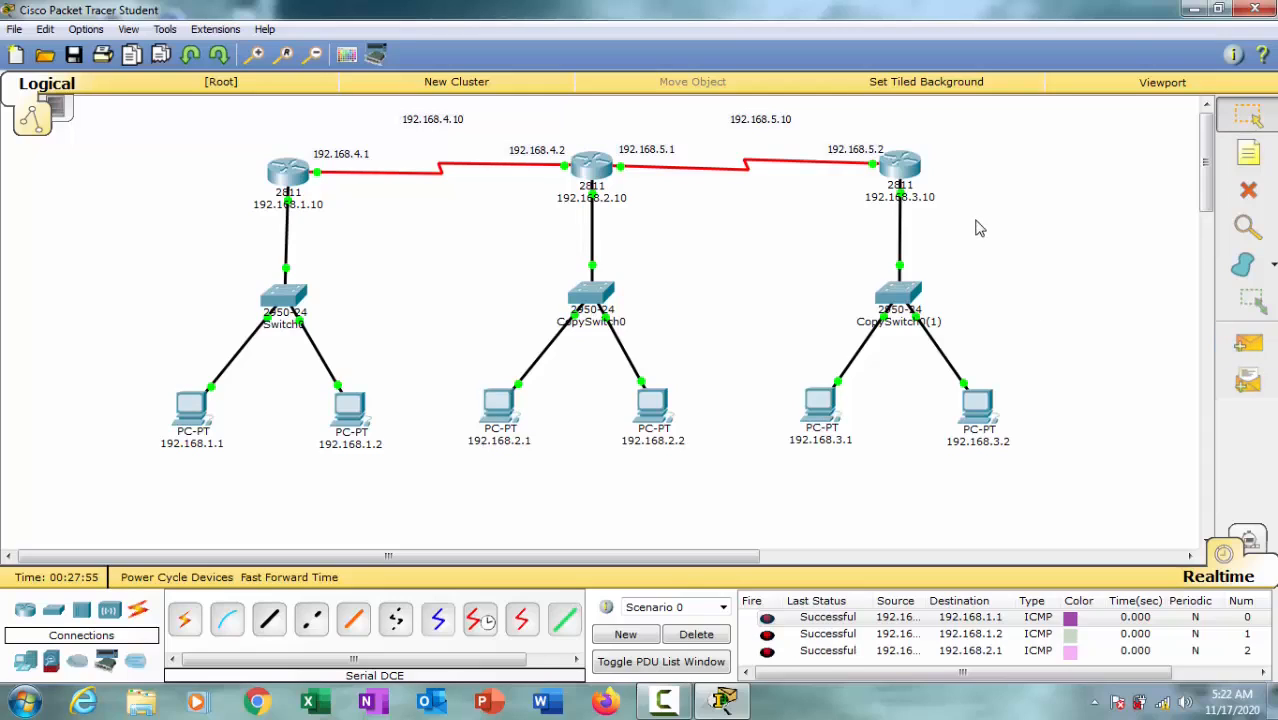
# Step: Nudge the 192.168.4.10 and 192.168.5.10 network labels slightly closer to their serial links
pyautogui.moveTo(511, 171)
pyautogui.moveTo(459, 123); pyautogui.dragTo(455, 129)
pyautogui.moveTo(772, 127); pyautogui.dragTo(780, 133)
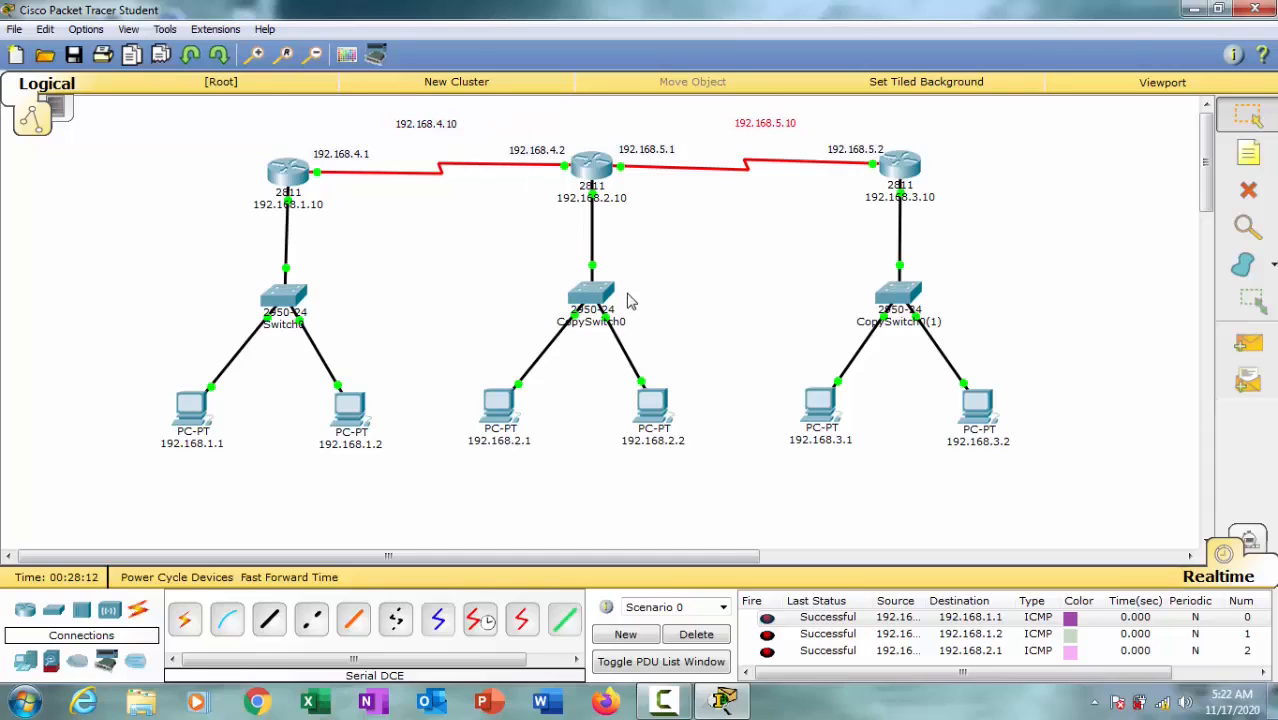